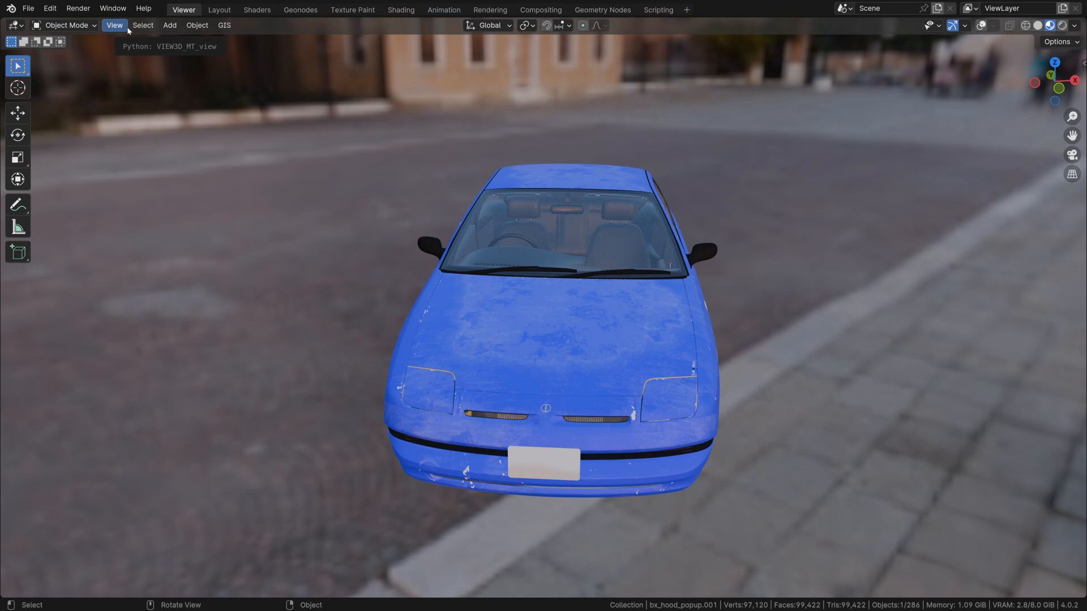
Examine the car's bx_main.skin.old shader nodes and its BeamNG Materials geometry nodes
left_click(214, 10)
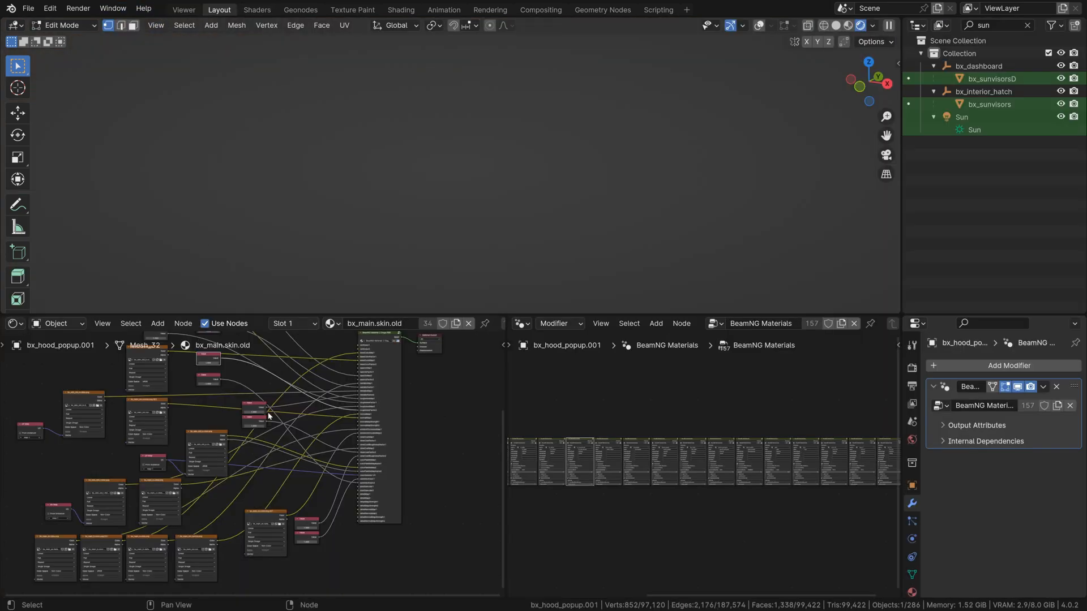
scroll(289, 405, "up", 4)
middle_click_drag(289, 403, 274, 420)
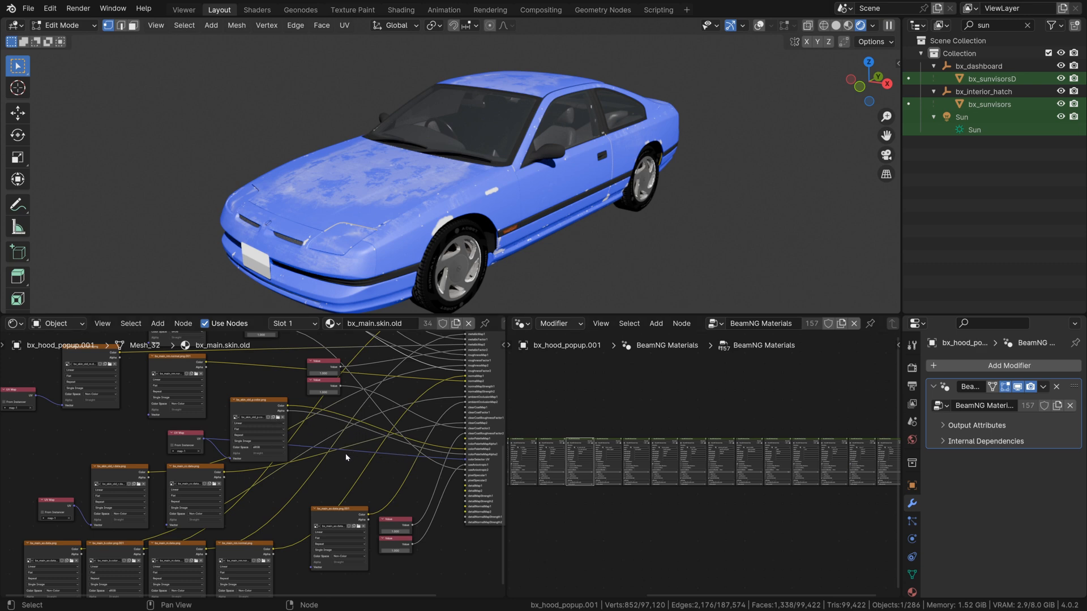
scroll(331, 472, "down", 2)
middle_click_drag(329, 481, 260, 511)
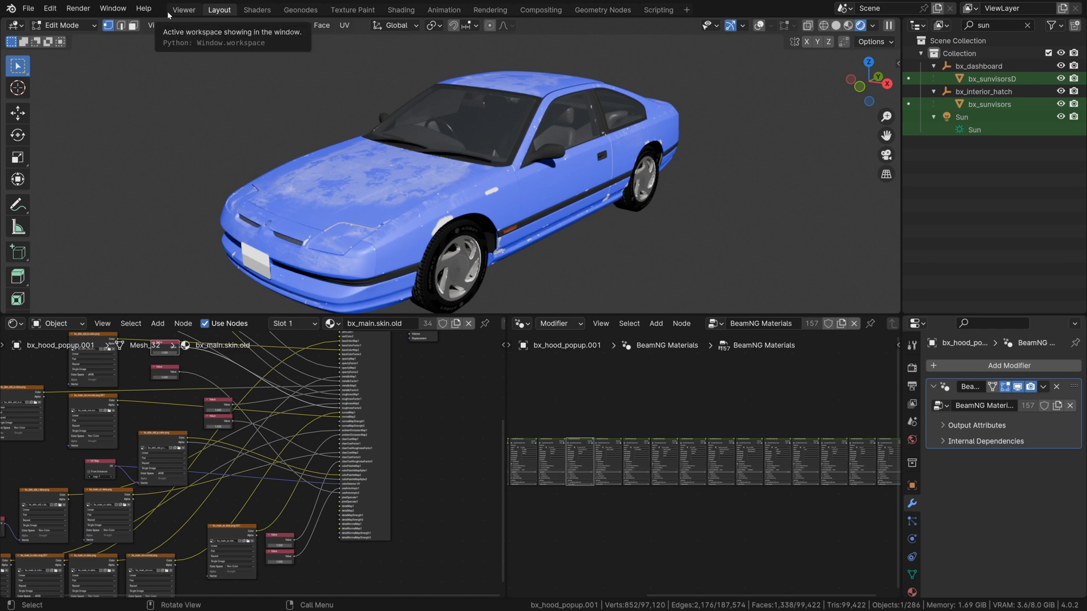
left_click(254, 11)
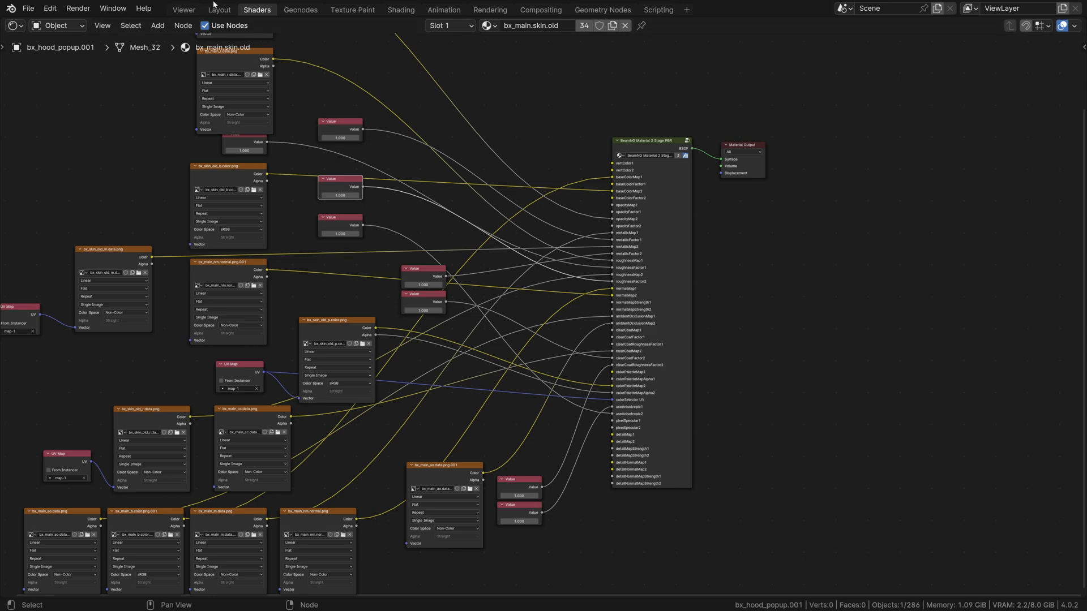
left_click(300, 9)
scroll(449, 334, "up", 2)
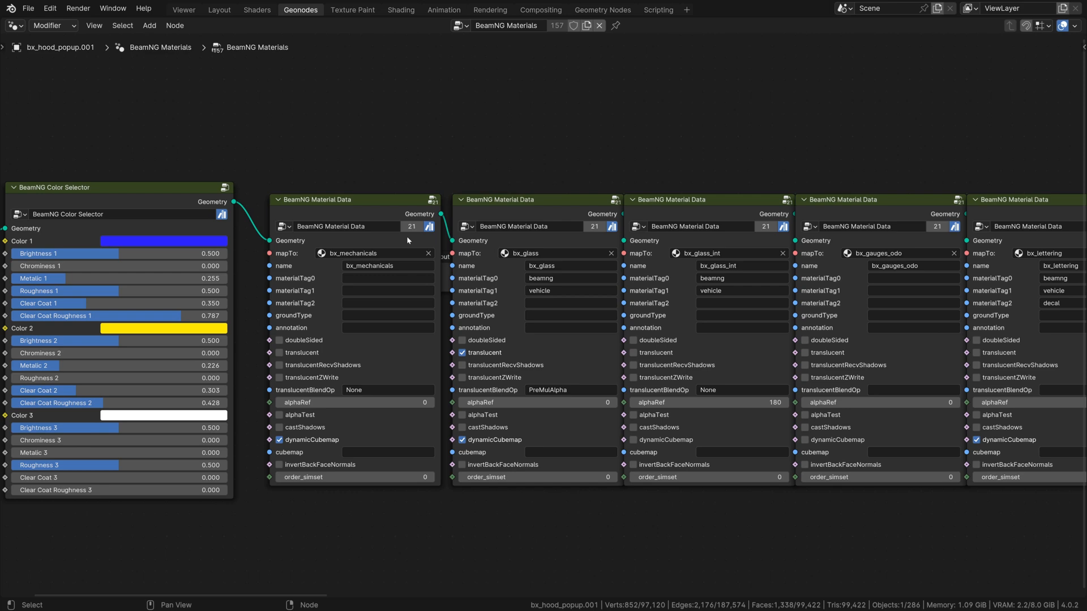
Paint two green strokes across the car's hood with the TexDraw brush in the Texture Paint workspace
left_click(352, 7)
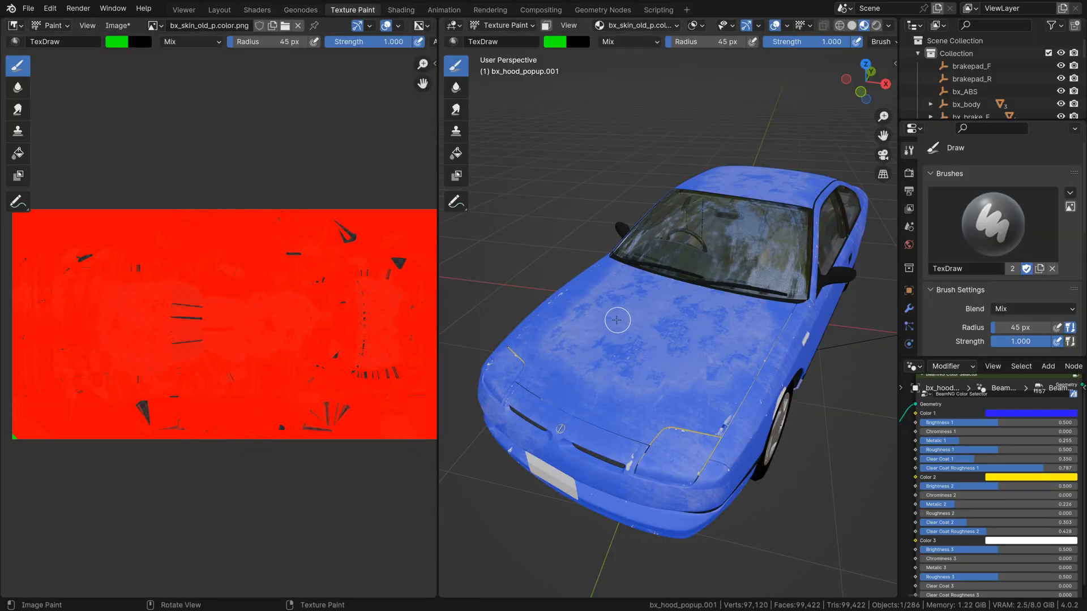
mouse_move(589, 297)
left_mouse_down()
mouse_move(583, 339)
mouse_move(546, 365)
mouse_move(608, 345)
mouse_move(632, 358)
mouse_move(651, 310)
mouse_move(671, 374)
left_mouse_up()
mouse_move(677, 316)
left_mouse_down()
mouse_move(715, 339)
mouse_move(706, 365)
mouse_move(661, 392)
left_mouse_up()
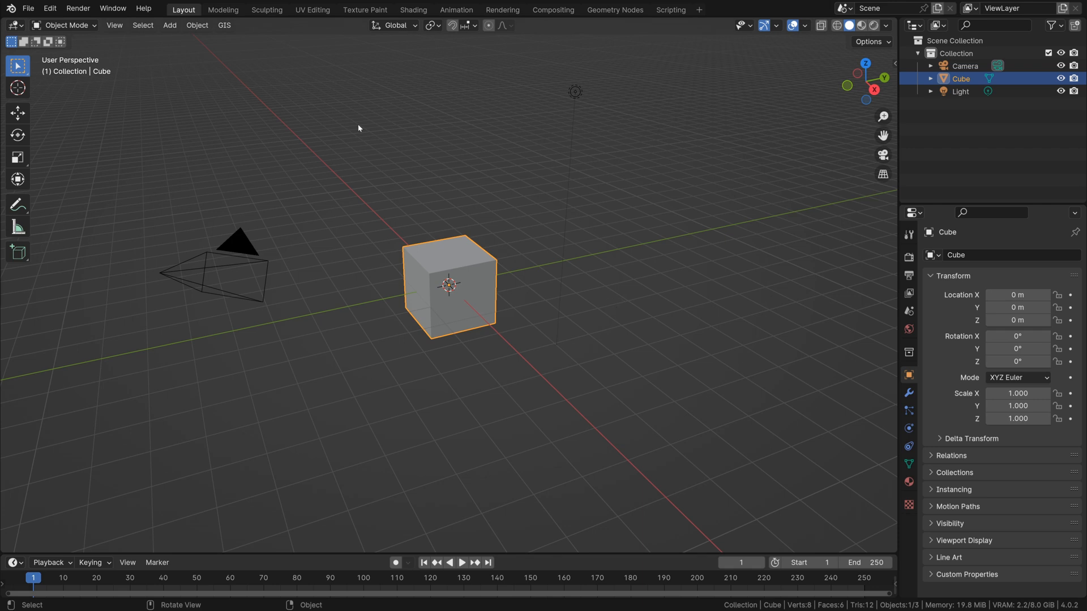
Install the BeamMatImExp.zip add-on from the D:\Blender\Addons folder and enable Import and Export BeamNG Materials
left_click(50, 8)
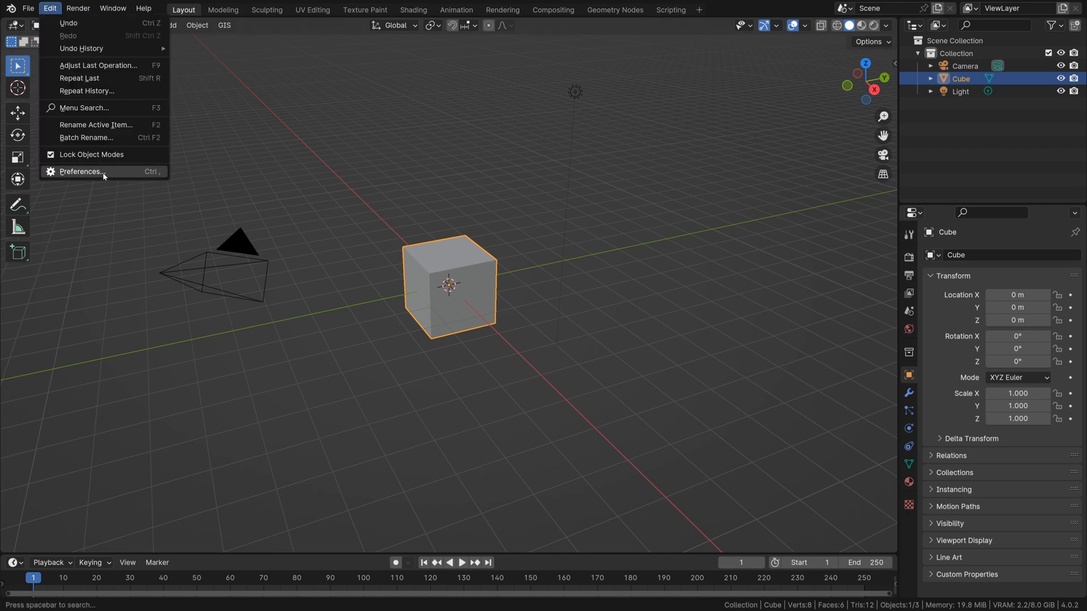
left_click(104, 172)
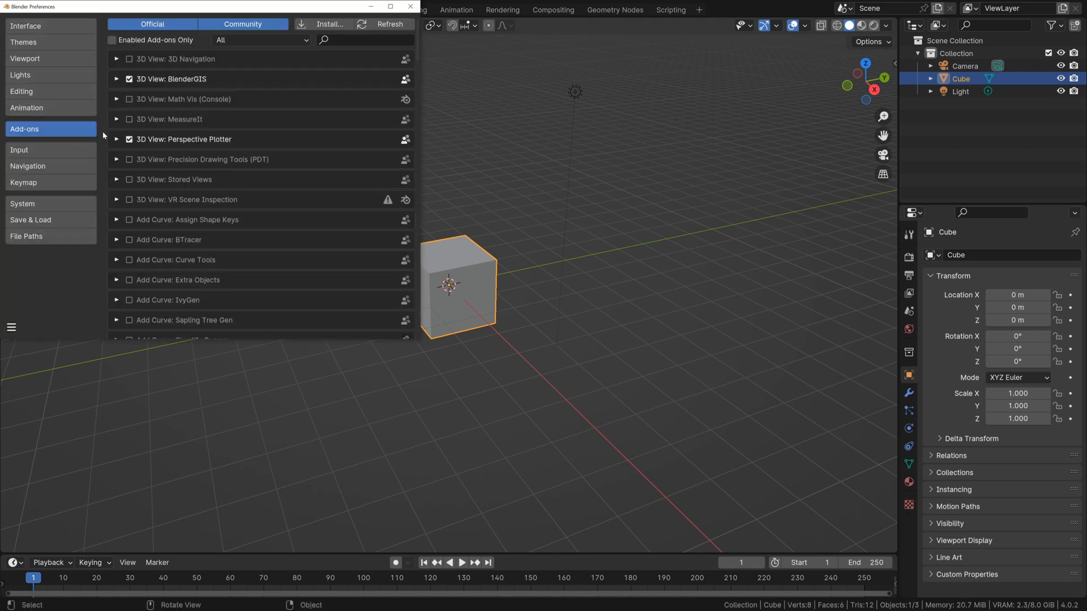
left_click(326, 27)
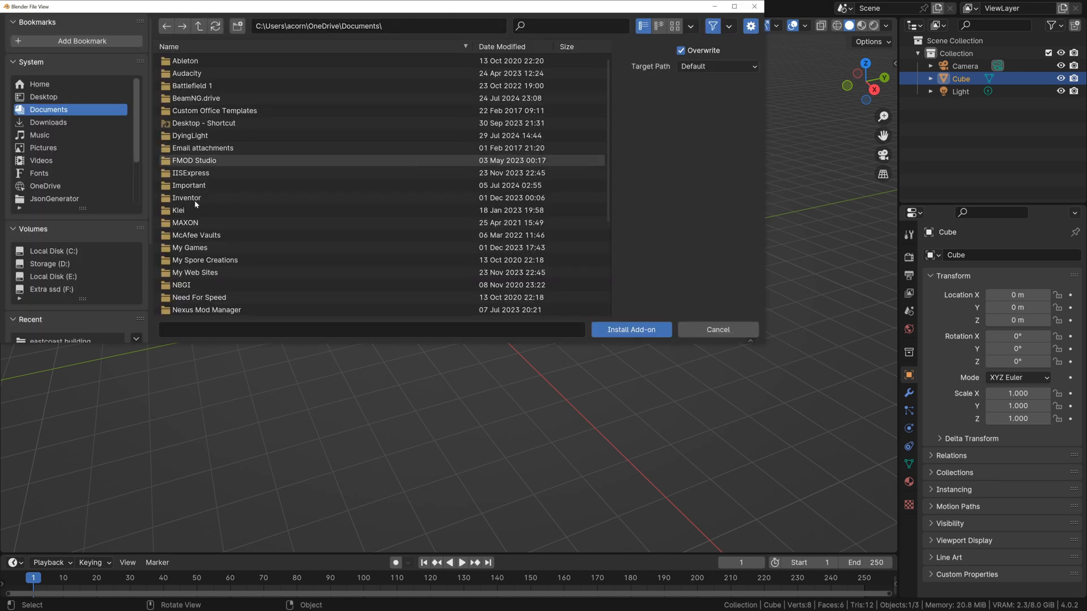
scroll(67, 276, "down", 3)
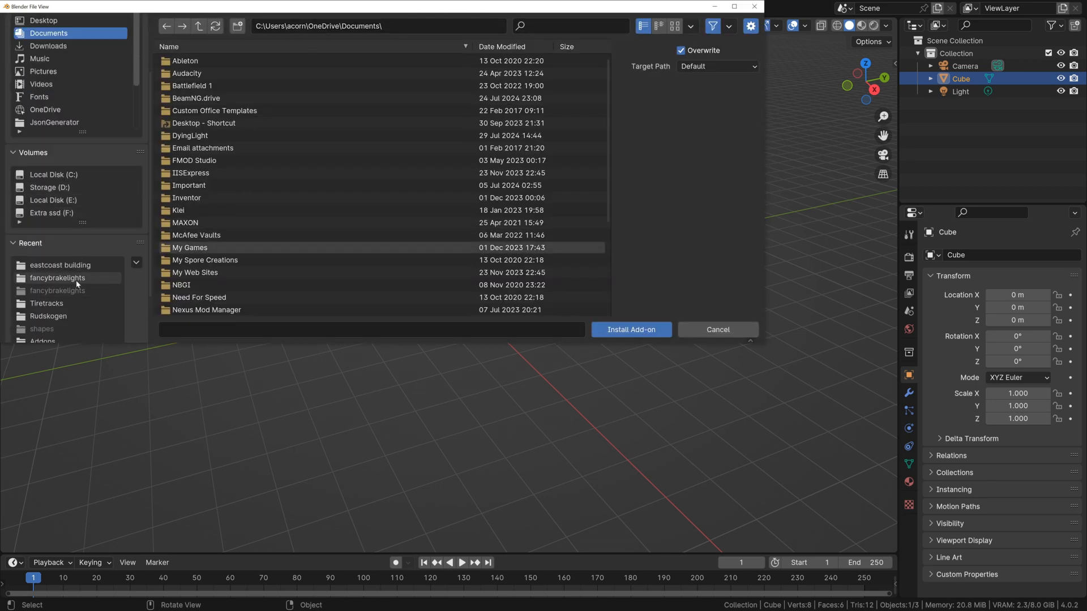
scroll(76, 291, "down", 2)
left_click(70, 283)
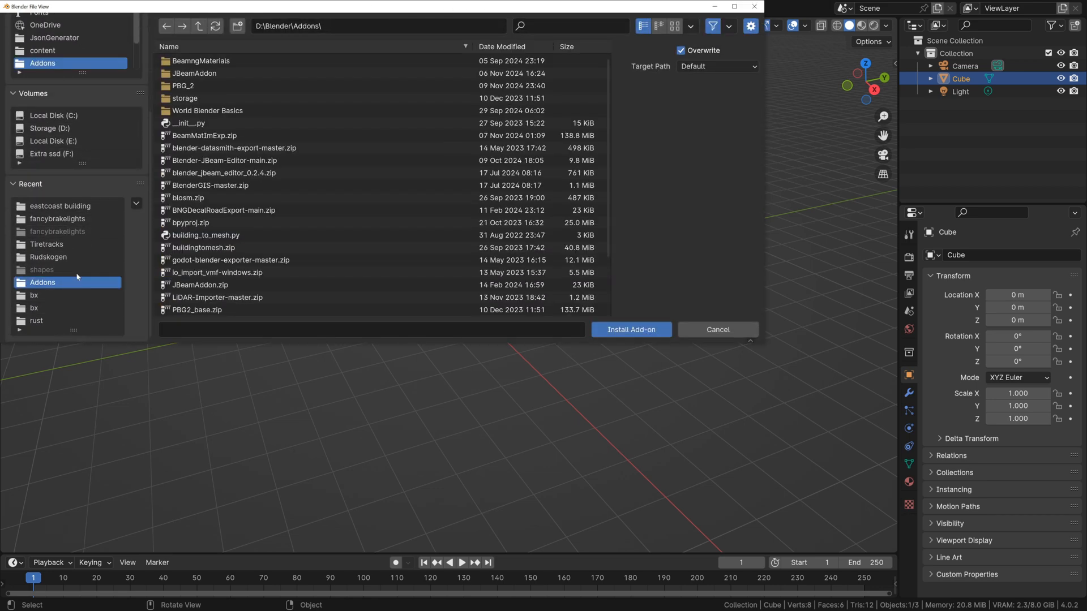
left_click(218, 136)
left_click(652, 331)
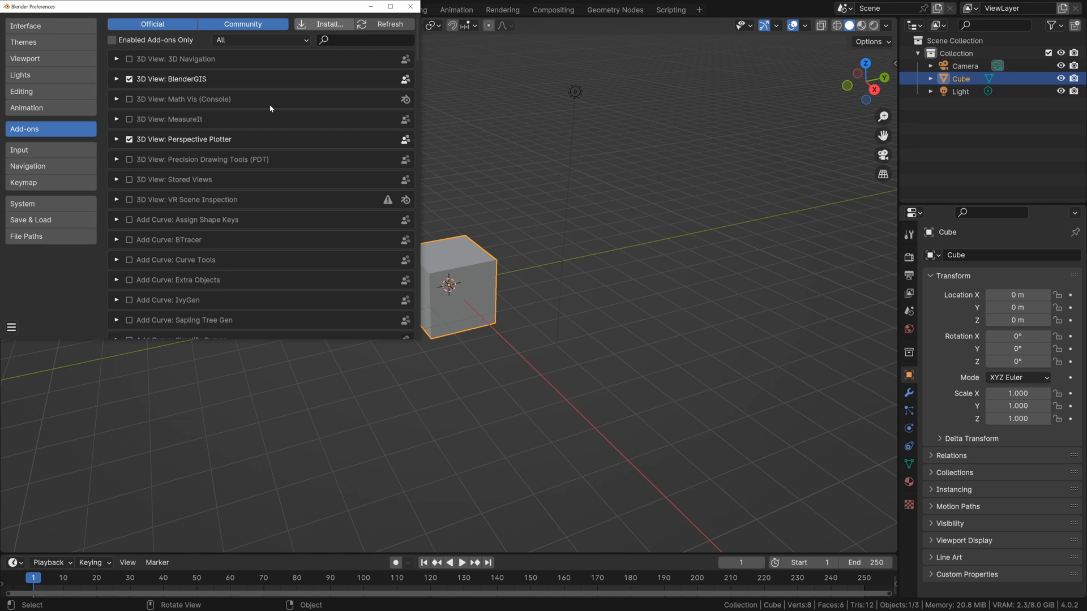
left_click(129, 59)
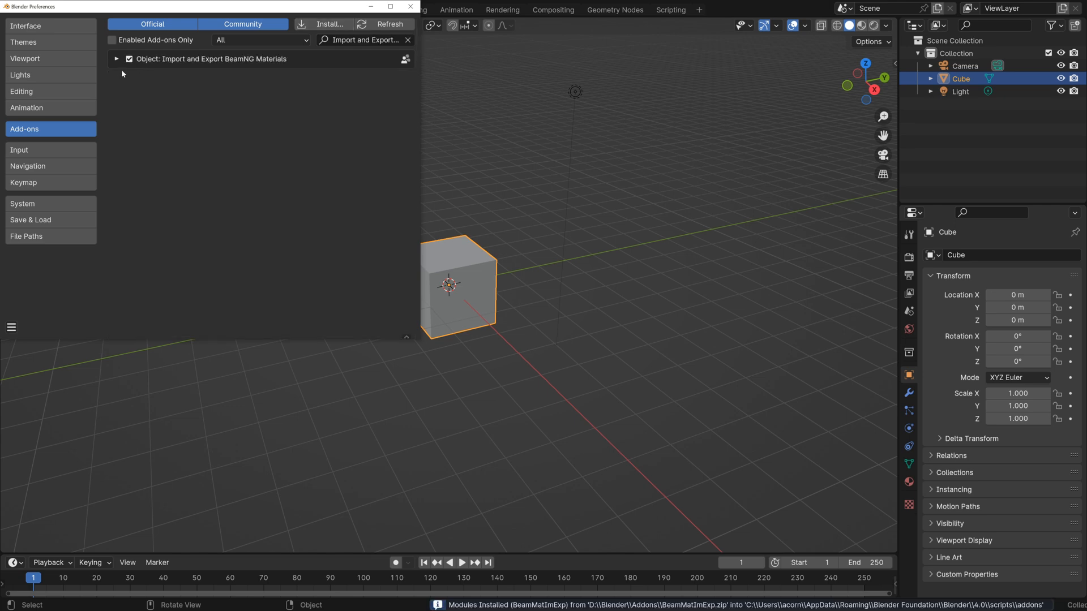
Set the add-on's Main Path to D:\SteamLibrary\steamapps\common\BeamNG.drive\content, Mod Path to D:\BeamNG.drive\0.33\mods and Target Directory to D:\Temp\eastcoast building
left_click(117, 59)
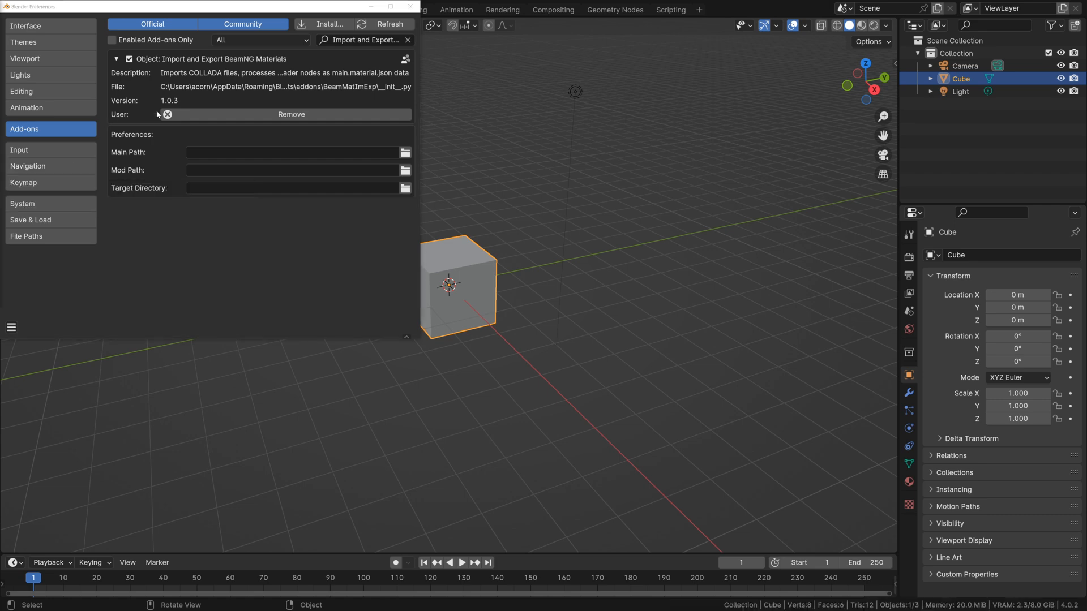
left_click(226, 154)
type("D:\\SteamLibrary\\steamapps\\common\\BeamNG.drive\\content")
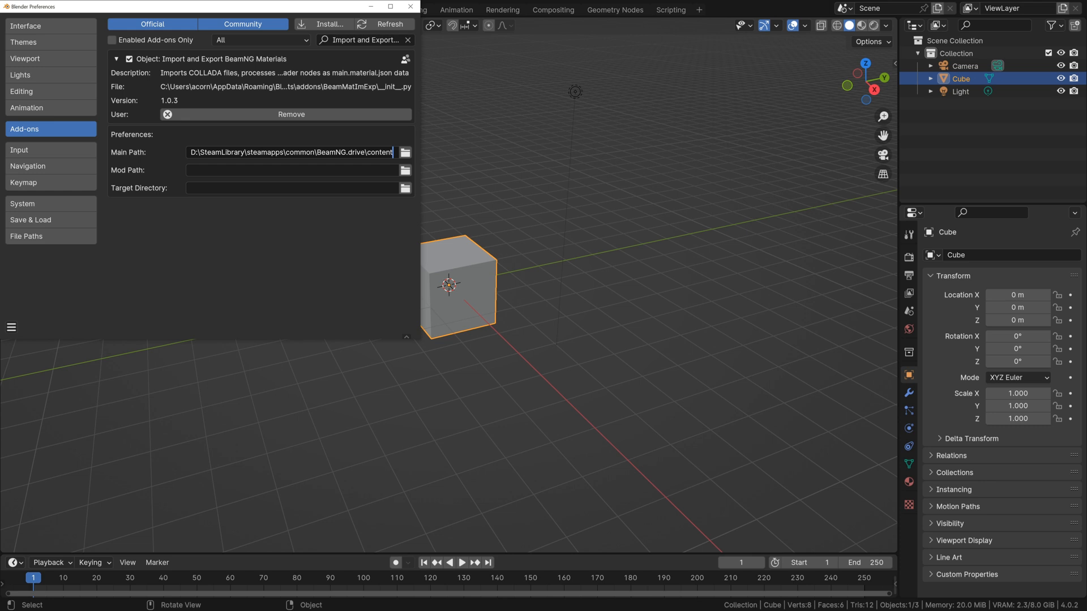
key("Return")
left_click(226, 170)
type("D:\\BeamNG.drive\\0.33\\mods")
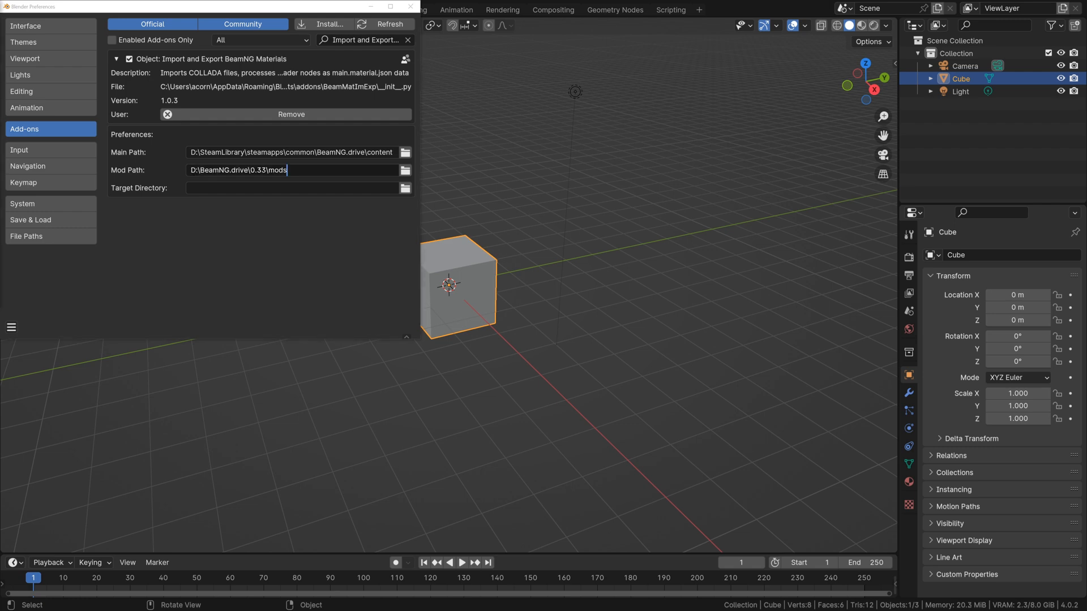
left_click(233, 189)
type("D:\\Temp\\eastcoast building")
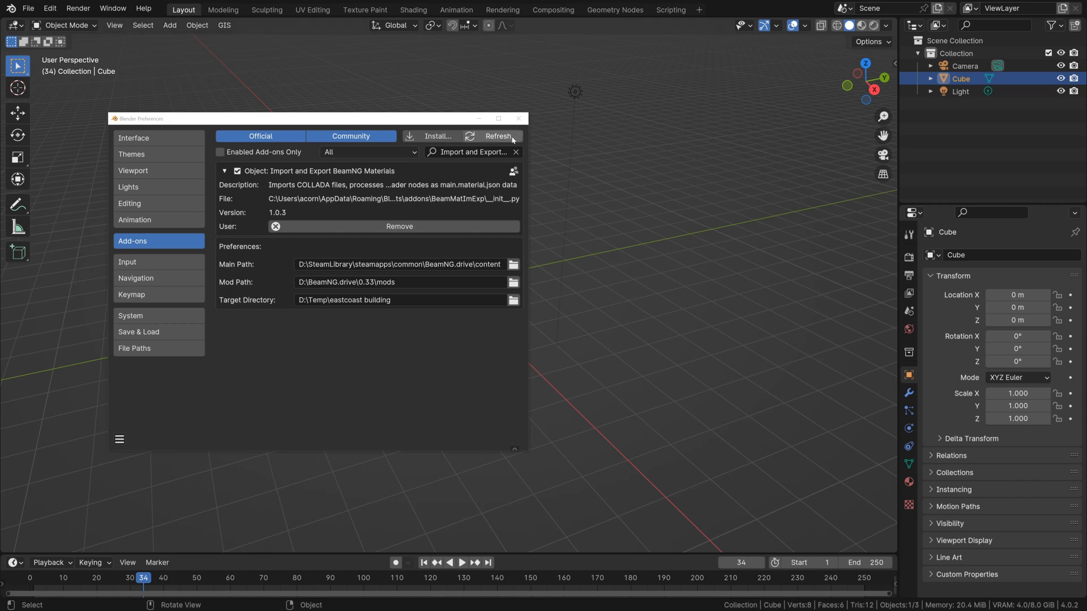
left_click(518, 119)
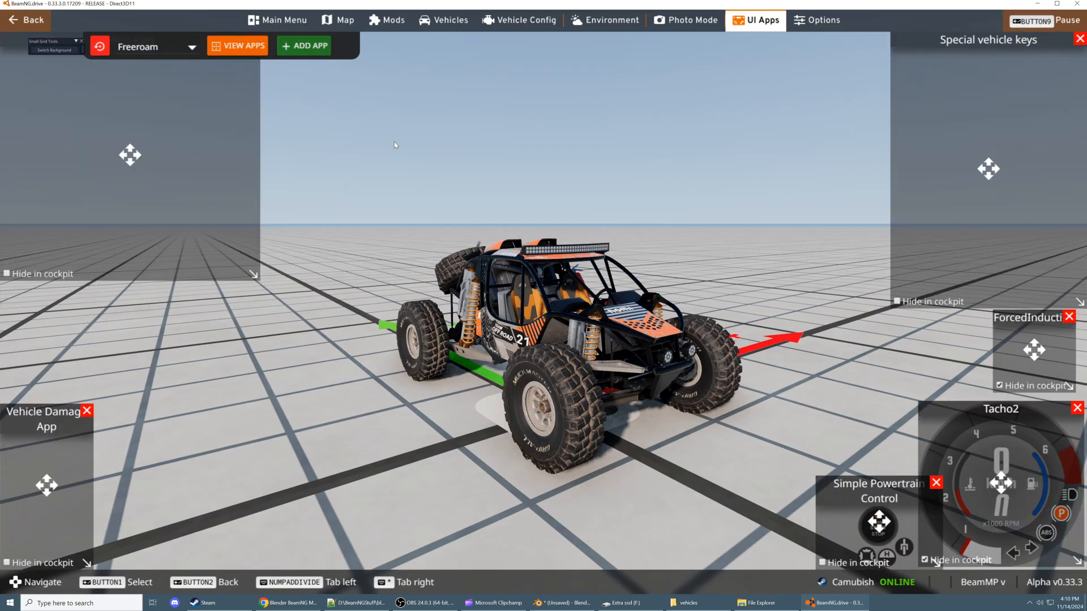
Switch to BeamNG.drive and add the GLTF 3D Exporter app to the Freeroam UI layout
left_click(294, 46)
left_click(970, 96)
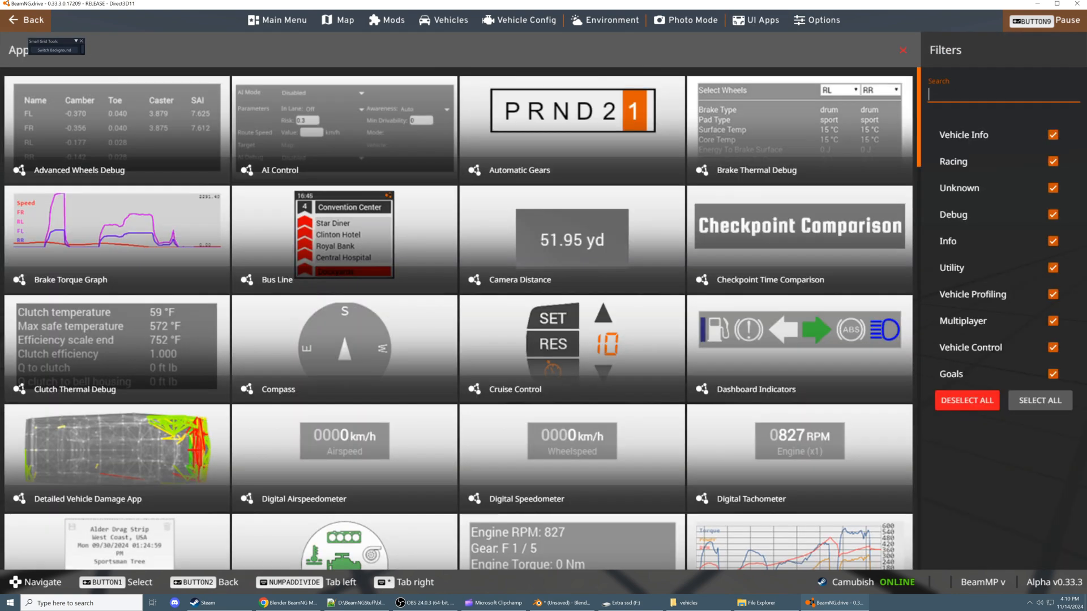
type("glt")
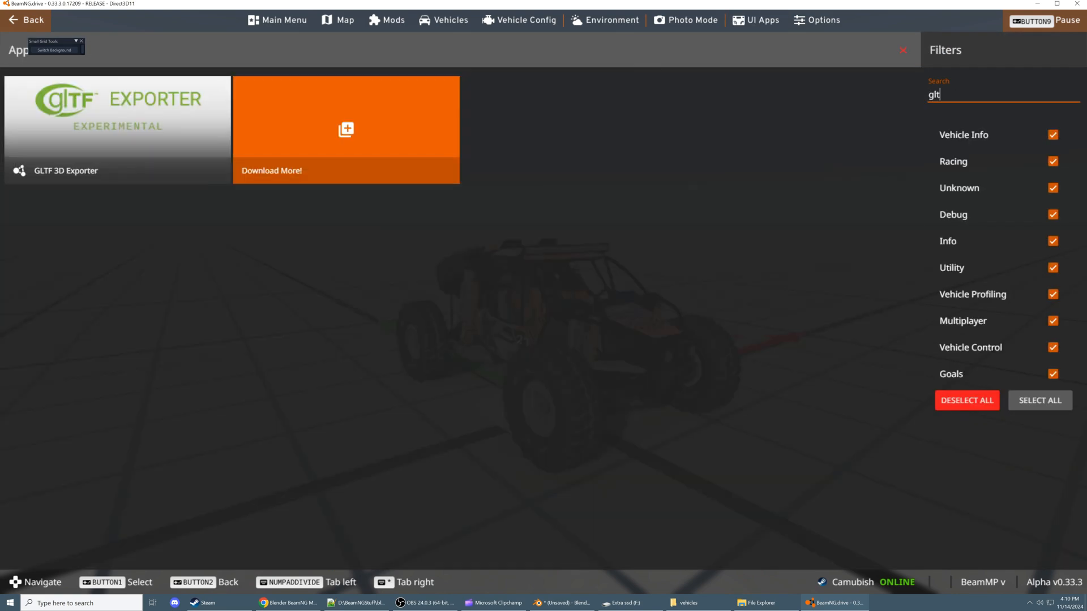
left_click(84, 146)
left_click_drag(299, 138, 293, 309)
key("Escape")
key("Escape")
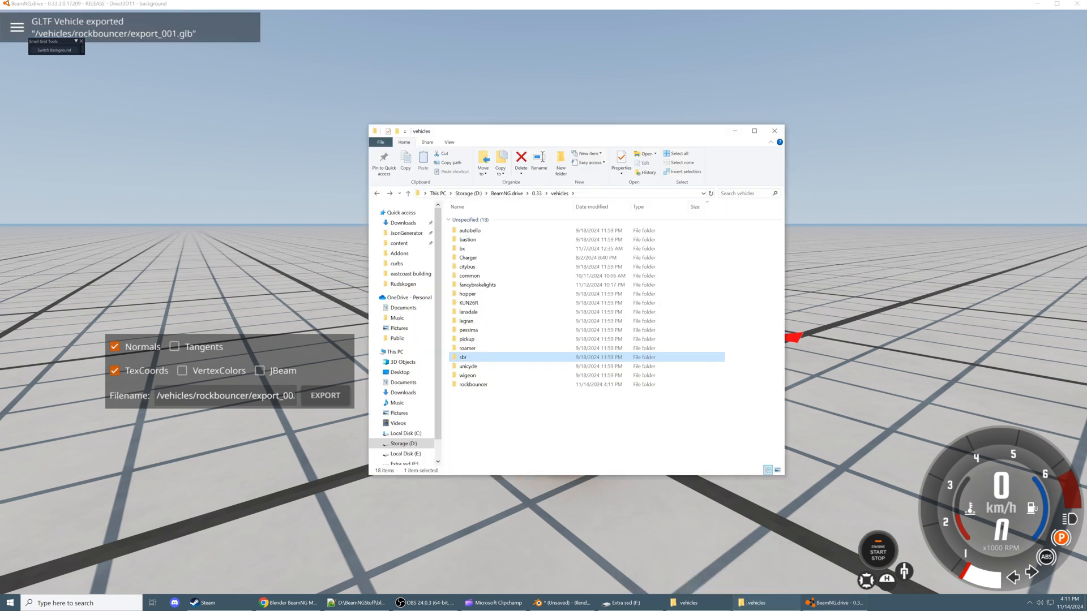
In File Explorer, open the rockbouncer folder containing export_001.glb and copy the folder path
right_click(546, 403)
double_click(480, 357)
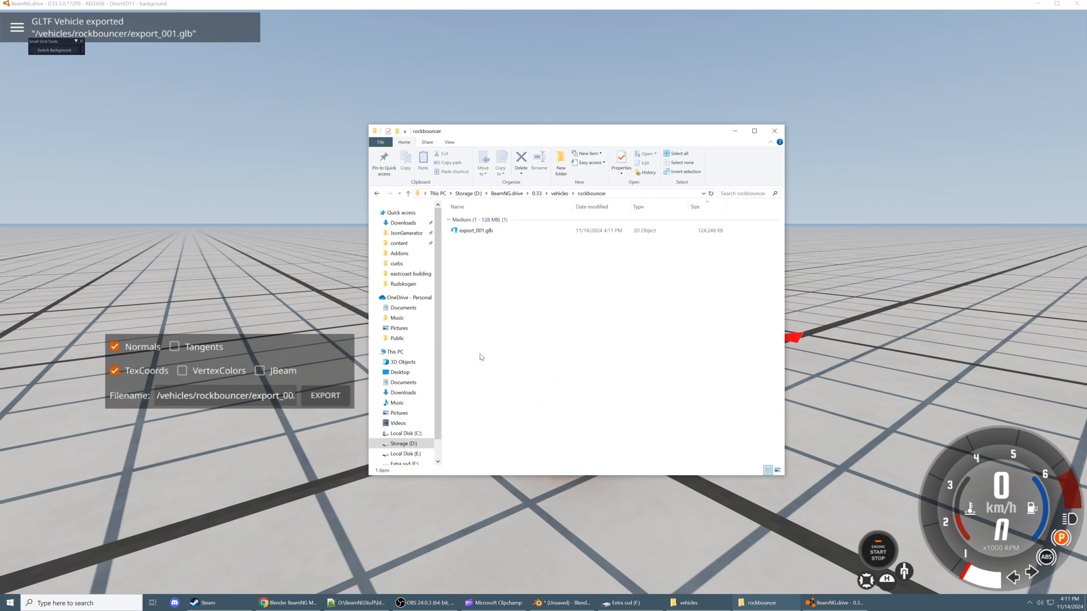
left_click(490, 232)
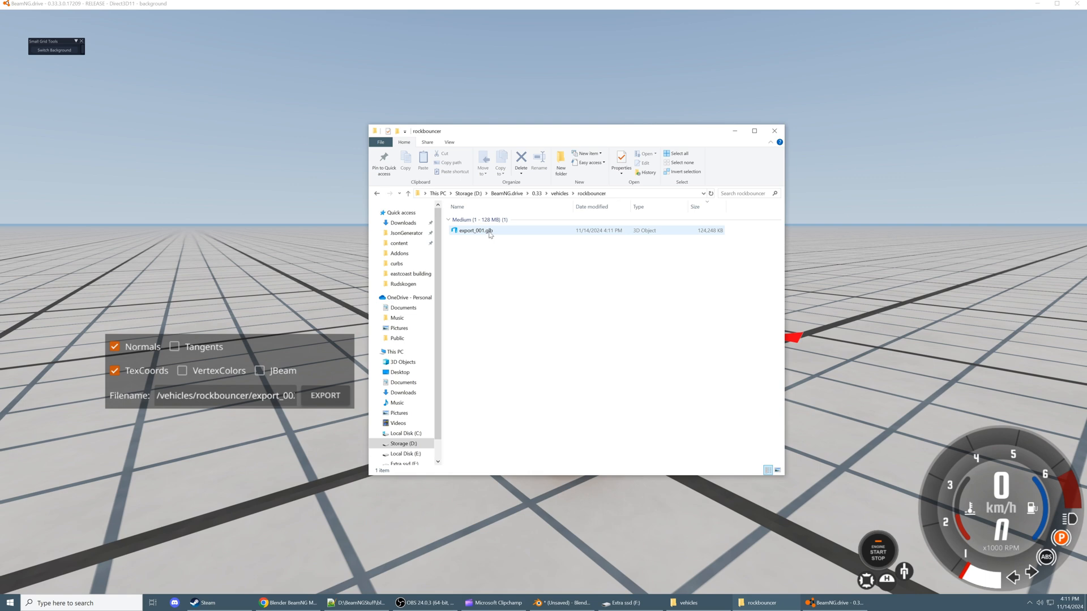
left_click(621, 197)
key("ctrl+c")
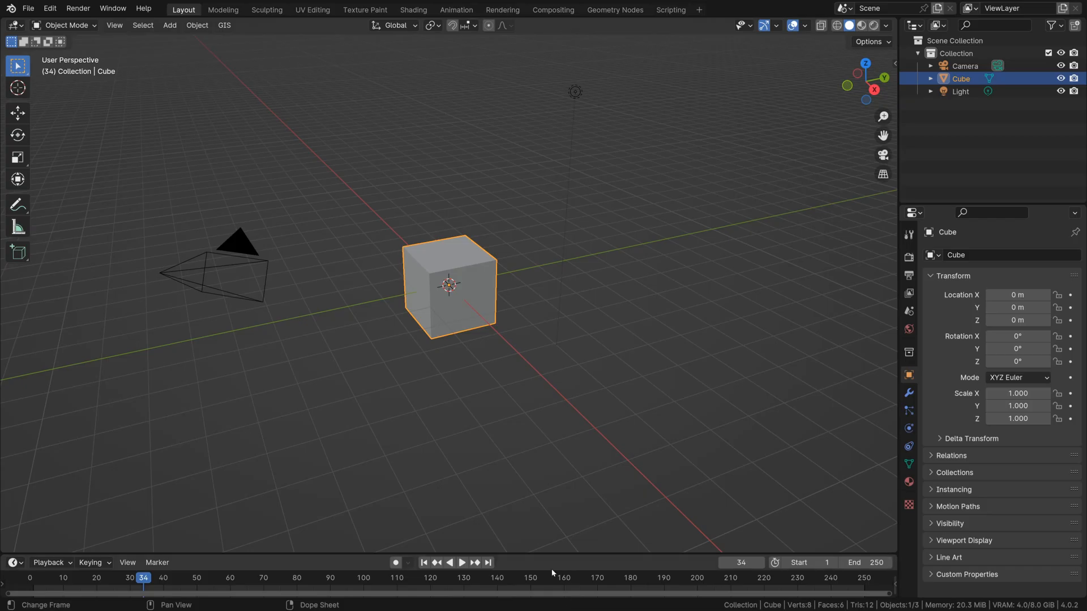
Switch back to Blender and delete the default camera, cube and light
left_click(563, 602)
left_click_drag(162, 419, 735, 80)
key("Delete")
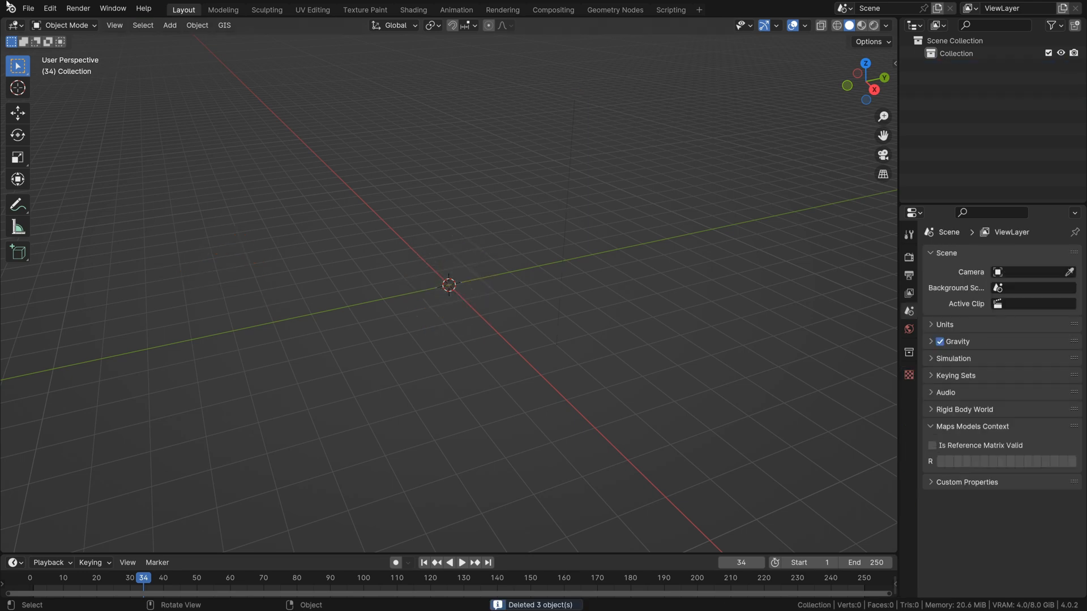
Import the rockbouncer glTF file export_001.glb from D:\BeamNG.drive\0.33\vehicles\rockbouncer
left_click(28, 8)
mouse_move(85, 189)
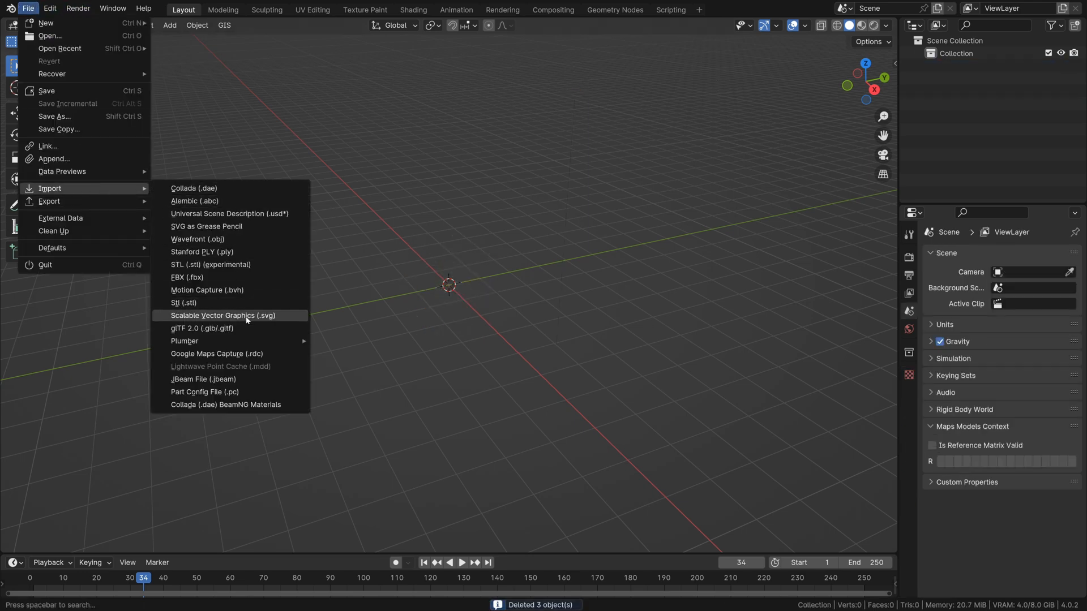
left_click(263, 329)
left_click(538, 154)
key("ctrl+v")
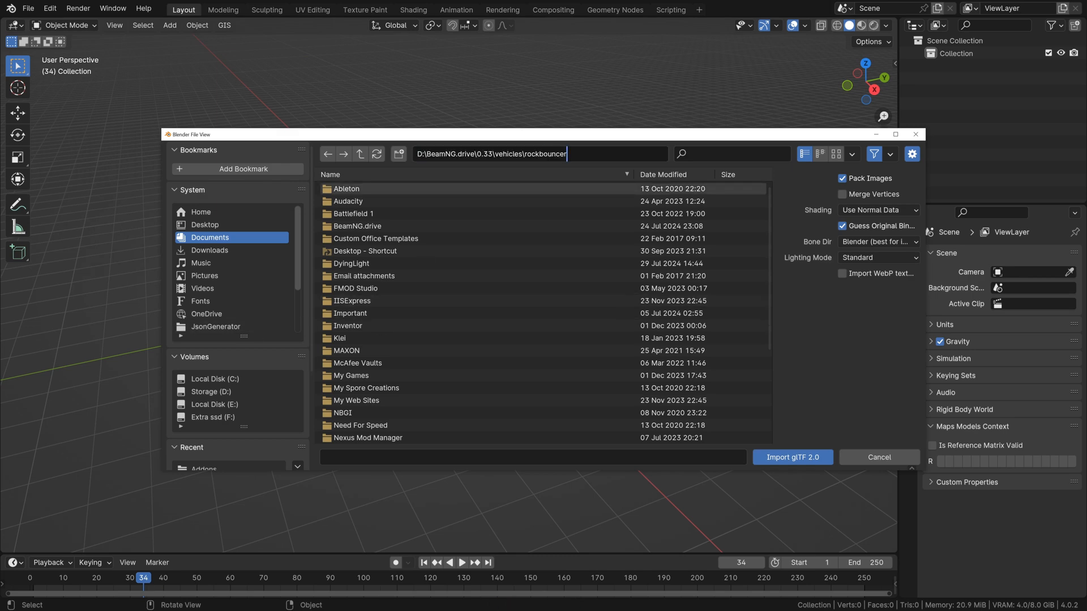
key("Return")
left_click(362, 188)
left_click(795, 458)
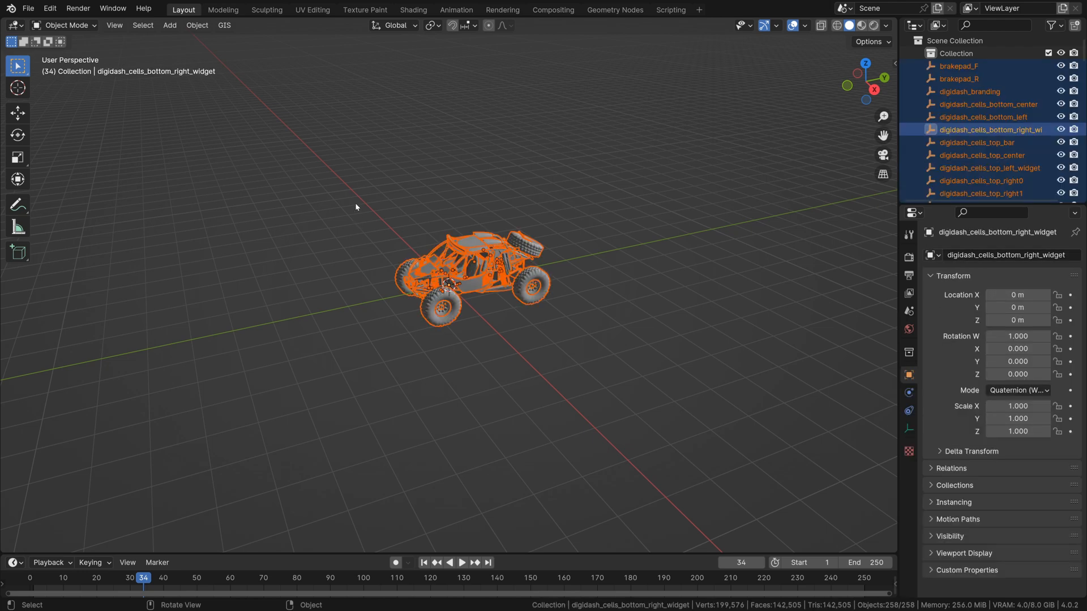
Set up a Collada export of the vehicle named rockbouncer.dae in the D:\Temp\eastcoast building folder
scroll(415, 214, "up", 3)
middle_click_drag(415, 213, 262, 91)
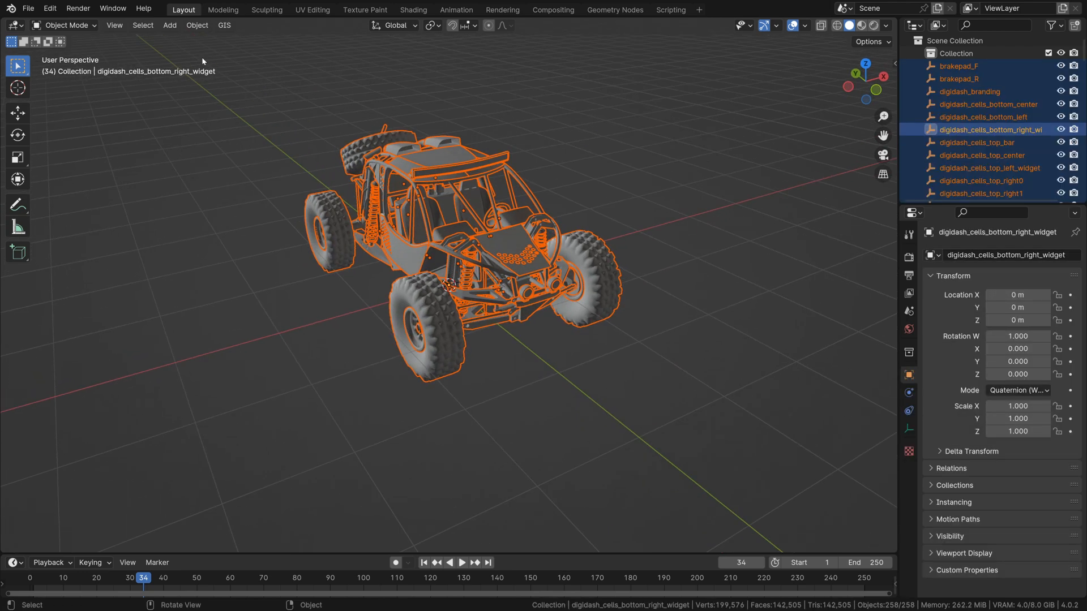
left_click(28, 8)
mouse_move(73, 199)
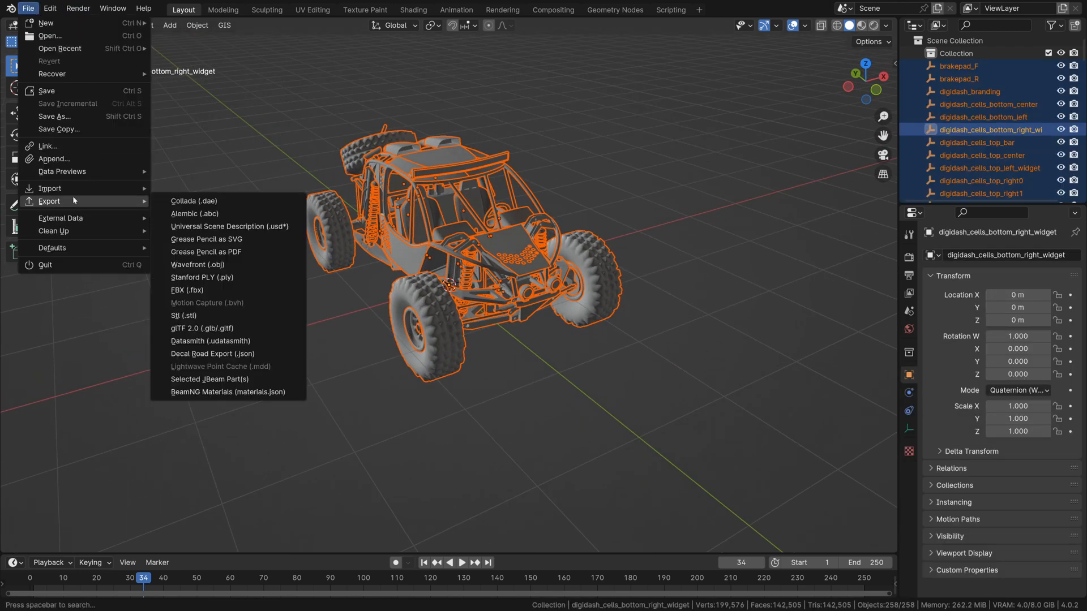
left_click(179, 201)
left_click(346, 457)
double_click(347, 457)
type("rockbo")
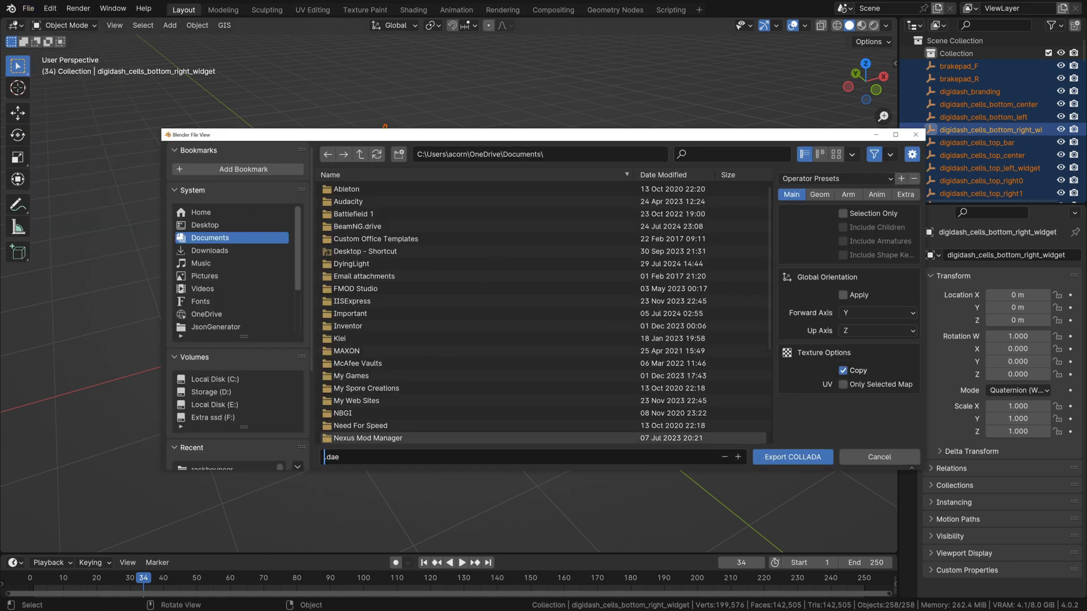
type("uncer")
scroll(300, 329, "down", 6)
left_click(248, 457)
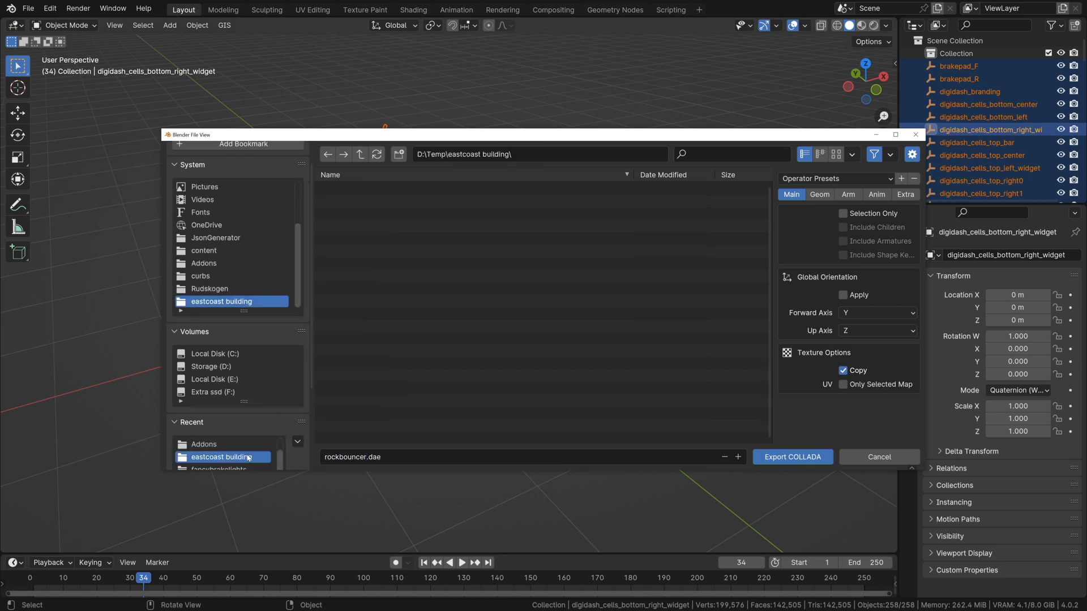
Turn off texture copying, leave Selection Only off, and export the Collada file
left_click(856, 213)
left_click(857, 213)
left_click(843, 371)
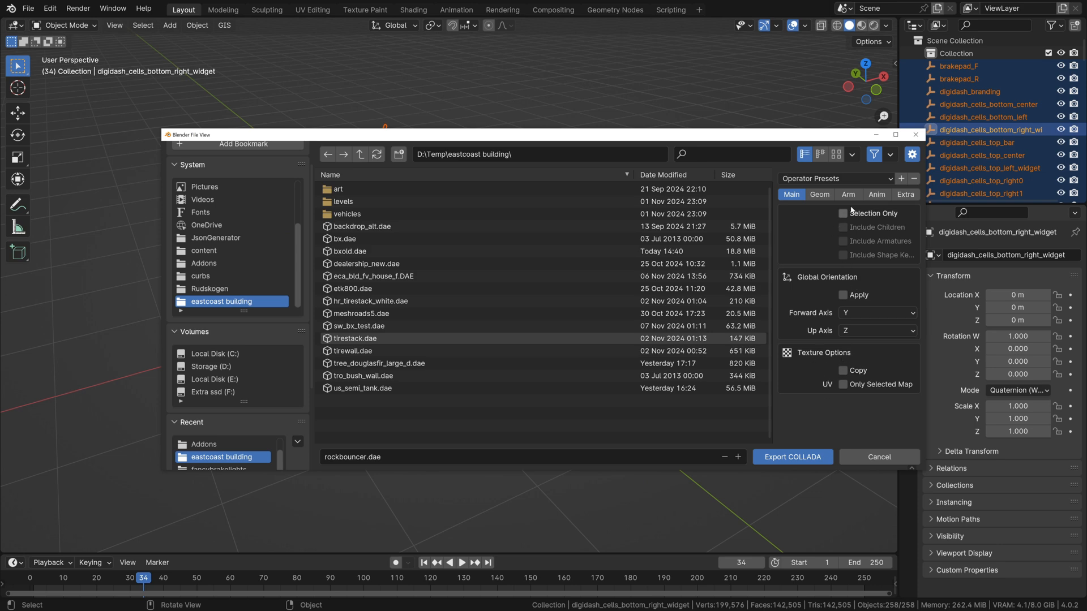
left_click(788, 457)
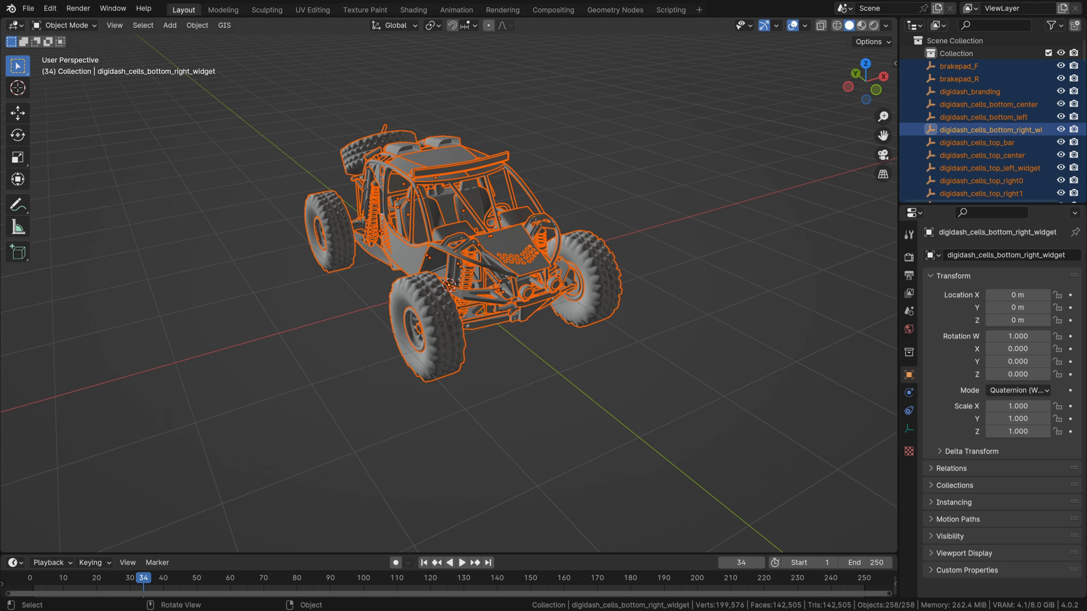
Start a new General file without saving the current scene and delete the default camera, cube and light
left_click(34, 13)
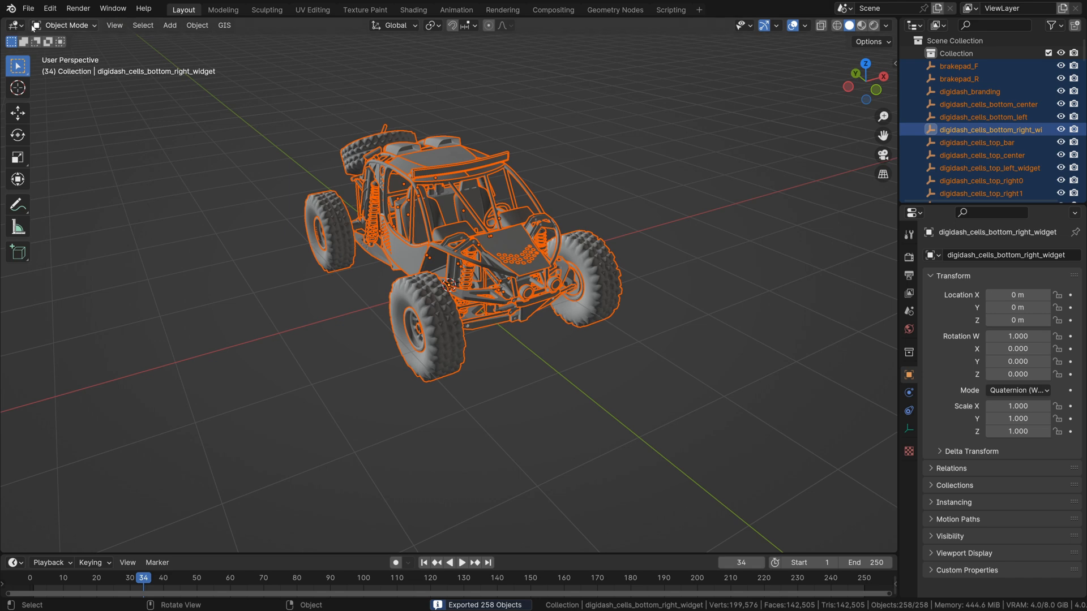
left_click(31, 11)
mouse_move(39, 23)
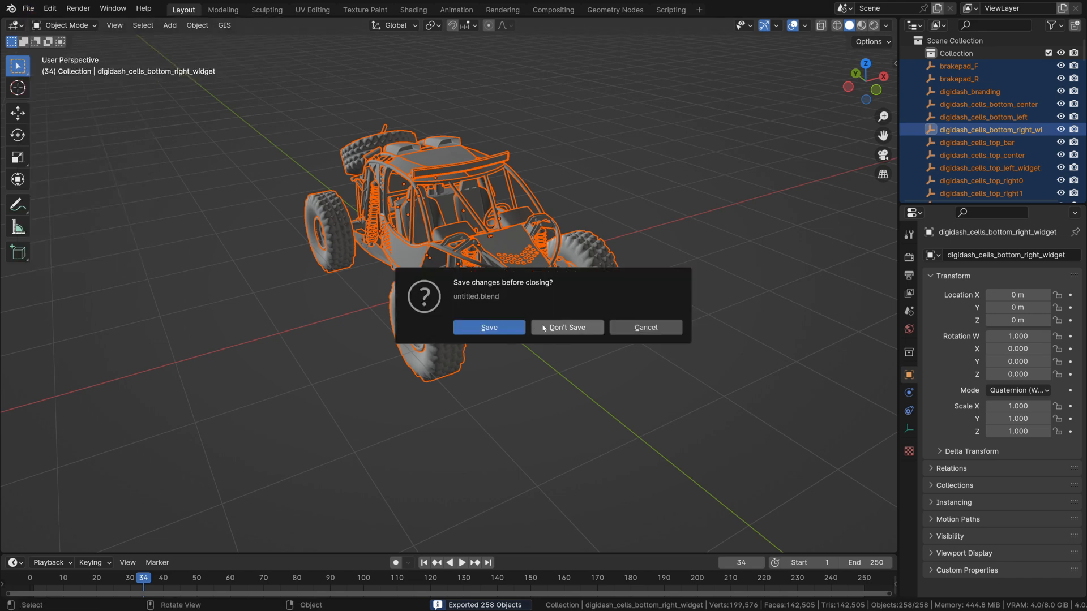
left_click(563, 327)
left_click_drag(126, 372, 630, 76)
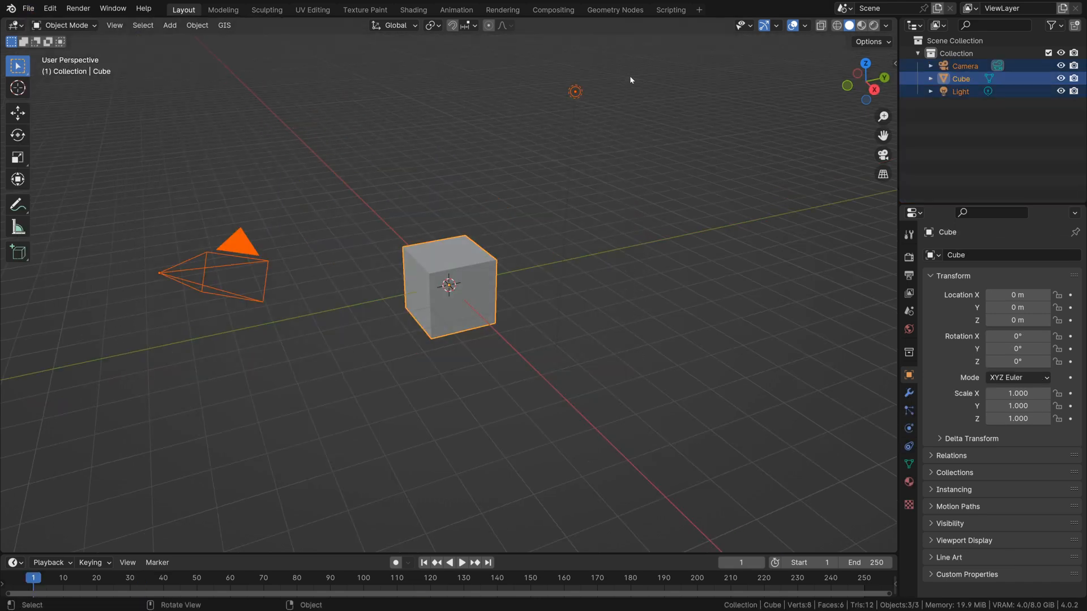
key("Delete")
Show the system console and move its window over the lower part of the 3D viewport
left_click(113, 8)
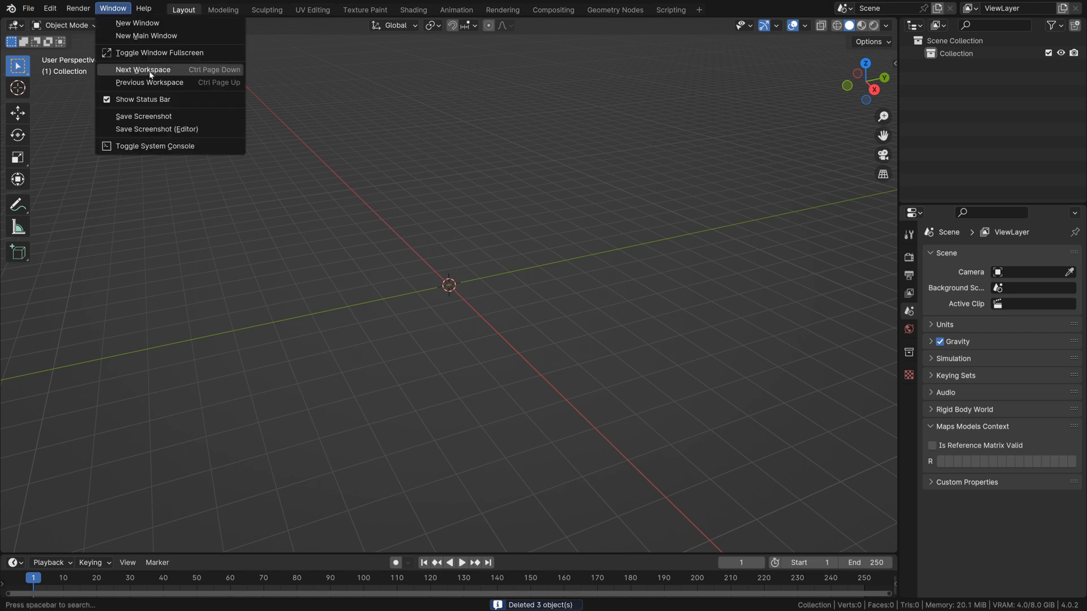
left_click(153, 146)
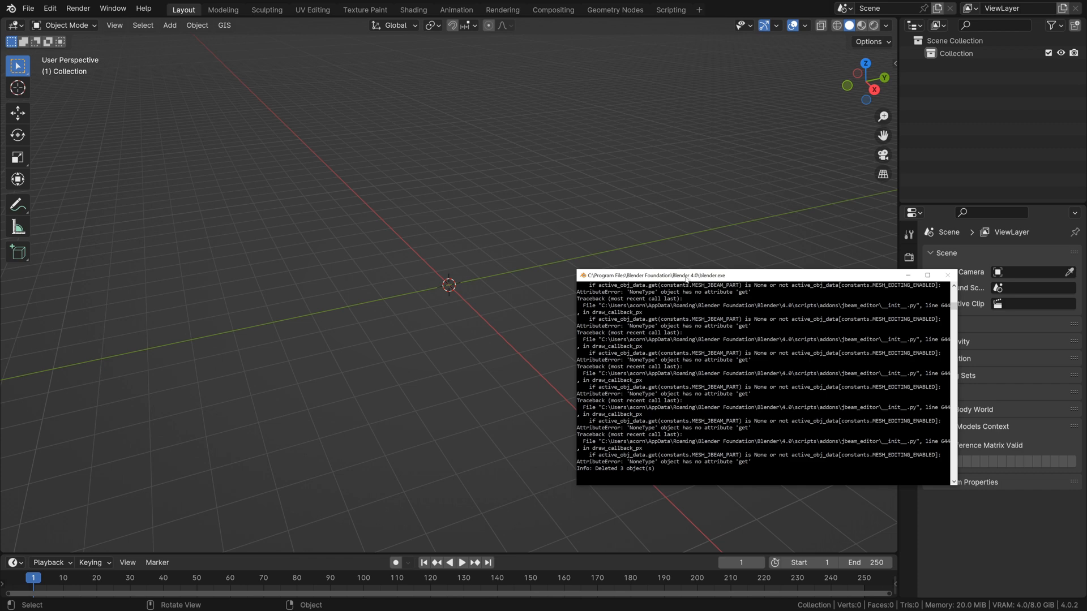
left_click_drag(683, 279, 622, 226)
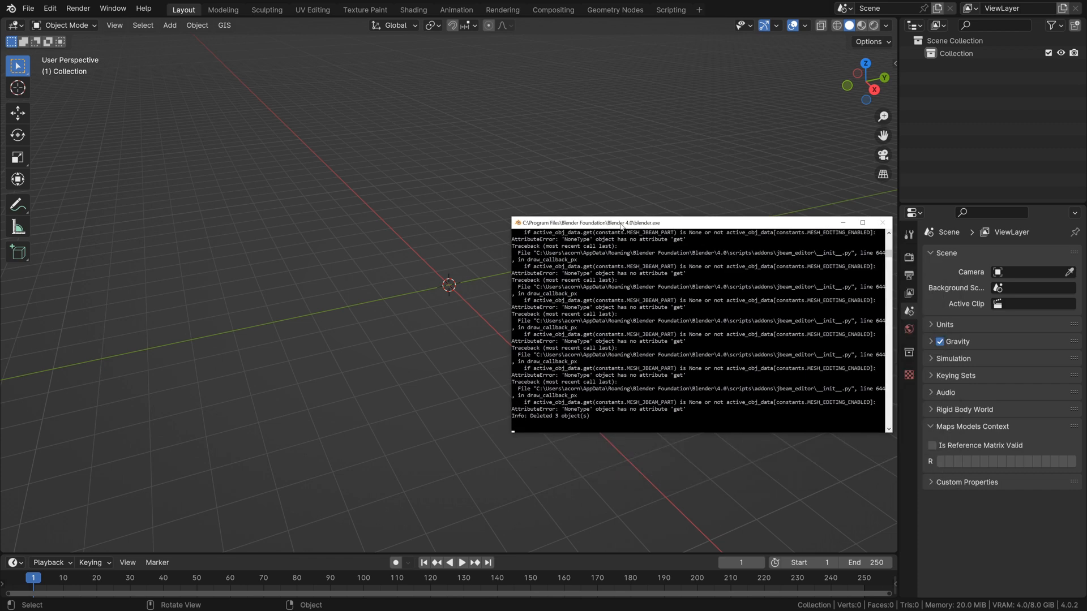
Import rockbouncer.dae from the eastcoast building folder with the Collada (.dae) BeamNG Materials importer
left_click(28, 10)
mouse_move(64, 193)
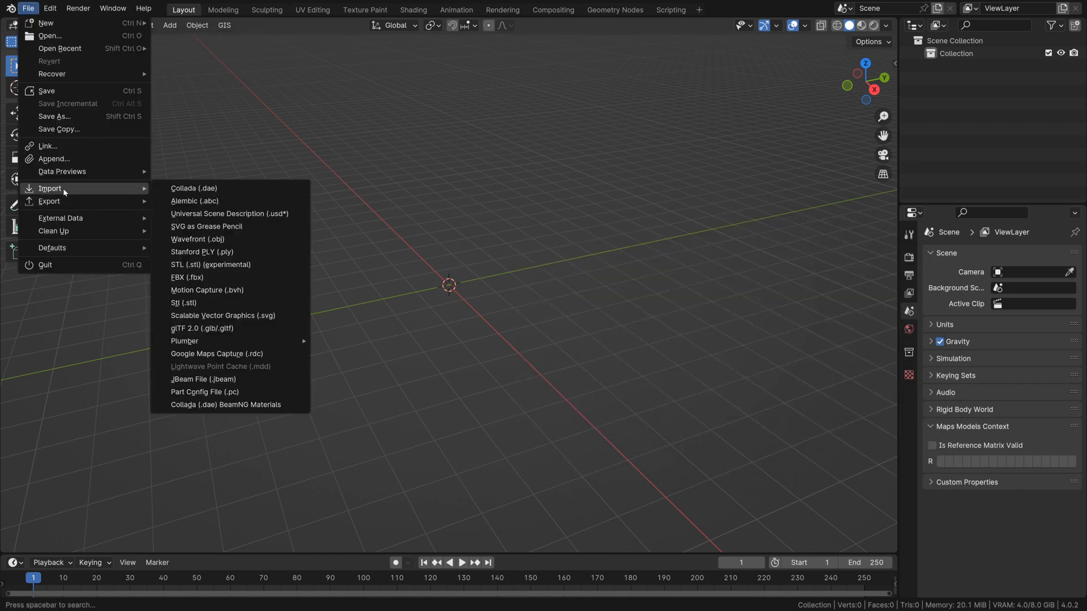
left_click(254, 405)
scroll(254, 405, "down", 2)
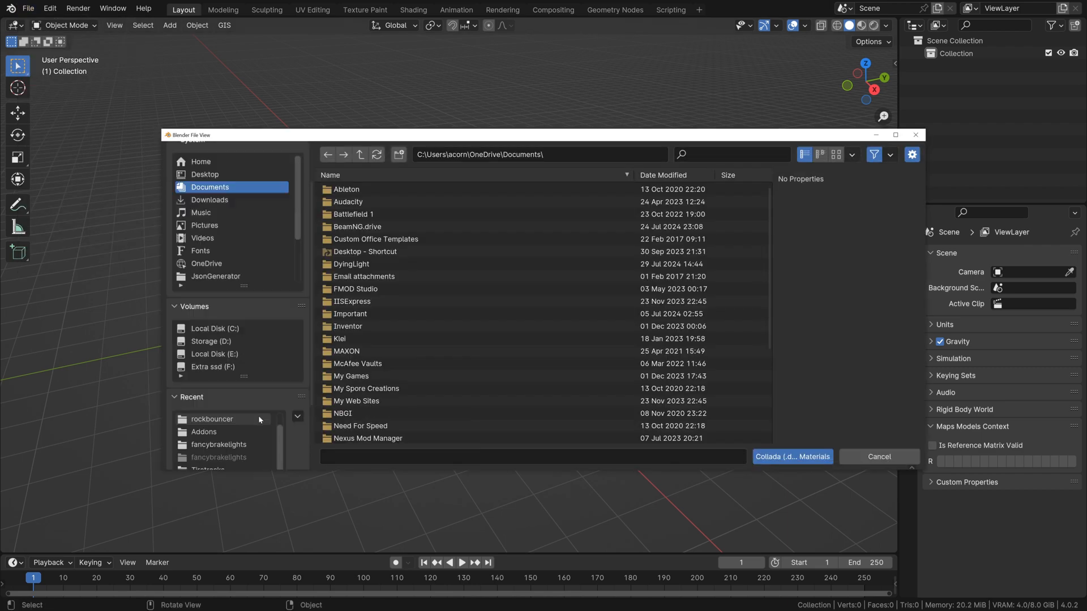
scroll(244, 432, "down", 1)
left_click(243, 394)
left_click(381, 328)
left_click(770, 460)
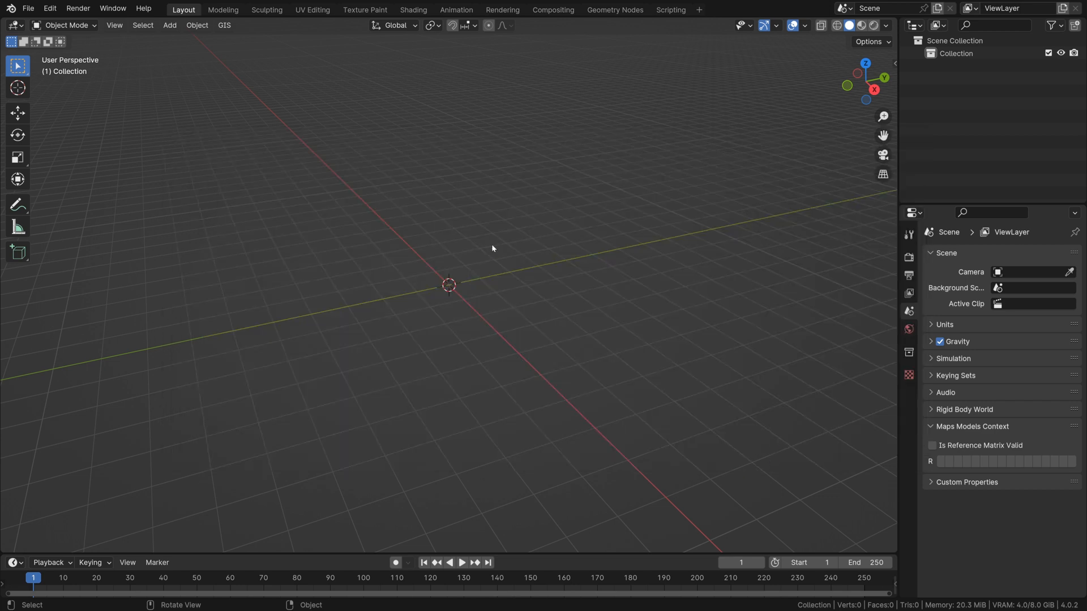
Bring the system console to the front and follow the material gathering and texture conversion log
left_click(752, 610)
left_click(628, 225)
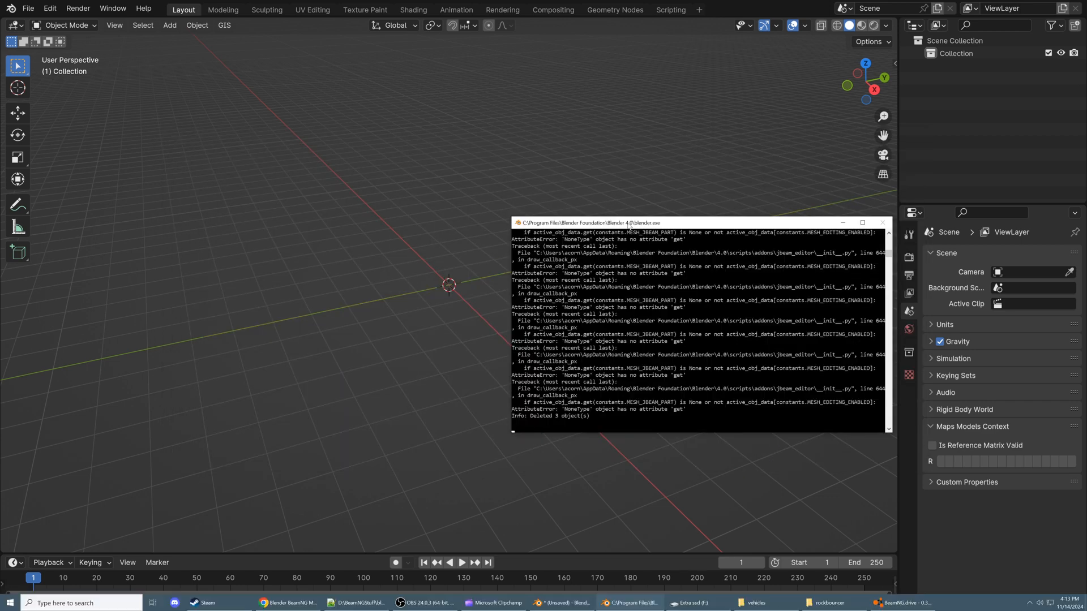
scroll(629, 362, "down", 3)
scroll(628, 362, "down", 5)
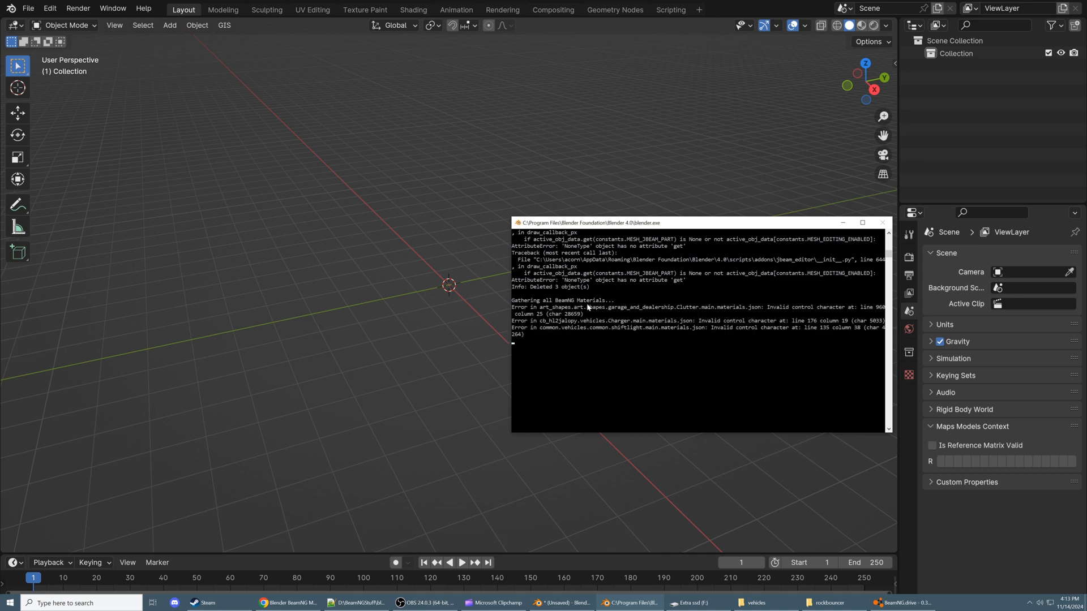
left_click_drag(572, 223, 487, 188)
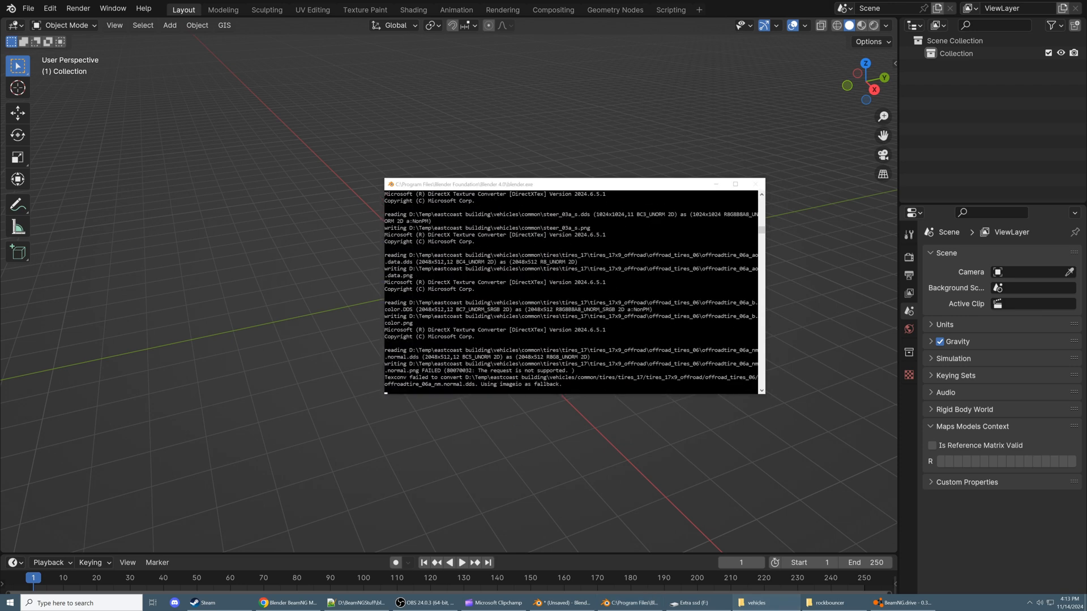
Examine the converted PNG textures in the eastcoast building\vehicles\rockbouncer folder alongside the console log
left_click_drag(0, 69, 226, 64)
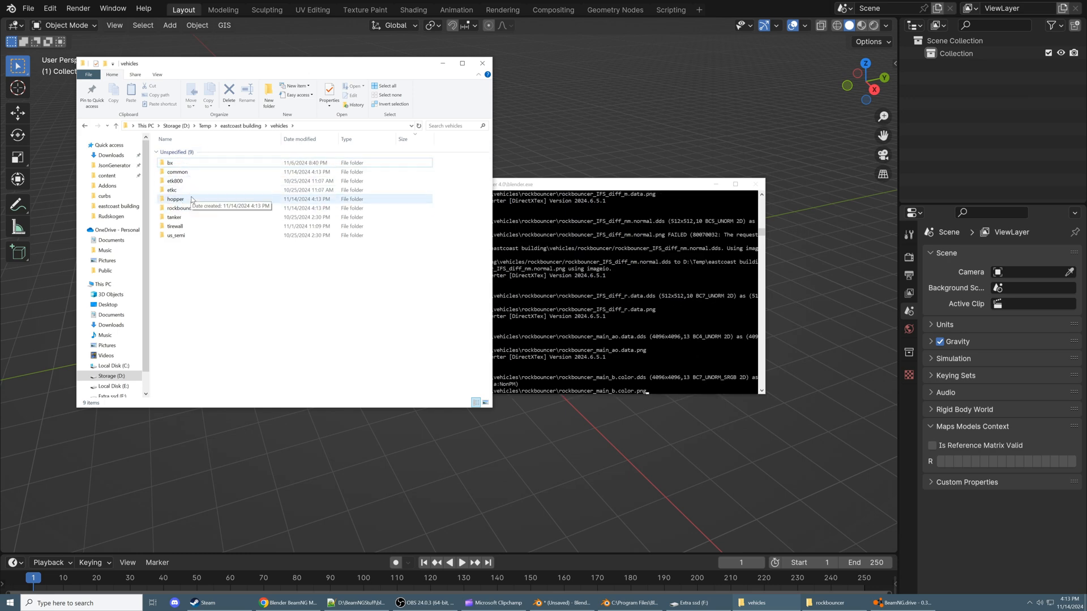
left_click(192, 209)
double_click(192, 208)
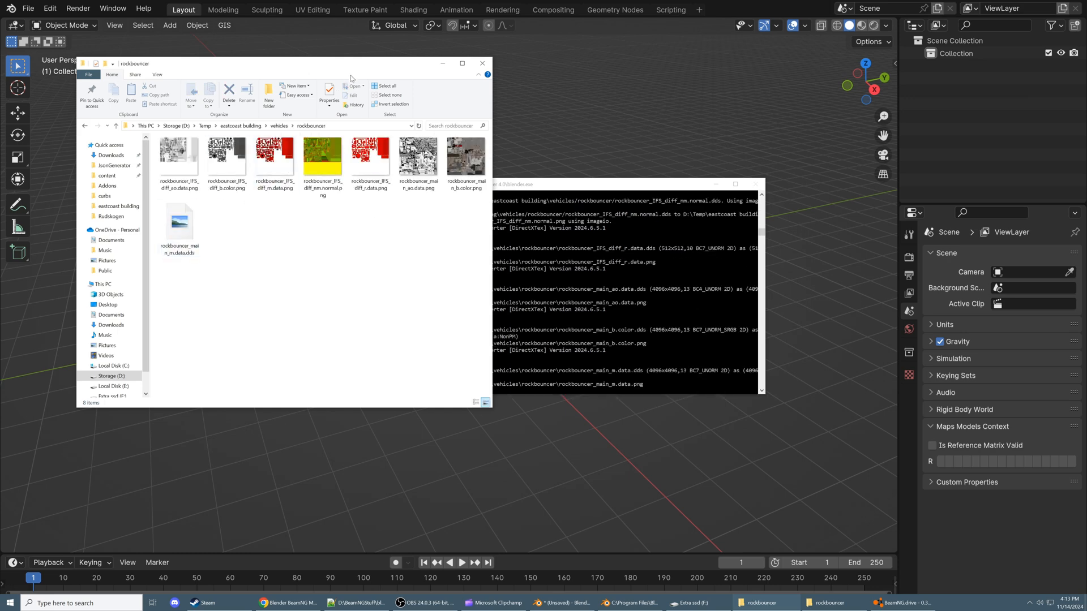
left_click_drag(351, 77, 370, 127)
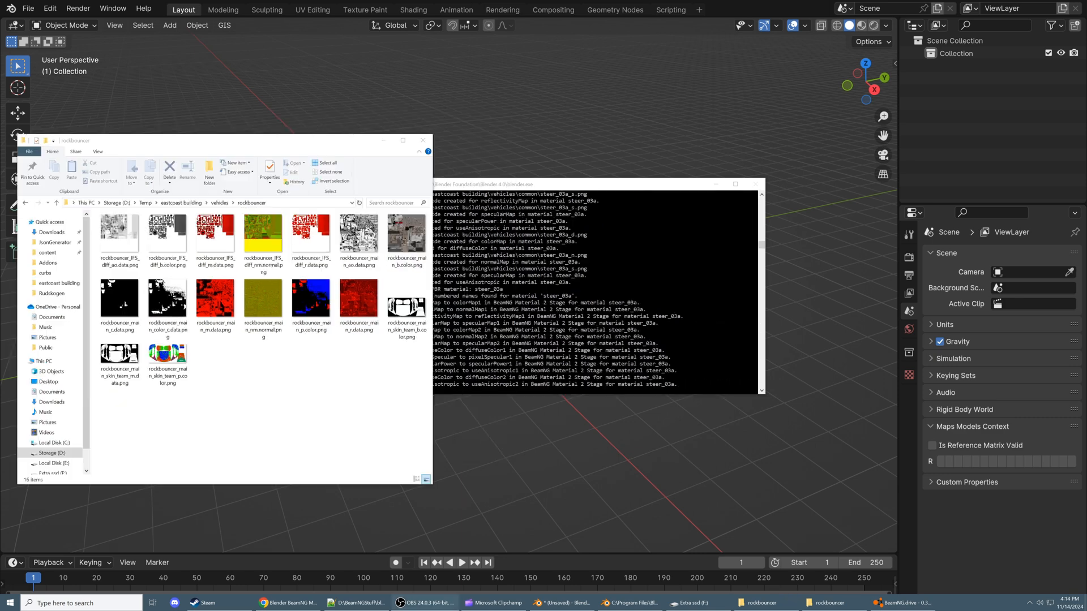
left_click_drag(614, 185, 643, 187)
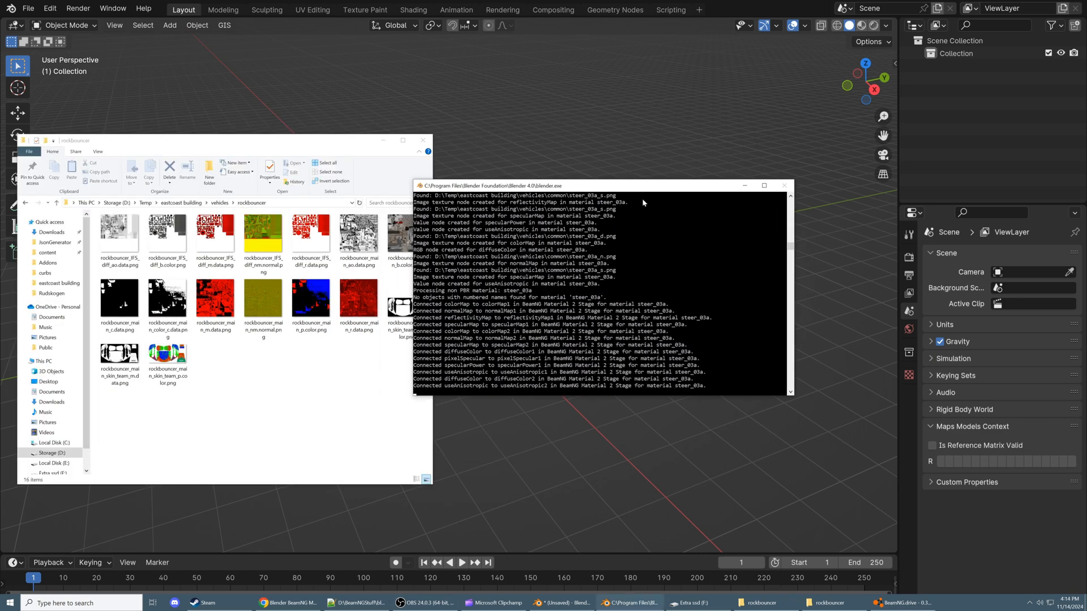
scroll(439, 334, "down", 1)
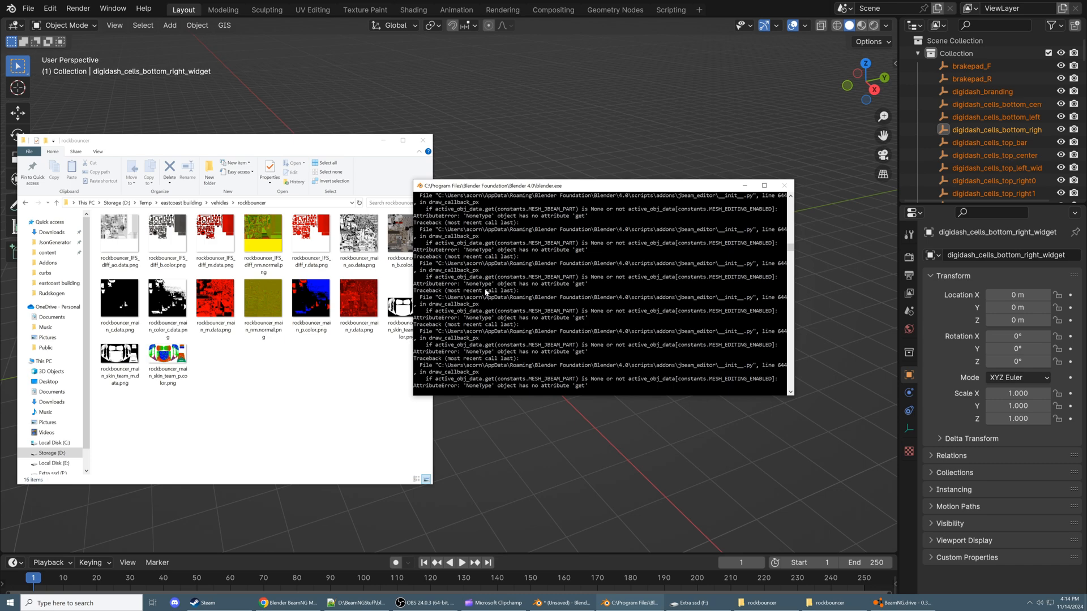
Minimize the console and the texture folder window and inspect the imported rockbouncer up close
left_click(743, 186)
left_click(383, 140)
middle_click_drag(501, 351, 490, 343)
scroll(490, 343, "up", 3)
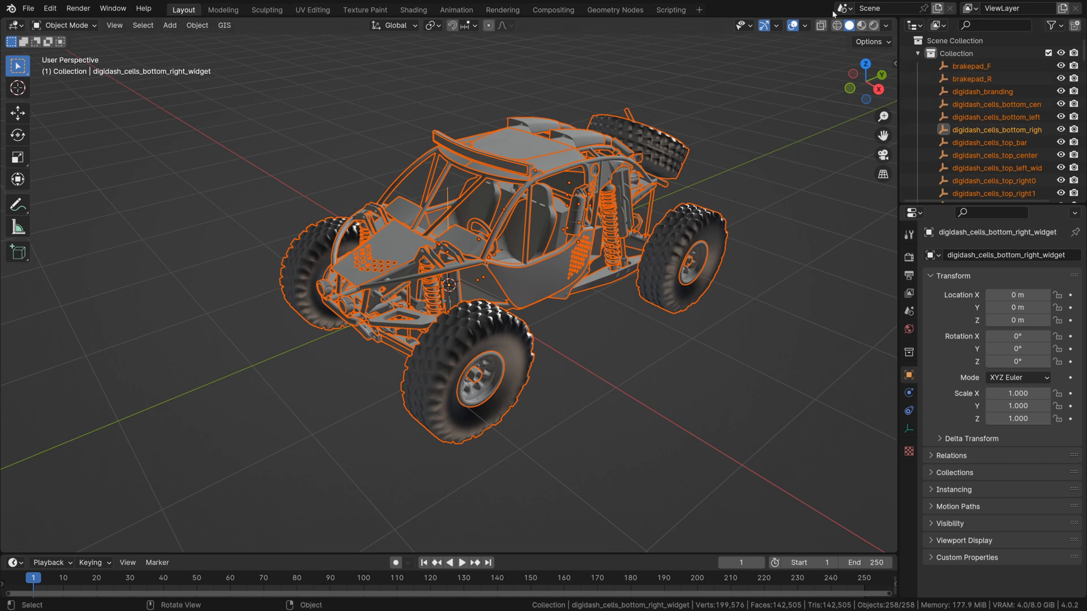
Set the Cycles render device to GPU Compute
left_click(908, 257)
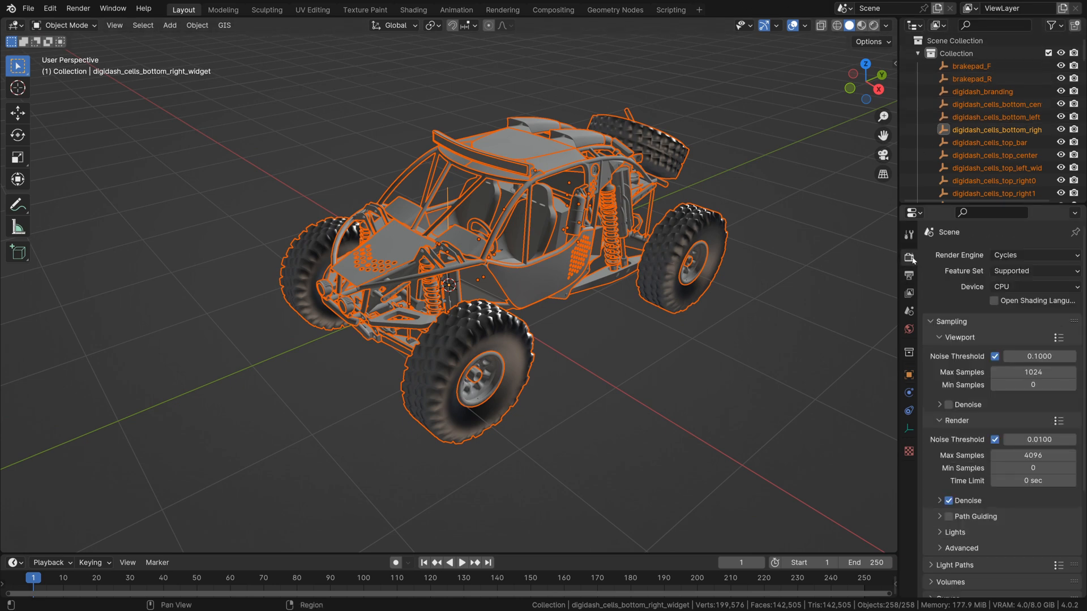
left_click(1023, 286)
left_click(1003, 288)
left_click(1013, 316)
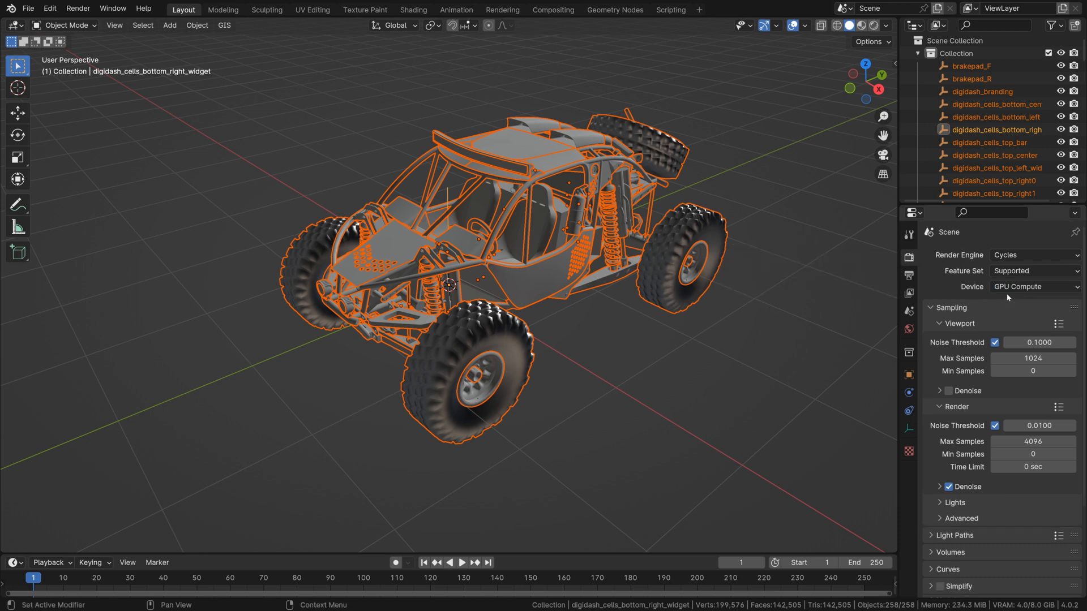
Switch the viewport to rendered shading and light the vehicle with the preview HDRI instead of the scene world
left_click(874, 27)
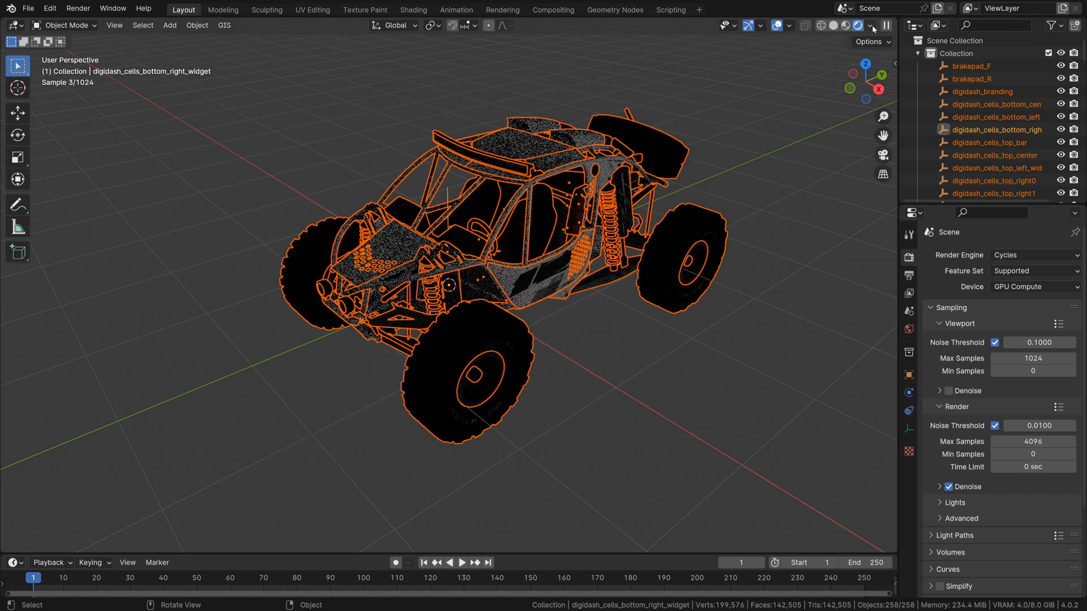
left_click(870, 25)
left_click(798, 142)
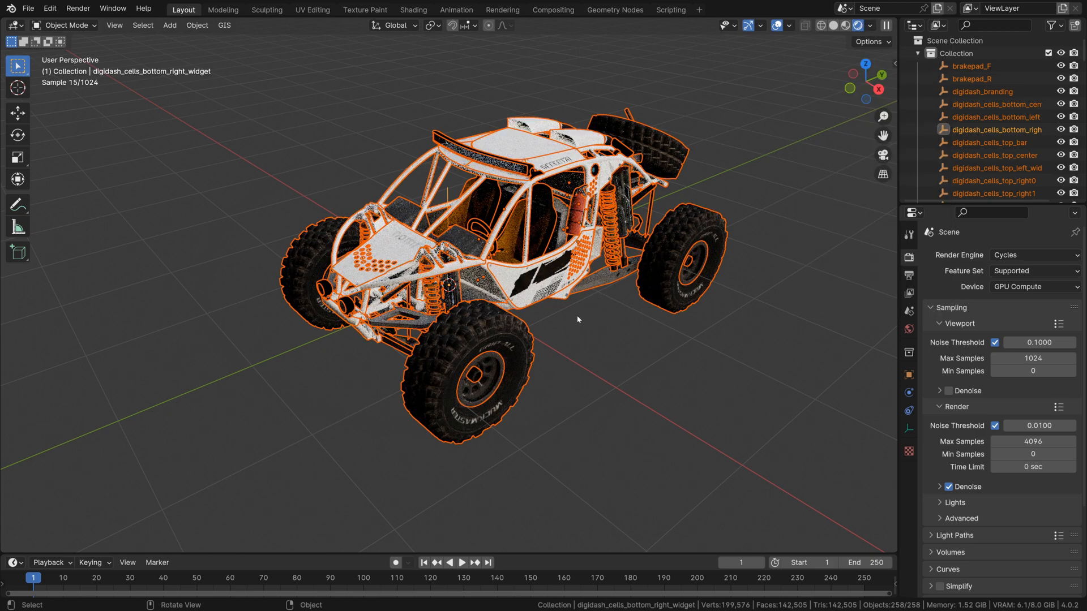
middle_click_drag(663, 324, 418, 399)
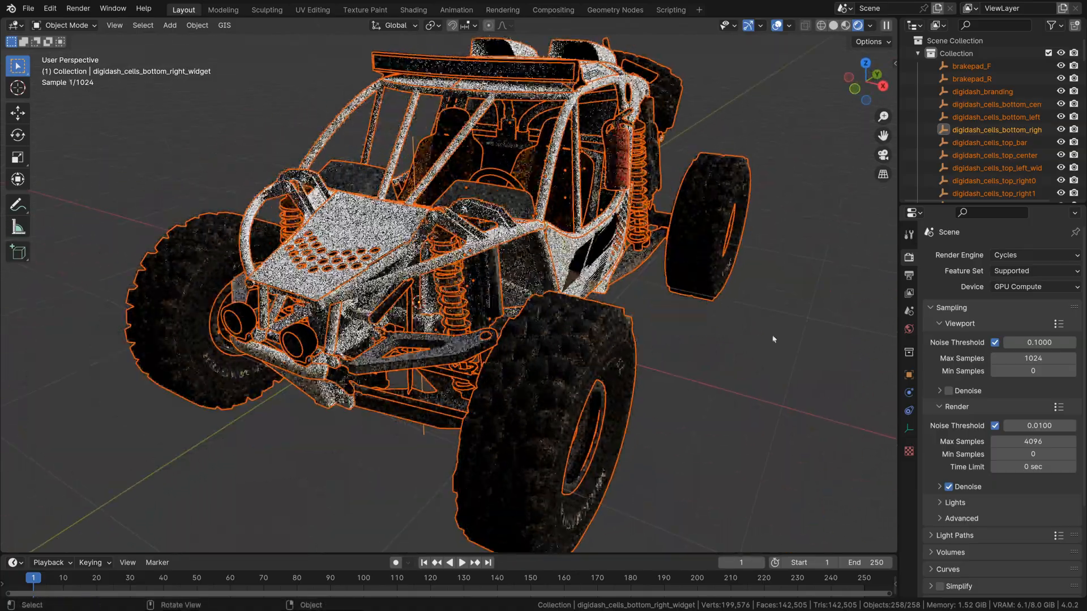
Turn the timeline area into an enlarged Geometry Node Editor and show the node tree of the rockbouncer's hood
left_click(14, 563)
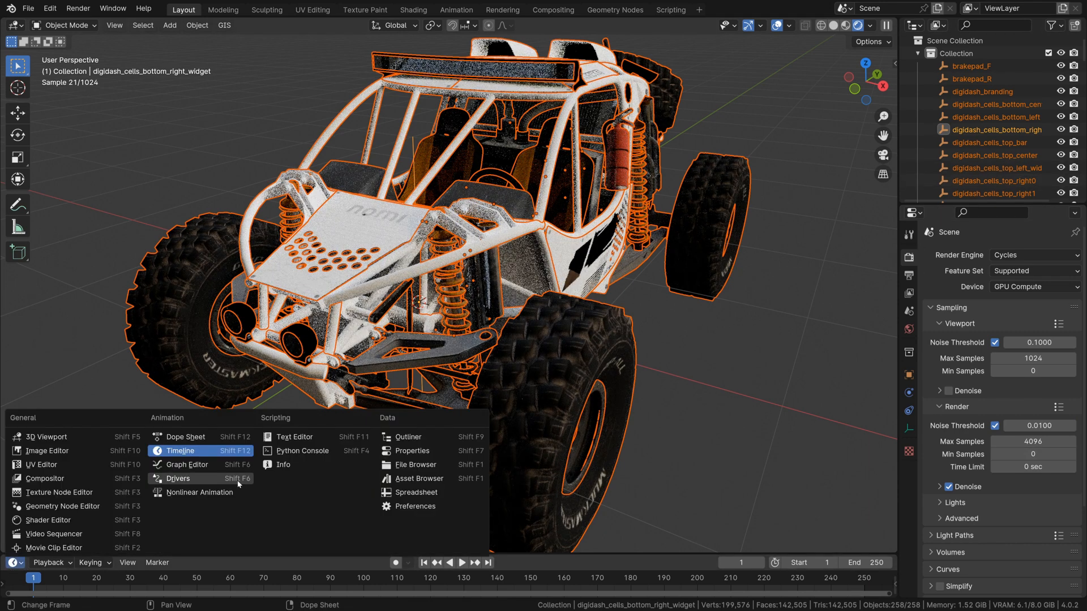
left_click(102, 508)
left_click_drag(235, 555, 236, 368)
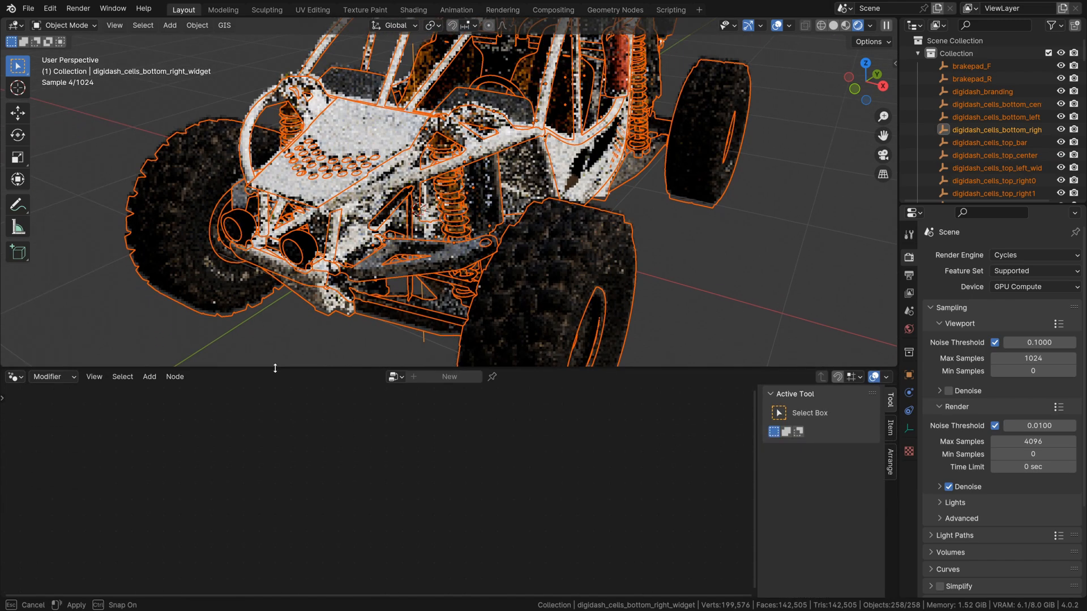
scroll(393, 177, "down", 3)
left_click(392, 176)
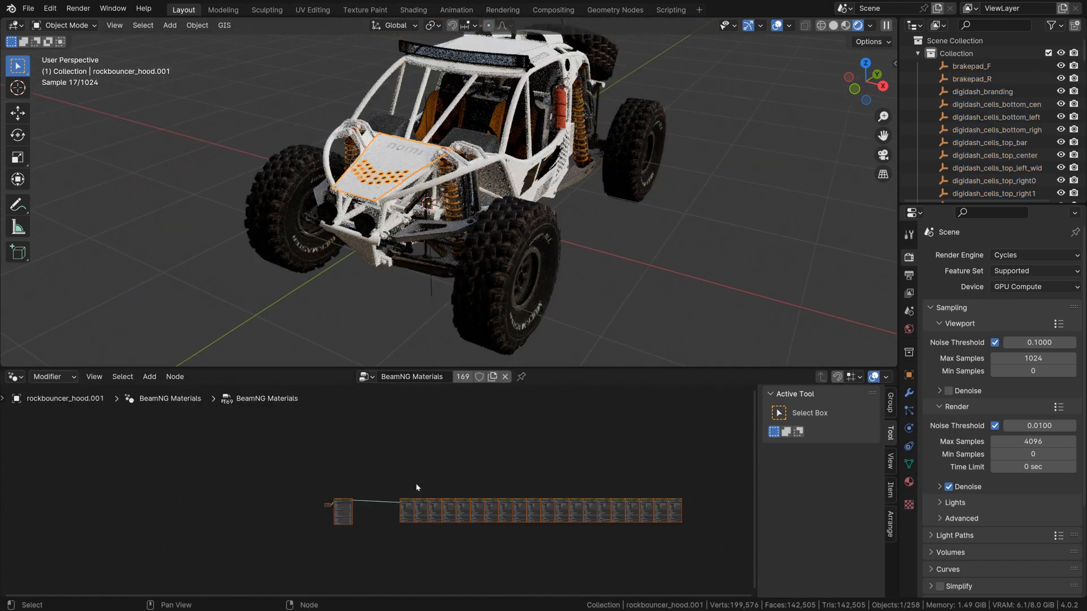
Set Brightness 1, Brightness 2 and Brightness 3 to 0.5 in the BeamNG Color Selector node
middle_click_drag(342, 543, 321, 458)
scroll(322, 472, "up", 5)
middle_click_drag(323, 475, 364, 507)
scroll(258, 498, "up", 6)
middle_click_drag(259, 498, 288, 527)
scroll(362, 496, "up", 7)
scroll(417, 524, "up", 3)
middle_click_drag(444, 441, 426, 506)
scroll(426, 492, "down", 3)
left_click_drag(577, 367, 576, 325)
scroll(387, 454, "up", 5)
scroll(373, 424, "down", 1)
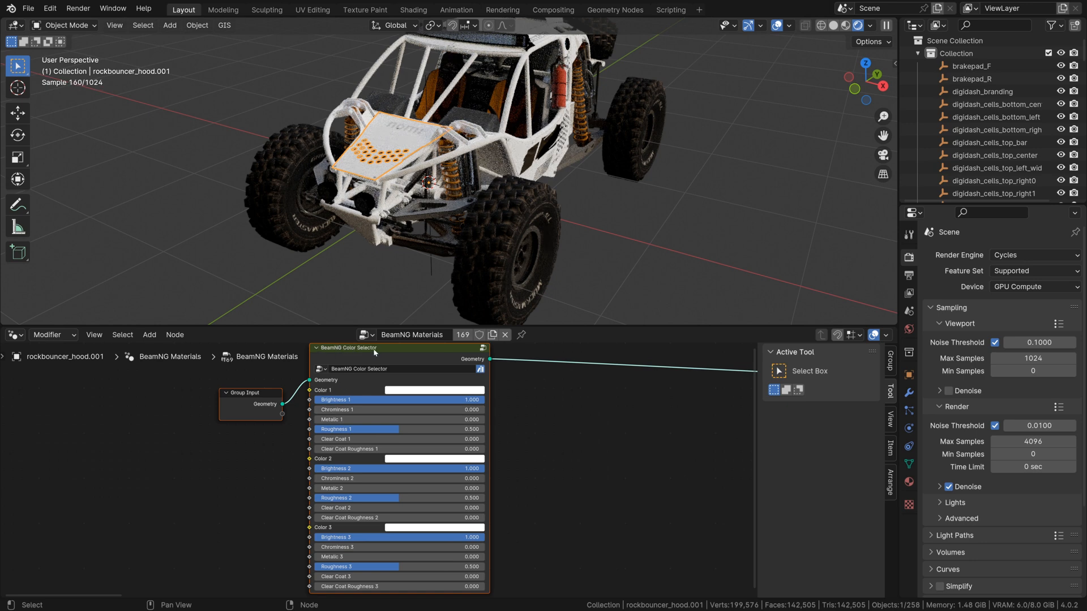
scroll(367, 390, "down", 1)
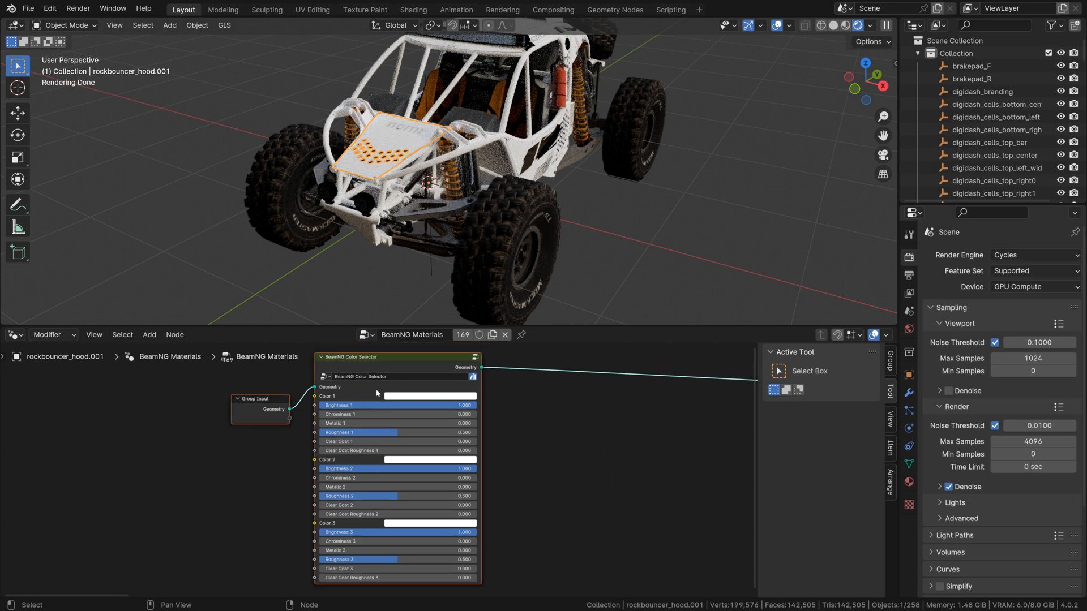
left_click(445, 404)
key("Return")
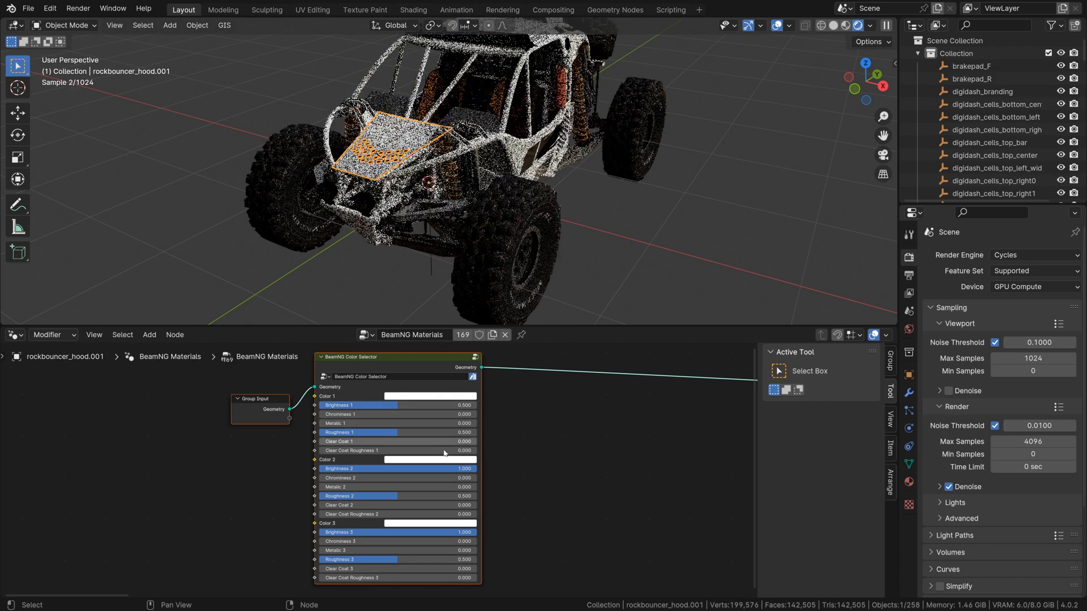
left_click(436, 469)
type("0.5")
key("Return")
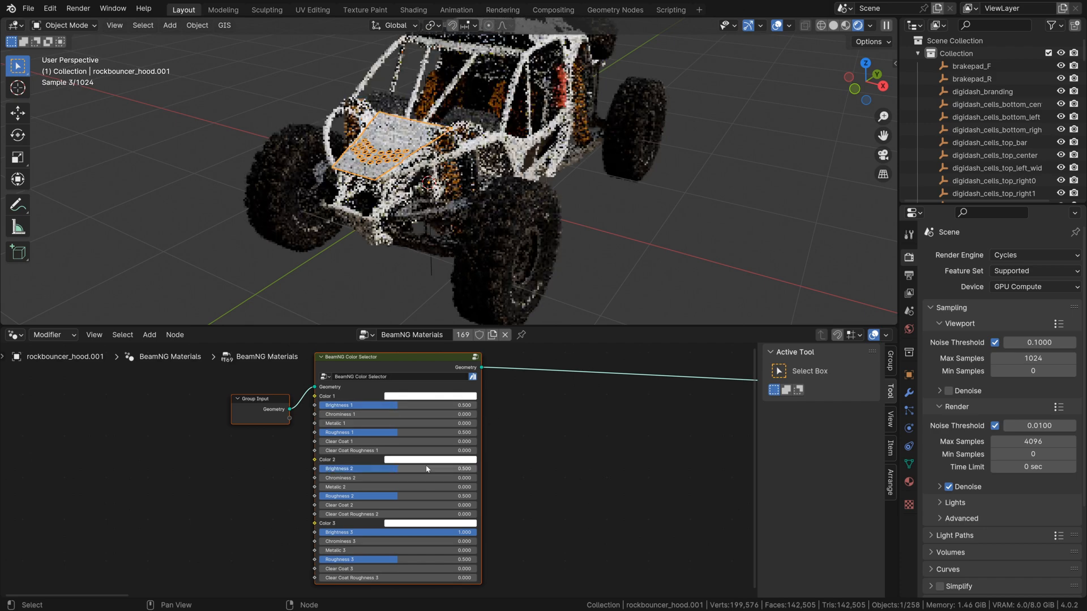
left_click(437, 532)
type("0.5")
key("Return")
Set Color 1 to red, Color 2 to blue and Color 3 to green in the BeamNG Color Selector node
left_click(418, 396)
left_click(416, 396)
left_click(425, 328)
middle_click_drag(425, 186, 450, 231, "shift")
left_click(419, 460)
left_click(452, 346)
left_click(425, 524)
left_click(393, 410)
Set the third paint's metallic to 0.427, roughness to 0.073, clear coat to 0.525 and clear coat roughness to 0.233
left_click_drag(336, 551, 403, 551)
left_click_drag(401, 559, 334, 560)
left_click_drag(334, 568, 423, 578)
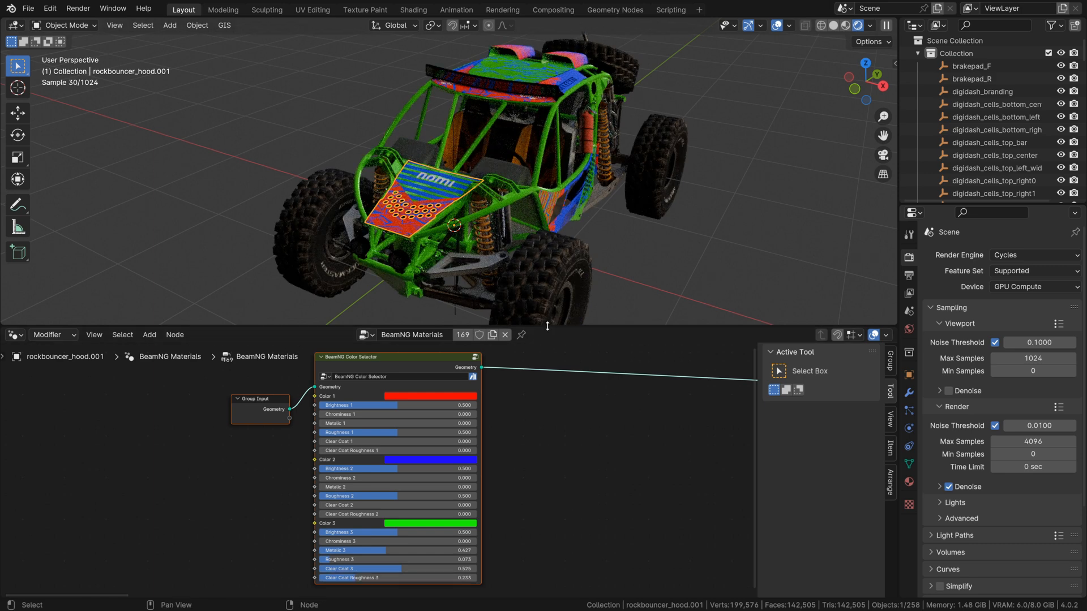
Switch the node area to the Shader Editor for the rockbouncer hood's material
left_click(17, 335)
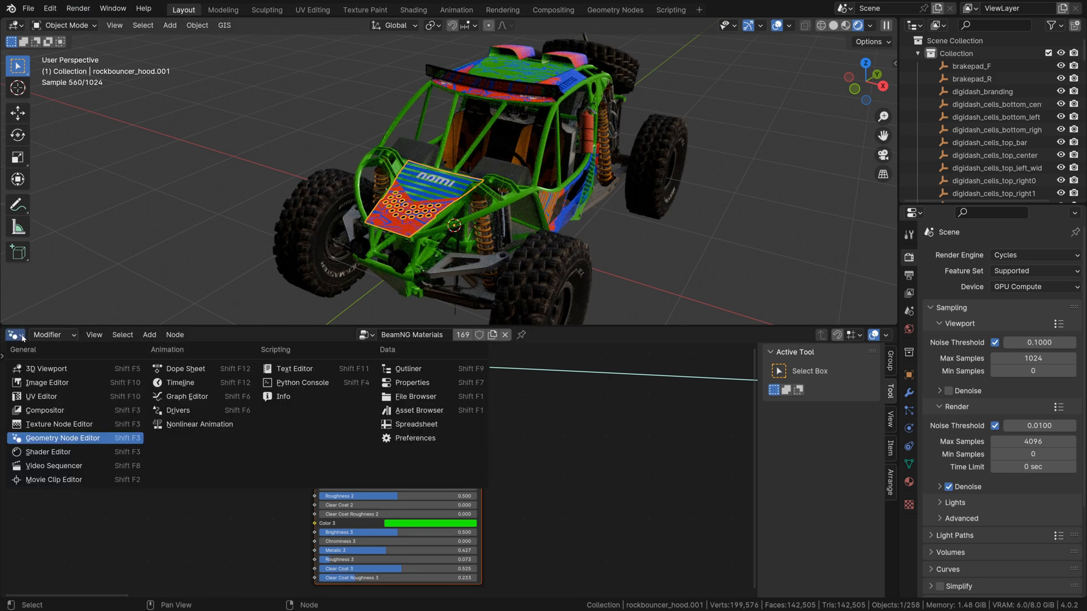
left_click(48, 452)
left_click_drag(363, 414, 141, 485)
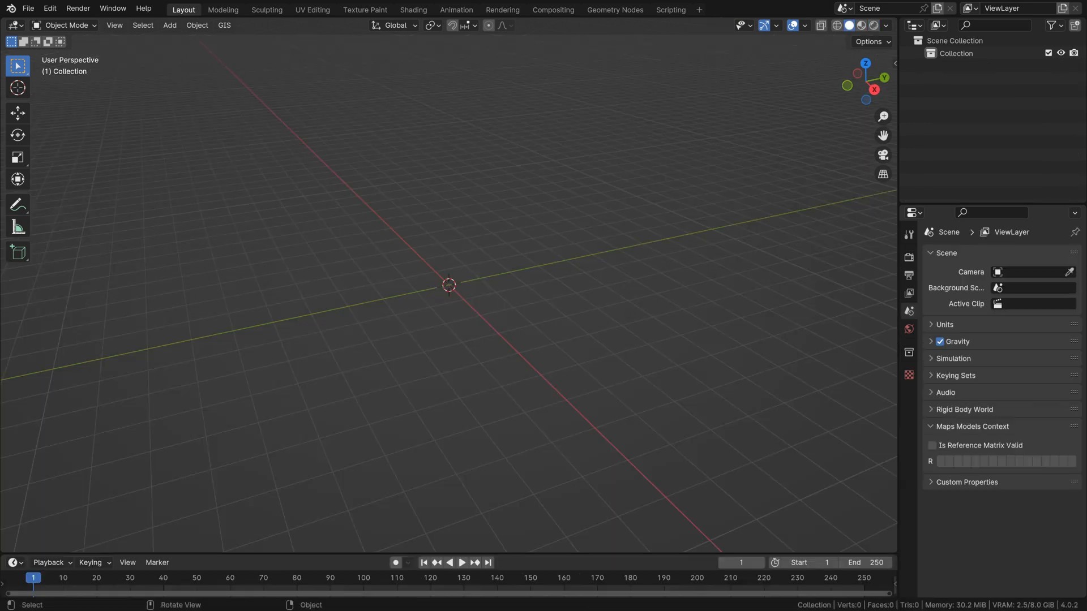
left_click(28, 8)
mouse_move(84, 202)
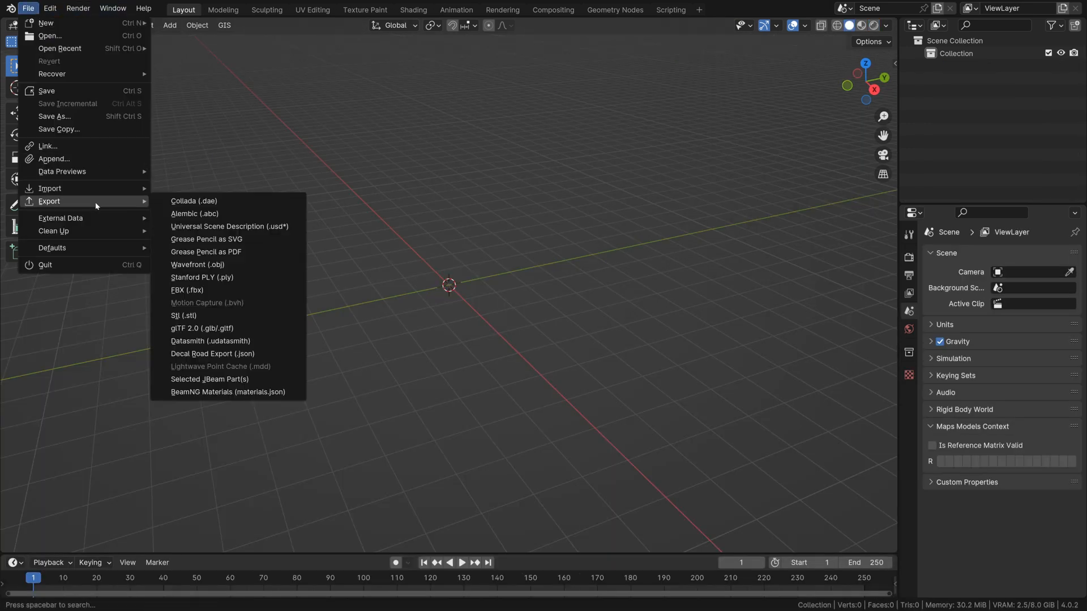
left_click(218, 203)
scroll(243, 385, "down", 5)
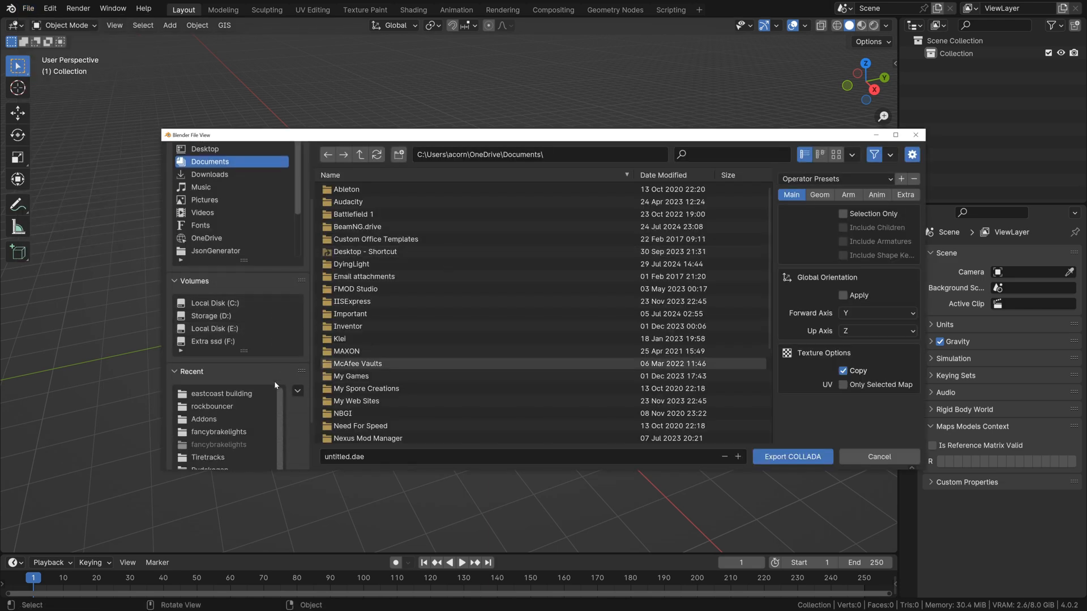
left_click(252, 368)
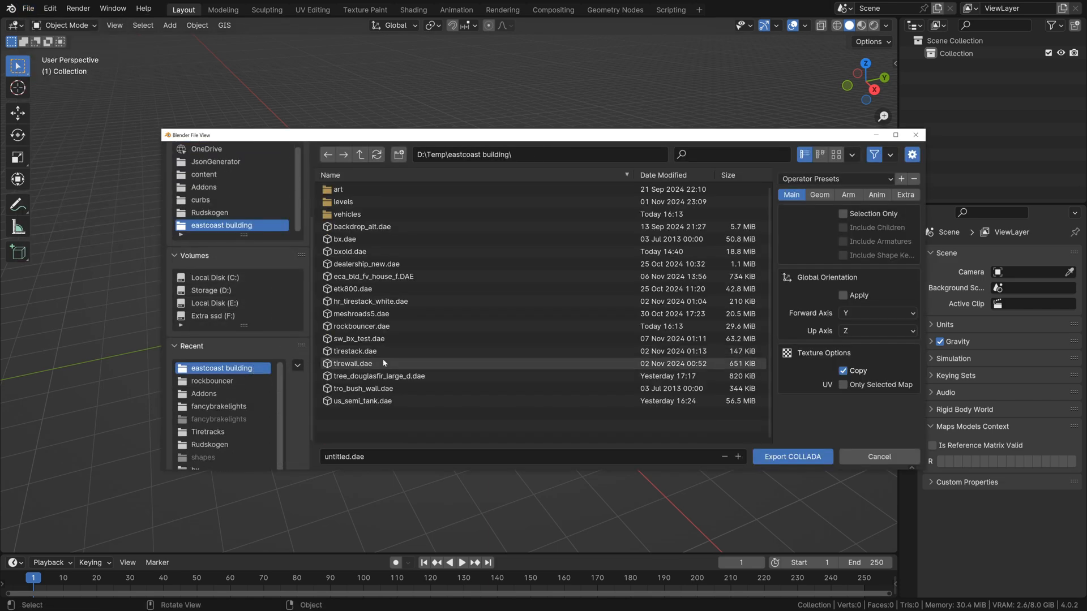
left_click(373, 276)
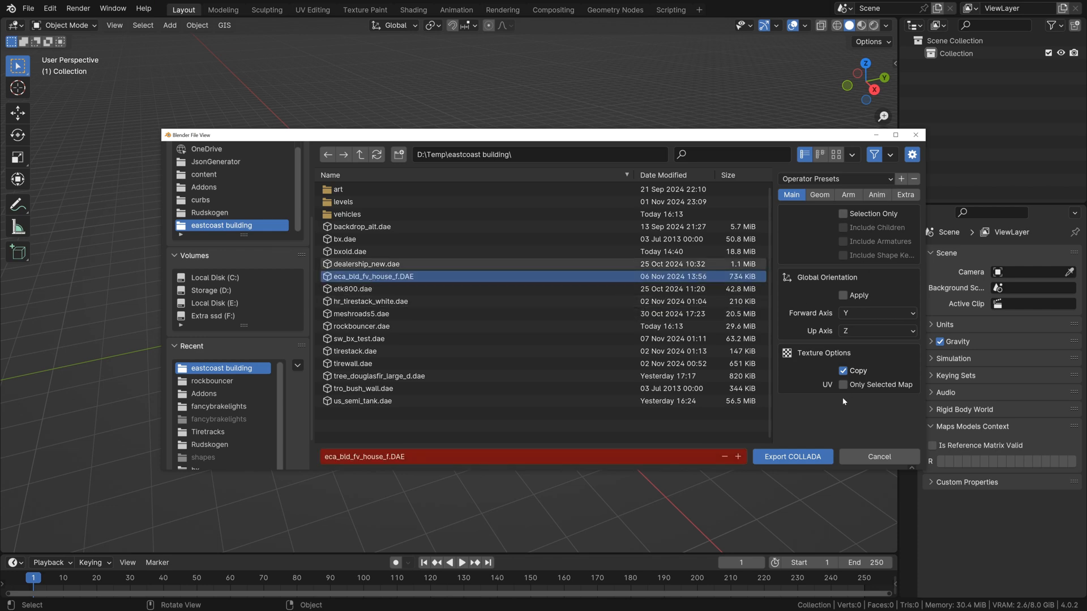
left_click(879, 457)
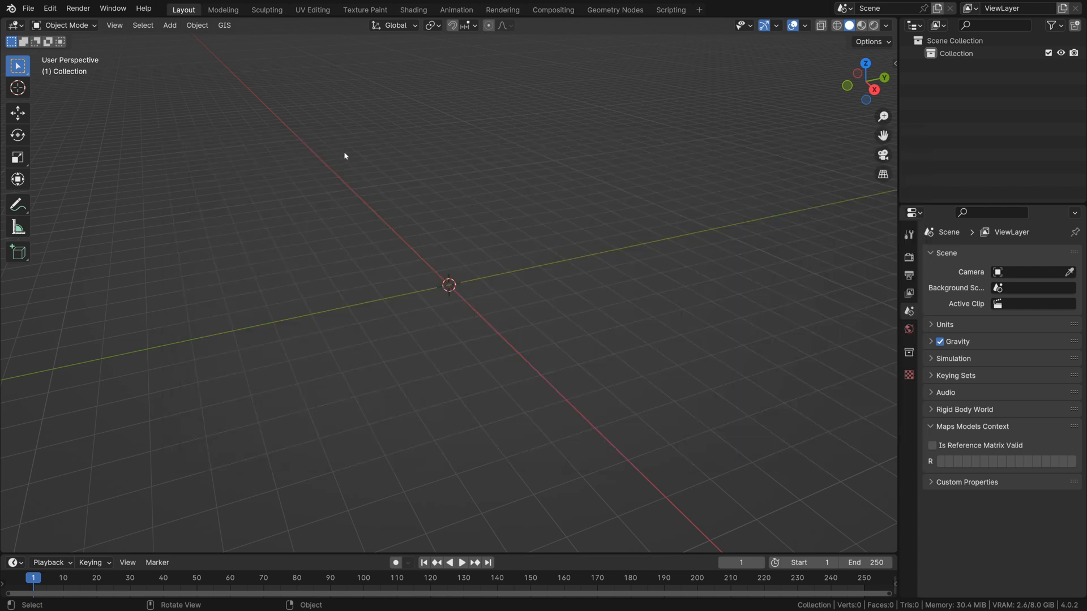
Import eca_bld_fv_house_f.DAE from the eastcoast building folder as Collada with BeamNG materials
left_click(28, 9)
mouse_move(85, 188)
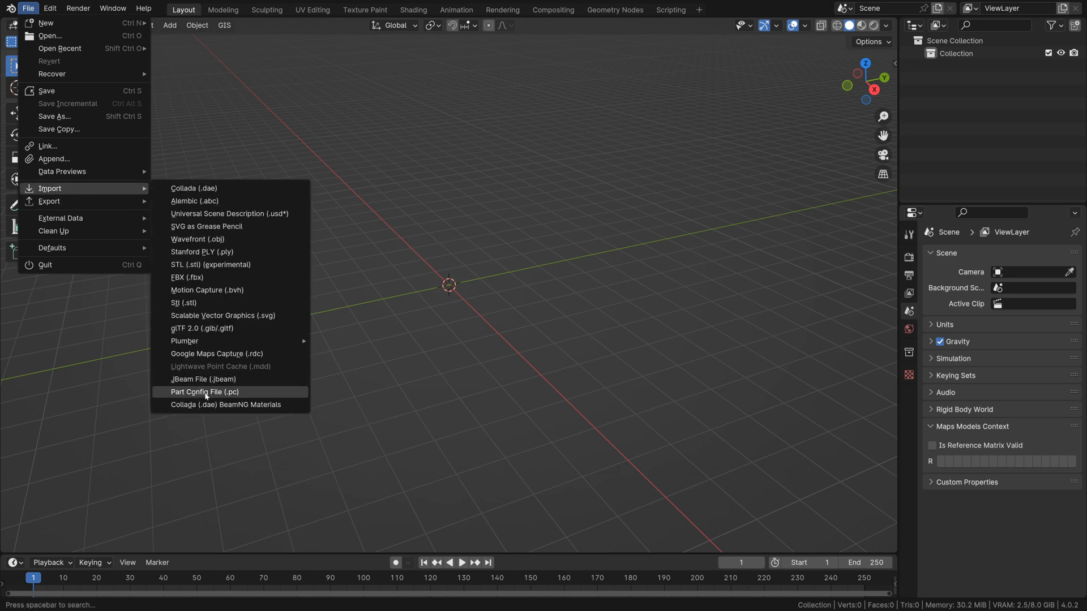
left_click(239, 407)
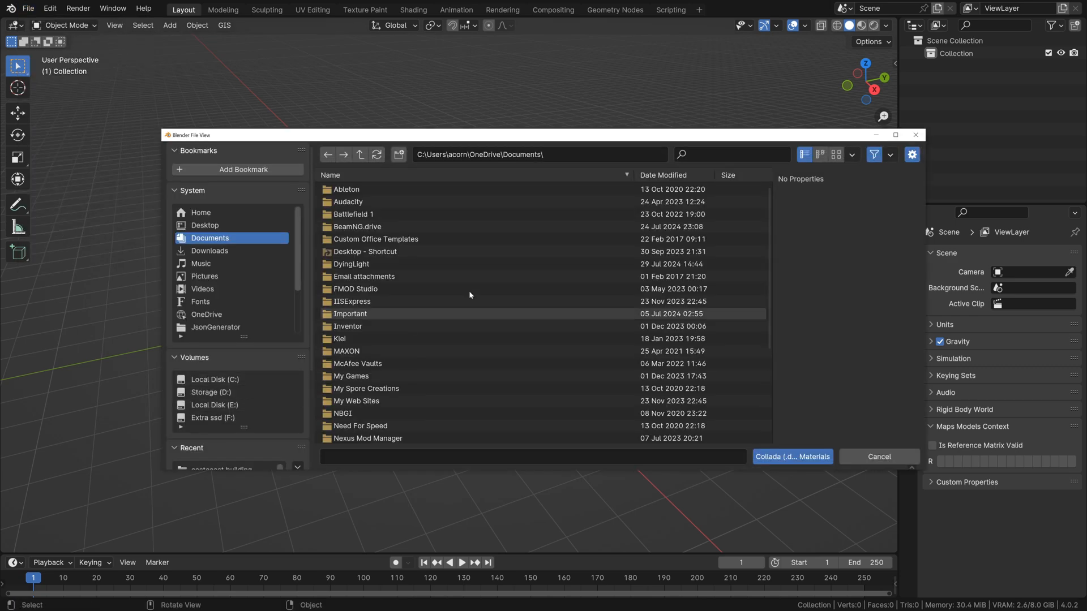
scroll(232, 422, "down", 3)
scroll(242, 448, "down", 4)
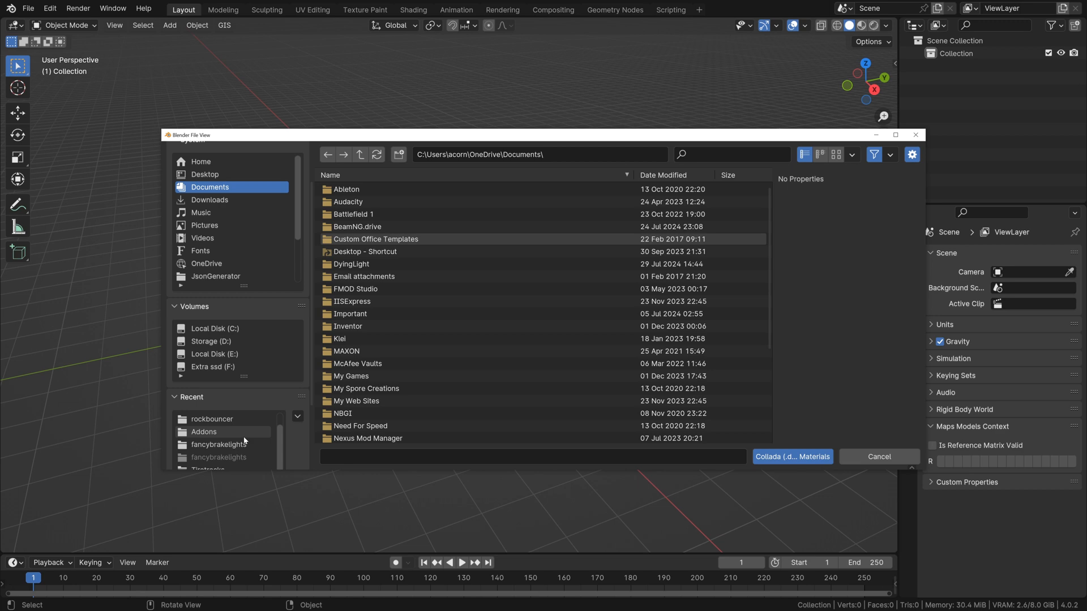
left_click(237, 450)
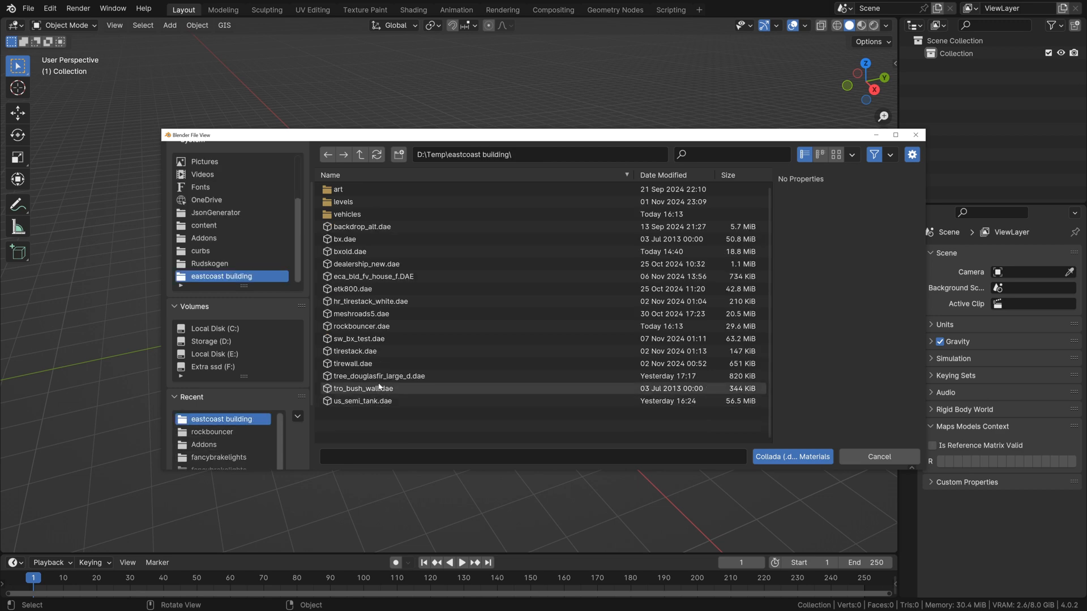
left_click(383, 276)
left_click(819, 459)
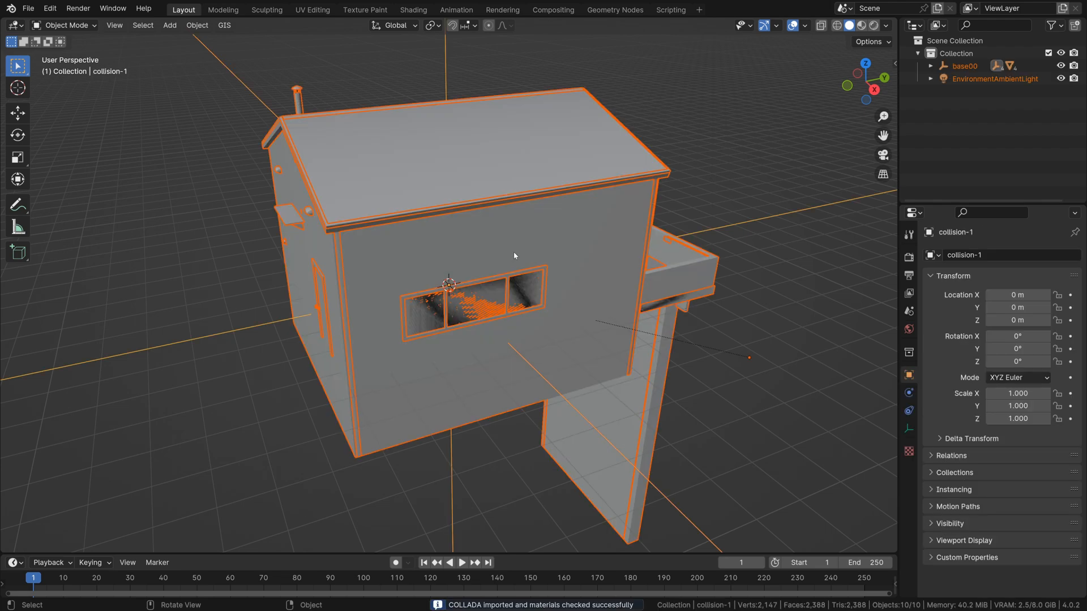
Show the imported house in rendered viewport shading and set the Cycles device to GPU Compute
left_click(931, 66)
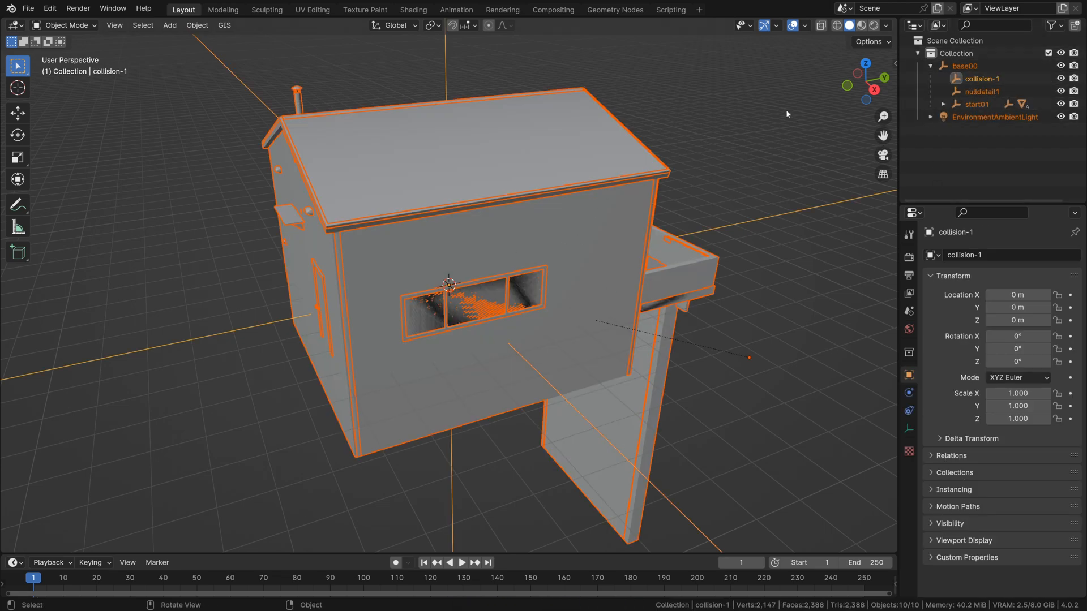
left_click(872, 25)
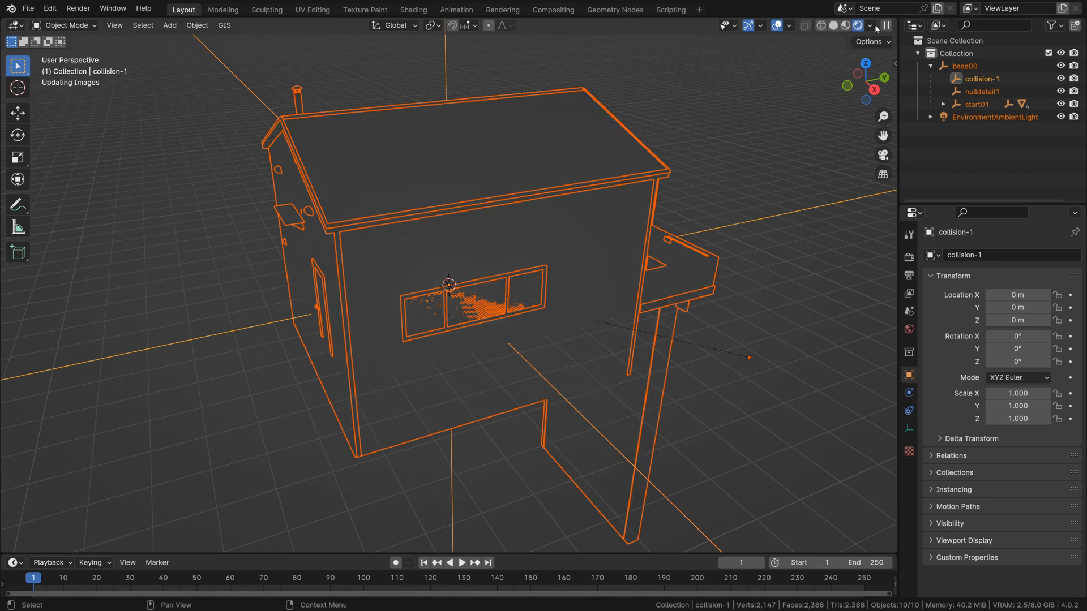
left_click(909, 258)
left_click(1035, 287)
left_click(1033, 315)
middle_click_drag(519, 395, 533, 395)
Hide the collision mesh and the first two house meshes under start01, and select the remaining house mesh
left_click(943, 104)
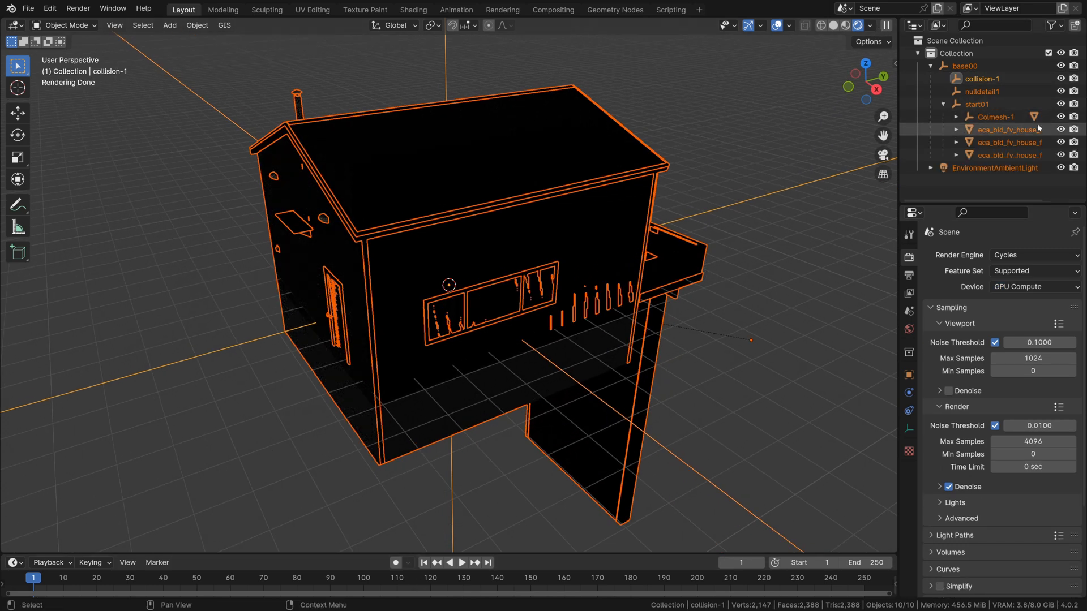
left_click(956, 117)
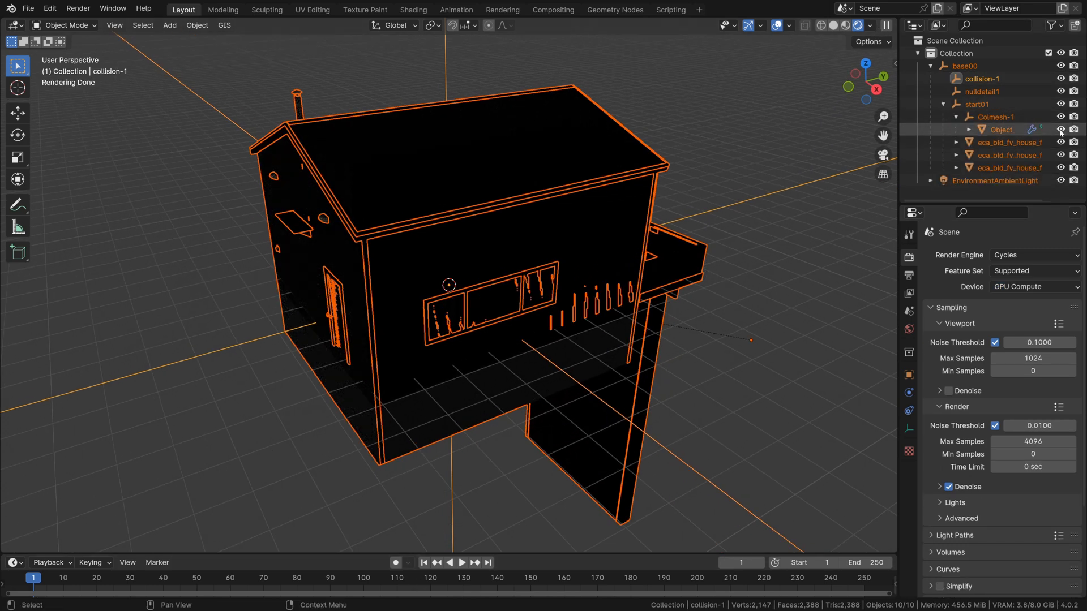
left_click(1060, 129)
left_click(1060, 142)
left_click(1060, 155)
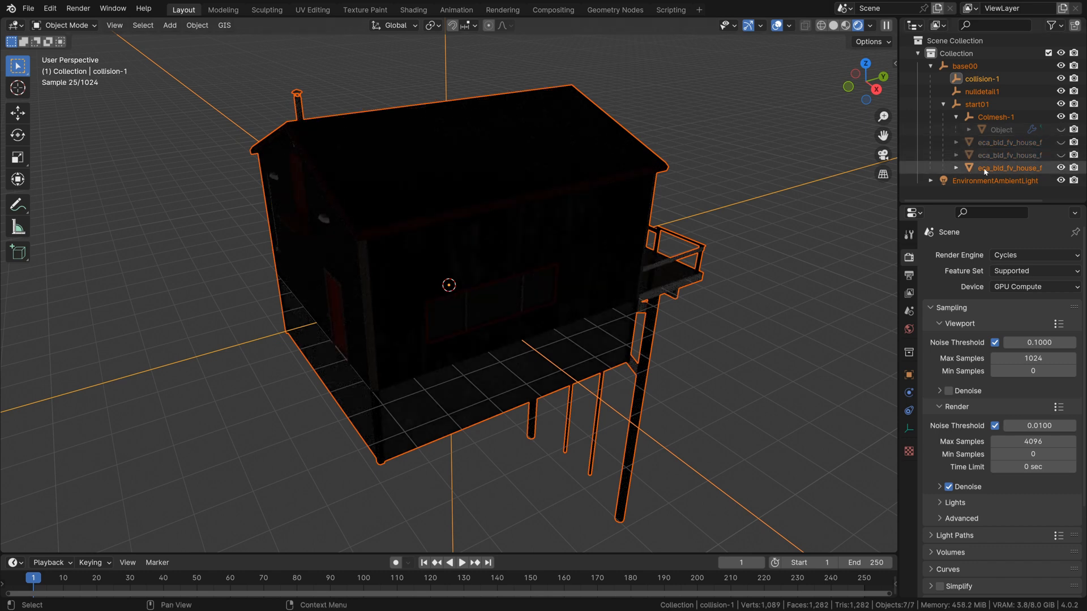
left_click(1013, 168)
middle_click_drag(626, 242, 501, 270)
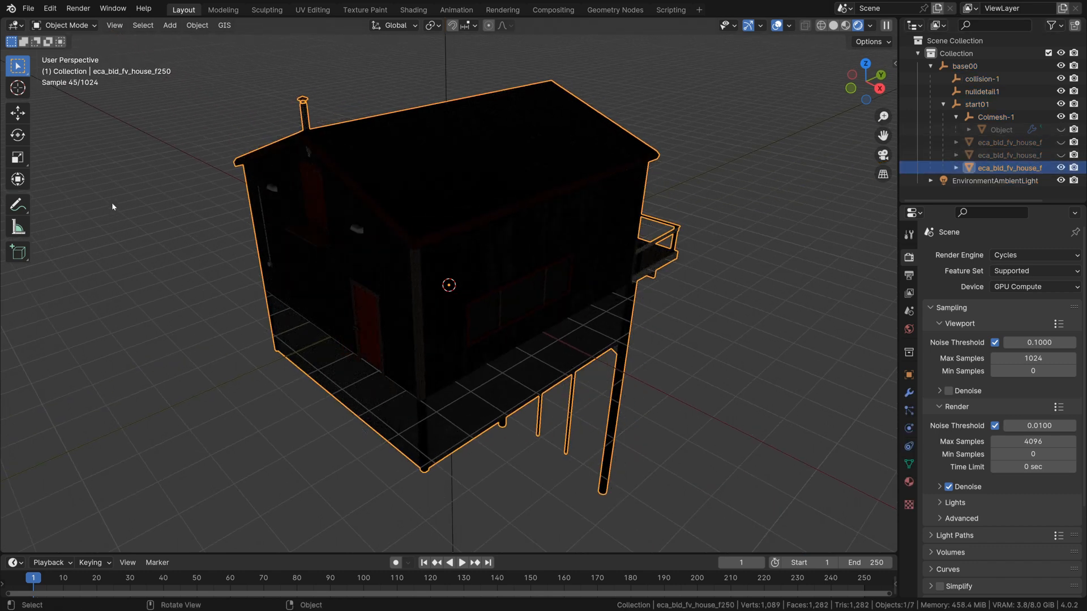
Switch the timeline area to the Shader Editor and enlarge it to show the eca_bld_woodcladding_new material's nodes
left_click(15, 562)
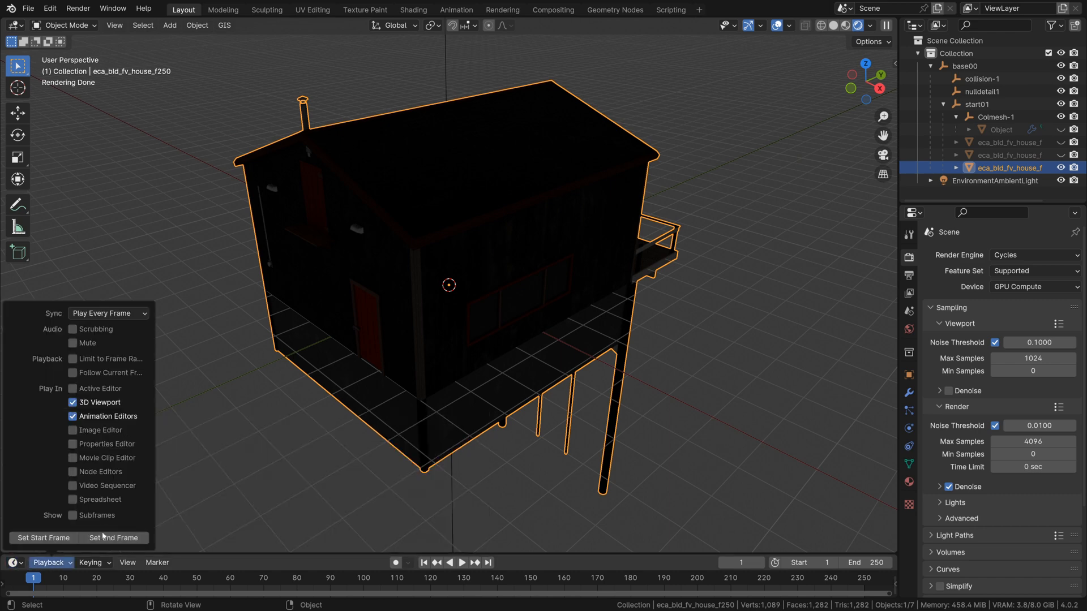
left_click(15, 562)
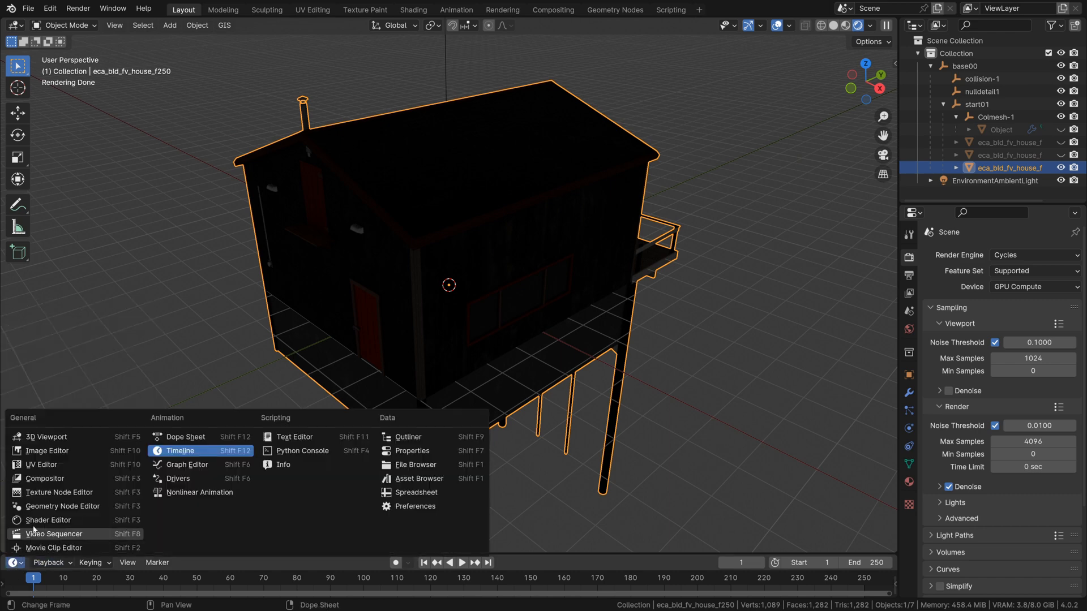
left_click(39, 520)
left_click_drag(248, 554, 249, 206)
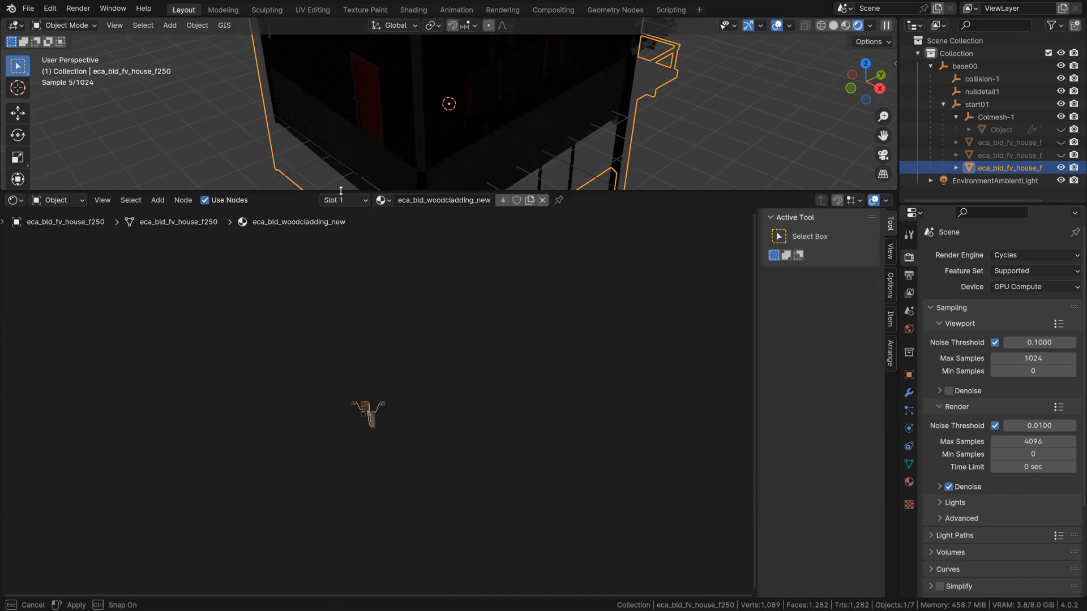
left_click_drag(321, 207, 319, 257)
scroll(332, 469, "up", 5)
middle_click_drag(460, 413, 527, 378)
scroll(528, 378, "up", 7)
middle_click_drag(527, 378, 444, 465)
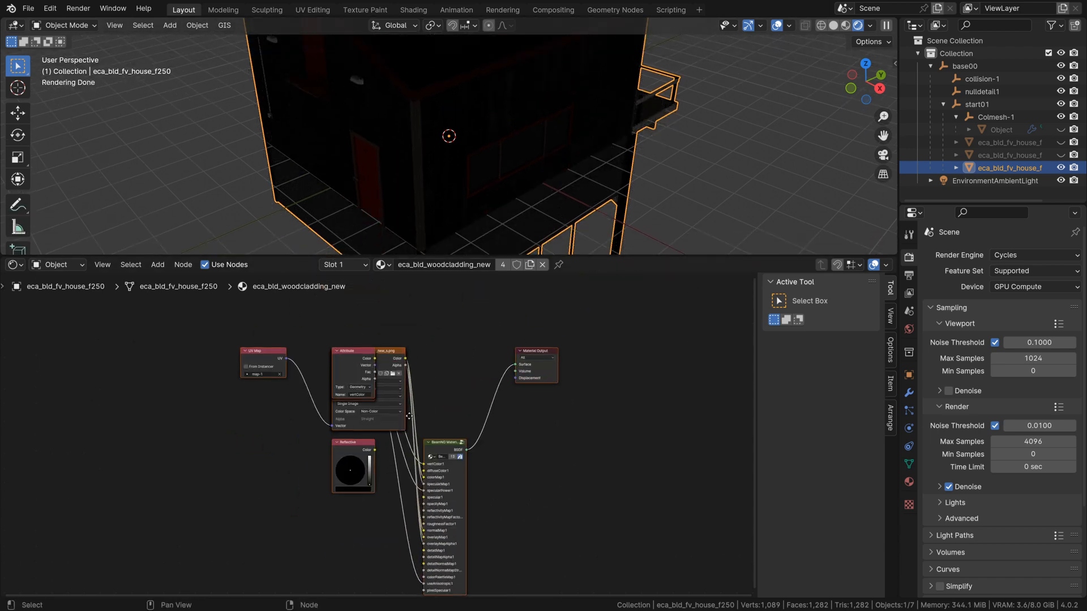
scroll(547, 154, "down", 3)
middle_click_drag(547, 164, 597, 174)
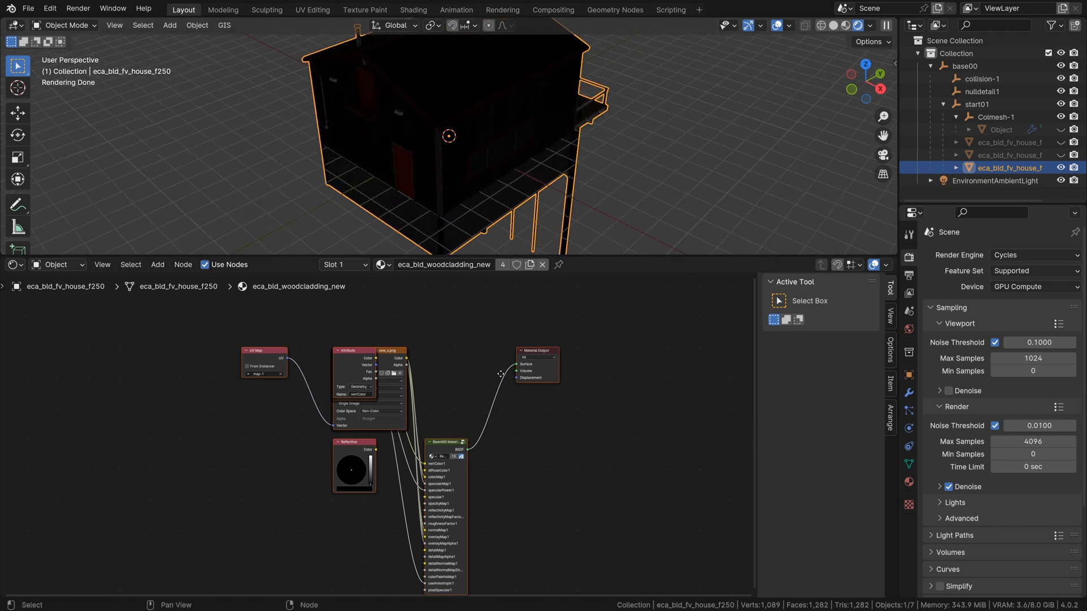
Spread out the wood cladding material's overlapping Attribute nodes and widen one so its full attribute name is readable
middle_click_drag(370, 395, 384, 368)
left_click_drag(375, 344, 235, 482)
left_click_drag(236, 426, 174, 378)
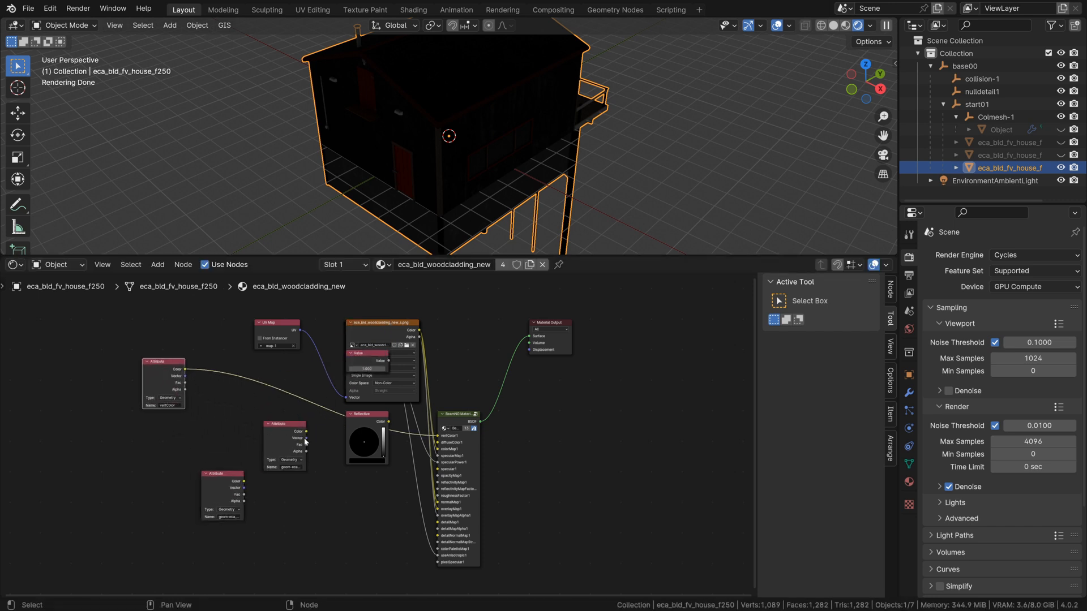
mouse_move(307, 427)
left_mouse_down()
mouse_move(332, 429)
mouse_move(265, 425)
mouse_move(327, 422)
left_mouse_up()
left_click(318, 474)
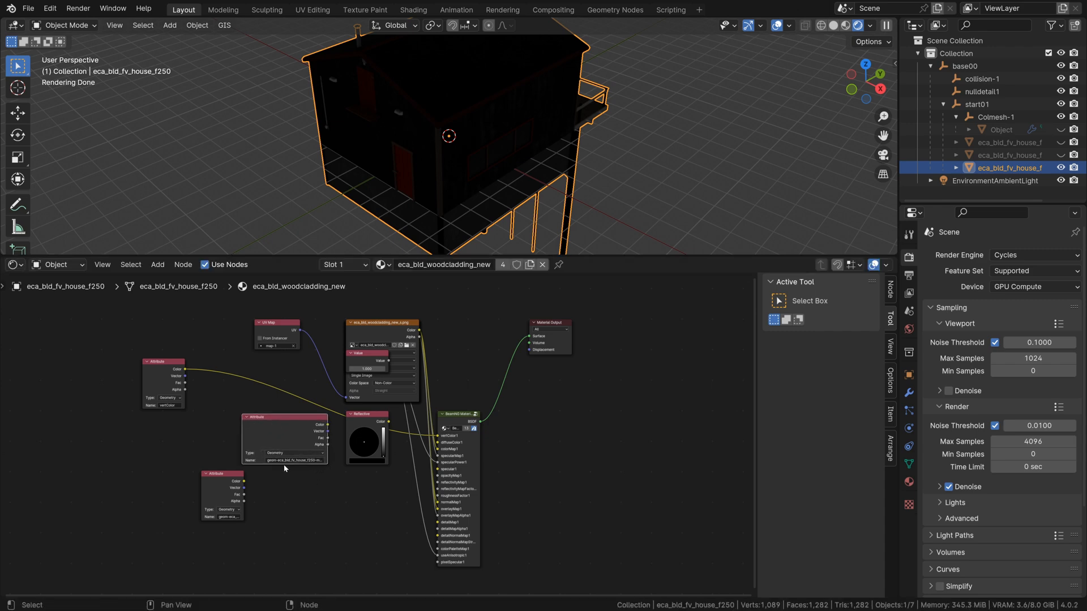
Move the Reflective node aside and connect the widened house_f250 Attribute node's Color to vertColor1 in the wood cladding material
scroll(311, 458, "up", 4)
left_click_drag(430, 376, 87, 351)
left_click_drag(348, 387, 588, 410)
scroll(365, 433, "down", 3)
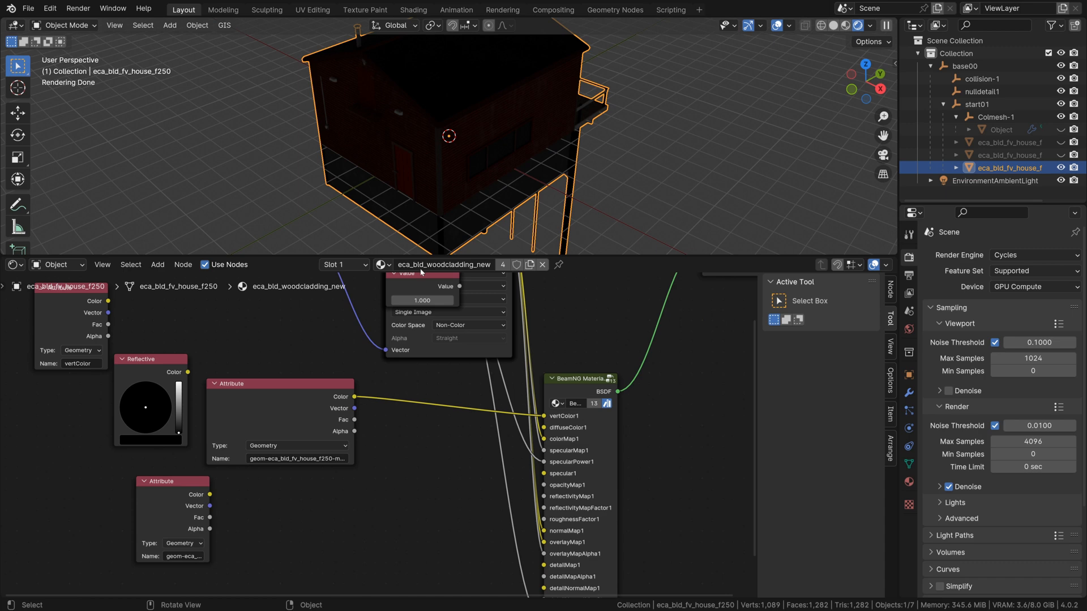
scroll(401, 435, "down", 2)
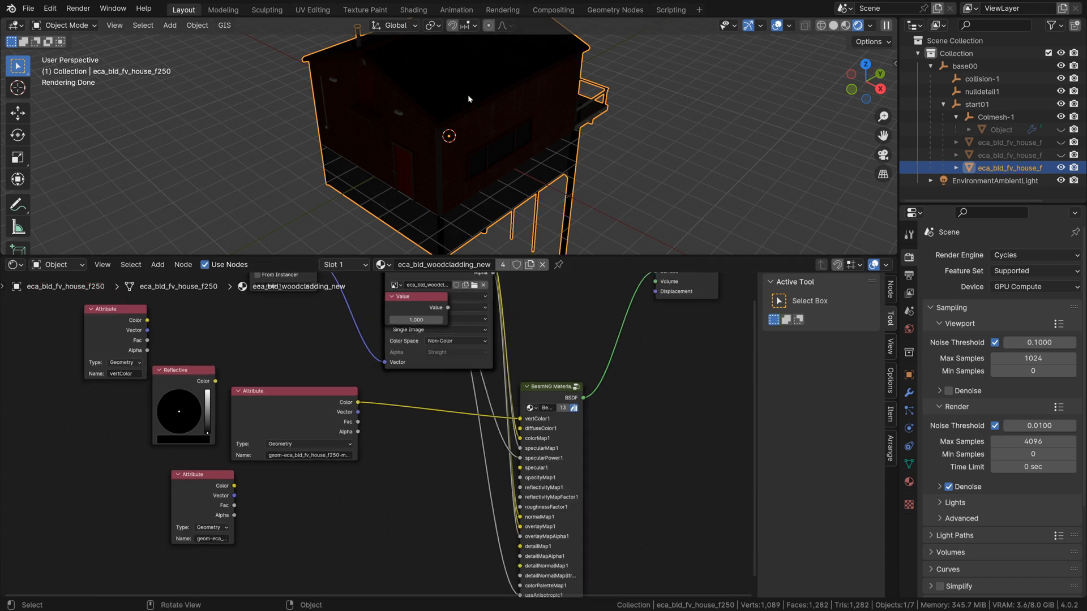
scroll(467, 94, "down", 2)
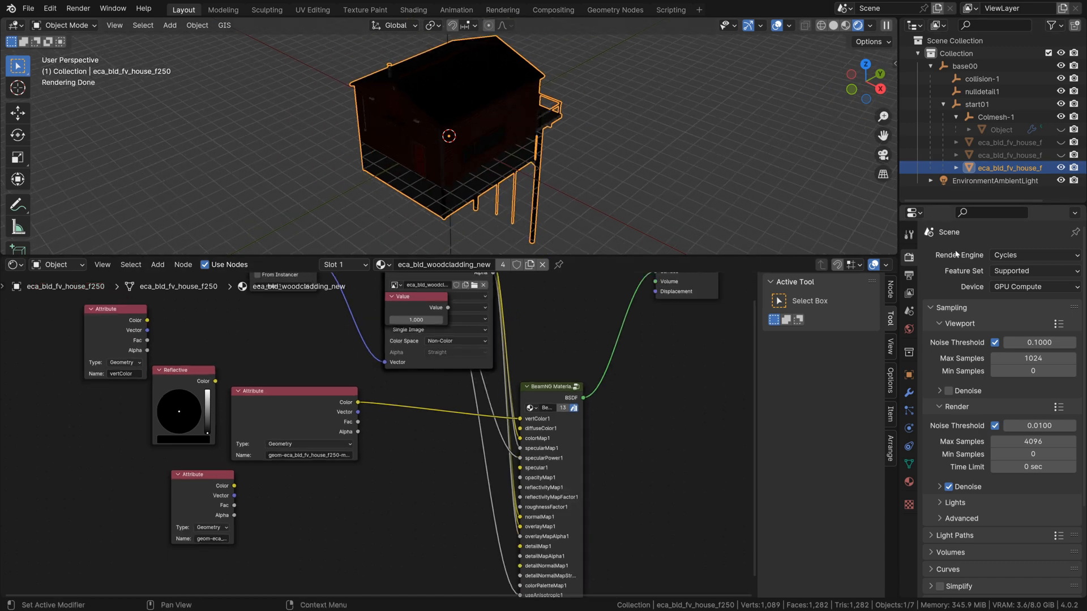
Select the eca_bld_wood_rooftiles material and spread out its overlapping nodes to expose the Attribute nodes
left_click(909, 482)
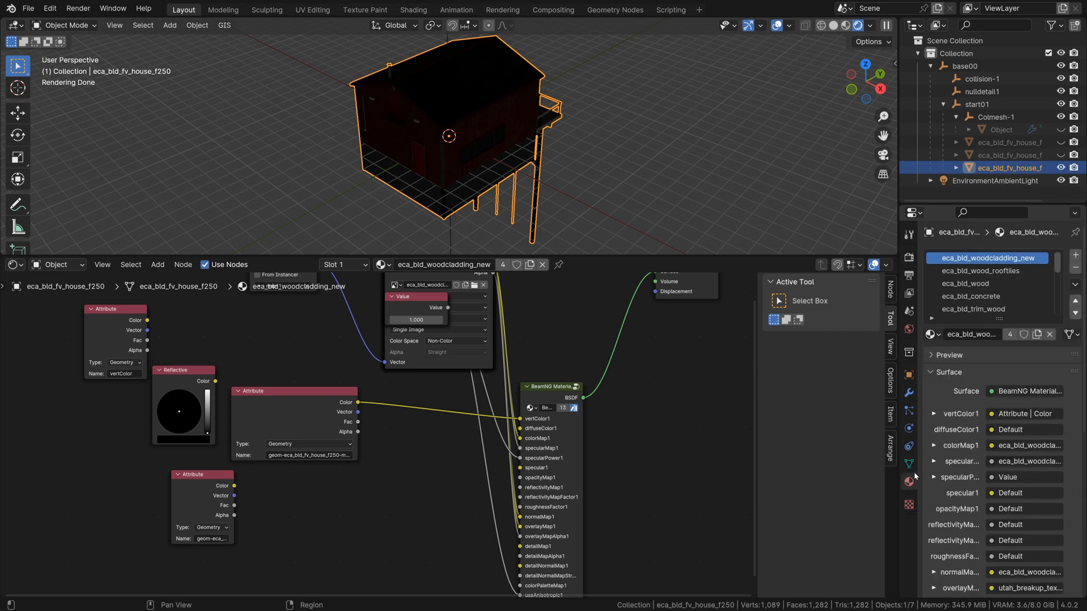
left_click(1007, 271)
key("Home")
left_click_drag(411, 325, 331, 462)
left_click_drag(417, 346, 376, 342)
scroll(331, 484, "up", 5)
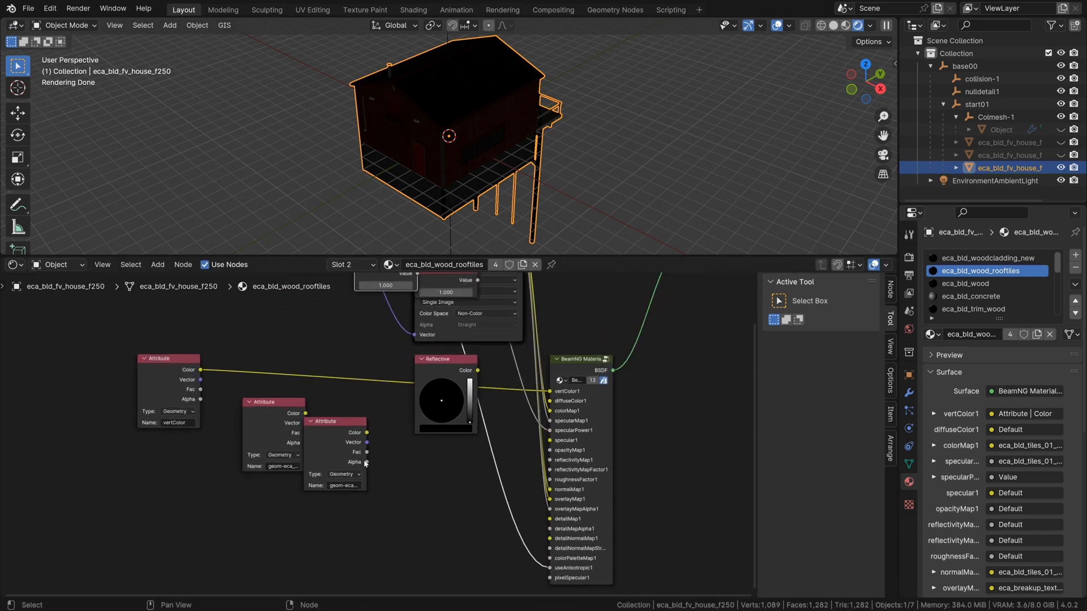
Widen and separate the two geom Attribute nodes and connect the geom-eca_bld_fv_house_f250-map0 Color to vertColor1
left_click_drag(367, 426, 411, 421)
left_click(306, 405)
left_click_drag(304, 402, 378, 403)
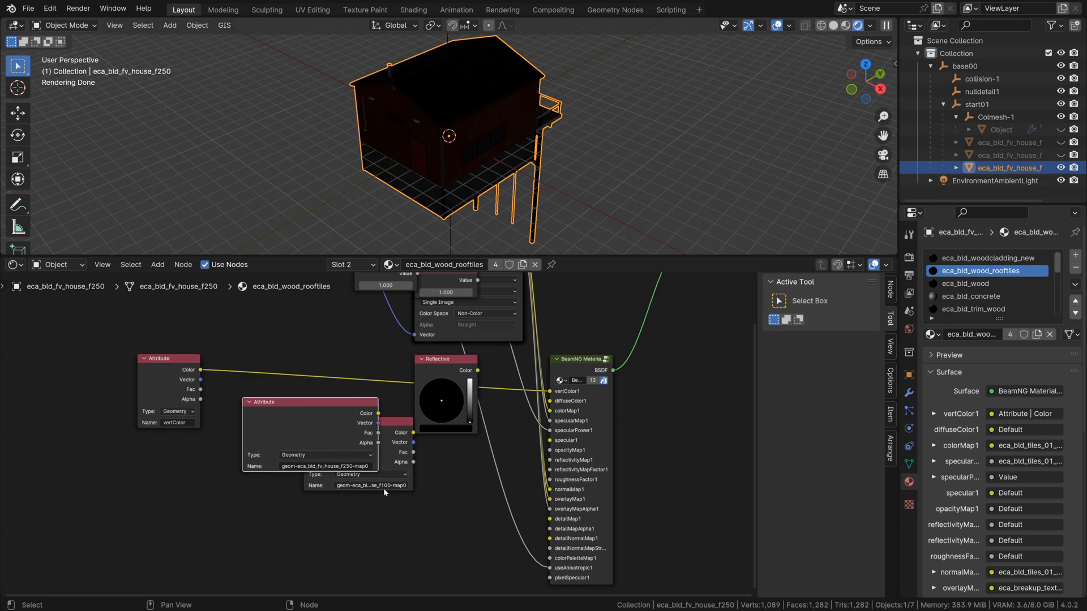
left_click_drag(387, 462, 326, 548)
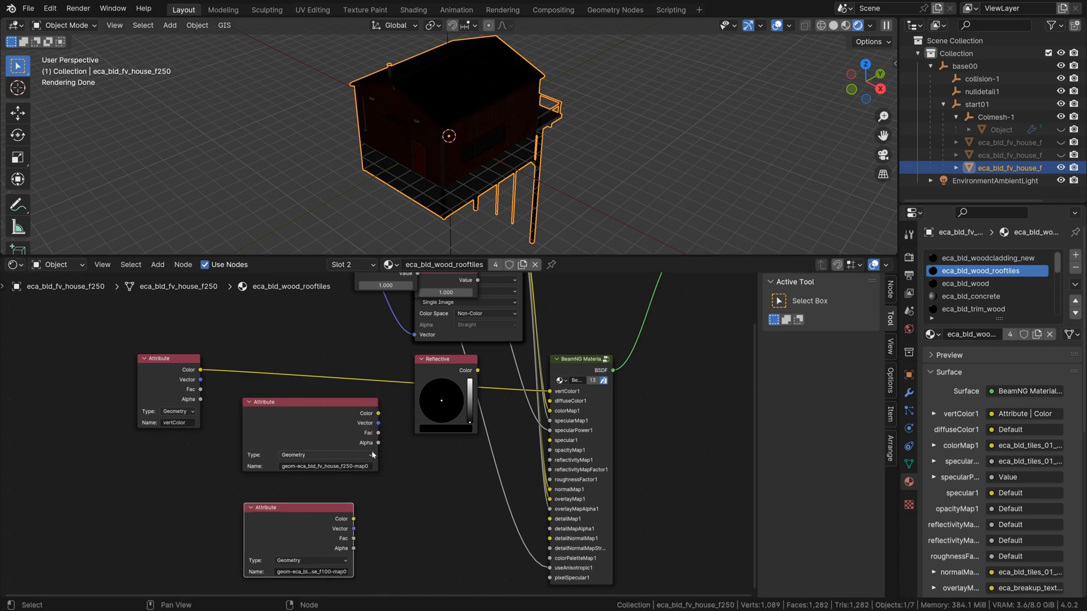
left_click_drag(378, 414, 550, 391)
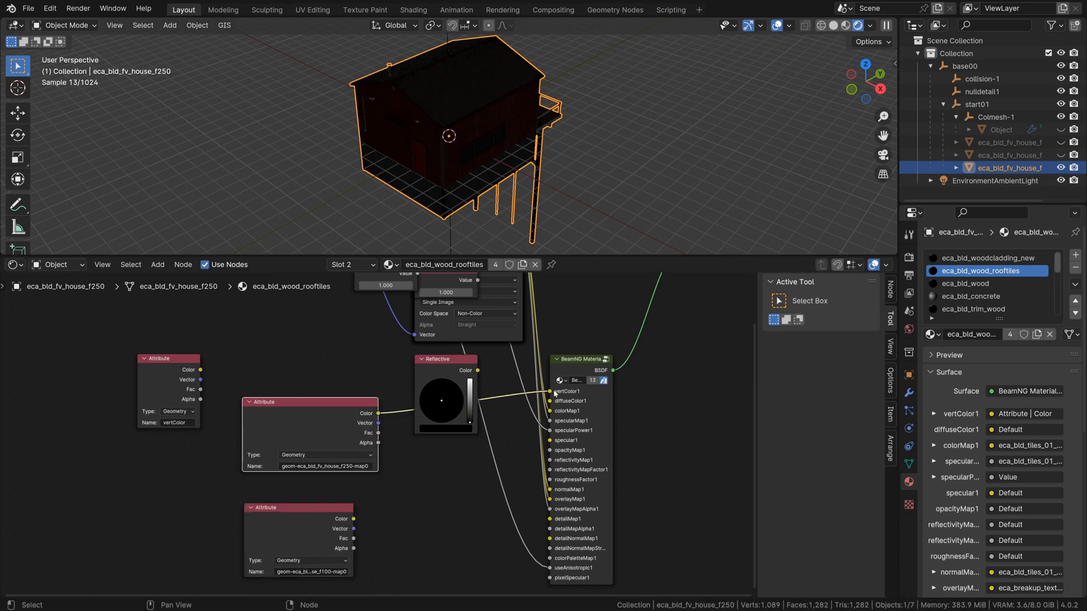
Change the rendered viewport's lighting option to light the house brightly, and enlarge the 3D viewport to show the whole building
left_click(870, 25)
left_click(797, 144)
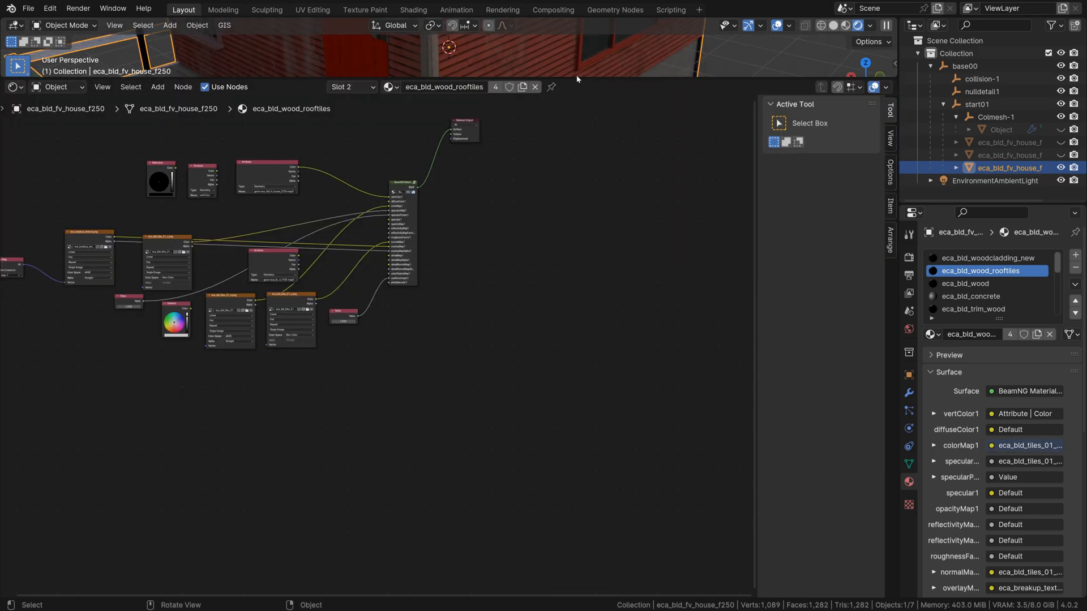
left_click_drag(577, 77, 582, 436)
scroll(469, 288, "down", 4)
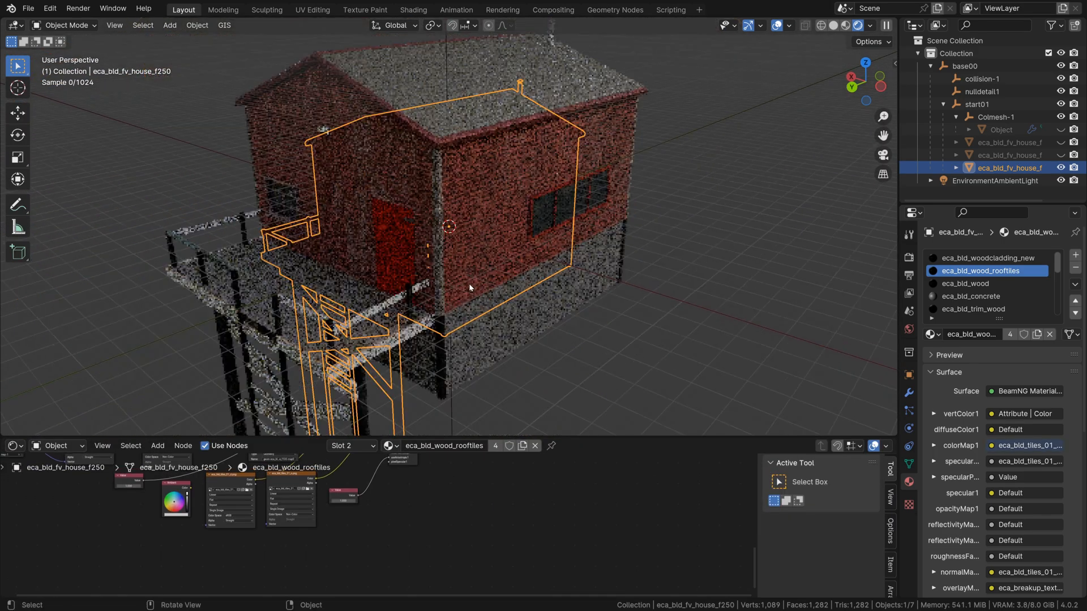
Start a BeamNG Materials export and choose main.materials.json in D:\Temp\eastcoast building as the target file
left_click(28, 9)
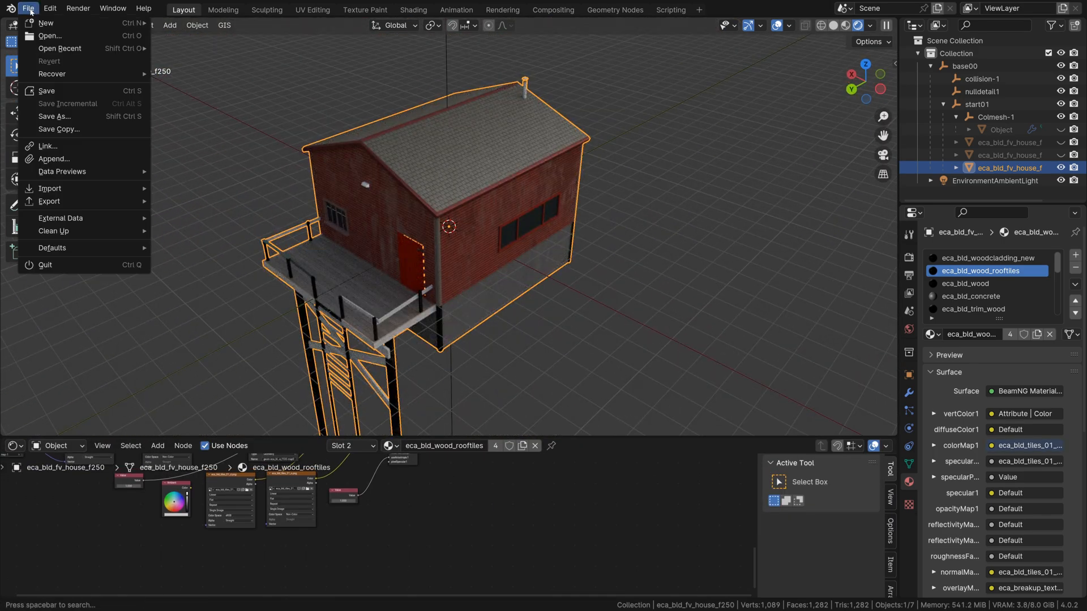
mouse_move(65, 202)
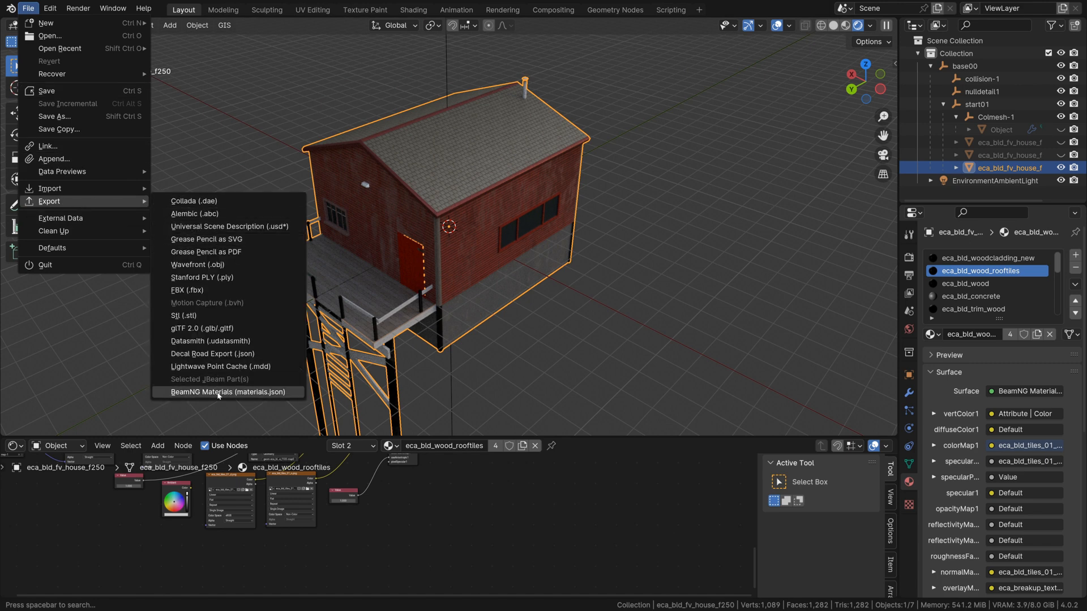
left_click(269, 394)
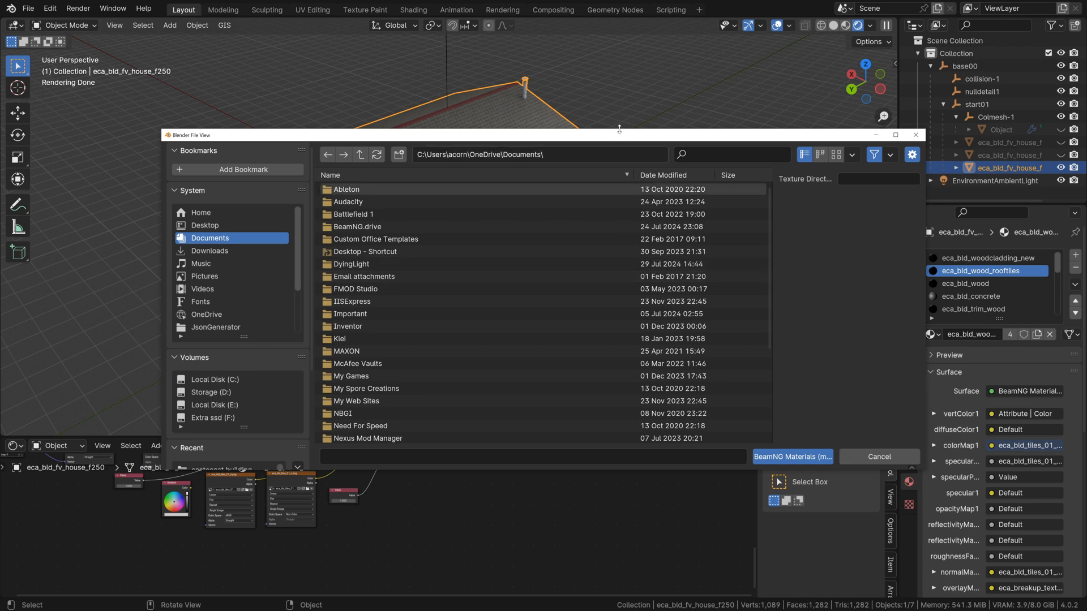
left_click_drag(622, 134, 579, 102)
scroll(202, 319, "down", 5)
left_click(177, 312)
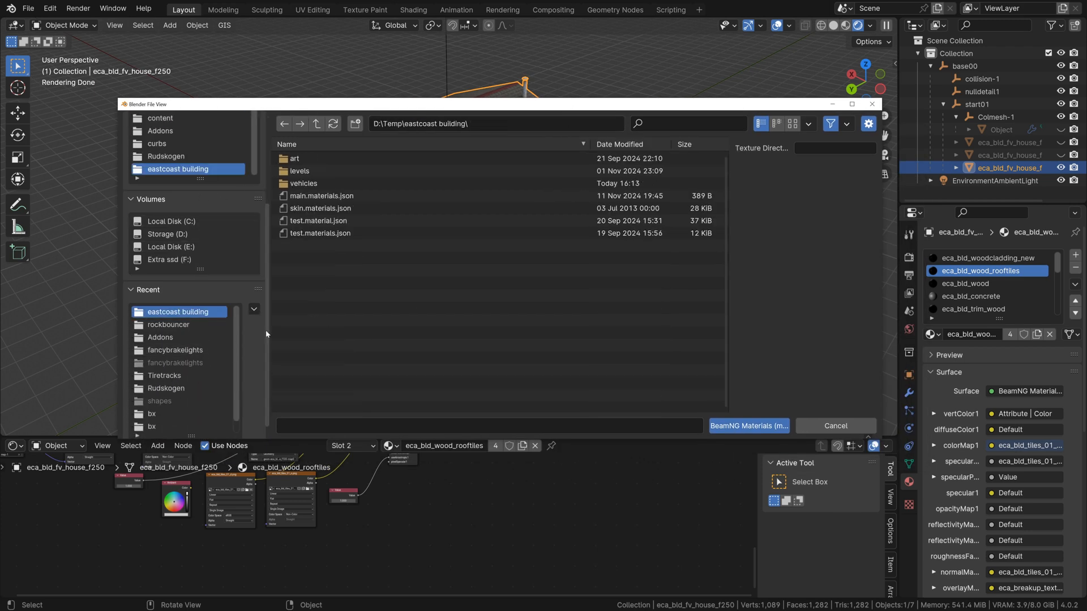
left_click(328, 195)
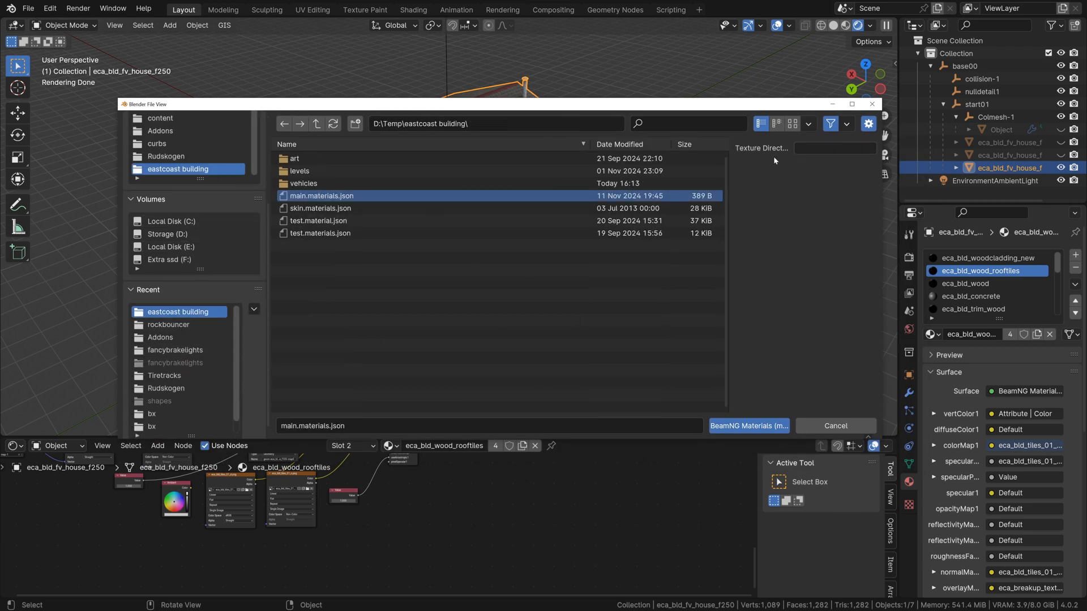
Widen the export options, set the Texture Directory to test/, and export the materials
left_click_drag(730, 181, 671, 181)
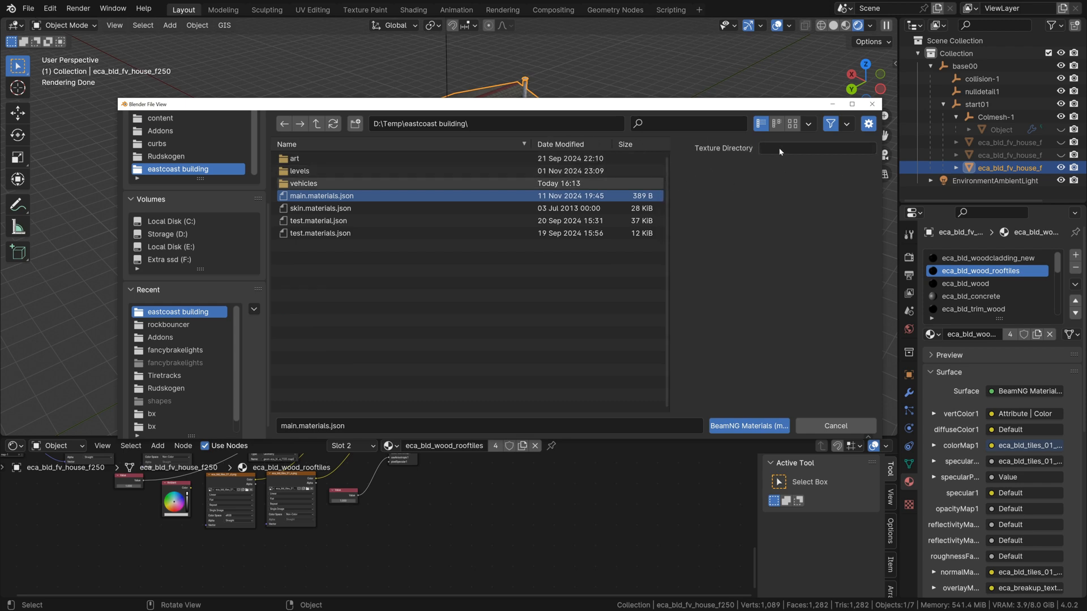
middle_click_drag(334, 525, 380, 562)
mouse_move(346, 506)
left_mouse_down()
mouse_move(278, 505)
mouse_move(405, 486)
mouse_move(401, 460)
mouse_move(357, 491)
left_mouse_up()
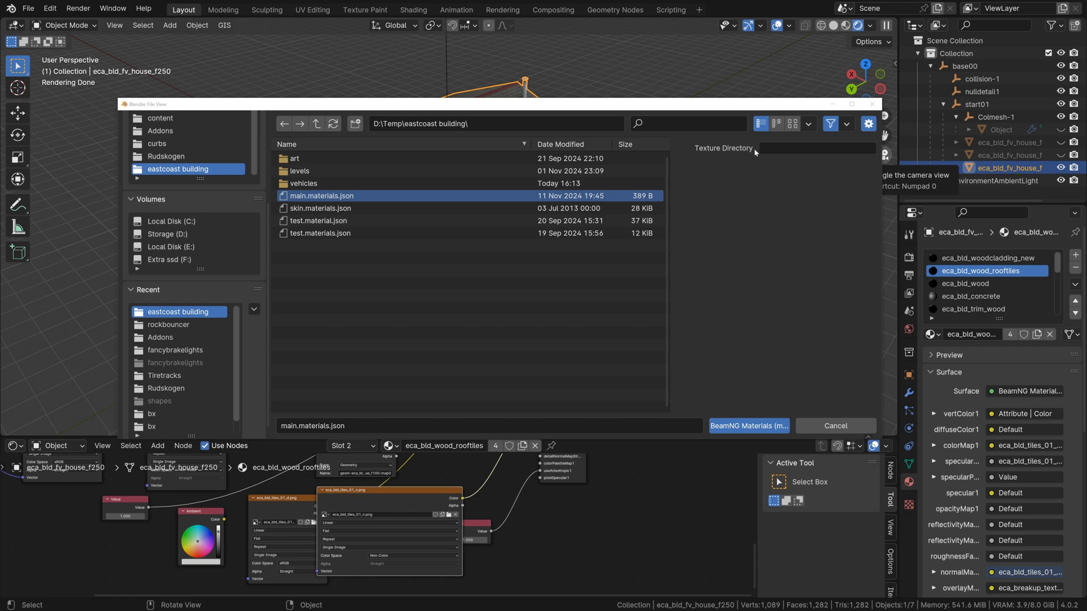
left_click(777, 148)
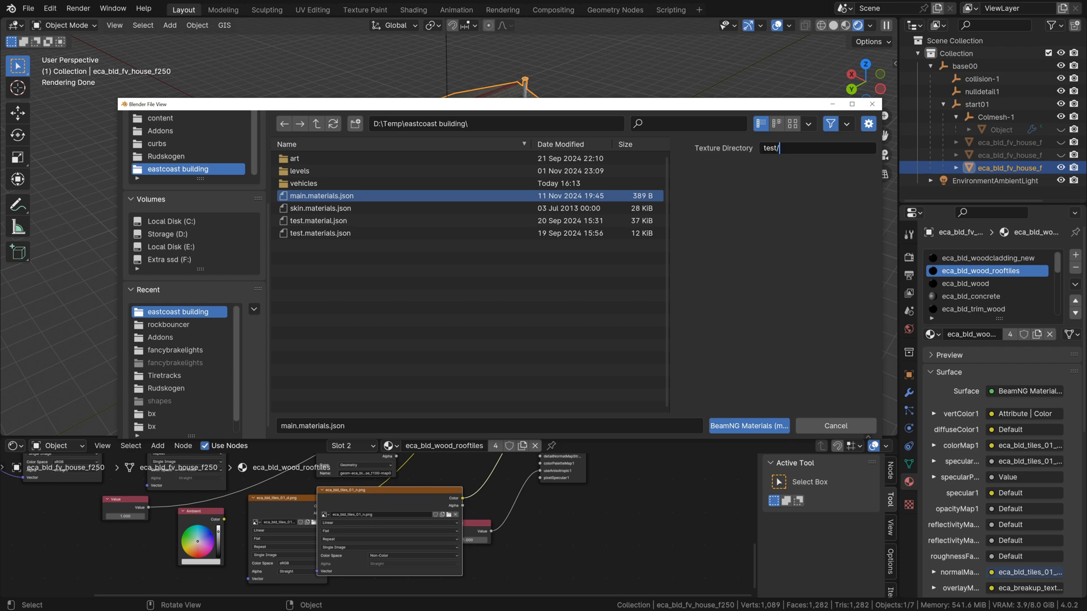
left_click(778, 428)
left_click(778, 428)
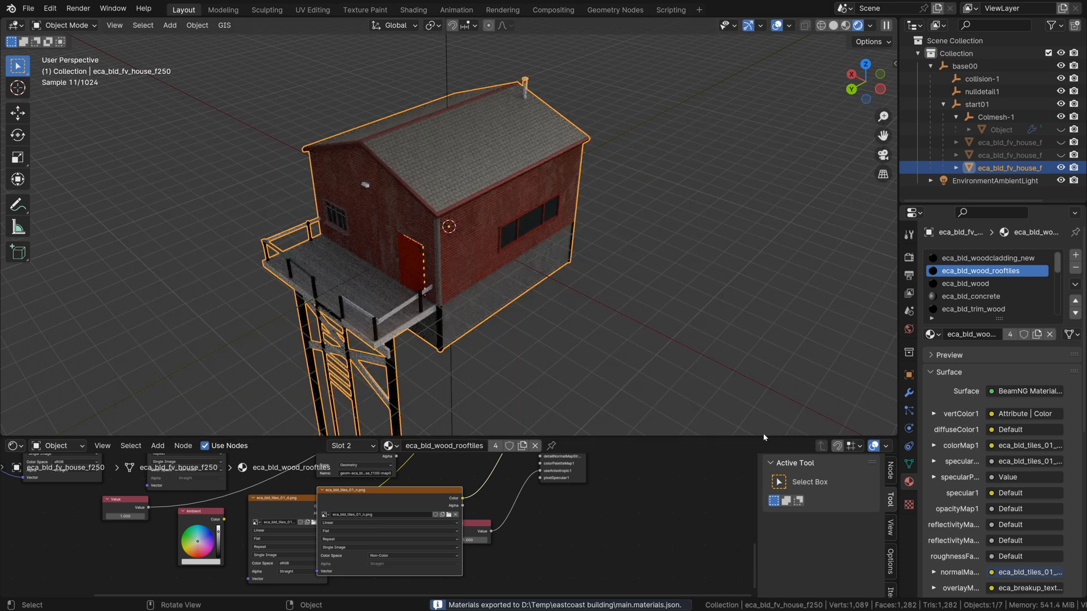
Switch to File Explorer, close the extra rockbouncer window, and go up to the eastcoast building folder
key("super")
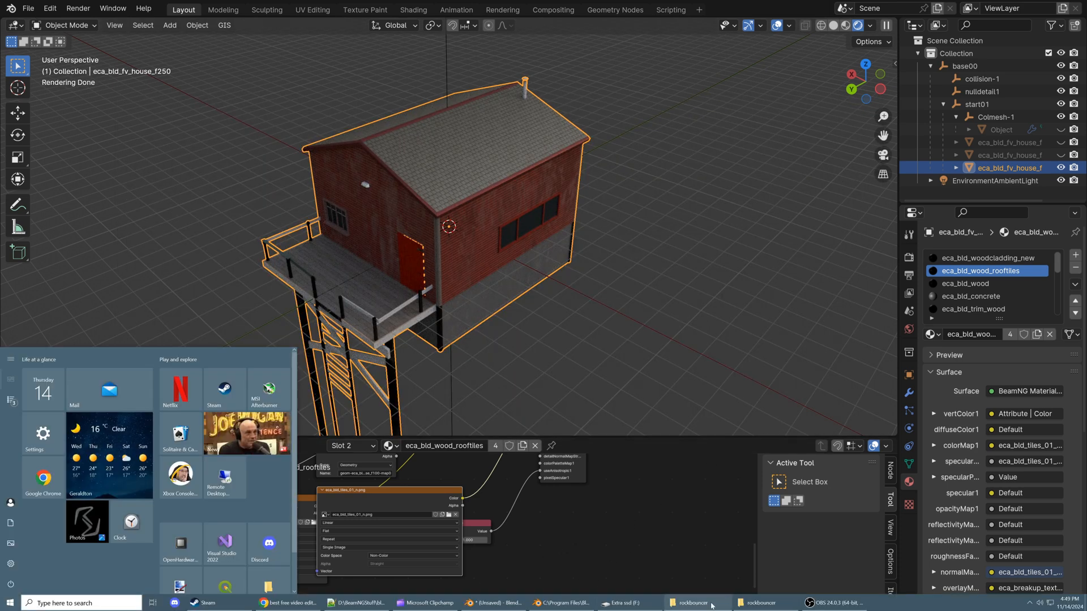
left_click(760, 603)
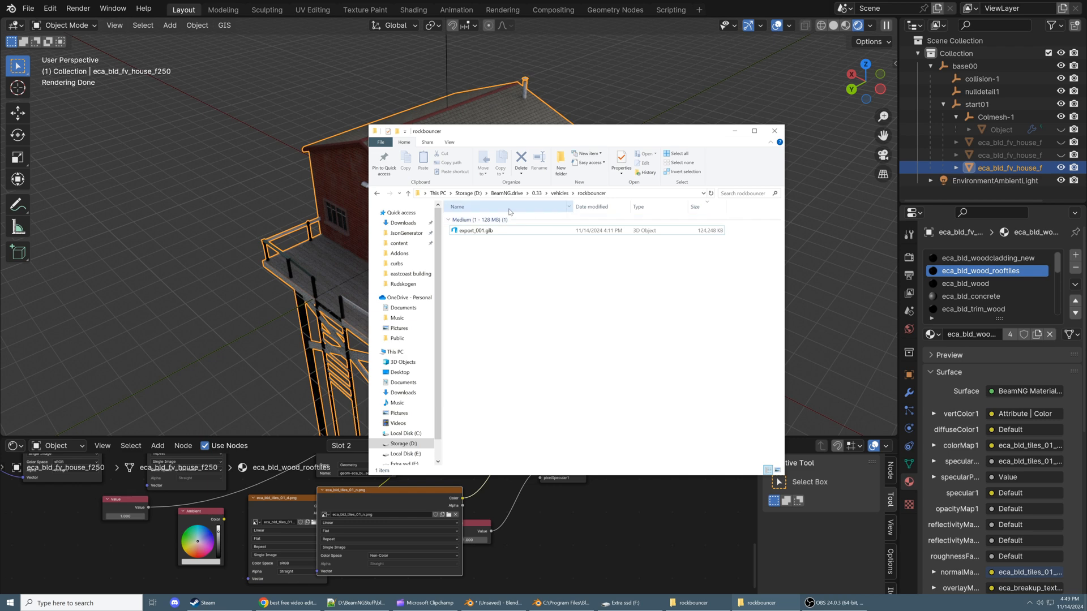
left_click(694, 603)
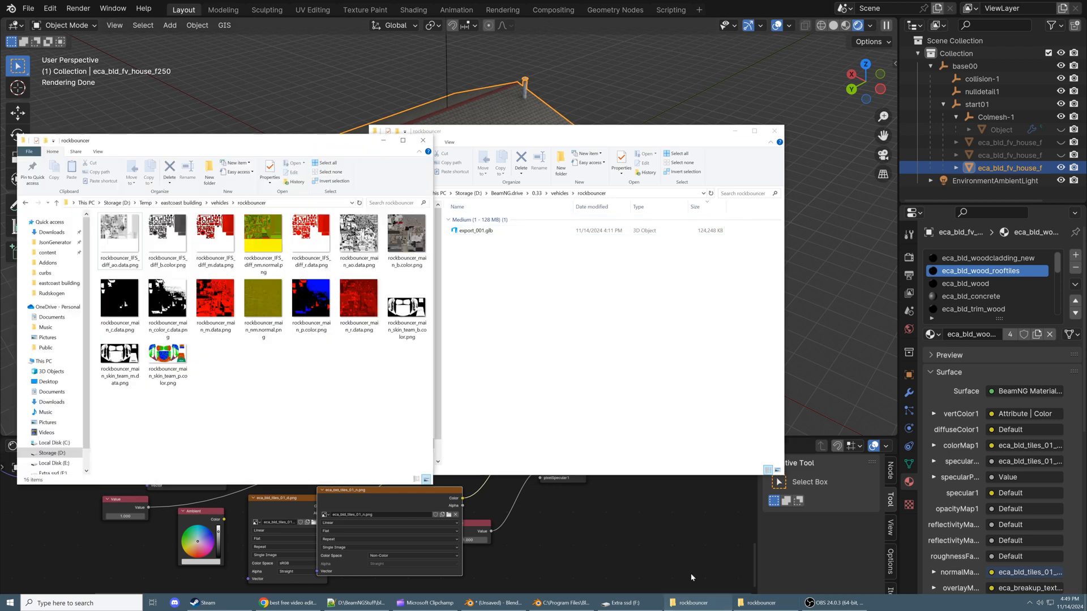
left_click(774, 130)
left_click(183, 202)
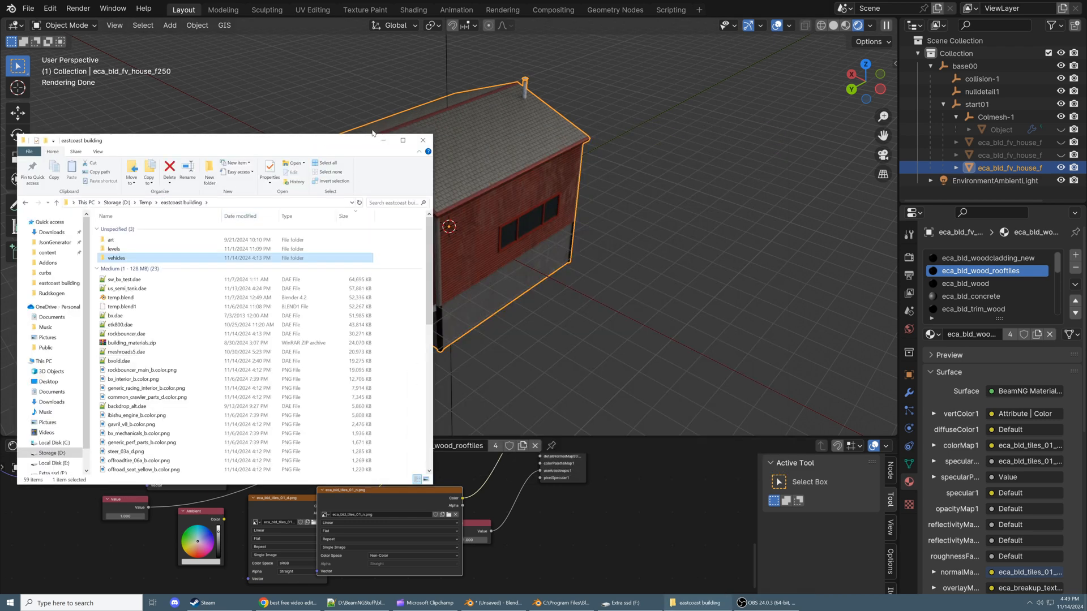
Open the exported main.materials.json in Notepad++ and reload its contents from disk
scroll(181, 305, "down", 5)
scroll(181, 305, "down", 6)
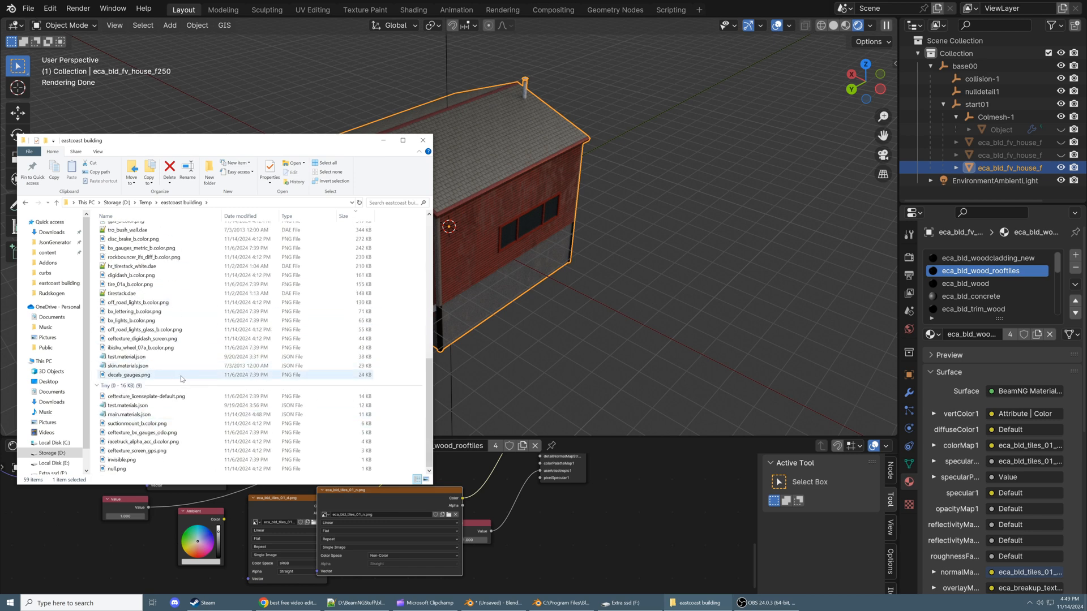
left_click(142, 415)
right_click(146, 417)
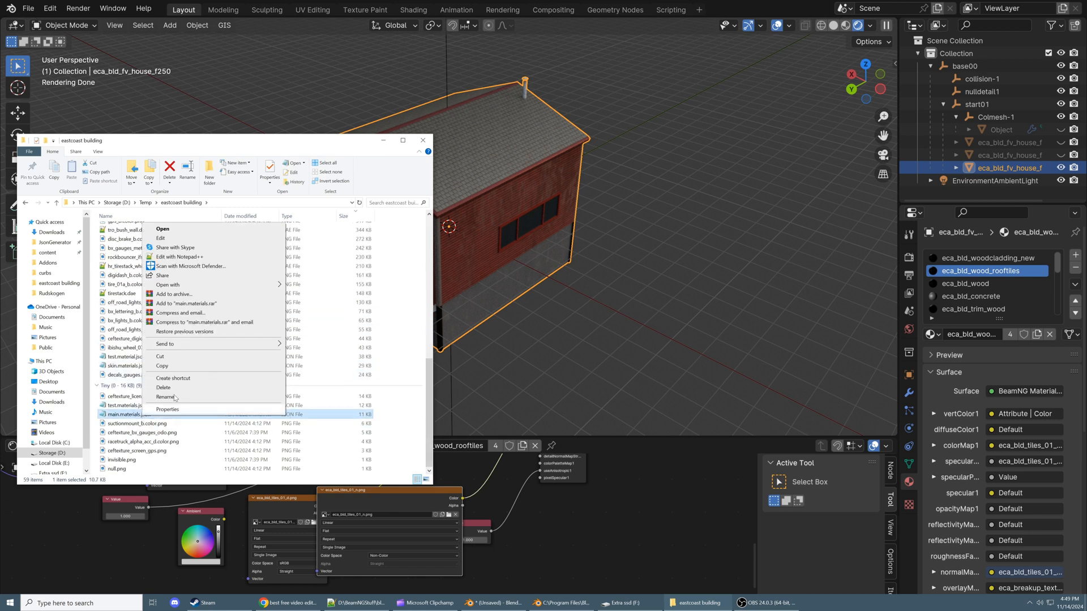
left_click(188, 255)
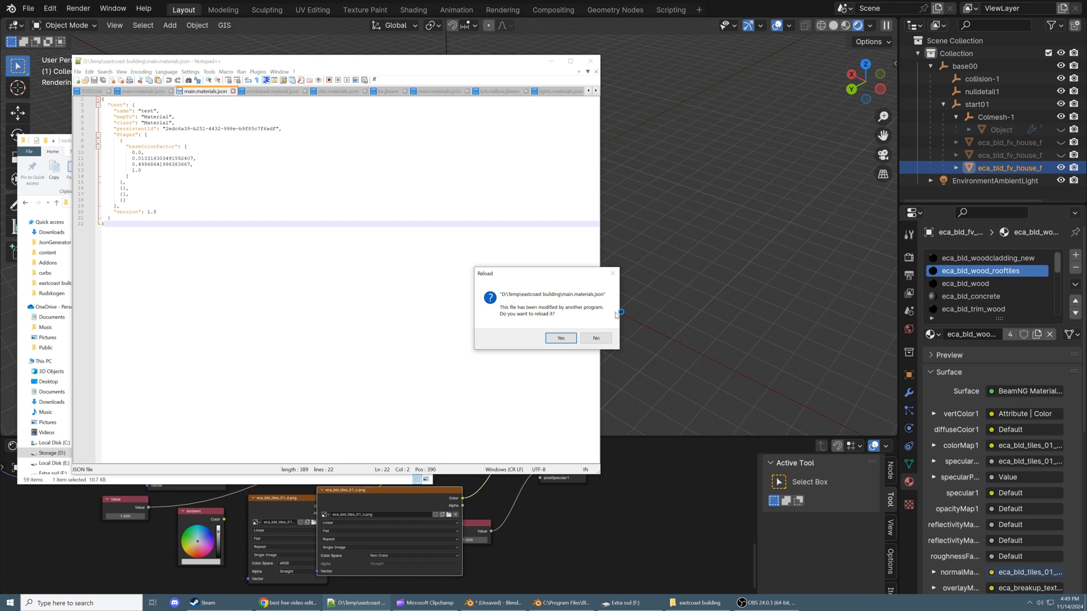
left_click(560, 337)
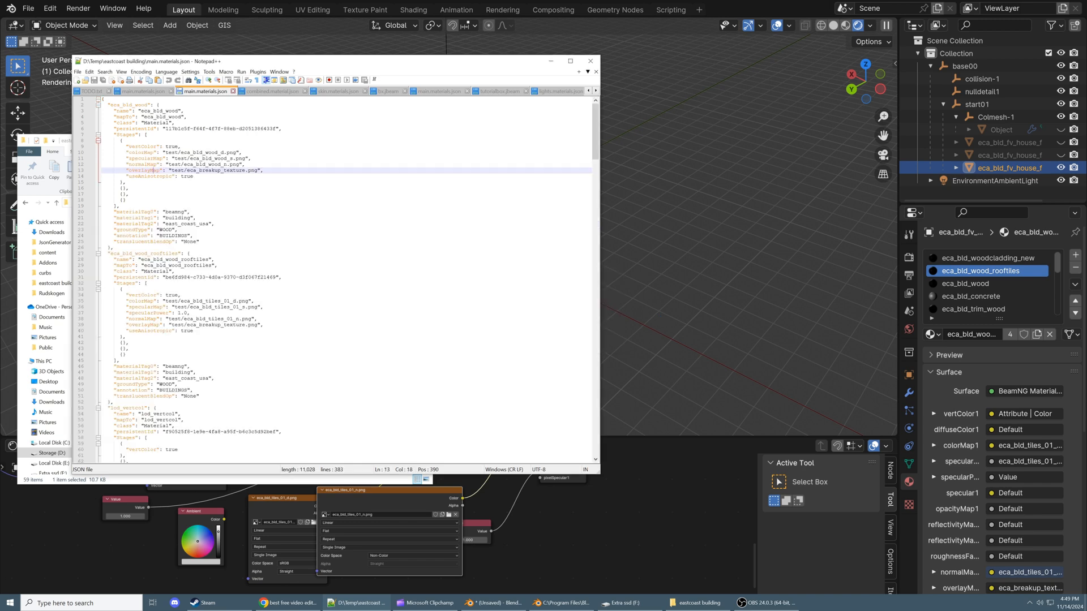
Enlarge the editor window and text, and examine the eca_bld_wood entry's stages, texture paths and material tags
left_click_drag(598, 473, 837, 519)
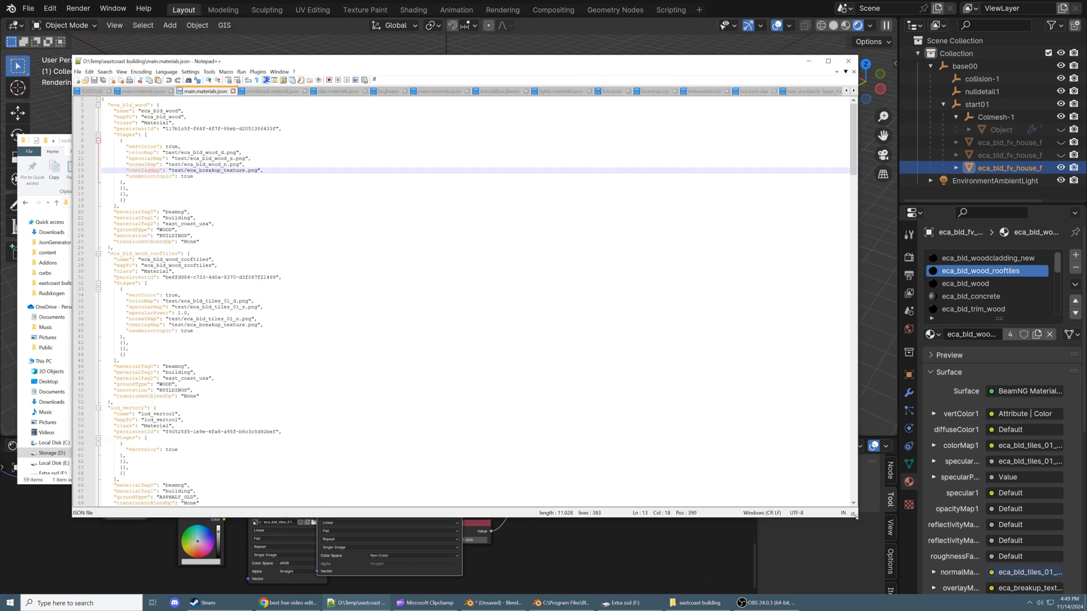
scroll(453, 306, "up", 4, "ctrl")
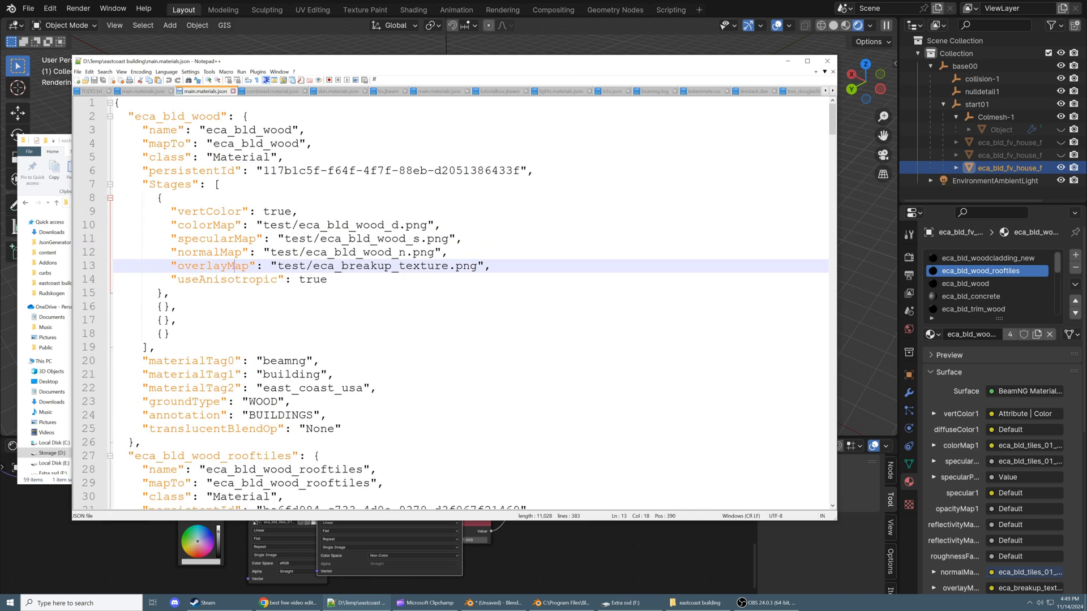
scroll(453, 306, "down", 1)
scroll(453, 306, "up", 1)
left_click_drag(142, 442, 111, 104)
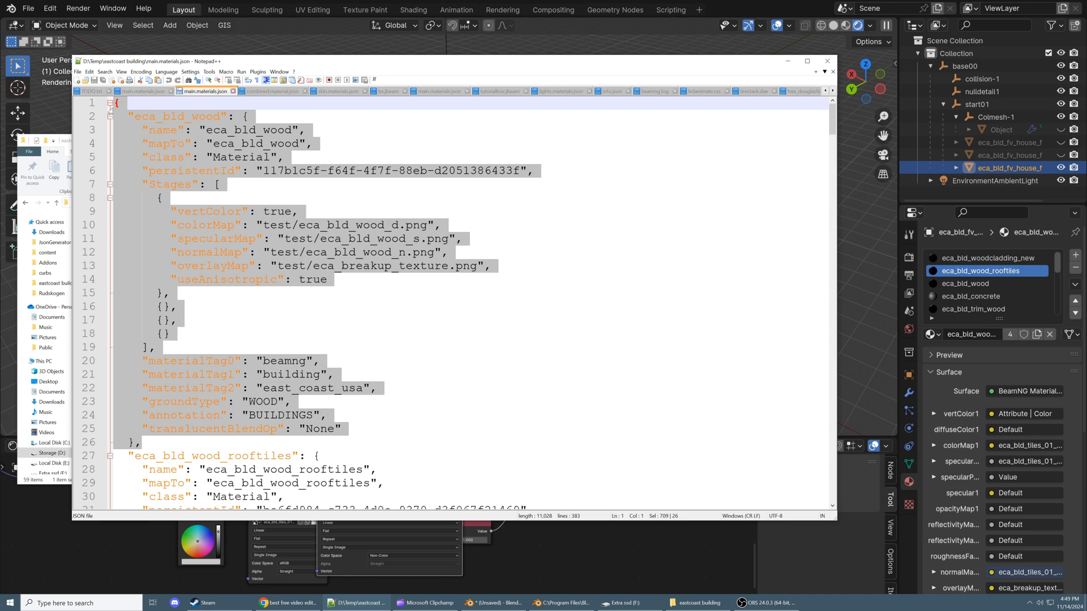
left_click(348, 266)
left_click_drag(142, 442, 111, 105)
scroll(351, 237, "down", 1, "ctrl")
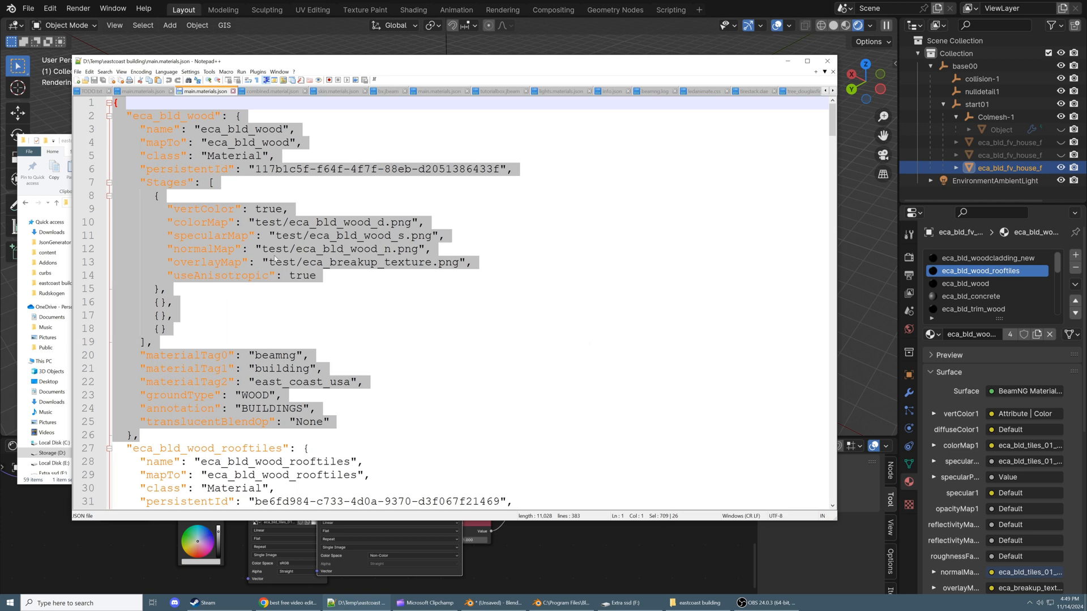
left_click(428, 341)
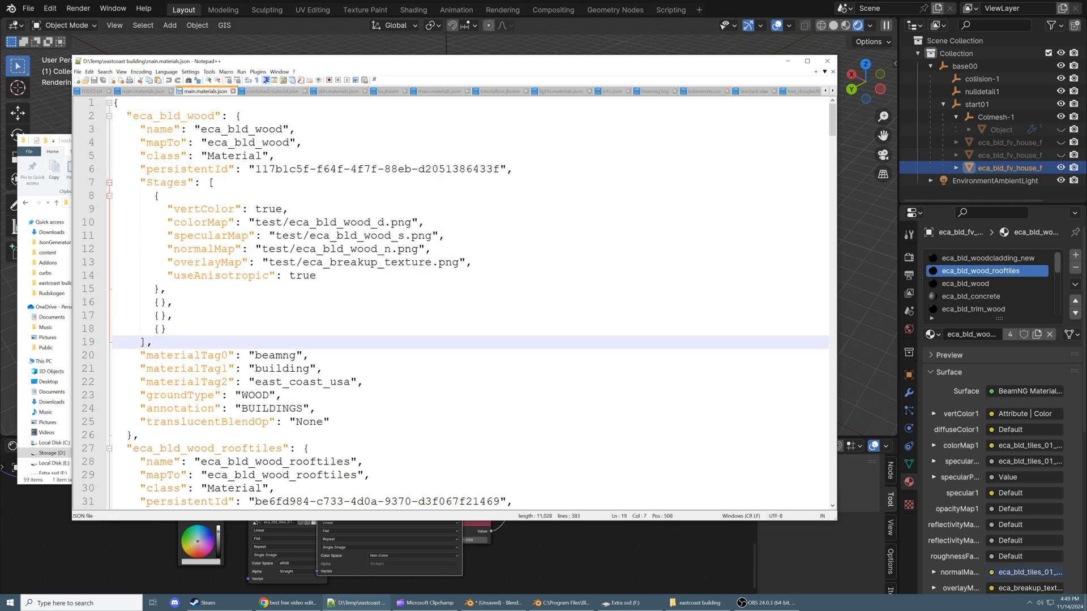
left_click_drag(255, 356, 303, 356)
left_click_drag(364, 382, 161, 342)
Switch back to Blender, change the Shader Editor to the Geometry Node Editor, and enlarge it to show the BeamNG Materials nodes
left_click(154, 555)
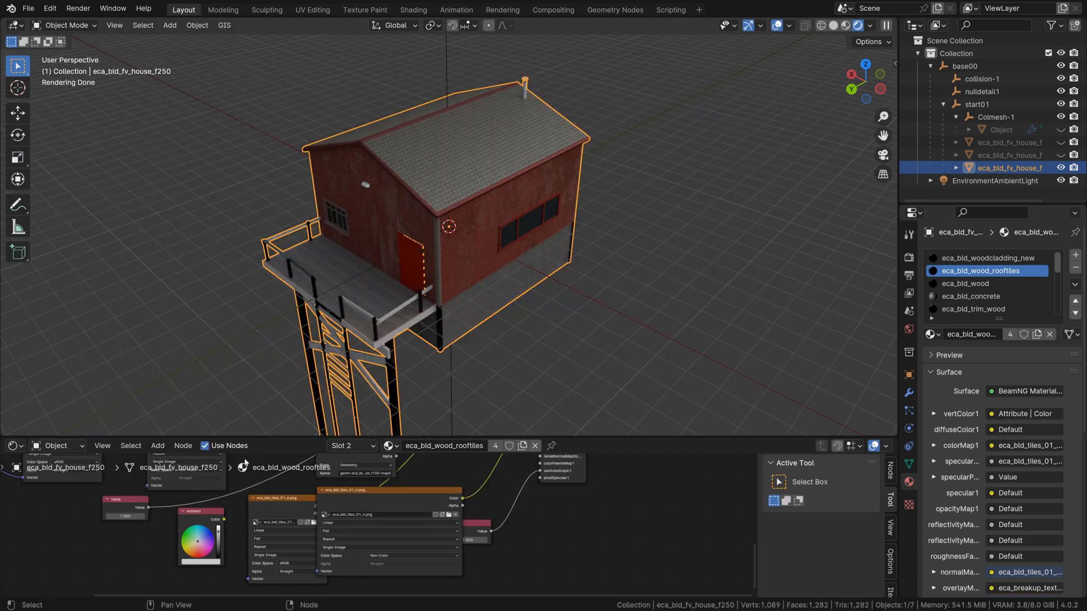
left_click(14, 445)
left_click(45, 549)
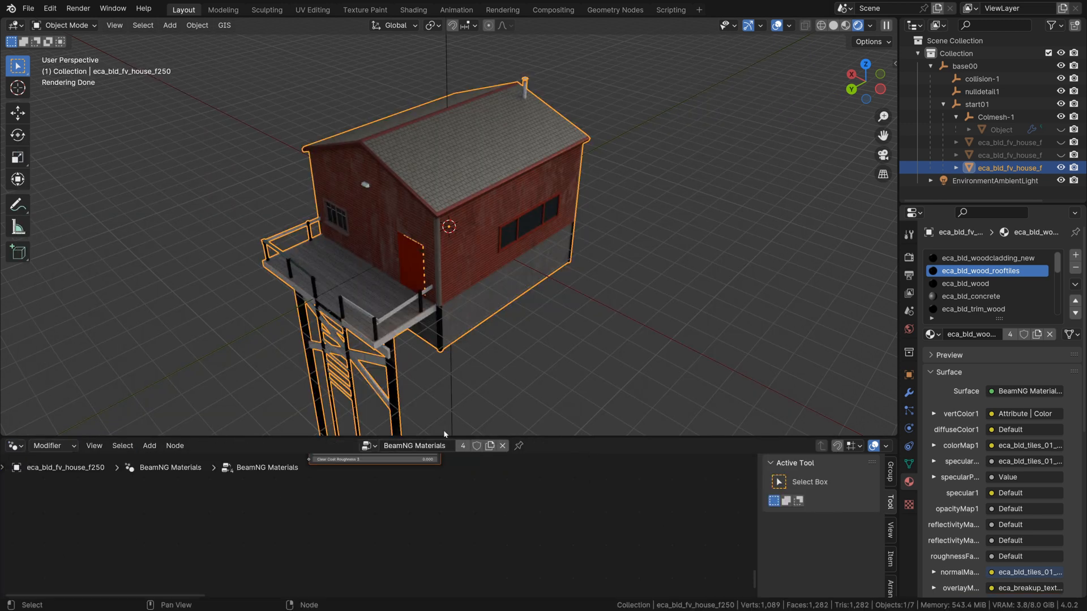
left_click_drag(530, 437, 506, 161)
scroll(439, 335, "down", 12)
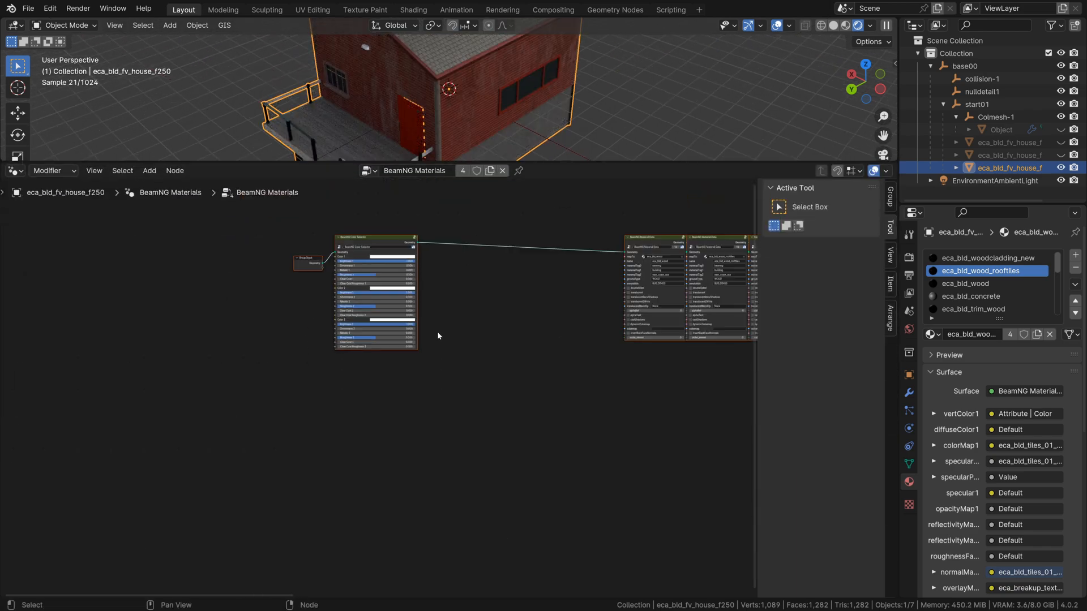
Set materialTag0 to hello in the eca_bld_wood BeamNG Material Data node
middle_click_drag(439, 334, 317, 373)
scroll(382, 385, "up", 6)
middle_click_drag(481, 323, 294, 391)
scroll(294, 391, "up", 6)
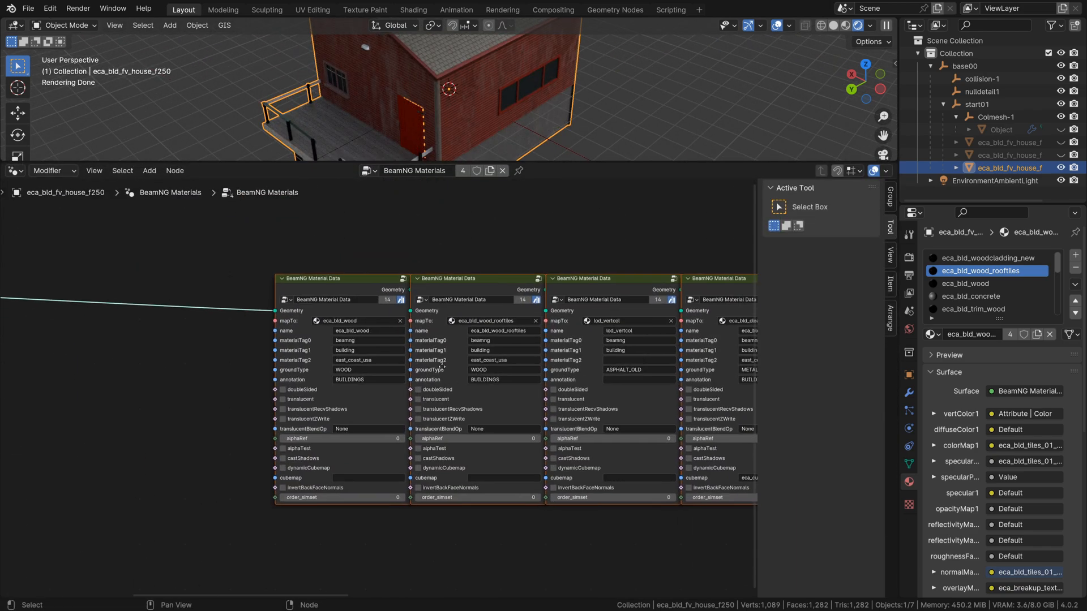
scroll(404, 372, "up", 5)
left_click(429, 303)
left_click(429, 304)
type("_ hello")
key("Left")
key("BackSpace")
key("BackSpace")
key("BackSpace")
key("BackSpace")
key("BackSpace")
key("BackSpace")
key("BackSpace")
key("BackSpace")
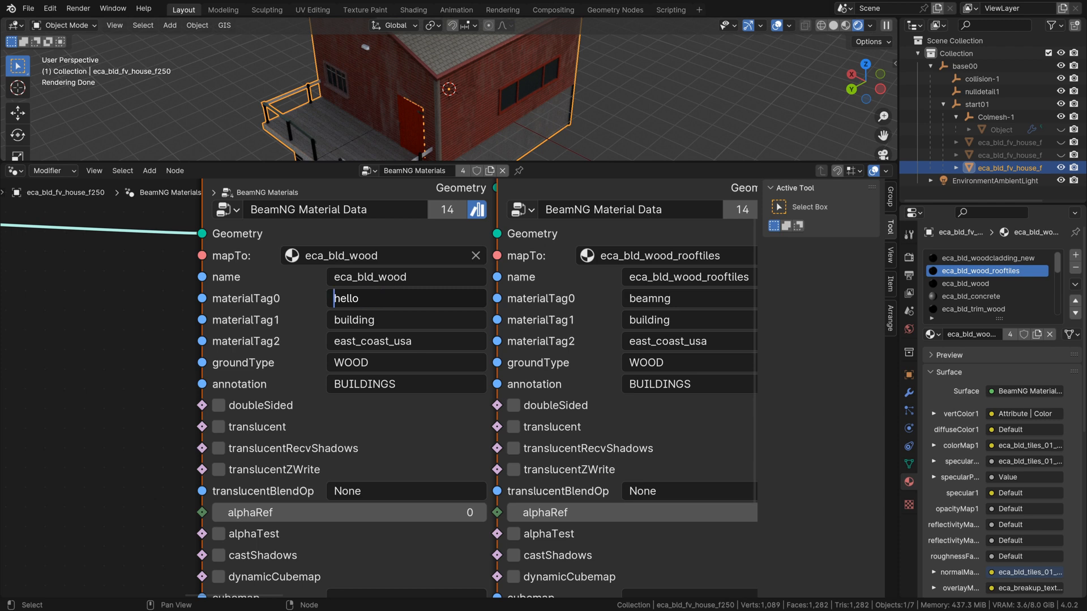
Export the BeamNG materials again over main.materials.json, keeping the test/ texture directory
left_click(28, 8)
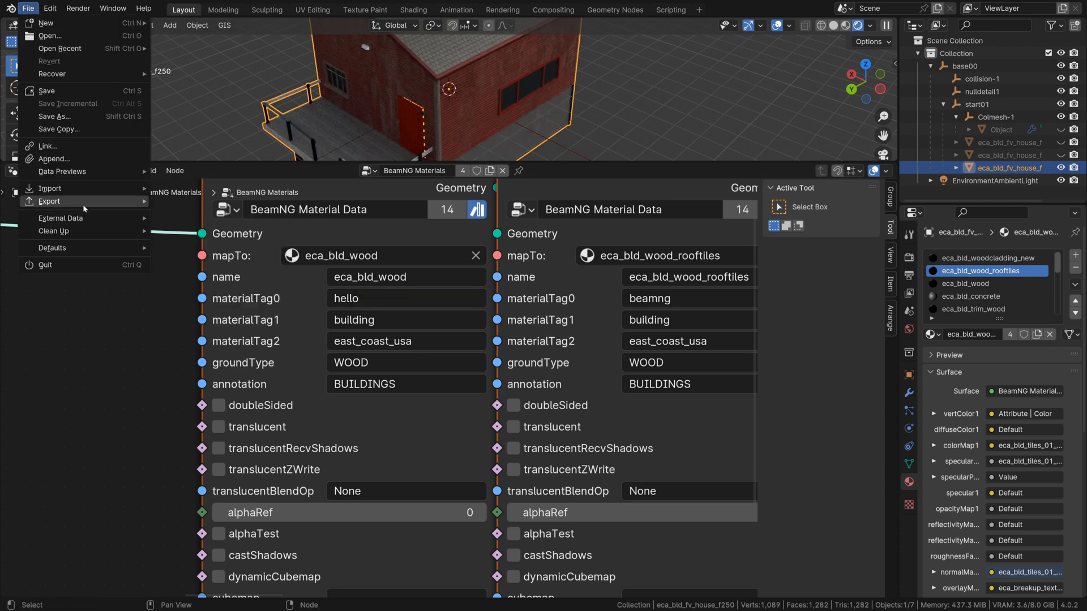
mouse_move(83, 203)
left_click(238, 392)
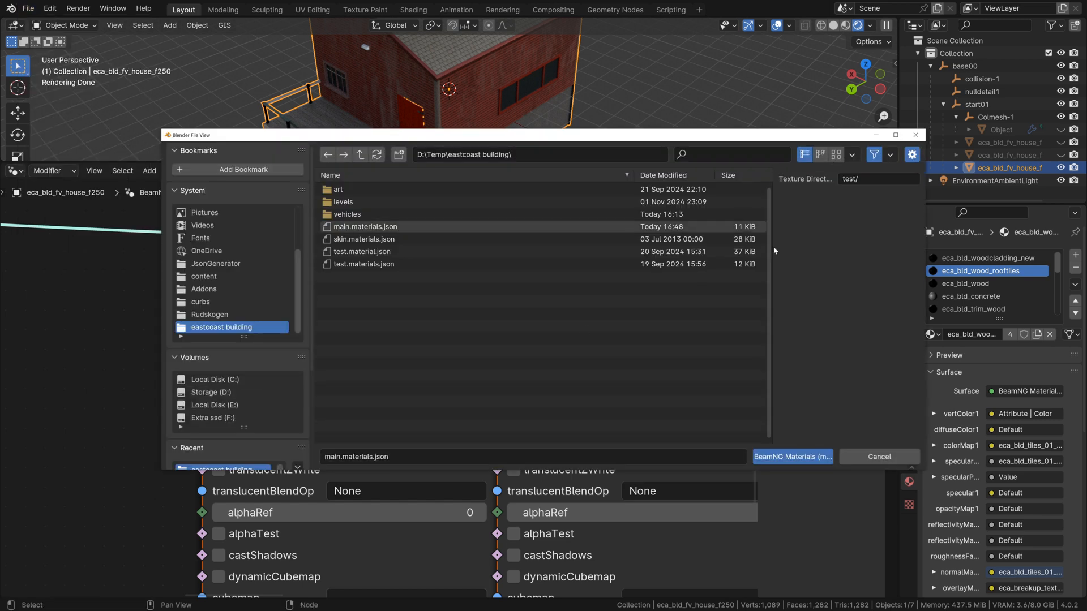
left_click(779, 456)
Switch to Notepad++, reload main.materials.json, and examine eca_bld_wood's materialTag0 and the texture paths of the wood and rooftiles entries
left_click(10, 603)
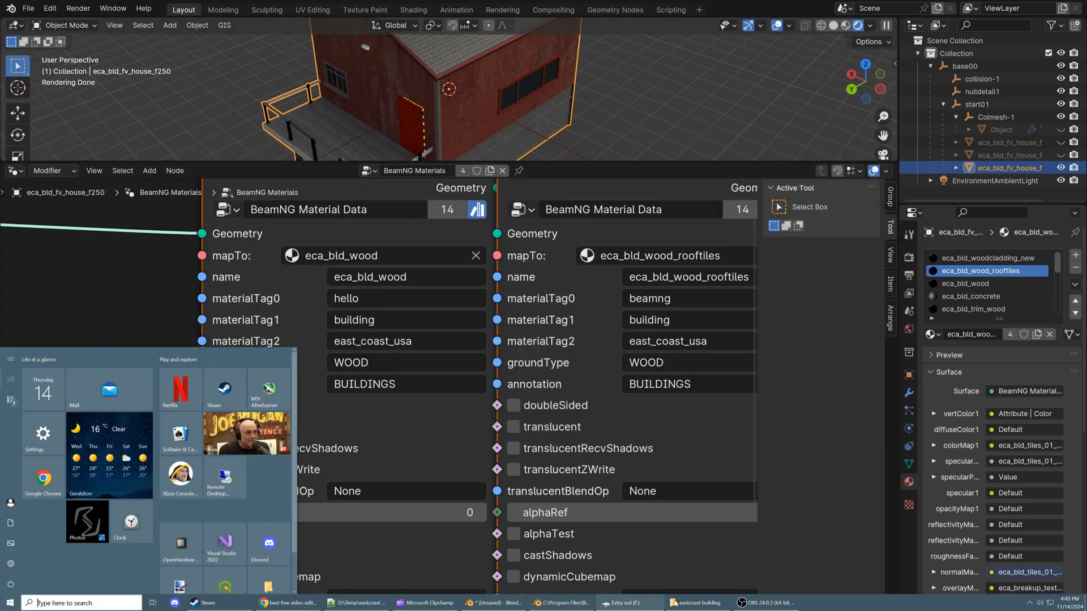
left_click(357, 603)
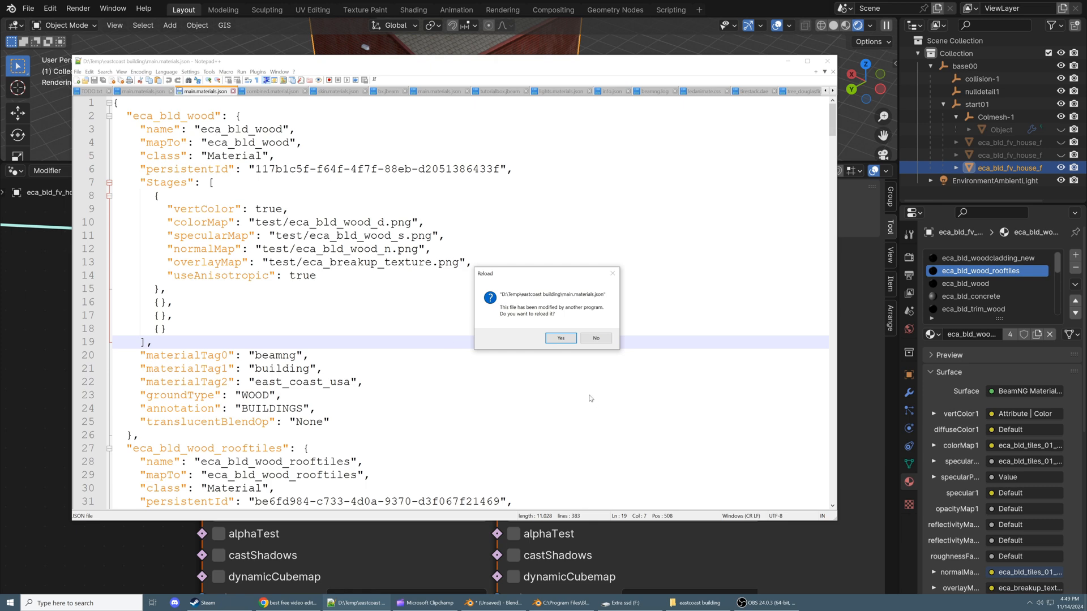
left_click(560, 338)
left_click_drag(302, 355, 146, 355)
left_click_drag(302, 355, 127, 354)
left_click(167, 329)
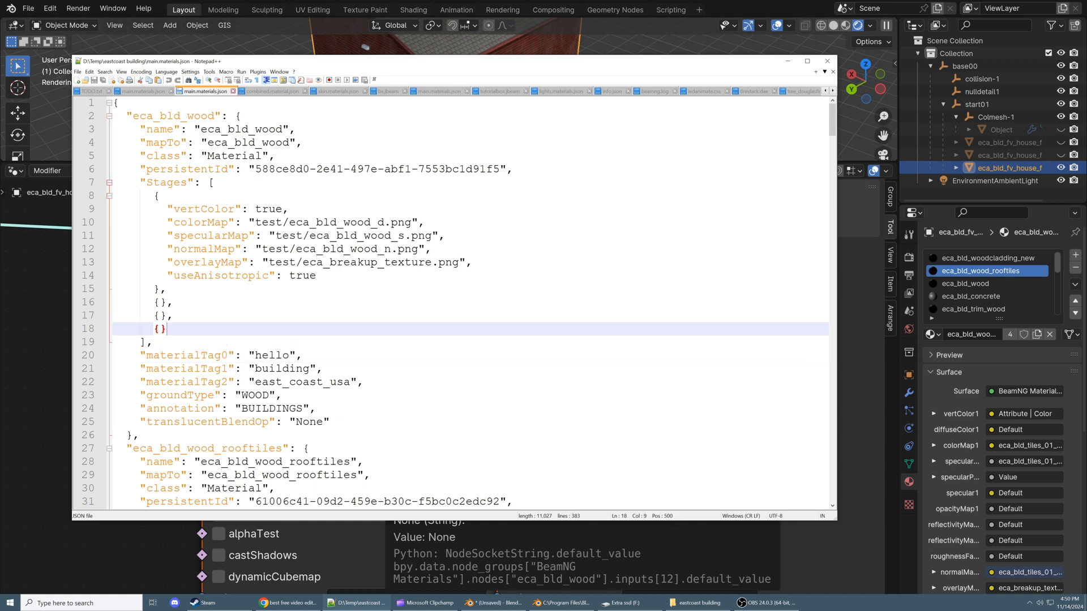
left_click_drag(289, 222, 262, 235)
scroll(282, 249, "down", 6)
left_click(342, 328)
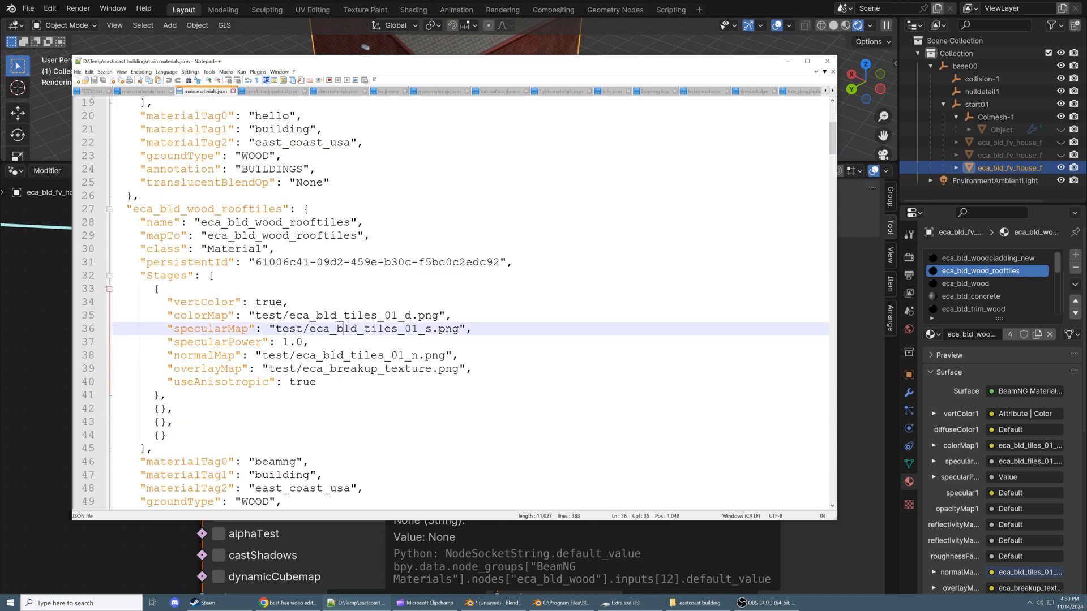
Switch back to Blender and export the BeamNG materials over main.materials.json again with an empty texture directory
left_click(27, 8)
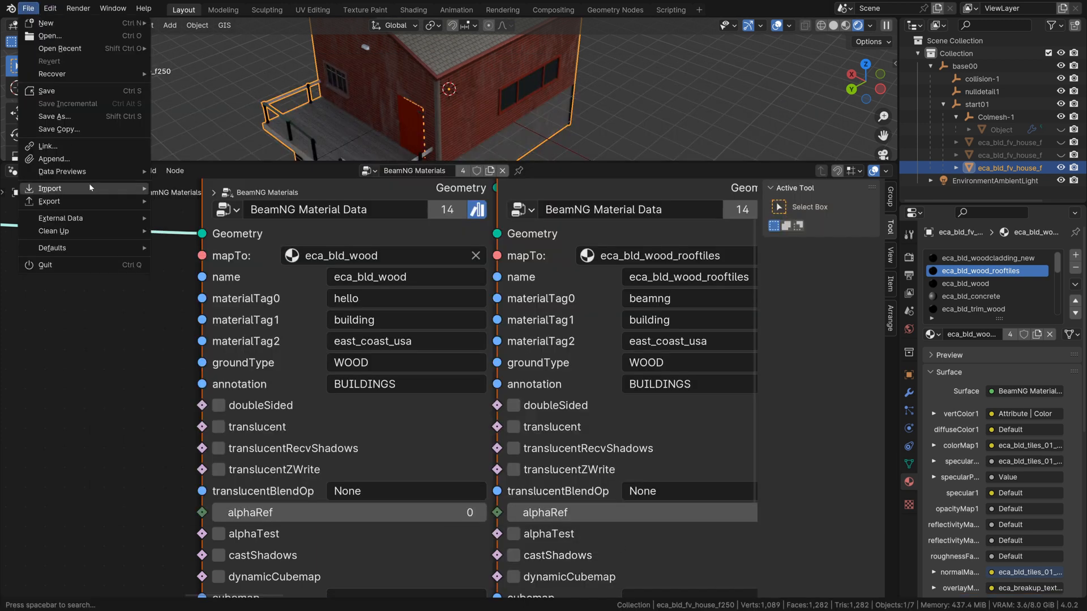
left_click(28, 8)
mouse_move(85, 201)
left_click(226, 392)
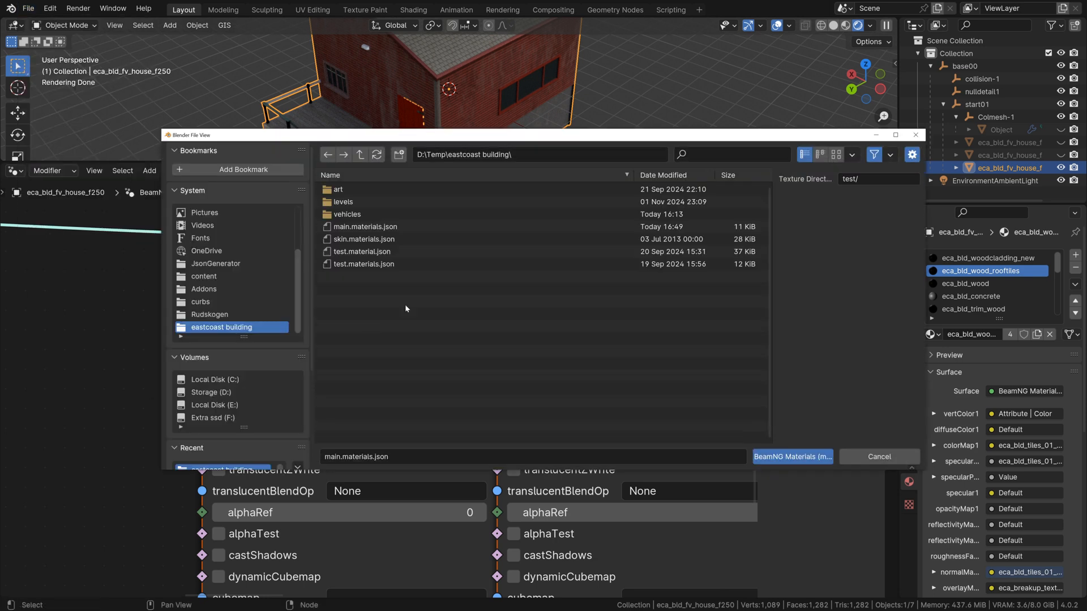
left_click(864, 178)
key("BackSpace")
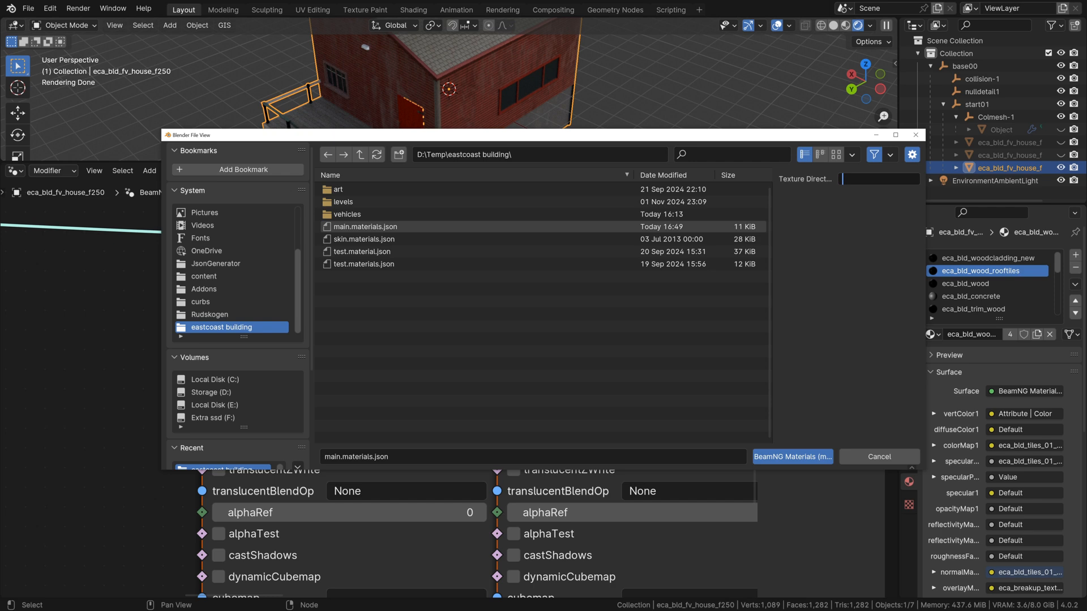
left_click(822, 457)
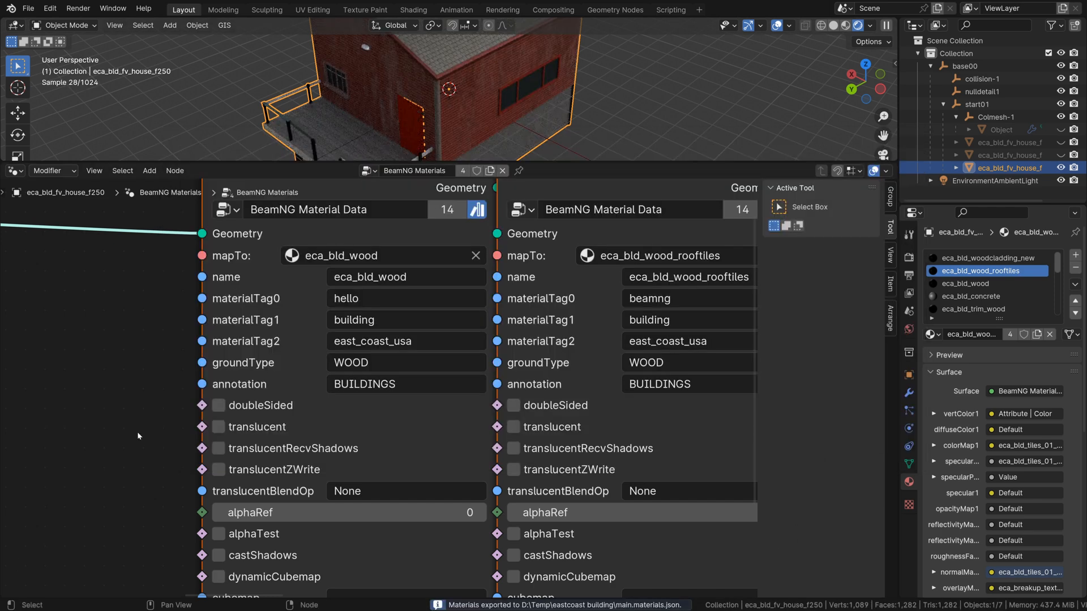
Switch to Notepad++, reload main.materials.json, and examine the colorMap path of the eca_bld_wood_rooftiles entry
key("super")
left_click(356, 603)
left_click(560, 339)
left_click_drag(261, 316, 698, 315)
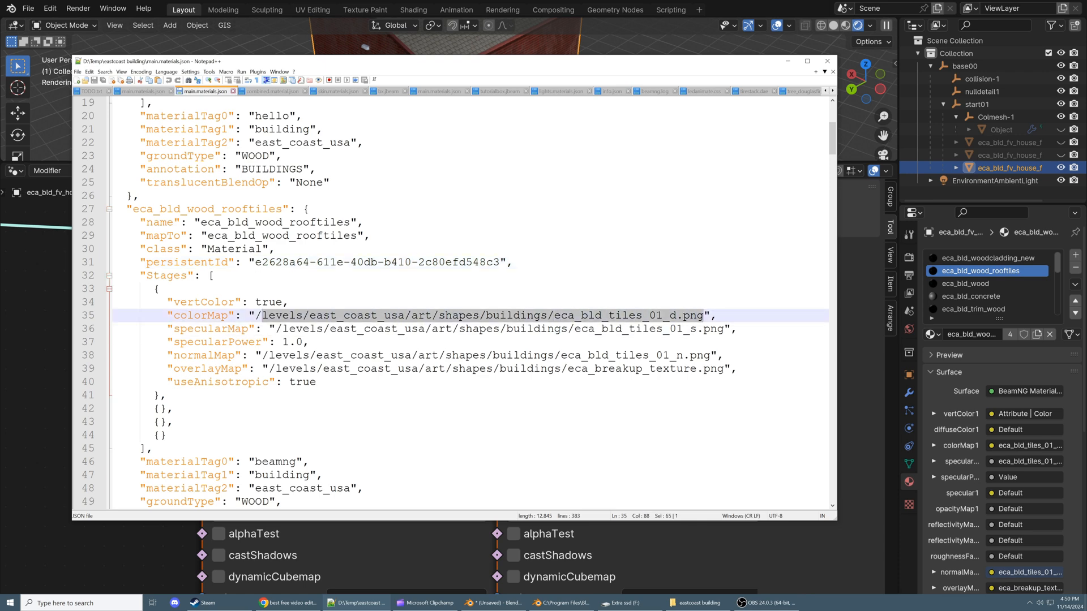
left_click(656, 315)
double_click(281, 316)
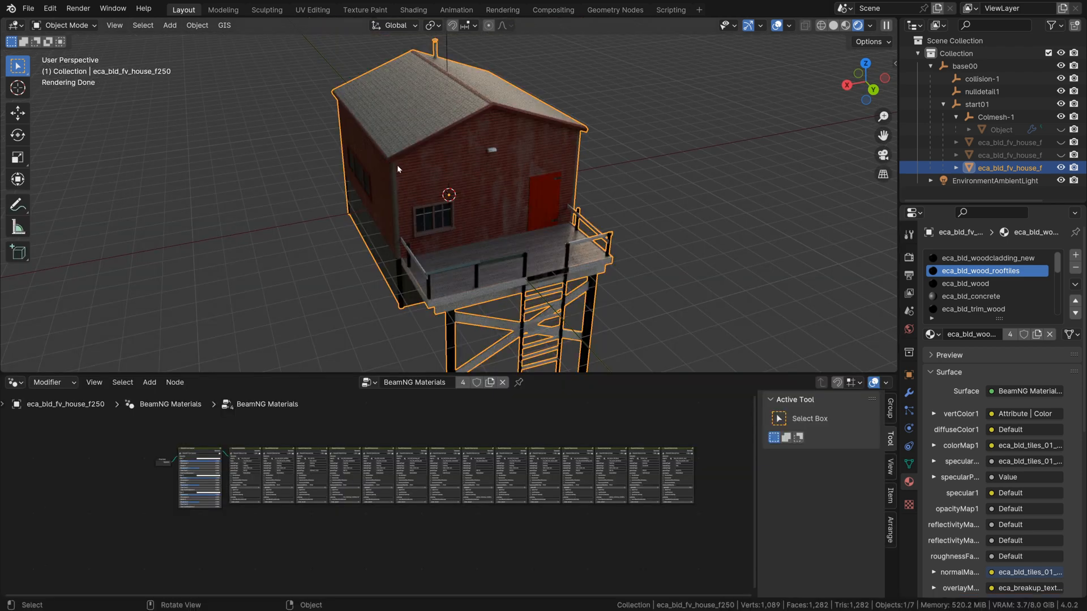
Switch back to Blender and start a new General file, discarding the unsaved building scene
middle_click_drag(397, 166, 379, 149)
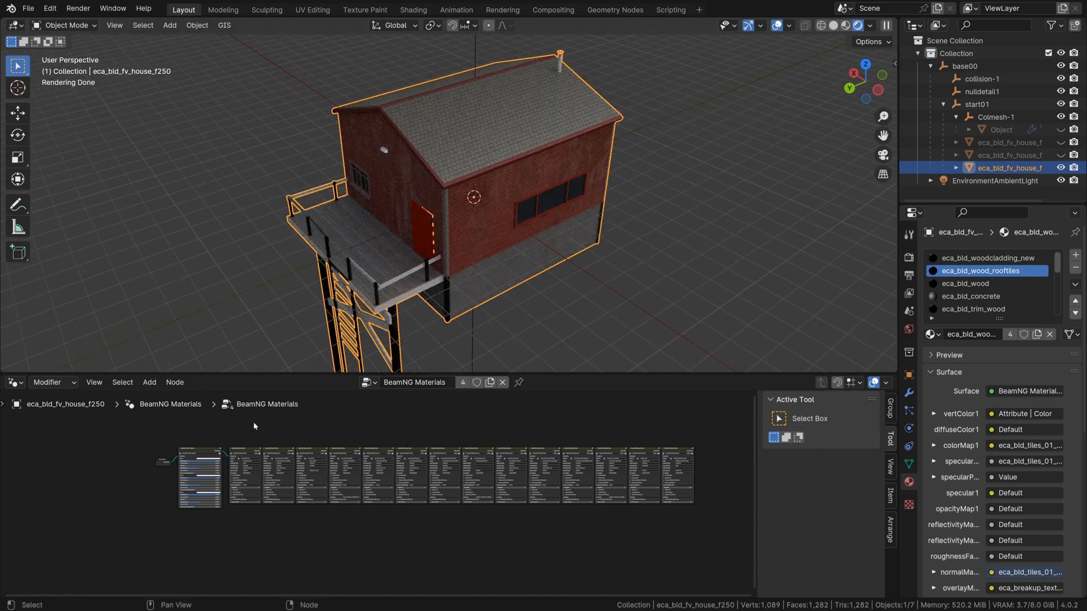
left_click(28, 8)
mouse_move(51, 33)
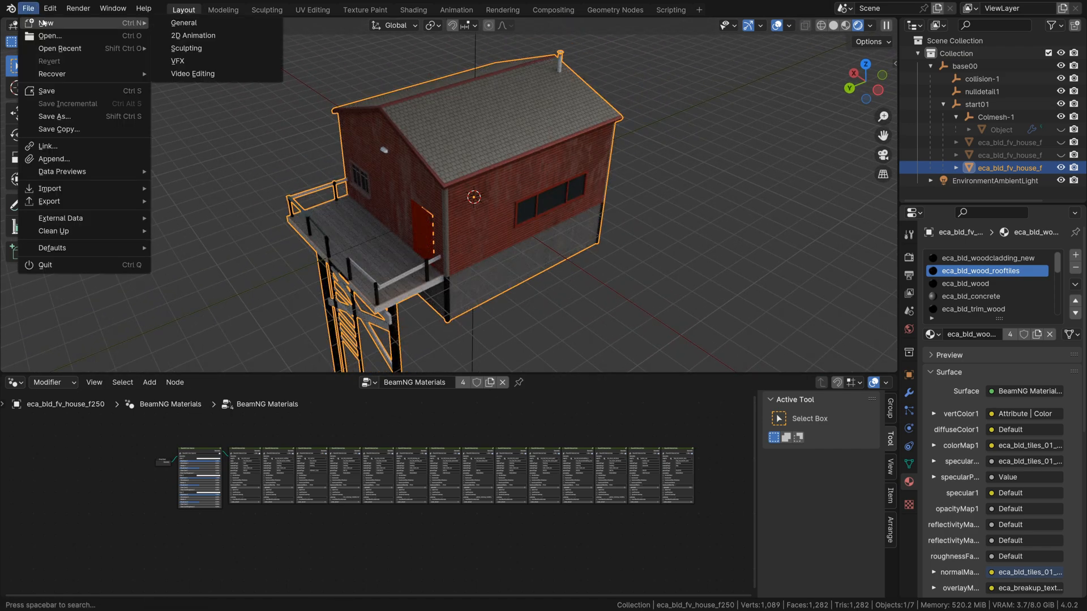
left_click(181, 34)
left_click(556, 329)
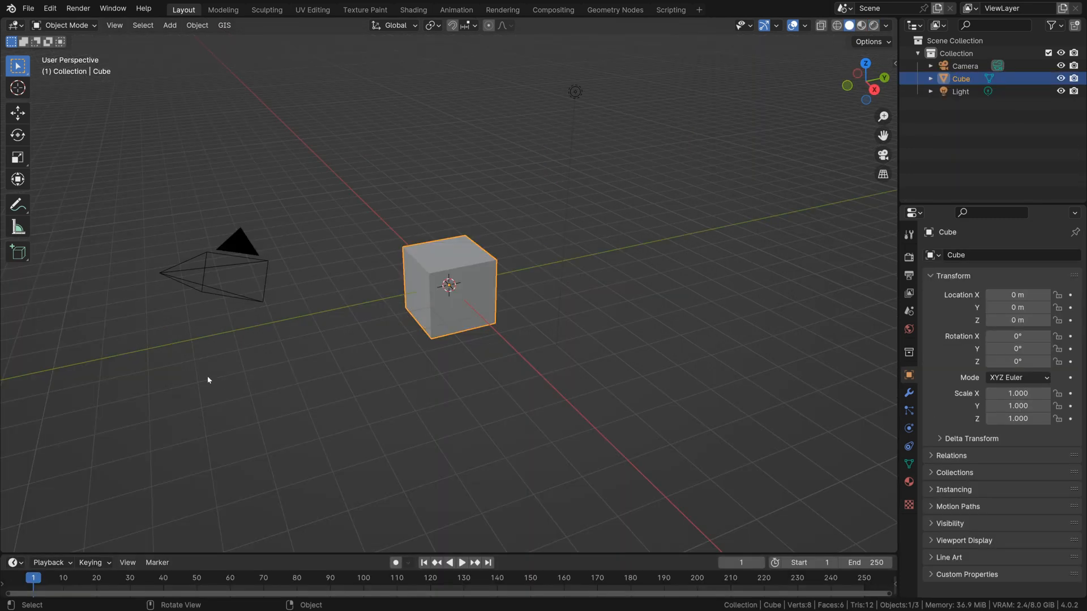
Add a Geometry Nodes modifier to the default cube with a new node group named BeamNG Materials
left_click(249, 280)
left_click(436, 307)
left_click_drag(584, 552, 633, 377)
left_click(908, 393)
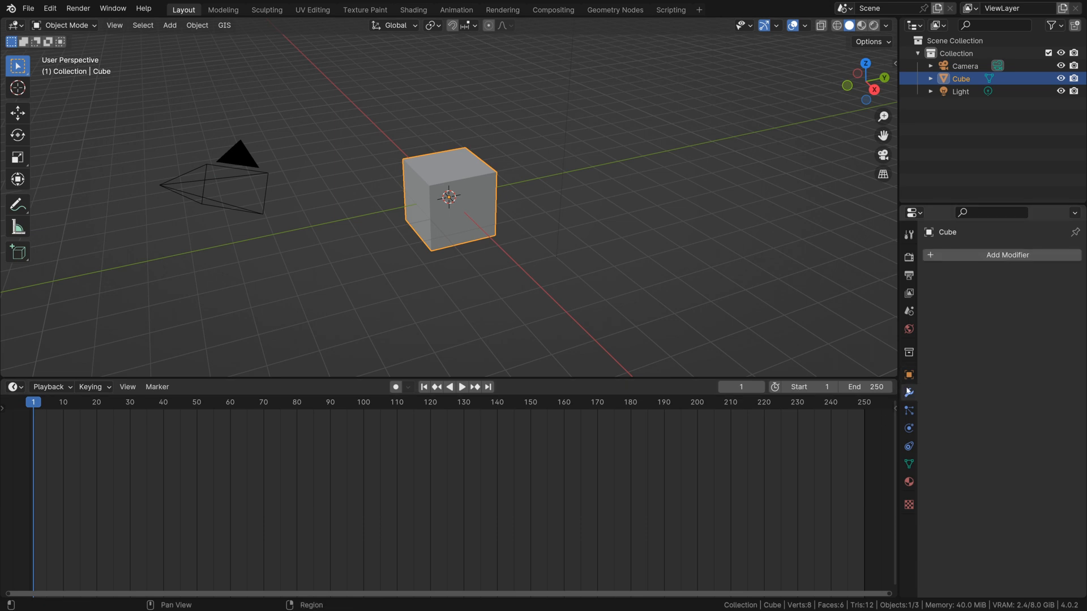
left_click(987, 255)
mouse_move(951, 371)
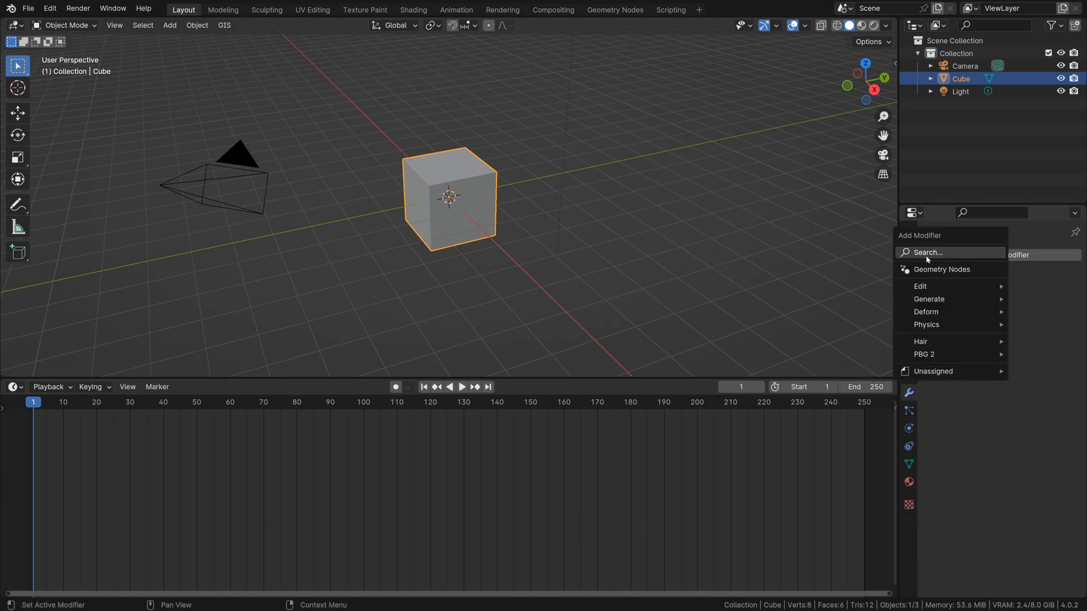
left_click(941, 269)
left_click(966, 297)
type("BeamNG Materials")
key("Return")
Rename the cube's modifier to BeamNG Materials, then widen the Properties editor and expand the modifier to compare both names
left_click(930, 275)
double_click(968, 275)
type("BeamNG Materials")
key("Return")
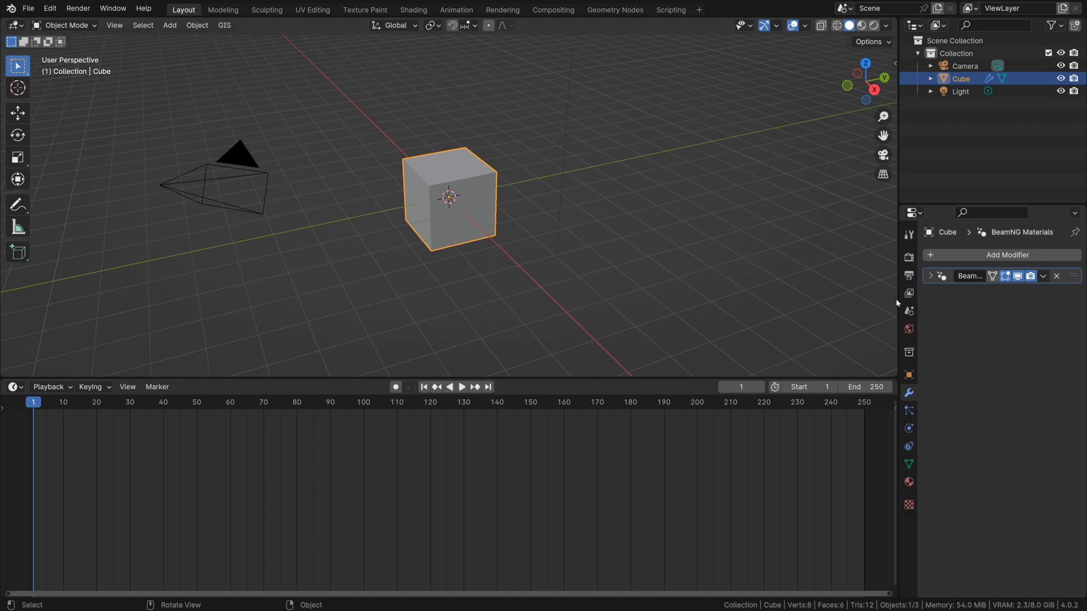
left_click_drag(897, 299, 748, 299)
double_click(883, 275)
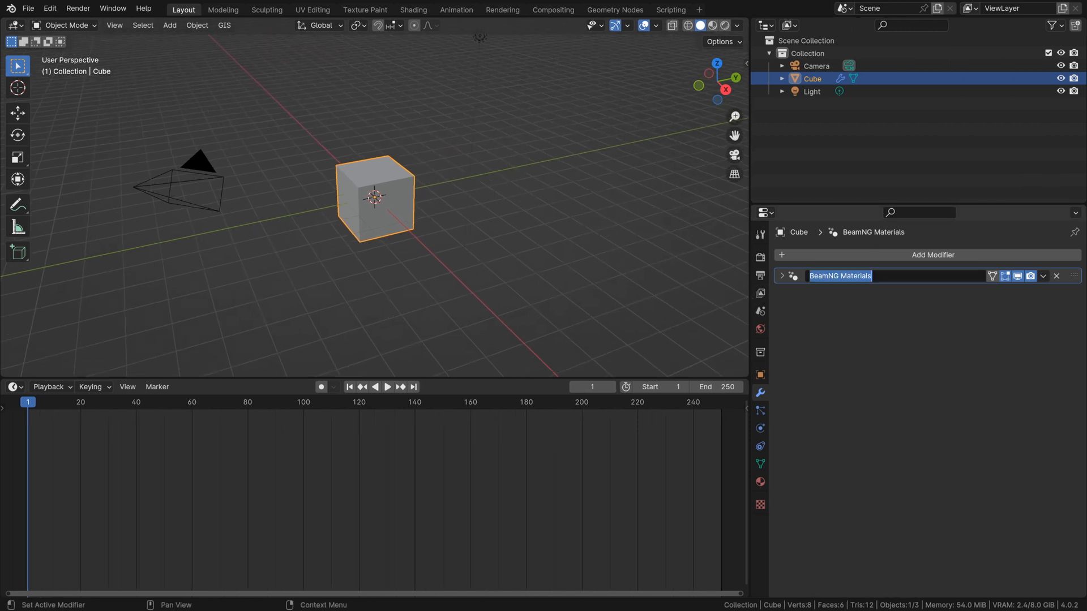
left_click_drag(880, 276, 828, 275)
left_click(782, 276)
left_click(781, 276)
left_click(849, 295)
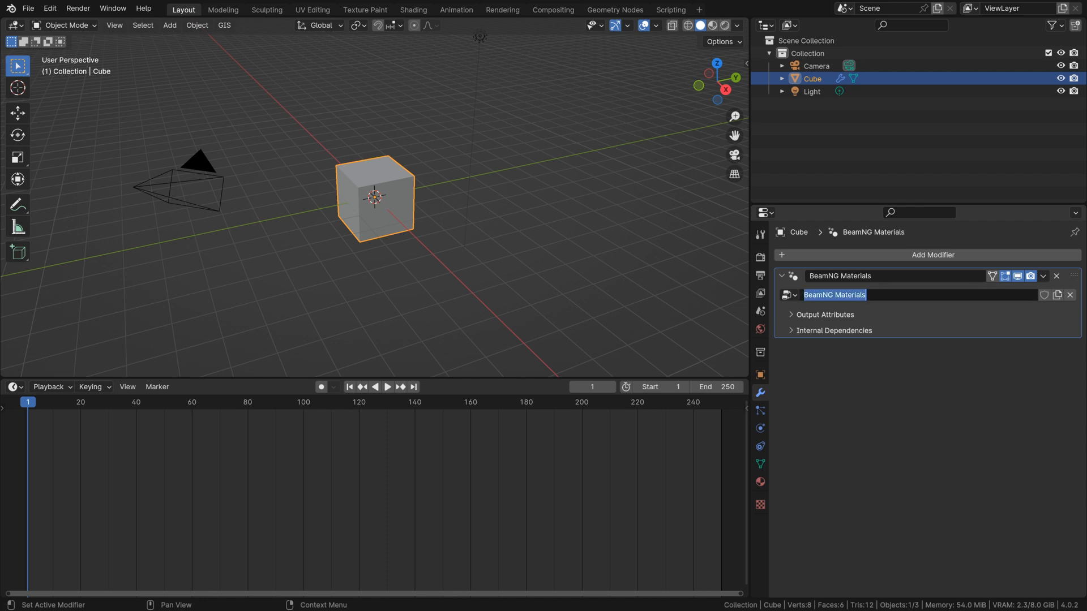
Change the Timeline to the Geometry Node Editor and enlarge it to show the cube's node tree
left_click(12, 389)
left_click(13, 388)
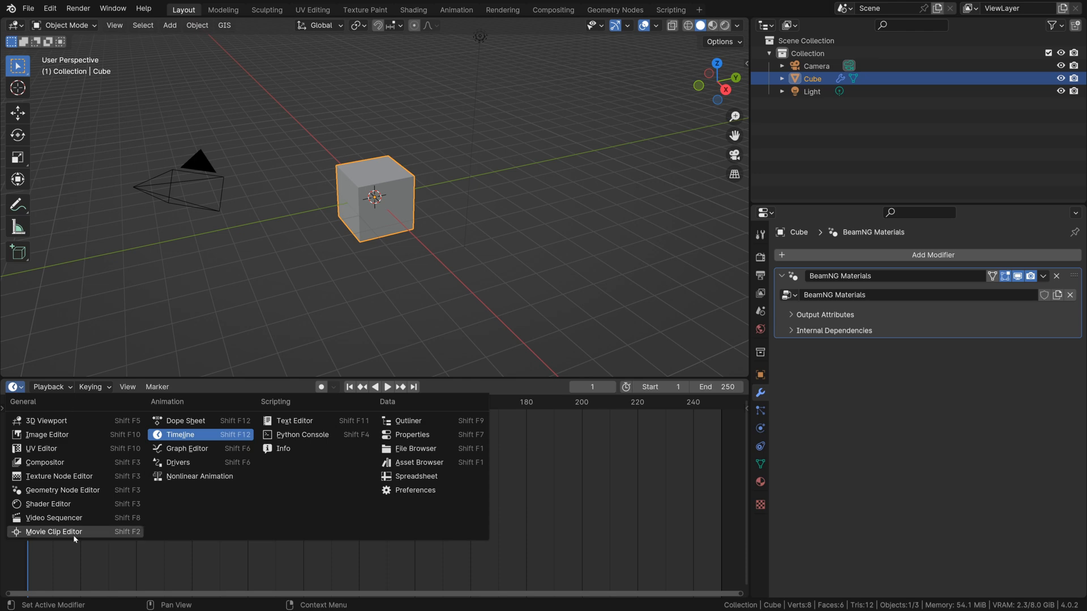
left_click(57, 494)
middle_click_drag(270, 519, 385, 397)
scroll(433, 498, "up", 5)
scroll(441, 453, "up", 5)
middle_click_drag(416, 472, 424, 558)
scroll(432, 532, "up", 3)
middle_click_drag(461, 470, 411, 527)
left_click_drag(511, 378, 511, 305)
Insert a BeamNG Material Data node between Group Input and Group Output, with Group Input moved aside, and widen the new node
left_click_drag(247, 427, 85, 420)
key("F3")
type("beam")
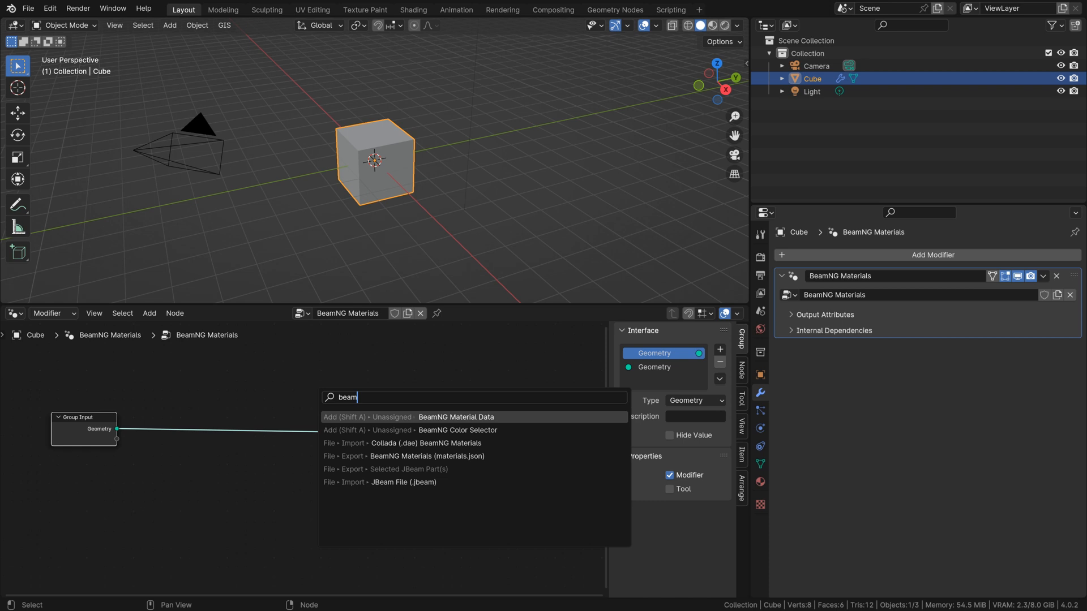
key("Return")
left_click(326, 401)
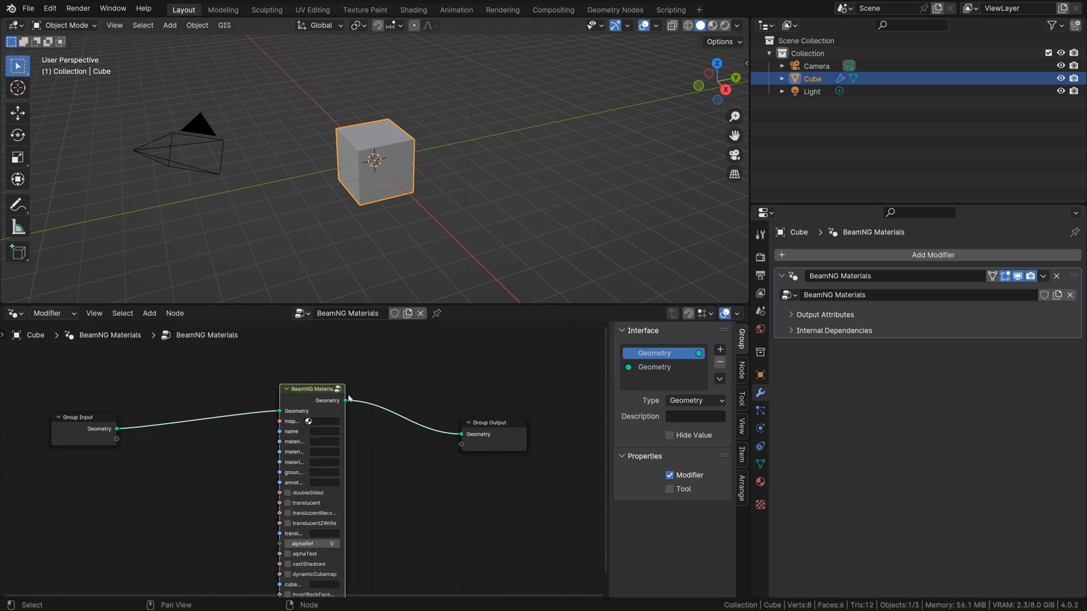
left_click_drag(344, 396, 351, 375)
middle_click_drag(331, 380, 417, 340)
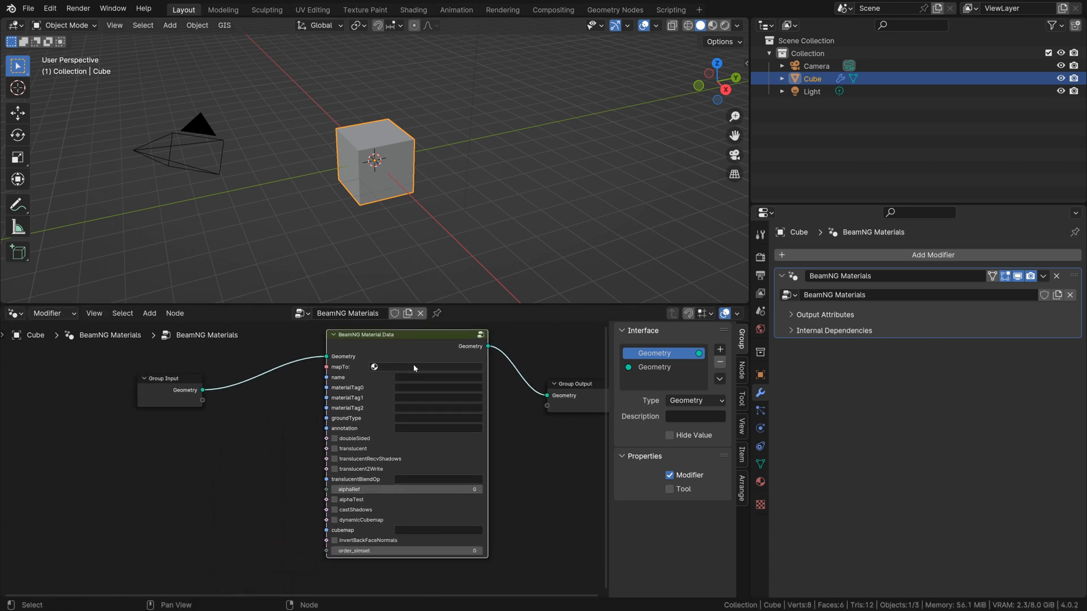
Set the BeamNG Material Data node's mapTo to Material and its name to Test
left_click(415, 367)
key("Return")
left_click(443, 380)
type("Te")
Enable doubleSided, translucentZWrite and invertBackFaceNormals, and set alphaRef to 1, order_simset to 4 and materialTag1 to tag1
left_click_drag(336, 455, 336, 456)
left_click(478, 490)
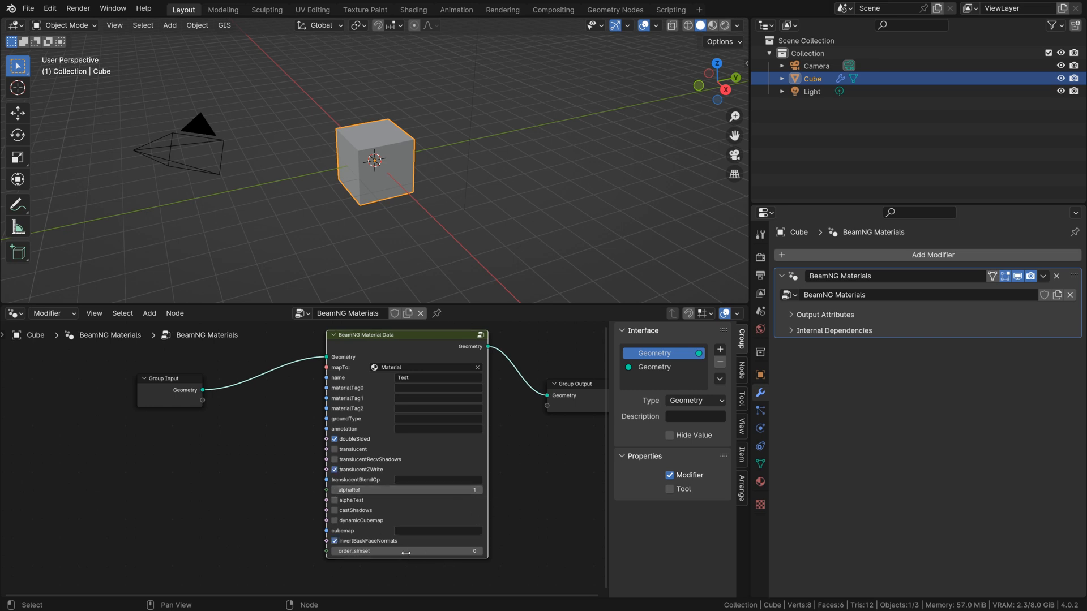
left_click_drag(479, 550, 481, 550)
left_click(406, 399)
middle_click_drag(502, 367, 449, 392)
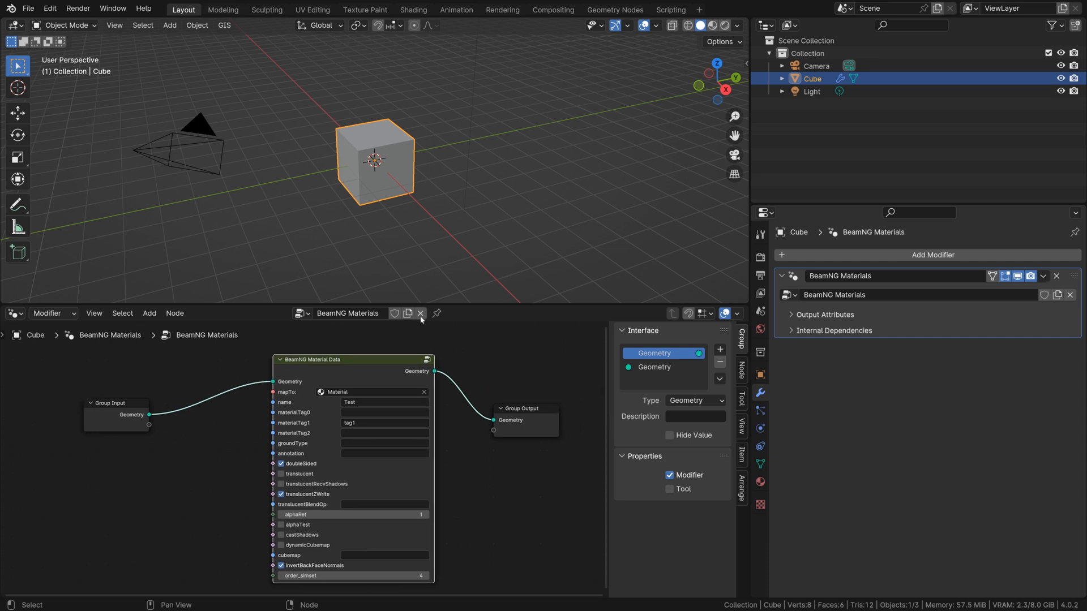
Change the node editor to the Shader Editor and delete the Principled BSDF node from Material
left_click(23, 316)
left_click(51, 432)
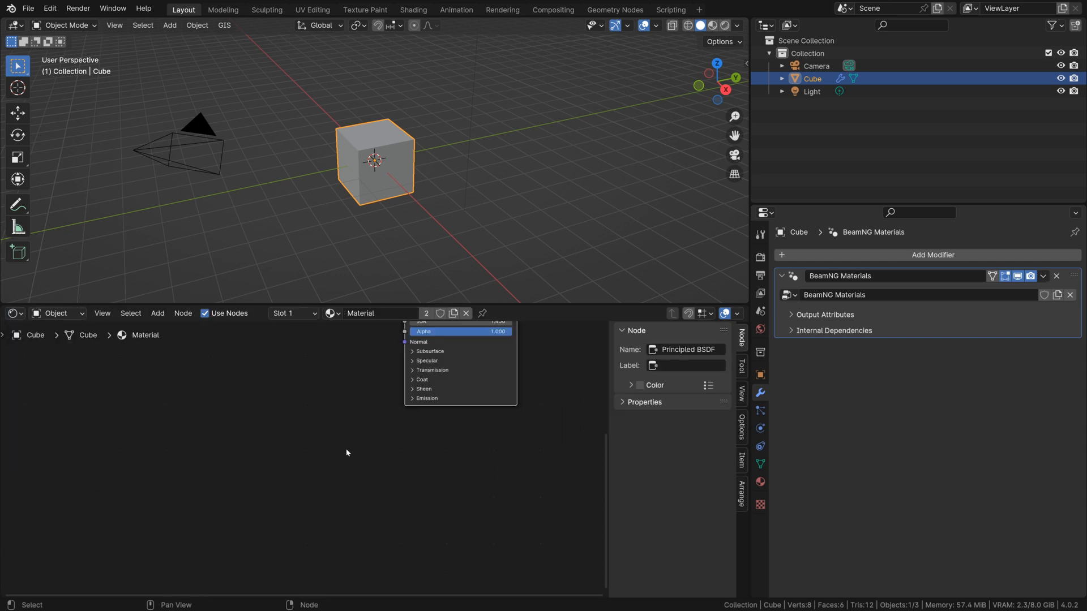
key("Home")
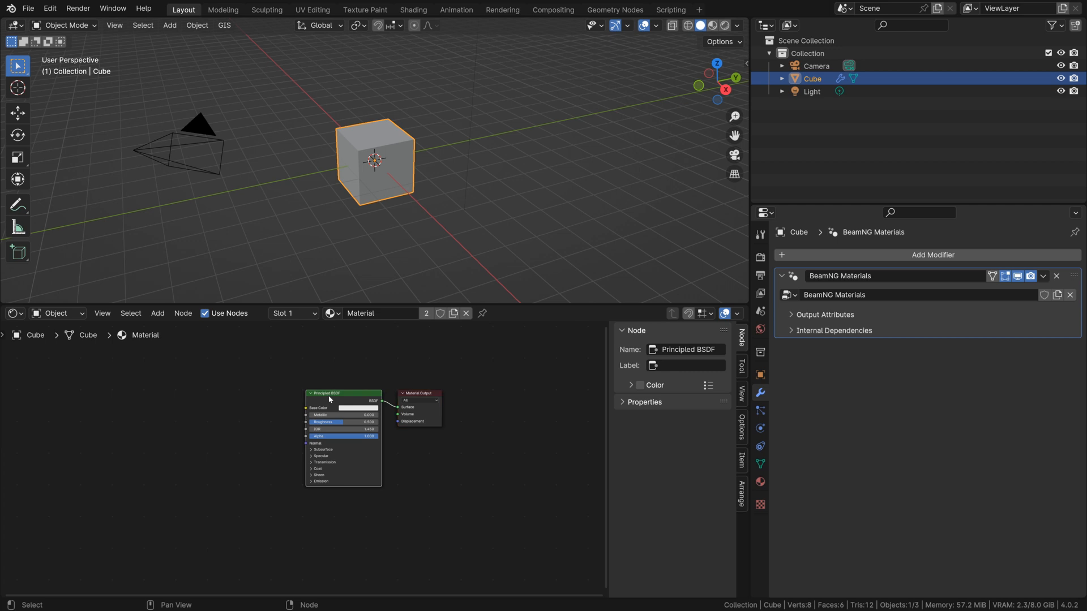
key("x")
Add a BeamNG Material Single PBR node and connect its BSDF output to the Material Output's Surface
key("F3")
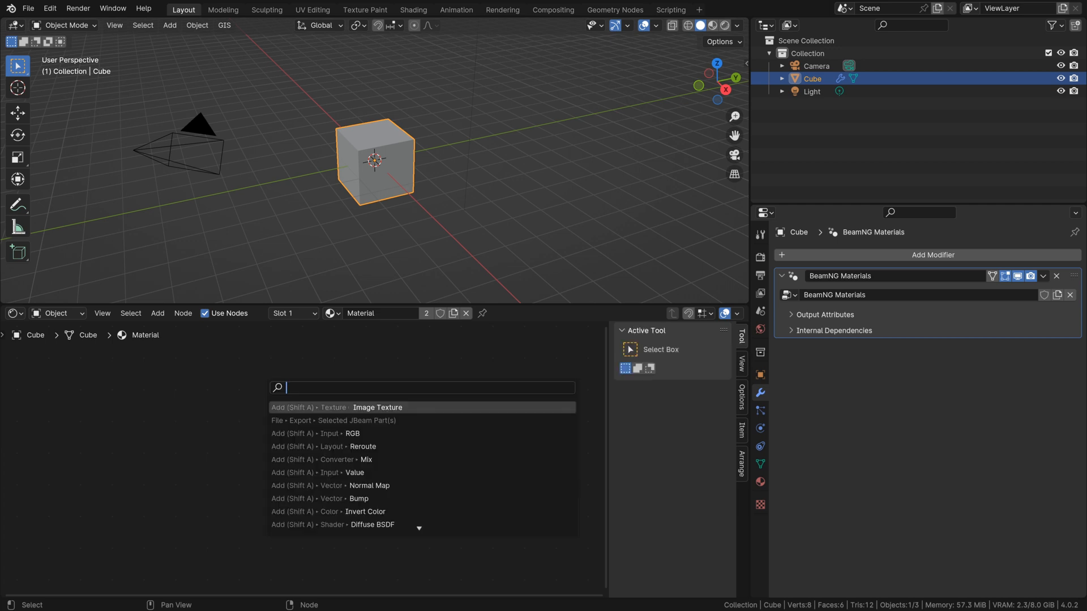
type("beam")
key("Down")
key("Down")
key("Down")
key("Down")
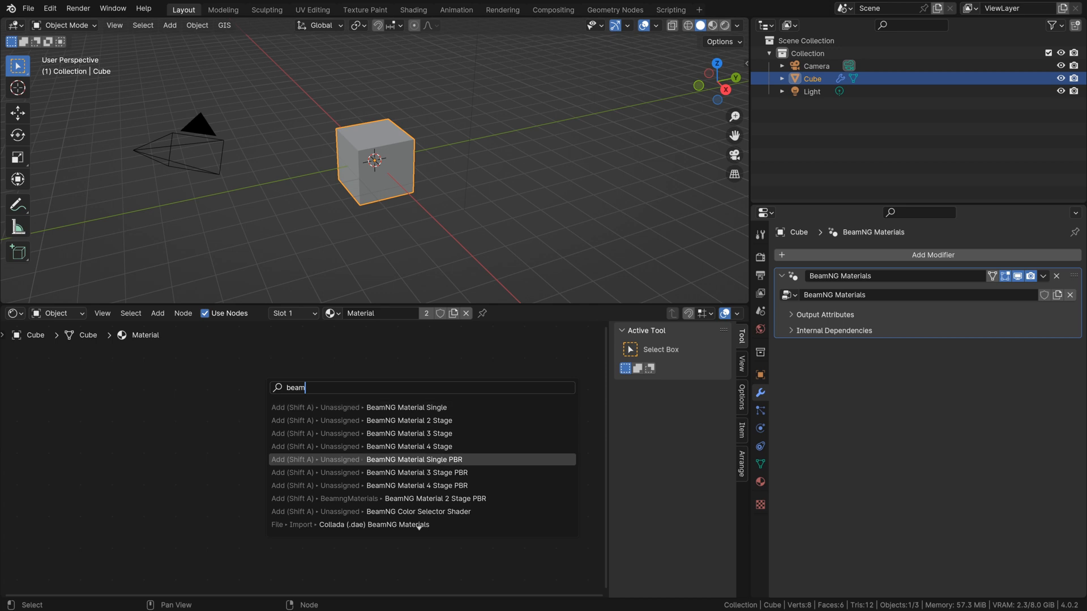
key("Return")
left_click(295, 369)
middle_click_drag(389, 371, 464, 365)
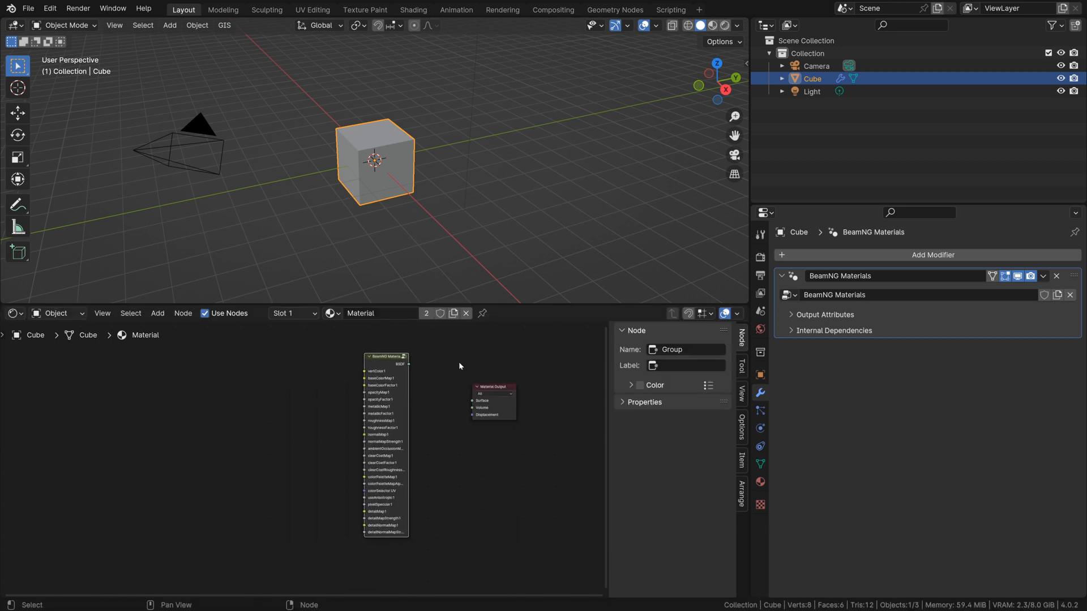
left_click_drag(408, 364, 473, 401)
Enlarge the Shader Editor, hide its sidebar, and add an RGB node connected to baseColorFactor1
scroll(472, 400, "up", 2)
left_click_drag(510, 304, 543, 174)
scroll(349, 354, "up", 6)
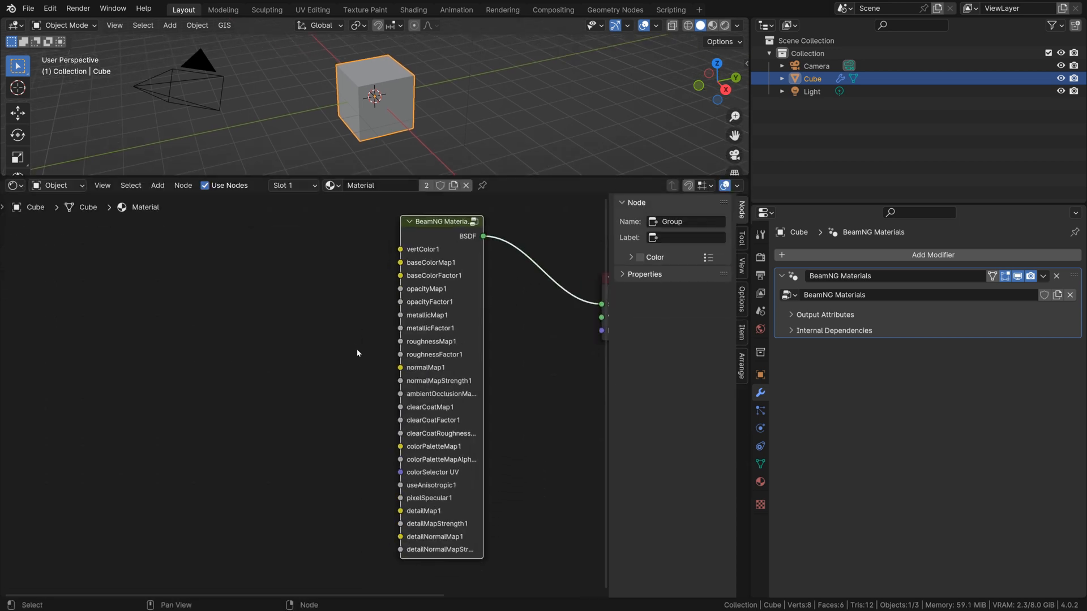
middle_click_drag(349, 354, 242, 350)
key("n")
middle_click_drag(522, 366, 656, 379)
scroll(481, 371, "down", 3)
scroll(441, 357, "up", 2)
key("F3")
type("rgb")
key("Return")
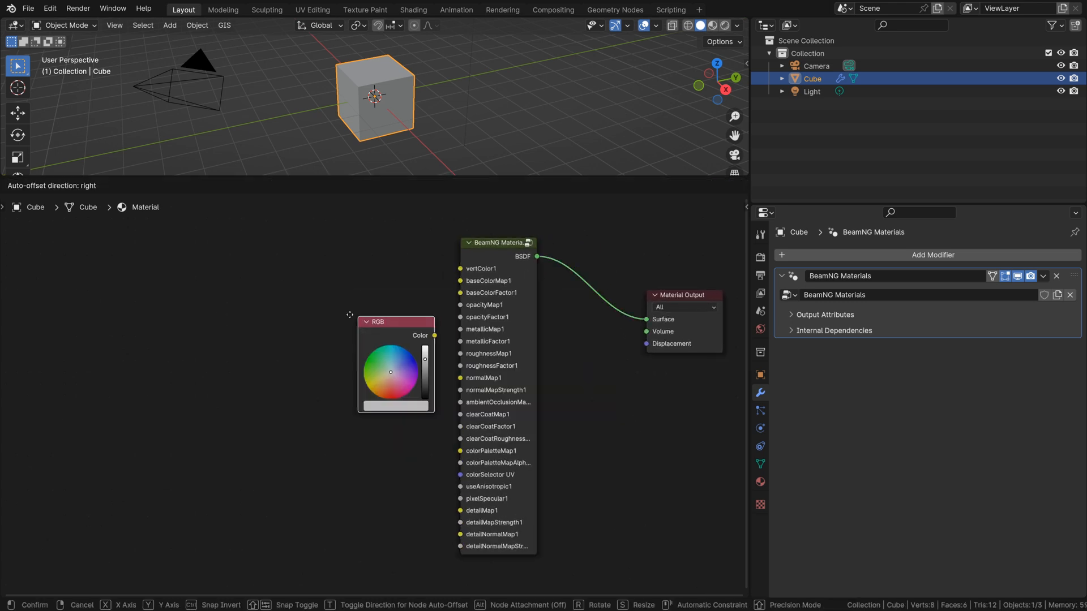
left_click(324, 301)
left_click_drag(355, 300, 460, 292)
Set the RGB node to blue, move it away from the BeamNG node, and show the cube in Material Preview shading
left_click(316, 333)
mouse_move(317, 333)
left_mouse_down()
mouse_move(335, 324)
mouse_move(266, 300)
mouse_move(245, 307)
mouse_move(247, 274)
left_mouse_up()
left_click(713, 25)
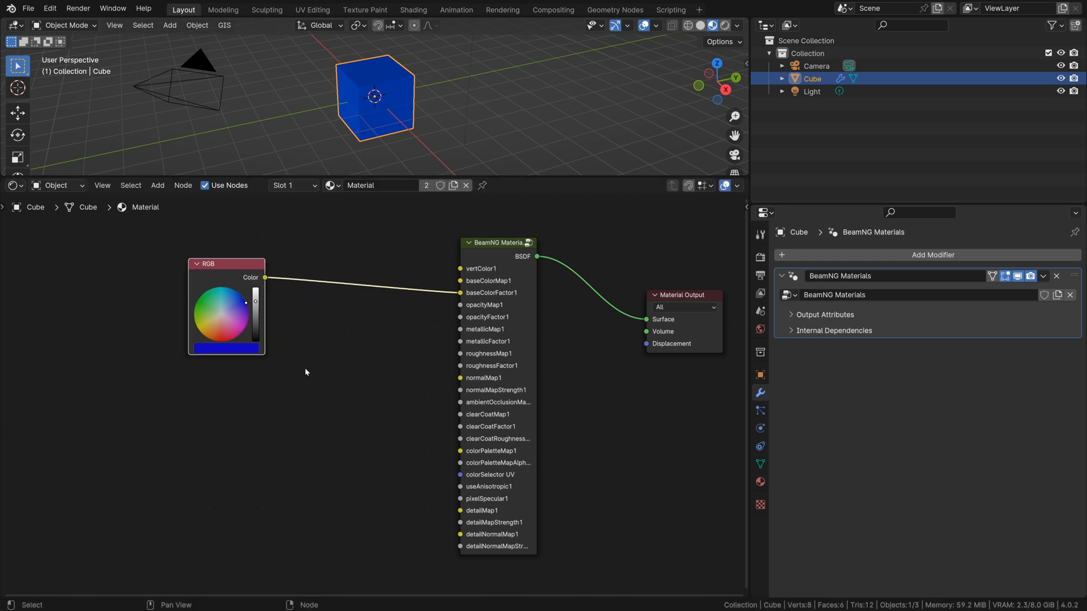
Add a Value node set to 1, connect it to roughnessFactor1, and place it below the RGB node
key("F3")
type("vale")
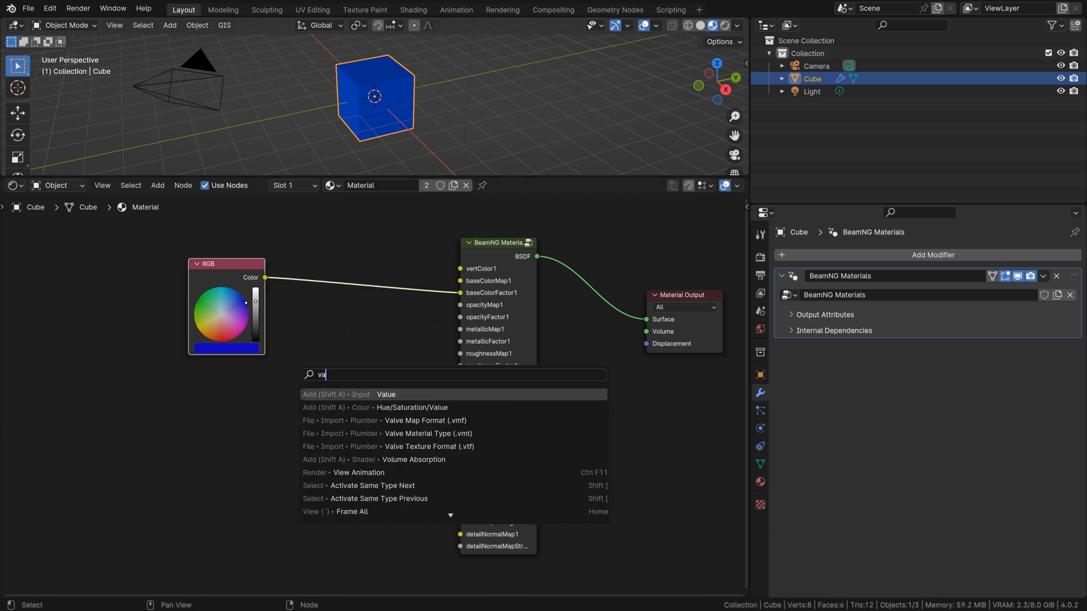
key("Return")
left_click(293, 355)
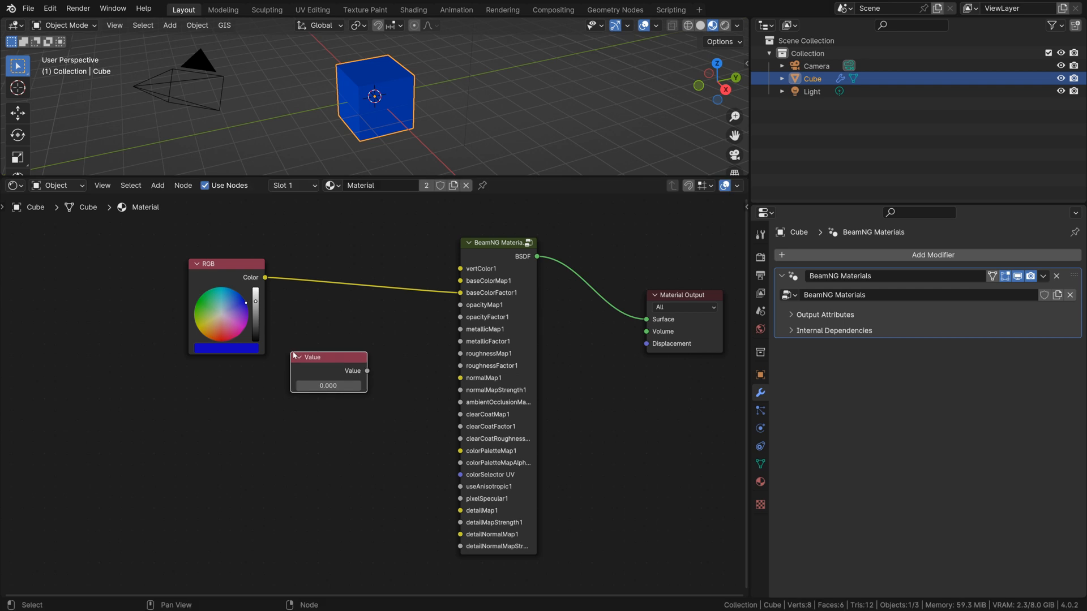
left_click_drag(367, 371, 460, 365)
left_click(328, 386)
type("1")
key("Return")
left_click_drag(329, 361, 229, 378)
middle_click_drag(441, 370, 405, 373)
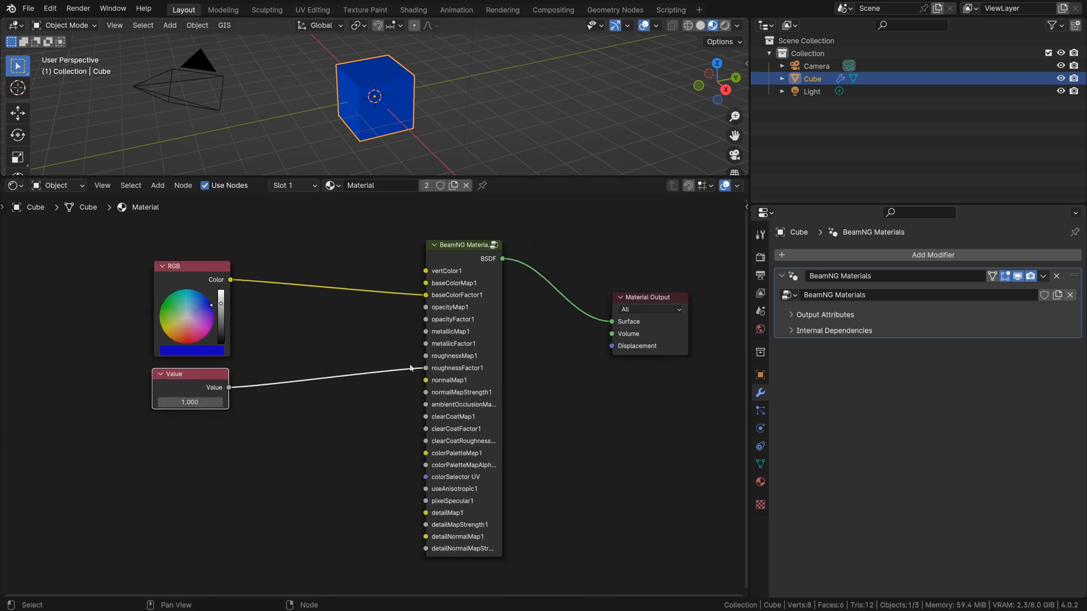
Export the cube's BeamNG materials over main.materials.json in D:\Temp\eastcoast building, leaving the texture directory empty
left_click(28, 9)
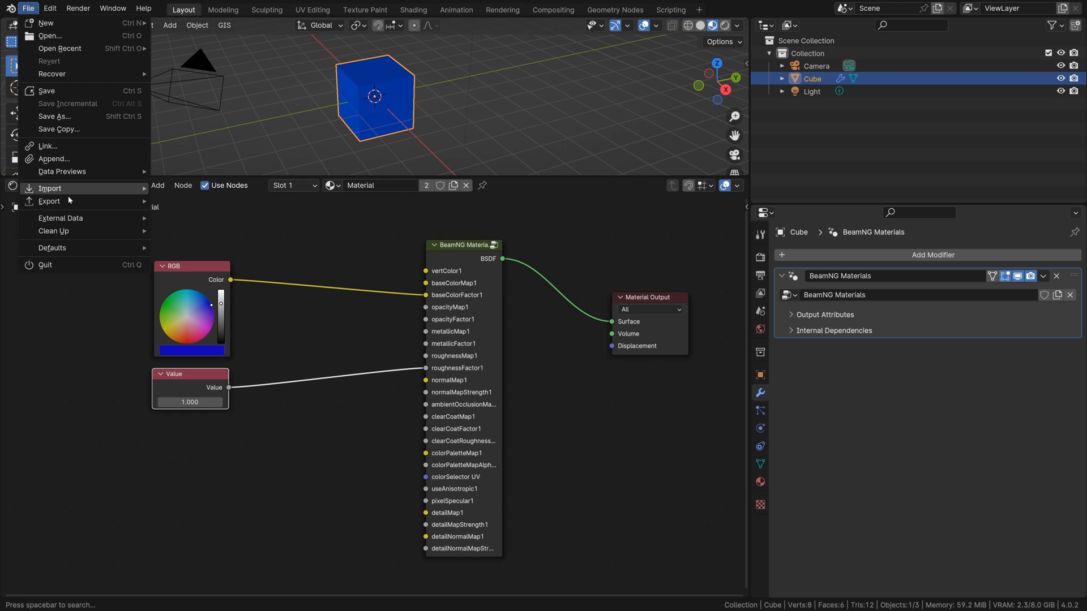
mouse_move(67, 202)
left_click(263, 392)
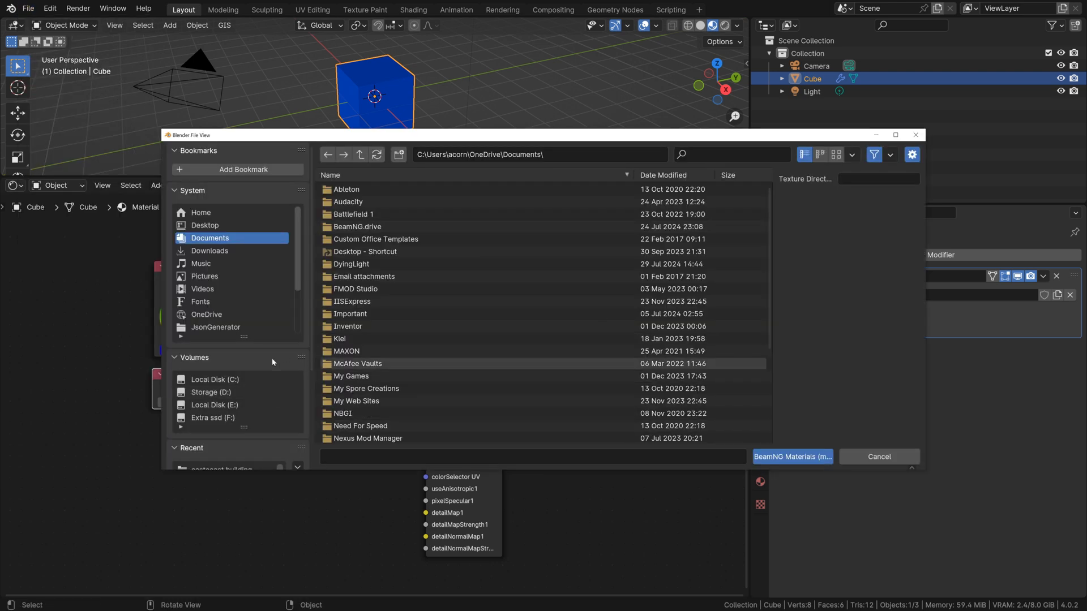
scroll(247, 450, "down", 1)
scroll(248, 450, "up", 1)
left_click(221, 444)
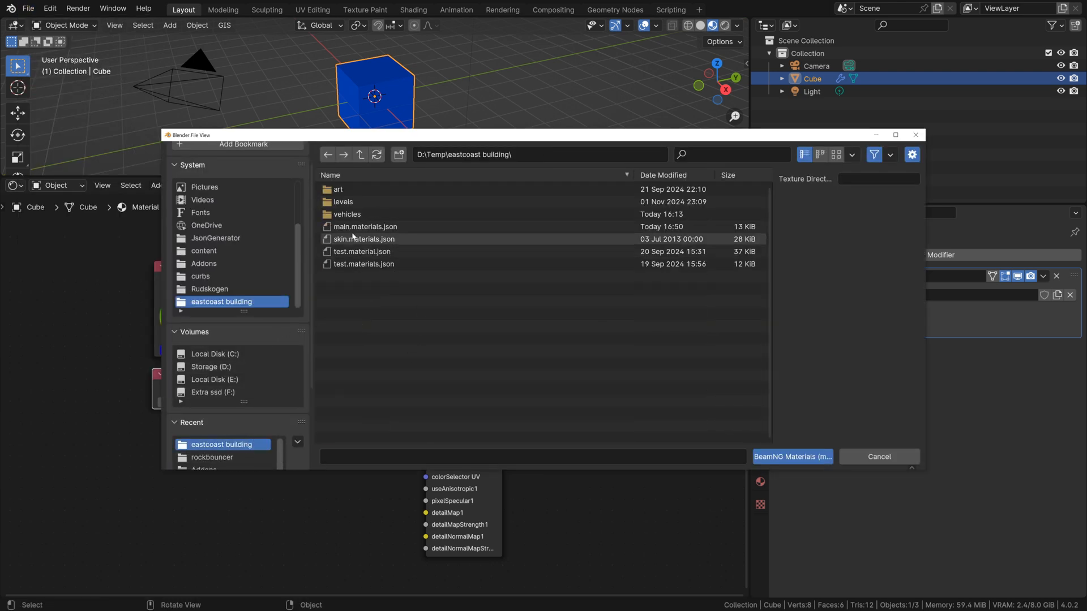
left_click(509, 227)
left_click(798, 458)
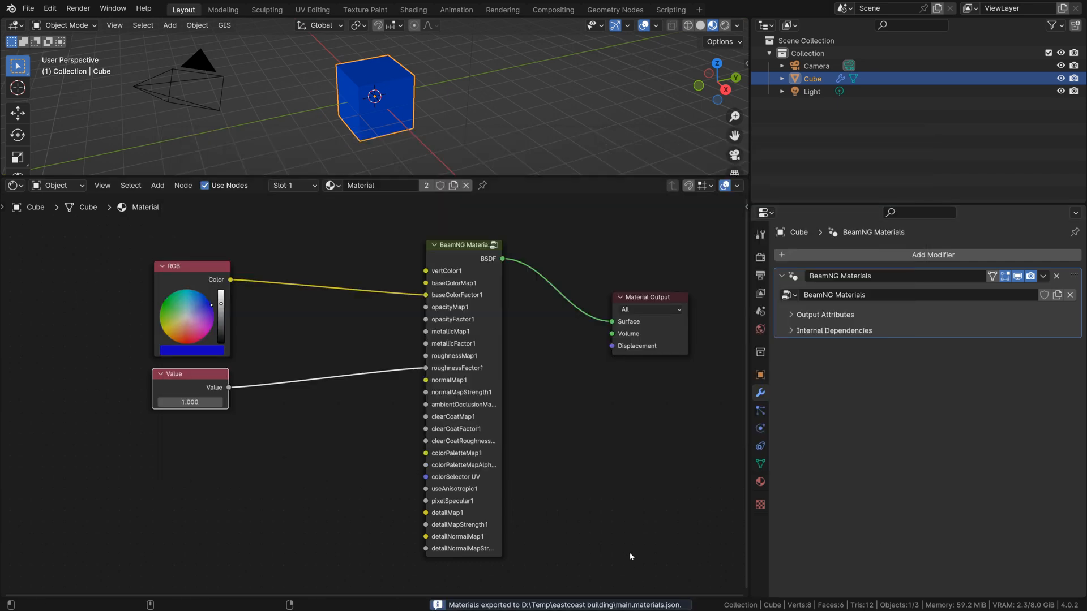
Switch to File Explorer, open the exported main.materials.json from the eastcoast building folder in Notepad++, and review its contents
key("super")
left_click(357, 602)
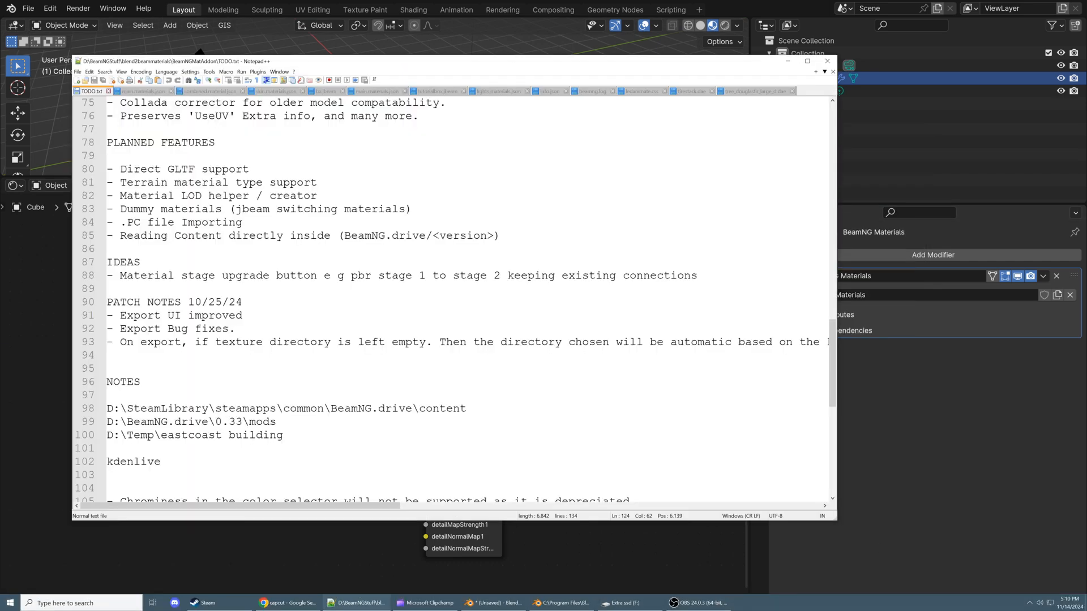
left_click(751, 91)
left_click(692, 91)
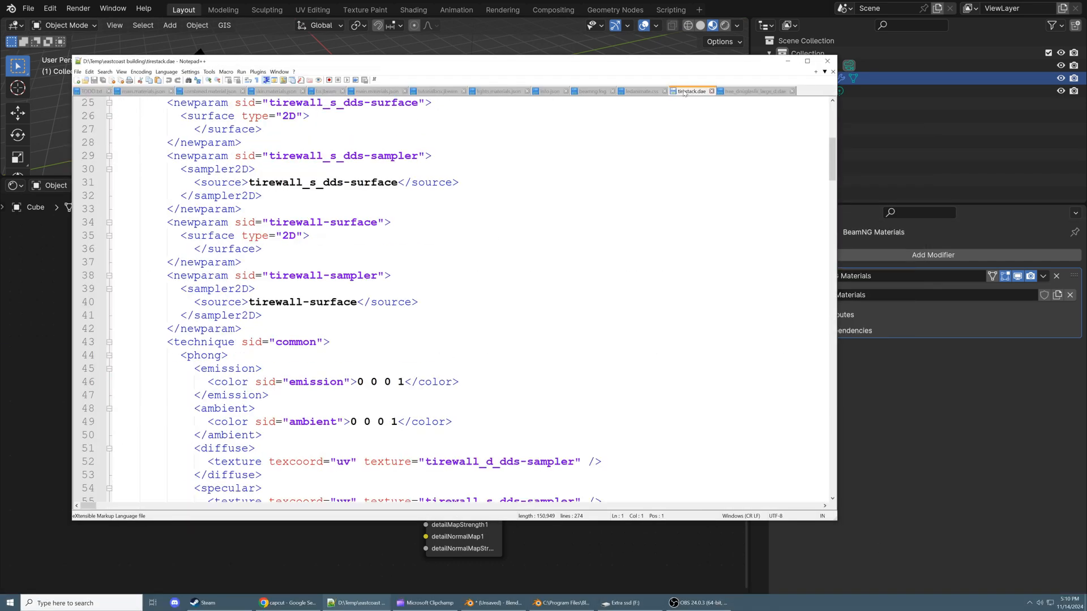
left_click(646, 91)
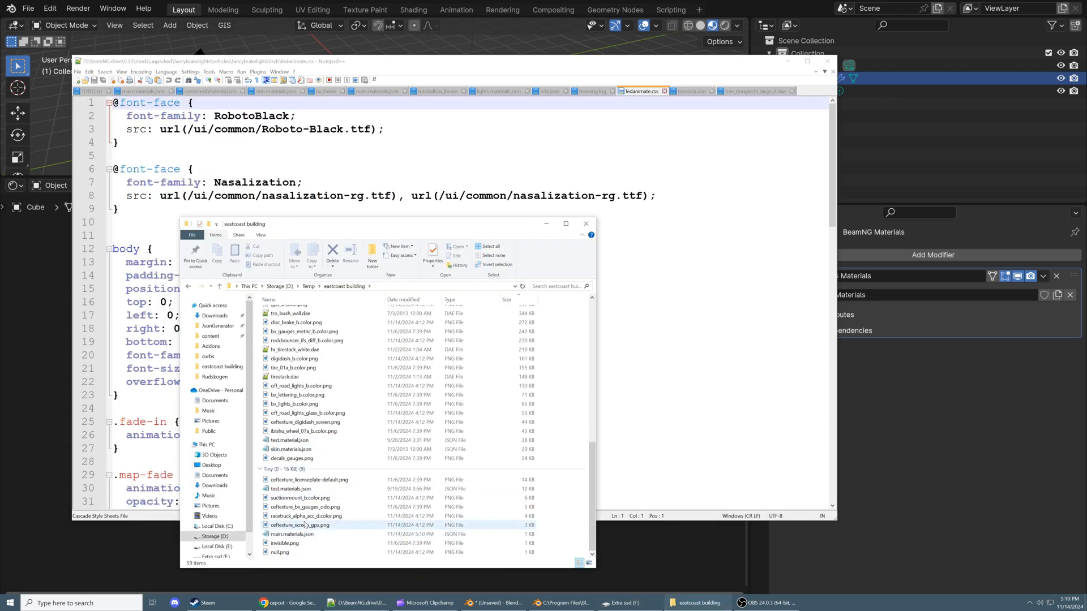
right_click(303, 534)
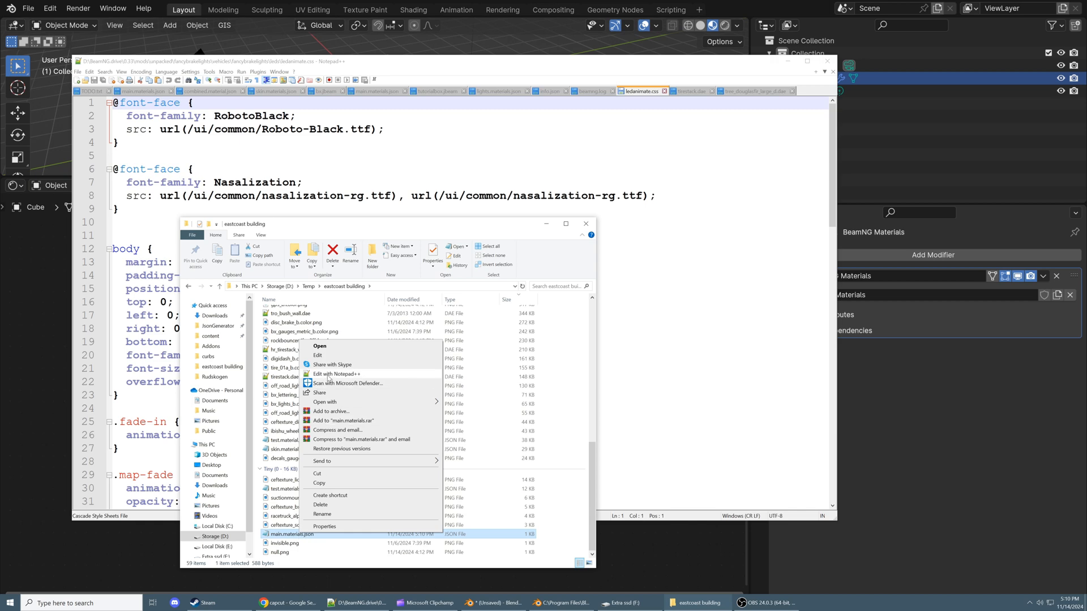
left_click(328, 375)
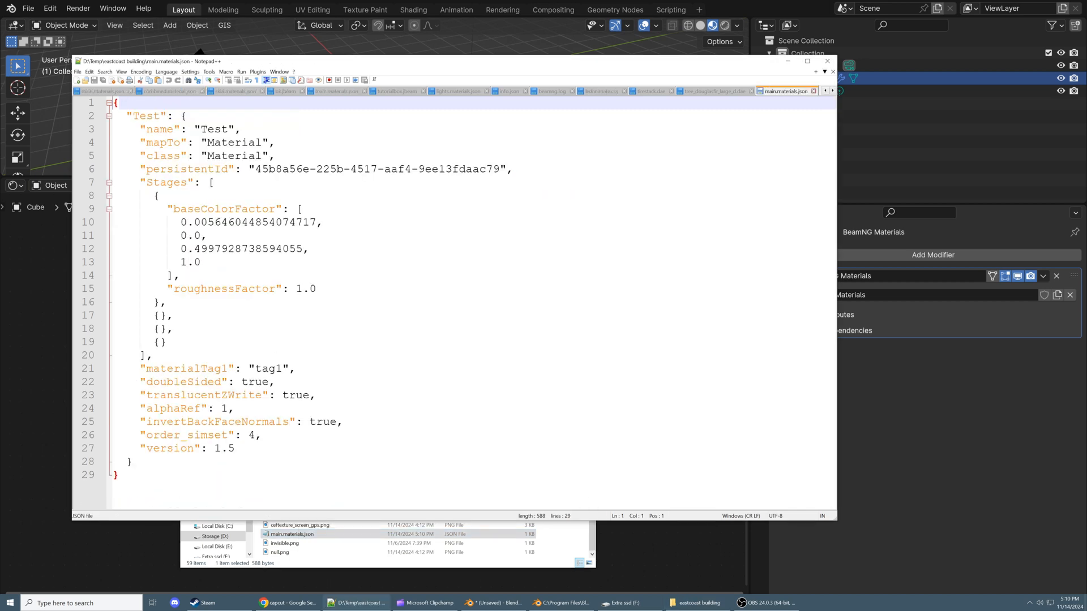
left_click(580, 547)
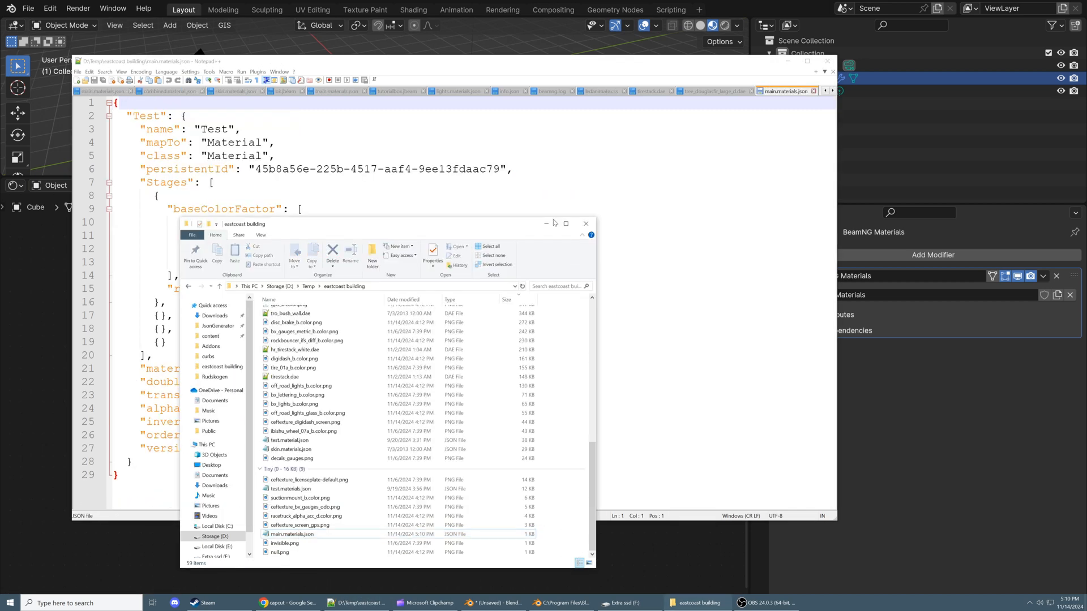
left_click(547, 225)
left_click_drag(199, 478, 114, 116)
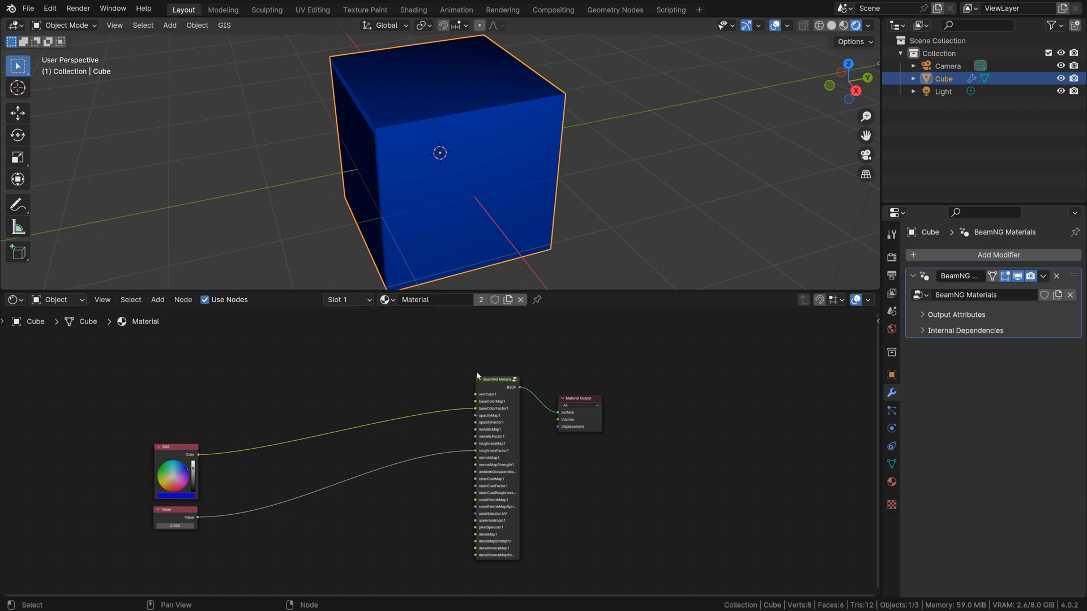
Add a white color attribute named Color to the cube in Blender, using the Face Corner domain and Byte Color data type
scroll(498, 386, "up", 4)
scroll(499, 382, "down", 2)
middle_click_drag(521, 396, 476, 379)
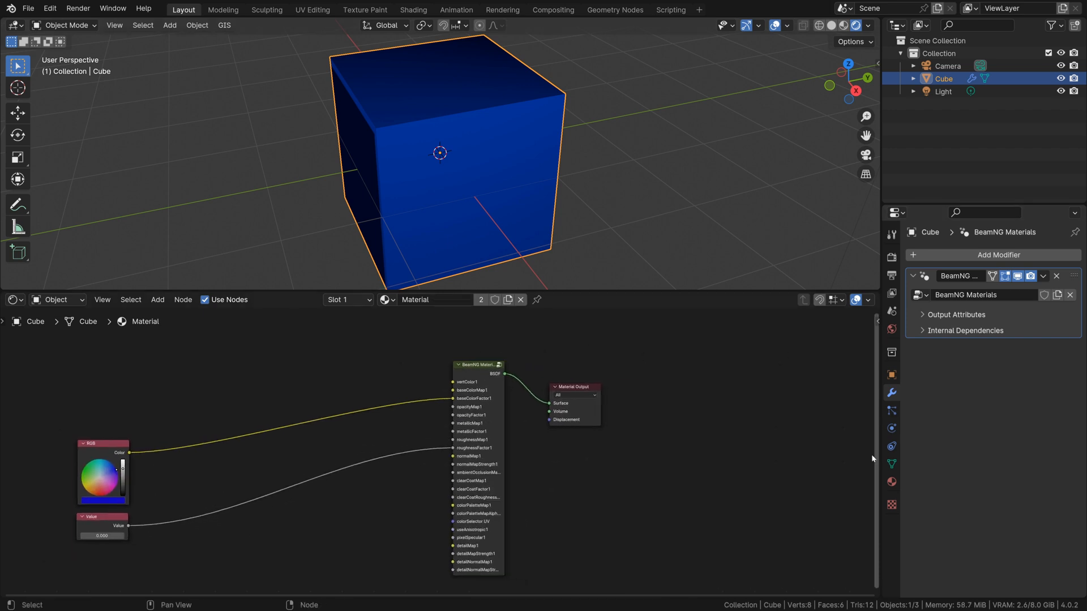
left_click(891, 464)
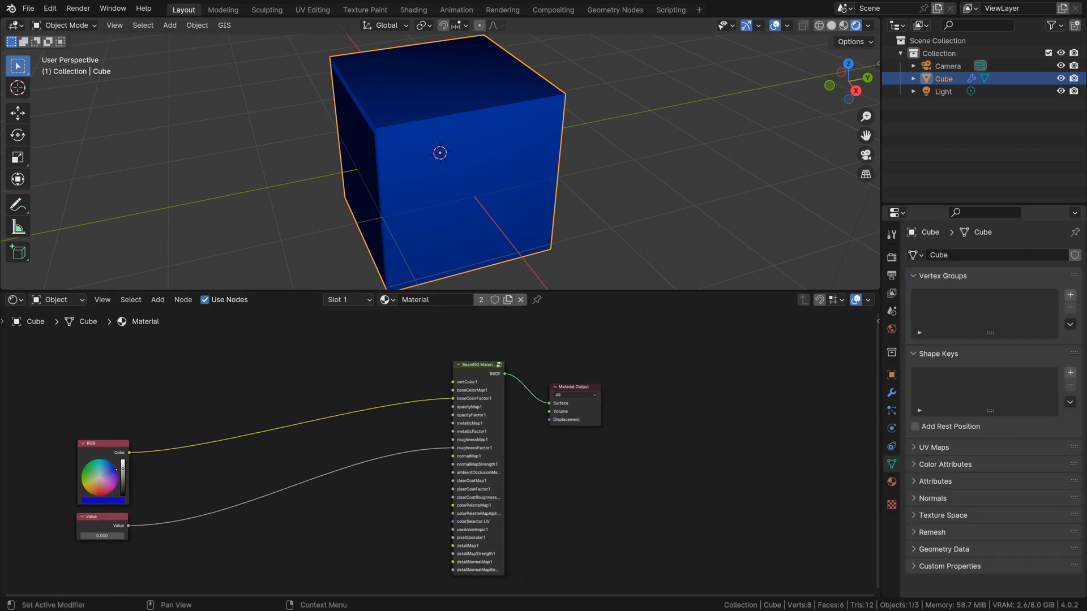
left_click(963, 466)
left_click(1070, 484)
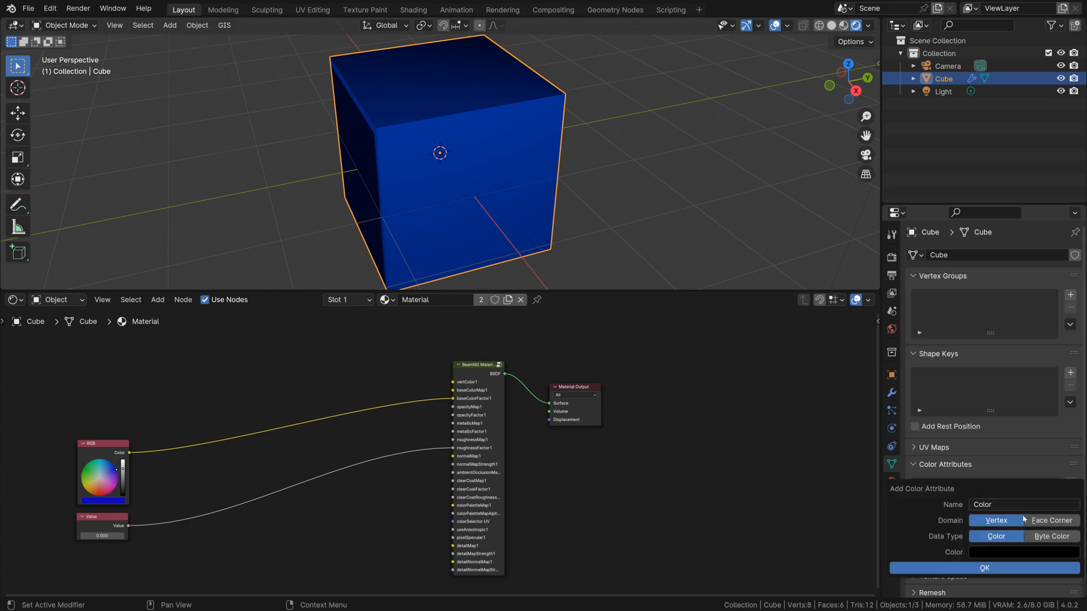
left_click(1050, 520)
left_click(1048, 537)
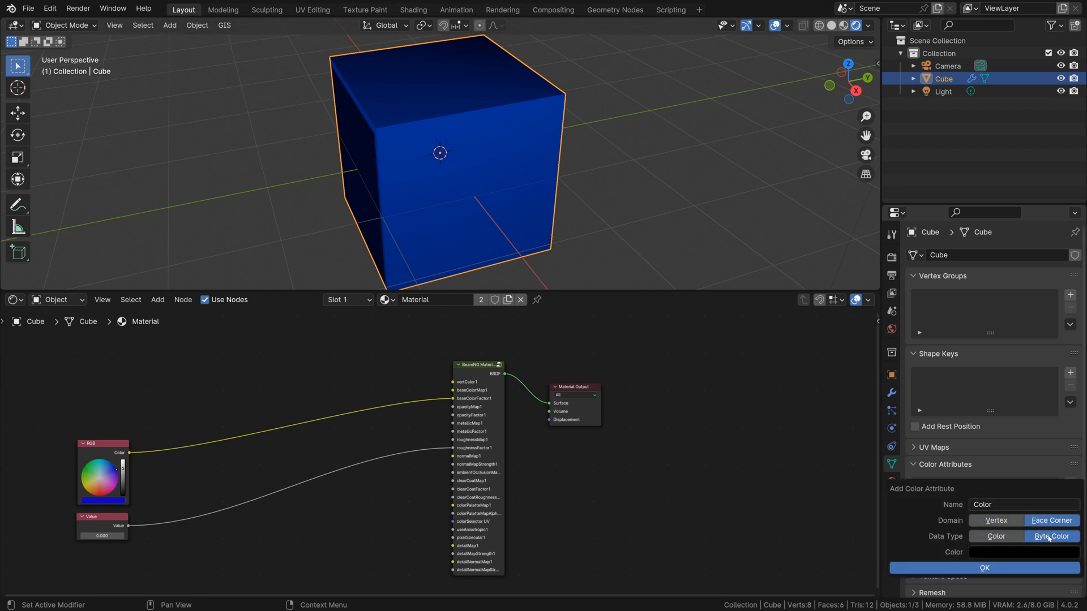
left_click(1026, 550)
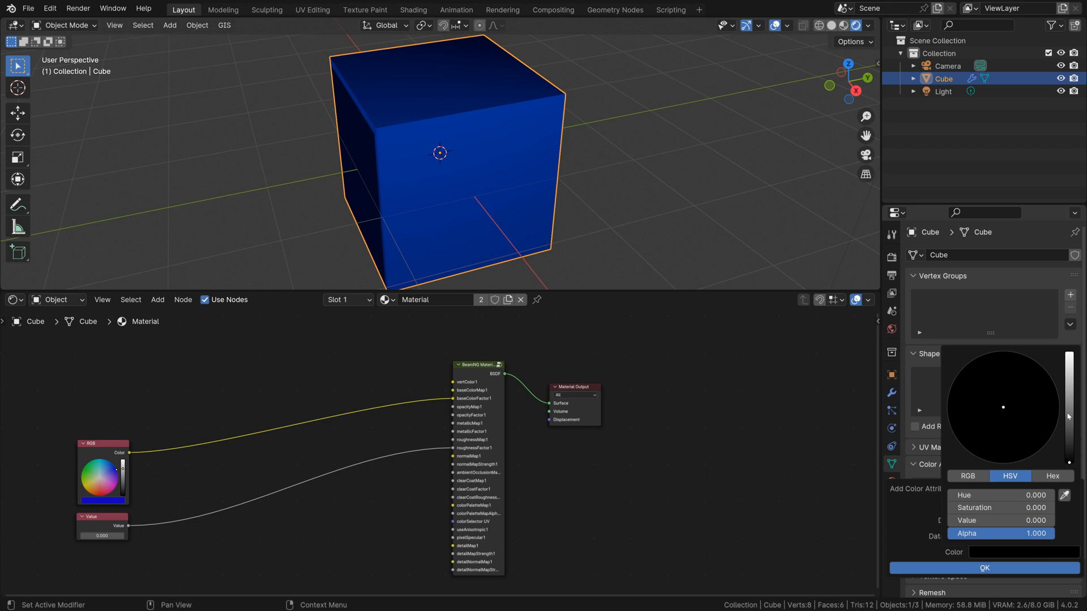
left_click_drag(1067, 417, 1068, 354)
left_click(985, 567)
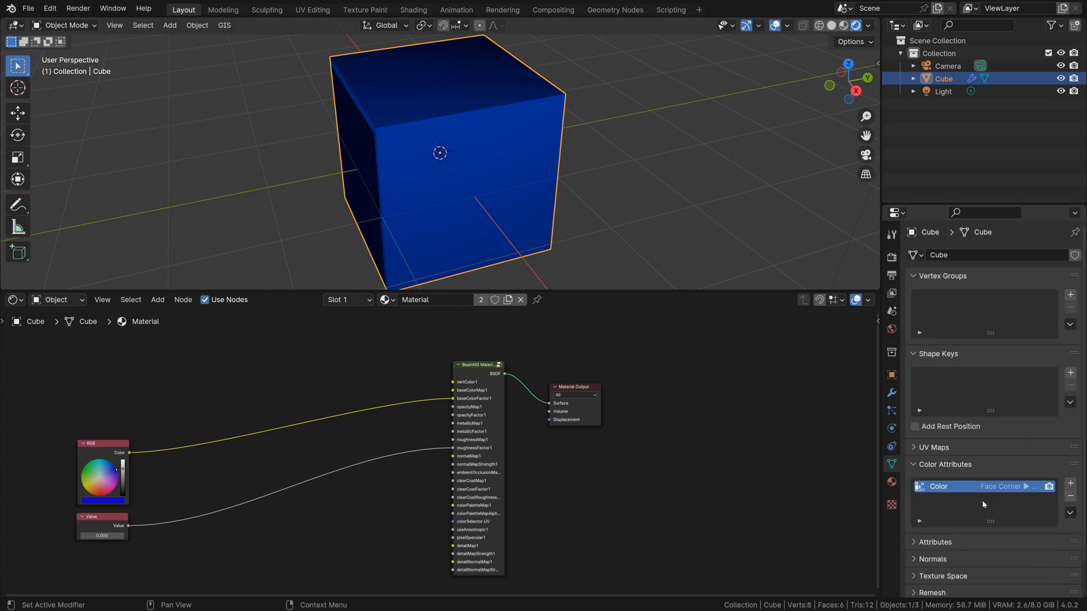
Add an Attribute node to the cube's material in the Shader Editor
scroll(983, 502, "down", 2)
key("F3")
type("att")
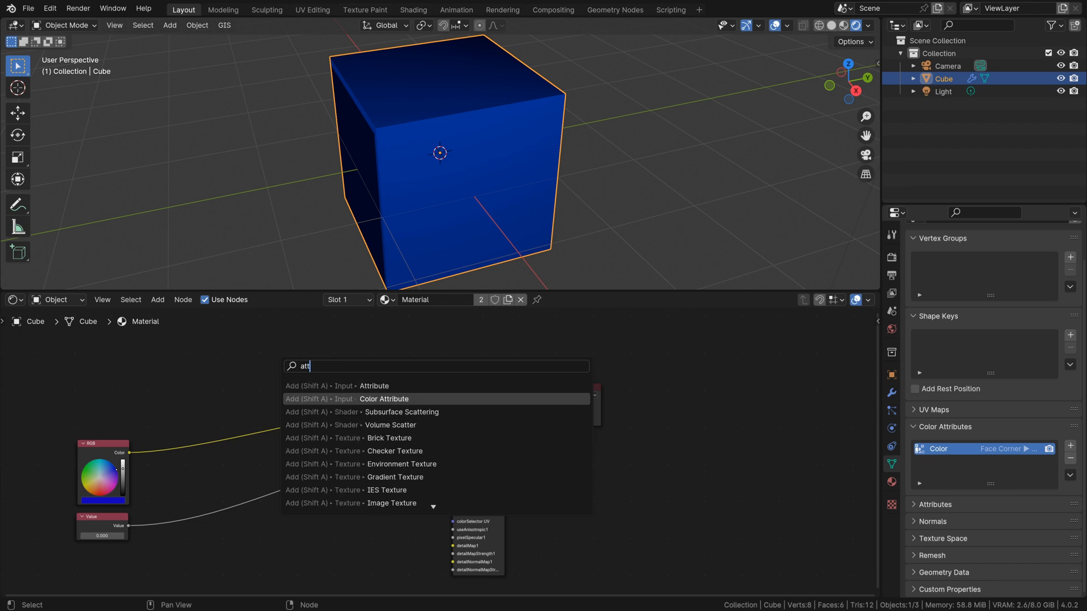
key("Return")
left_click(277, 401)
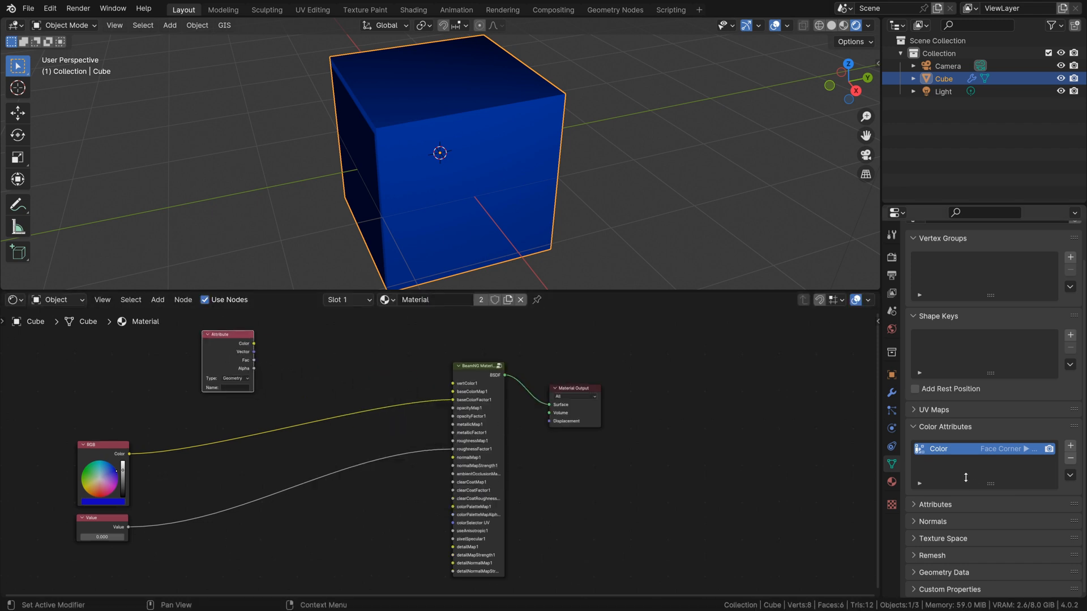
Set the Attribute node's name to Color, connect its Color output to vertColor1, and place it above the RGB node
double_click(937, 449)
key("ctrl+c")
double_click(234, 387)
key("ctrl+v")
left_click_drag(254, 347, 423, 385)
left_click_drag(233, 337, 115, 366)
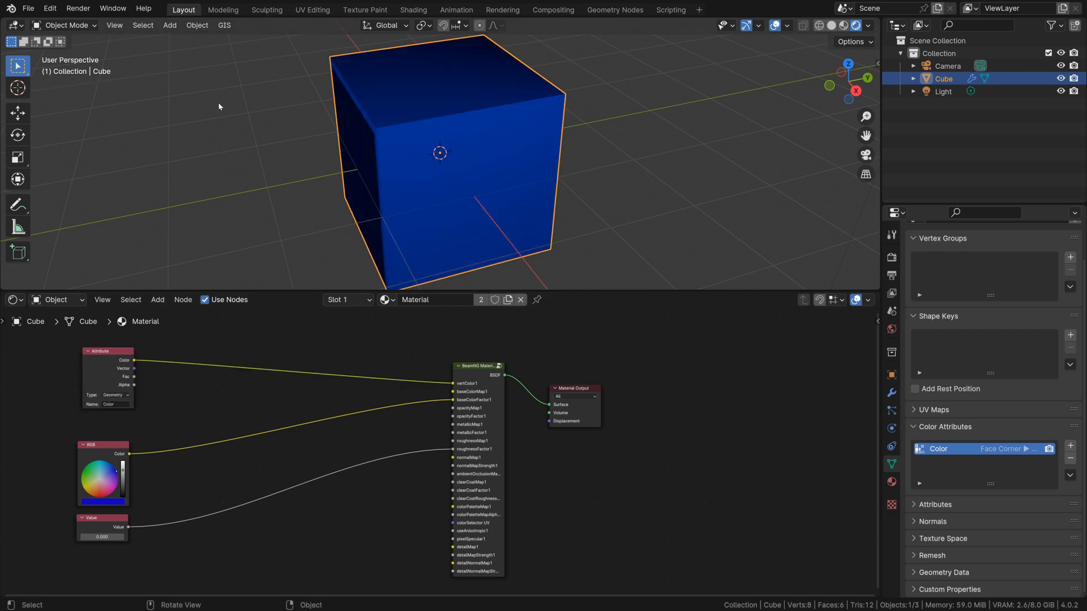
Switch the cube to Vertex Paint mode and set the brush color to black
left_click_drag(295, 292, 296, 367)
middle_click_drag(301, 410, 307, 427)
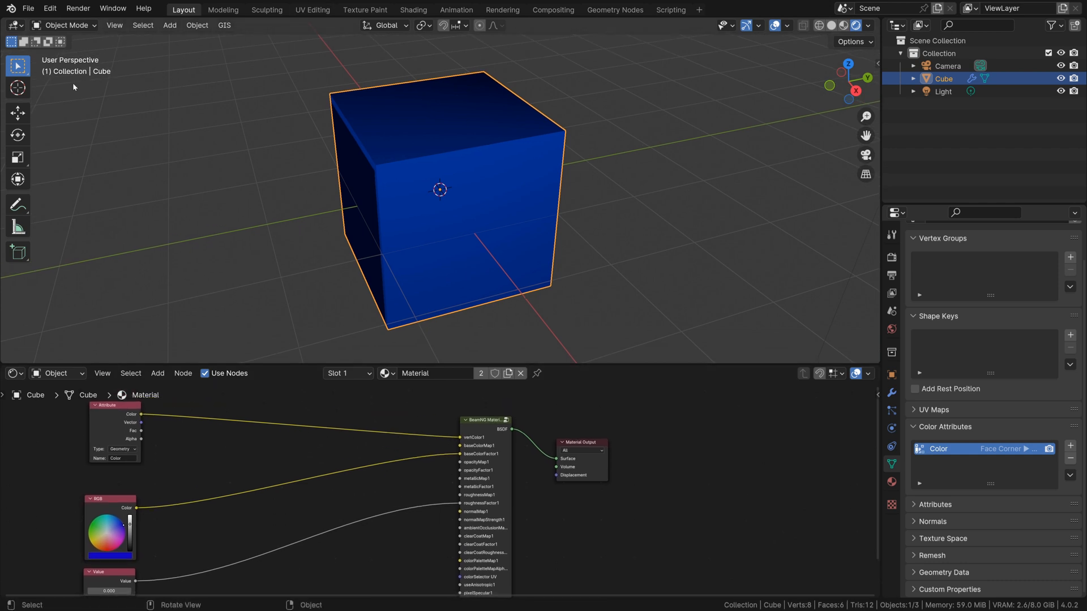
left_click(64, 25)
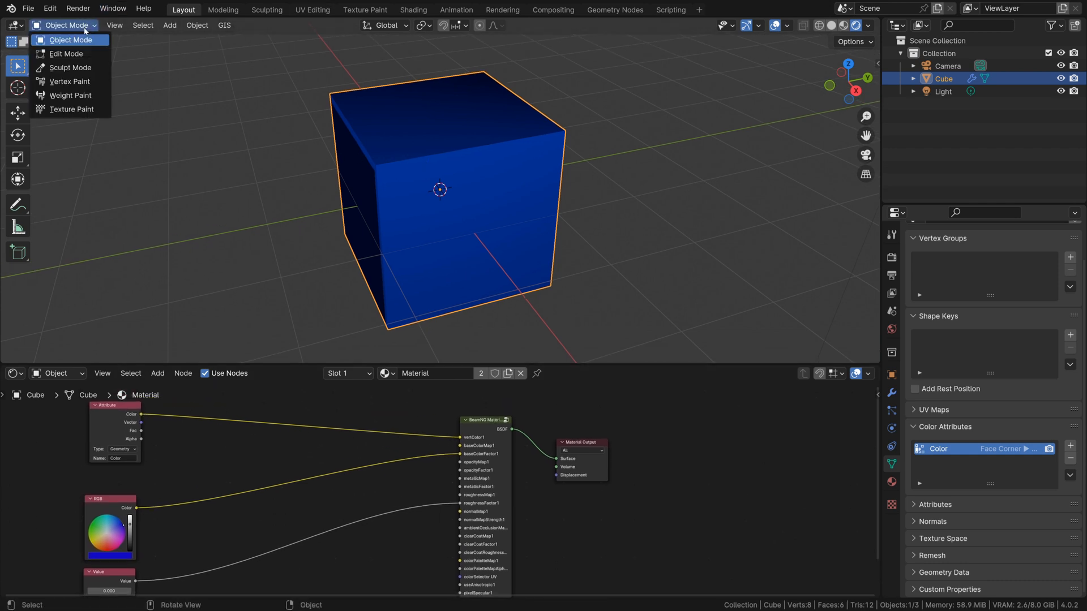
left_click(89, 110)
left_click(79, 25)
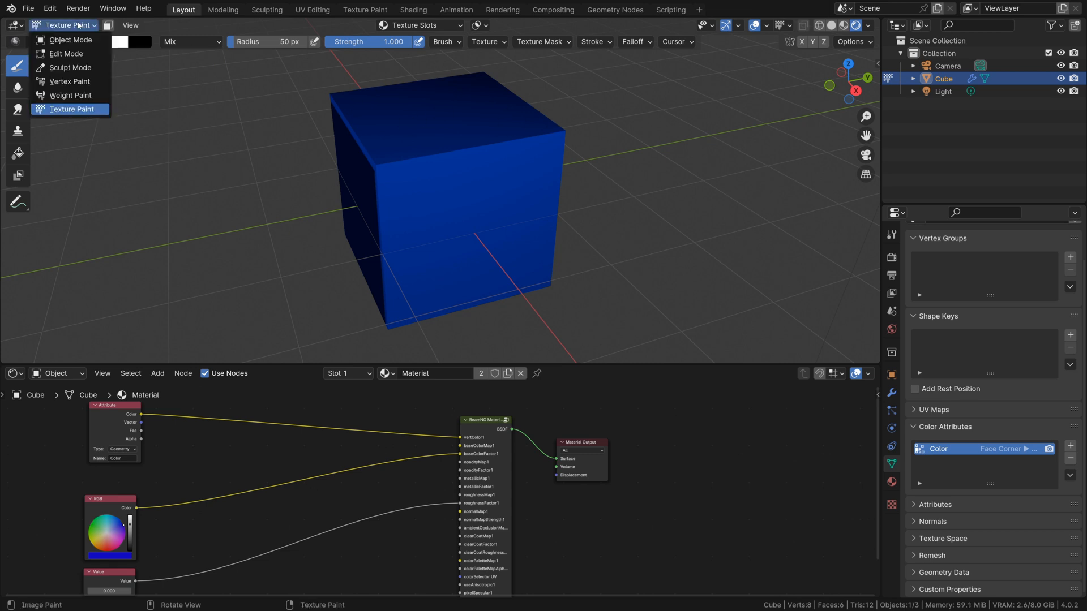
left_click(71, 82)
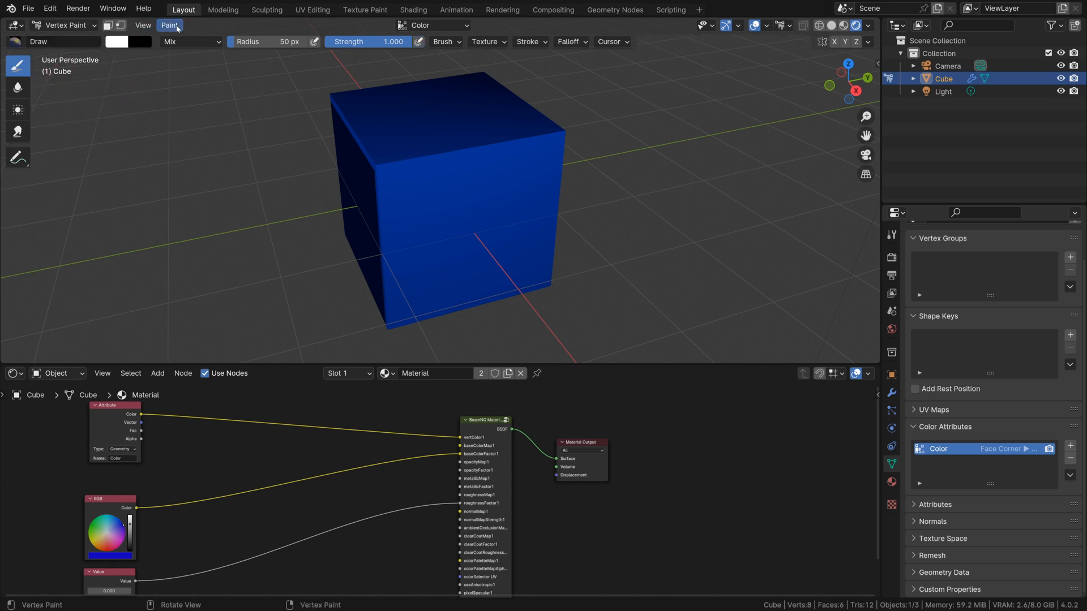
left_click(124, 44)
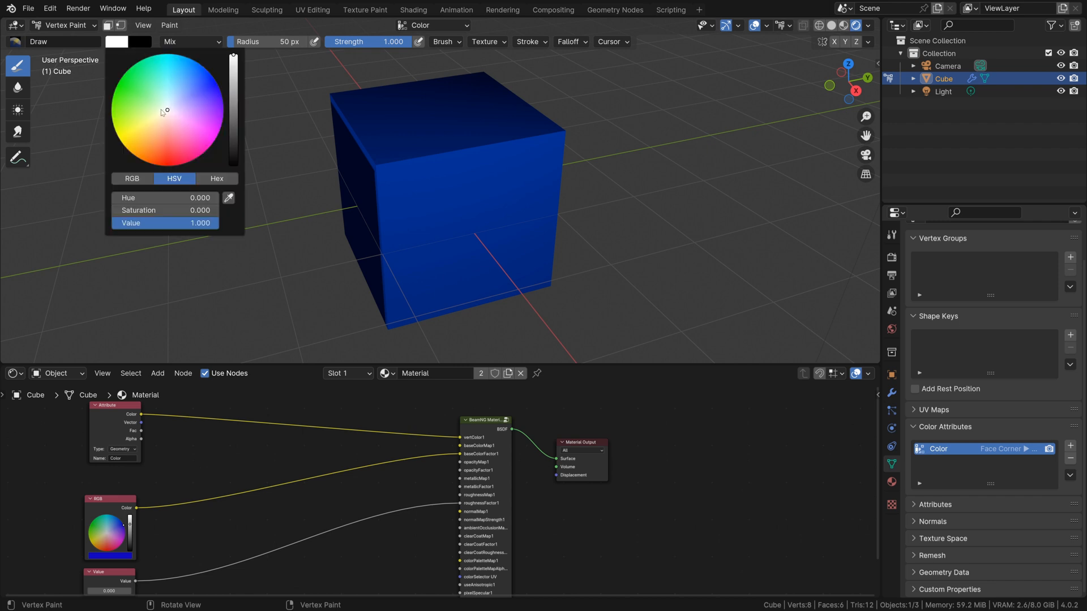
left_click_drag(231, 103, 232, 165)
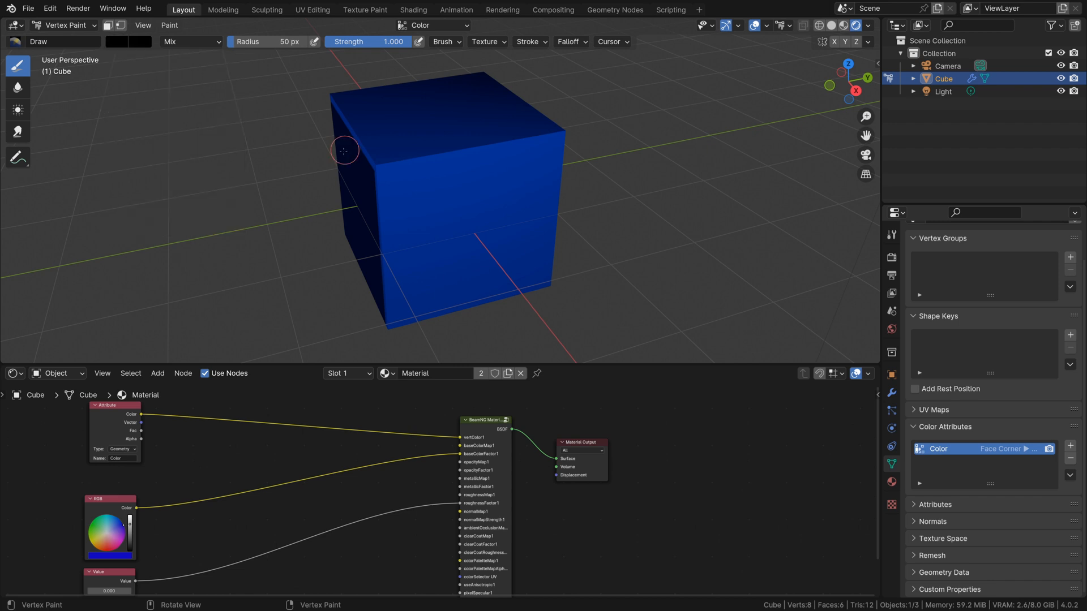
Try painting black onto several corner vertices of the cube from different sides
left_click(374, 163)
middle_click_drag(374, 162, 449, 169)
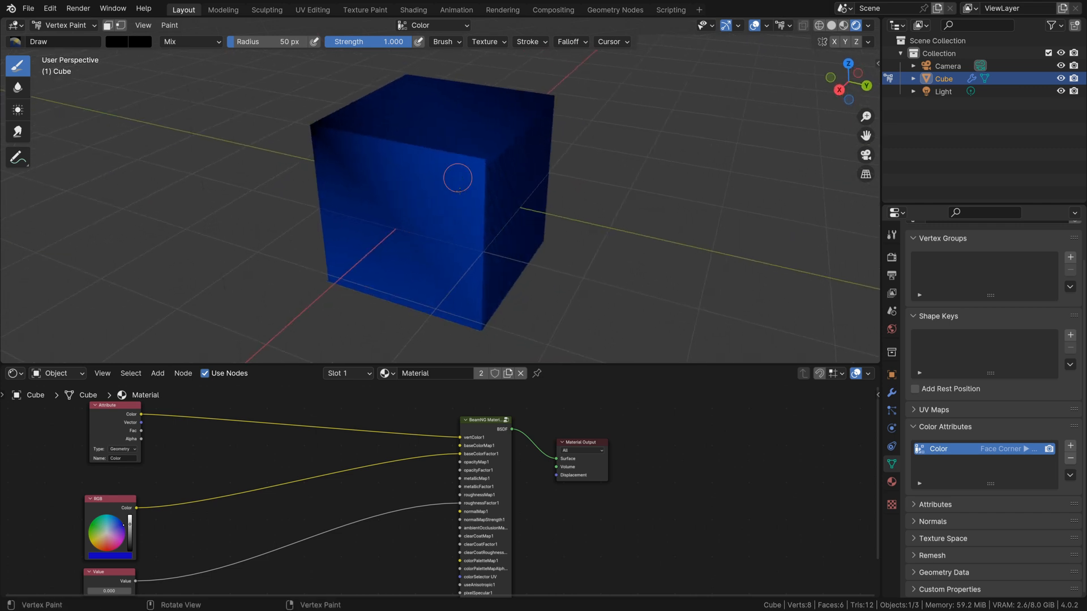
left_click(482, 326)
middle_click_drag(483, 326, 439, 296)
mouse_move(548, 262)
middle_mouse_down()
mouse_move(538, 160)
mouse_move(516, 194)
mouse_move(586, 165)
middle_mouse_up()
middle_click_drag(540, 134, 503, 169)
left_click(464, 147)
mouse_move(444, 185)
middle_mouse_down()
mouse_move(567, 158)
mouse_move(502, 186)
mouse_move(464, 225)
middle_mouse_up()
Undo the black corner strokes and the switch to Vertex Paint mode
key("ctrl+z")
key("ctrl+z")
key("ctrl+z")
key("ctrl+z")
Subdivide the cube's whole mesh three times in Edit Mode and return to Object Mode
right_click(405, 194)
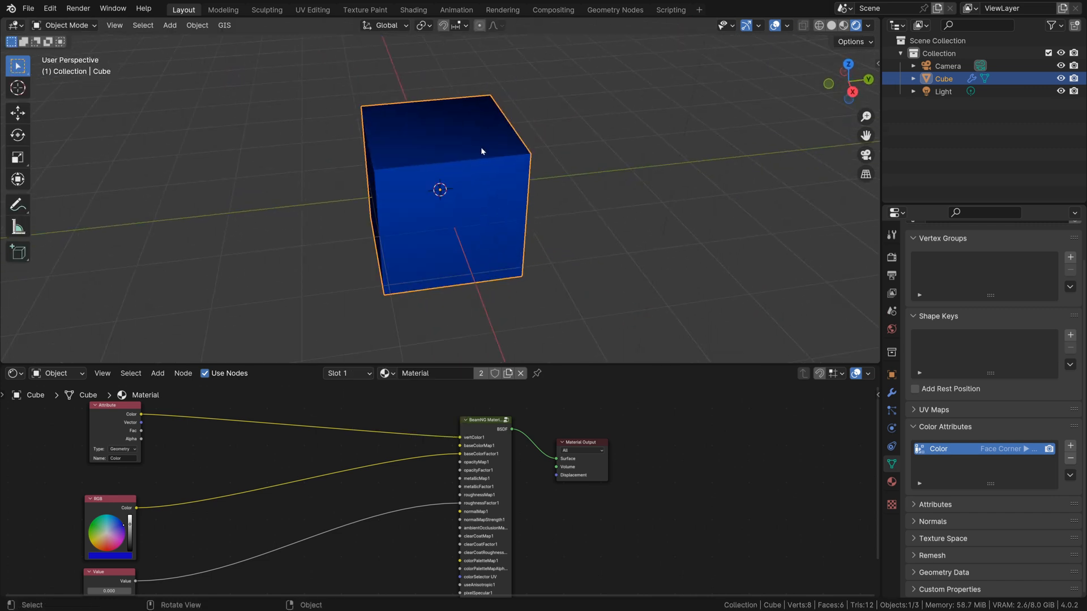
key("Tab")
right_click(424, 204)
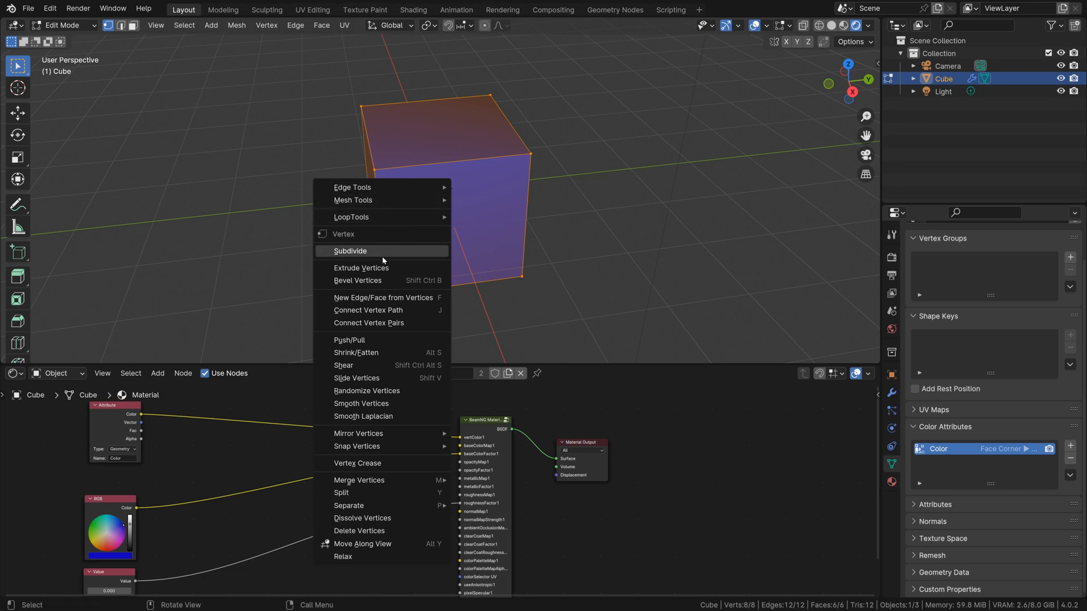
left_click(425, 250)
right_click(442, 239)
left_click(442, 239)
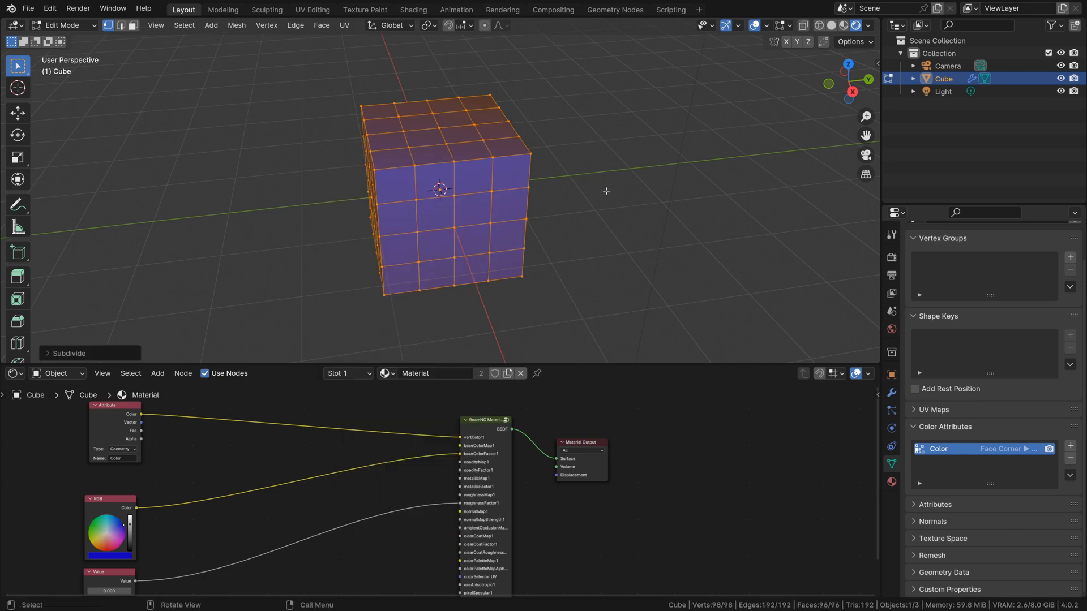
right_click(448, 168)
left_click(448, 168)
scroll(431, 159, "up", 4)
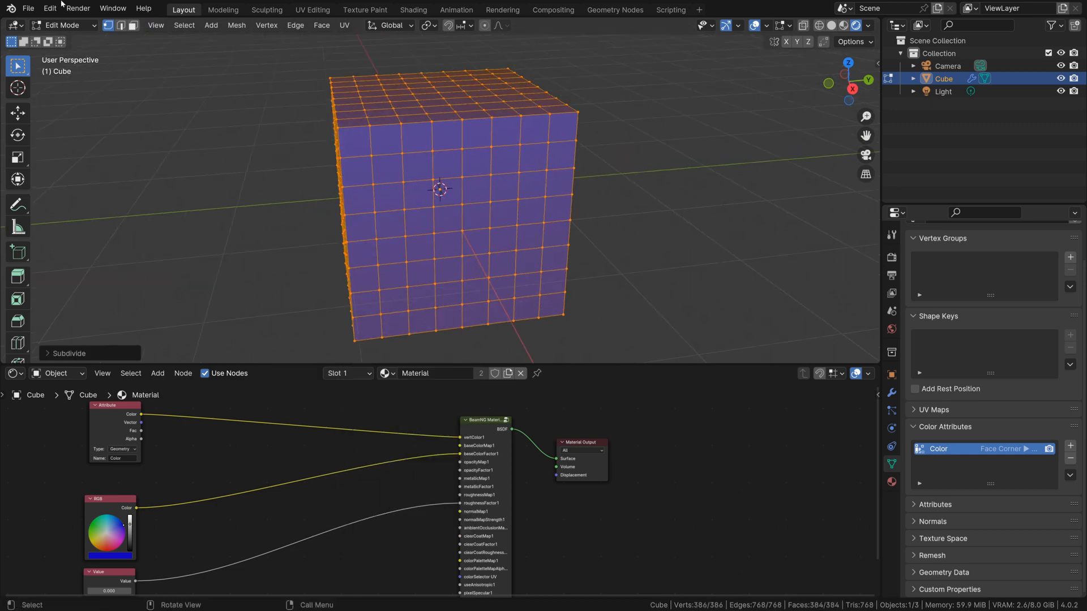
key("Tab")
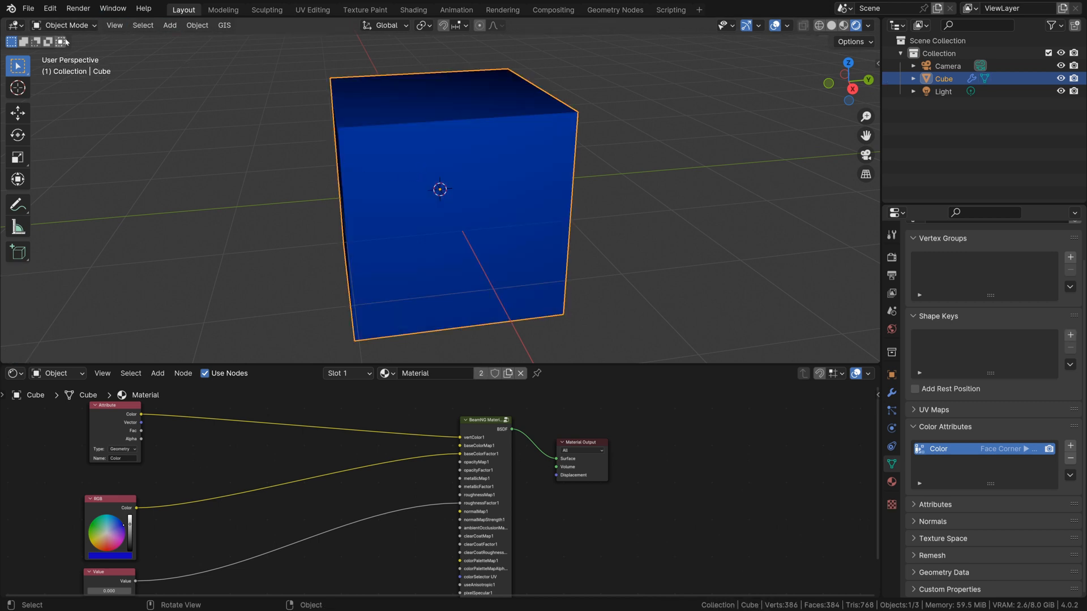
Switch the subdivided cube to Vertex Paint mode and fill all its vertex colors with black using Set Vertex Colors
left_click(63, 25)
left_click(69, 80)
left_click(200, 25)
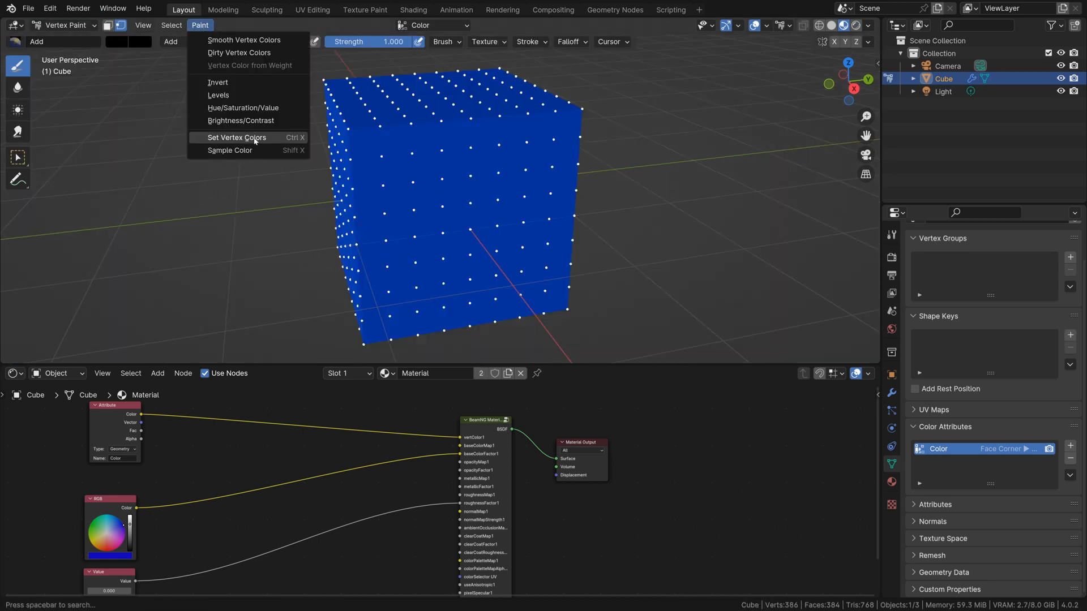
left_click(235, 138)
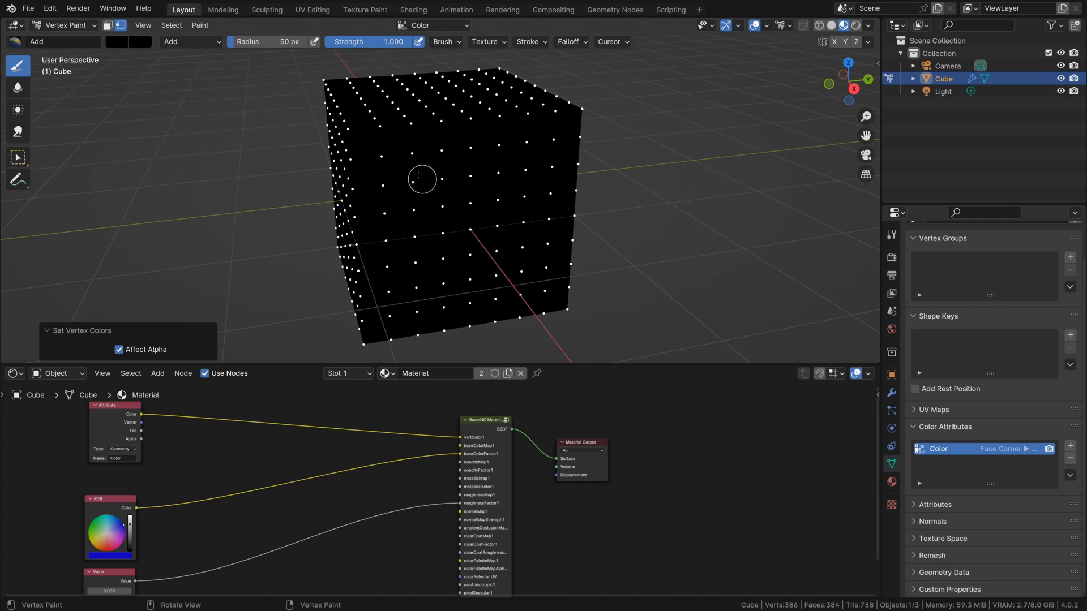
Set the brush color to white and paint scattered patches over the cube's side and top faces
left_click(113, 42)
left_click_drag(240, 125, 240, 57)
mouse_move(370, 158)
left_mouse_down()
mouse_move(393, 179)
mouse_move(468, 171)
mouse_move(443, 148)
left_mouse_up()
mouse_move(471, 248)
left_mouse_down()
mouse_move(400, 267)
mouse_move(396, 294)
left_mouse_up()
left_click_drag(514, 241, 543, 204)
middle_click_drag(543, 204, 498, 213)
mouse_move(497, 213)
left_mouse_down()
mouse_move(368, 214)
mouse_move(342, 300)
left_mouse_up()
middle_click_drag(375, 277, 432, 61)
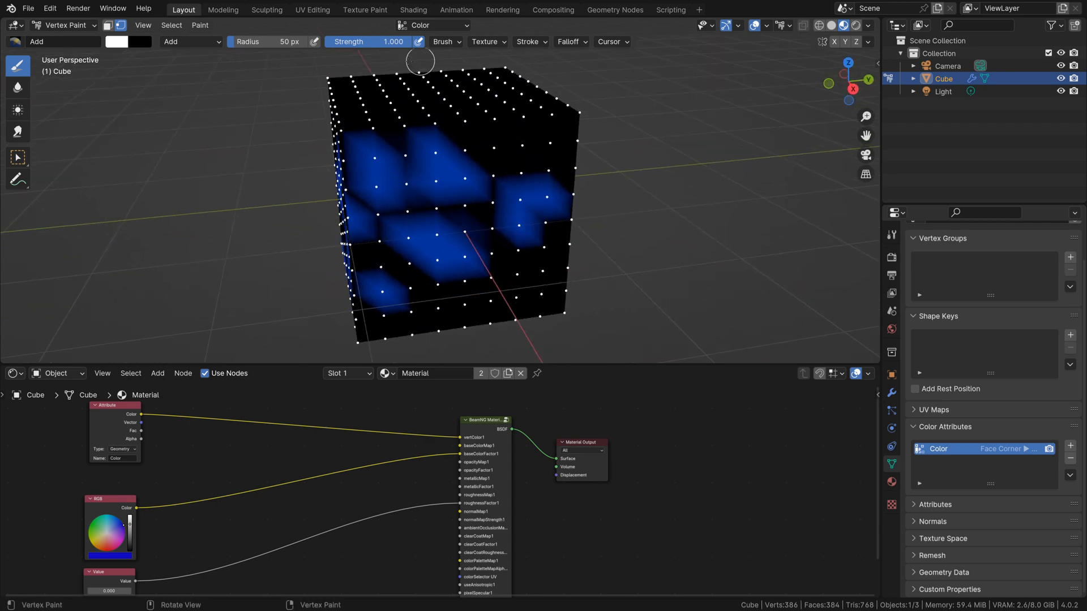
middle_click_drag(477, 108, 627, 155)
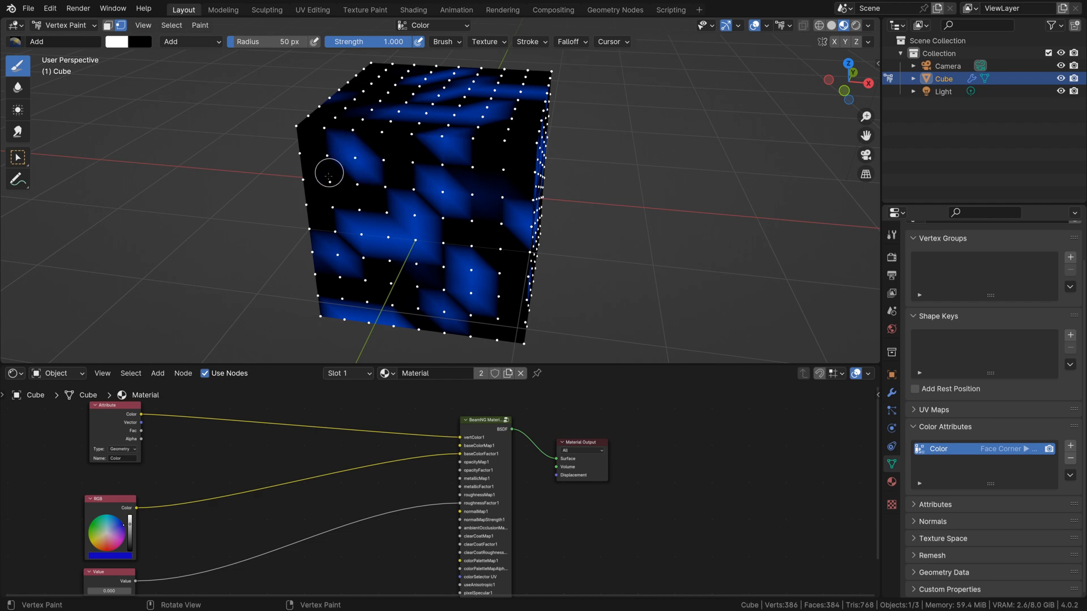
middle_click_drag(503, 134, 455, 133)
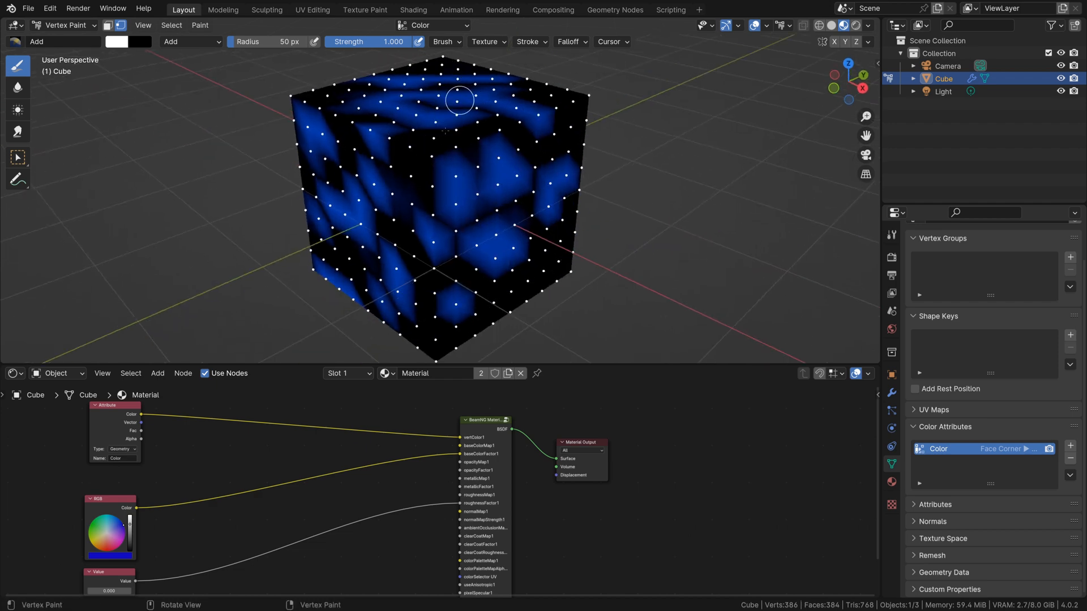
Check the painted cube in Object Mode and blend its vertex colors using the Smear brush at a 179 px radius
scroll(472, 92, "down", 3)
left_click(65, 25)
left_click(72, 39)
scroll(428, 273, "up", 5)
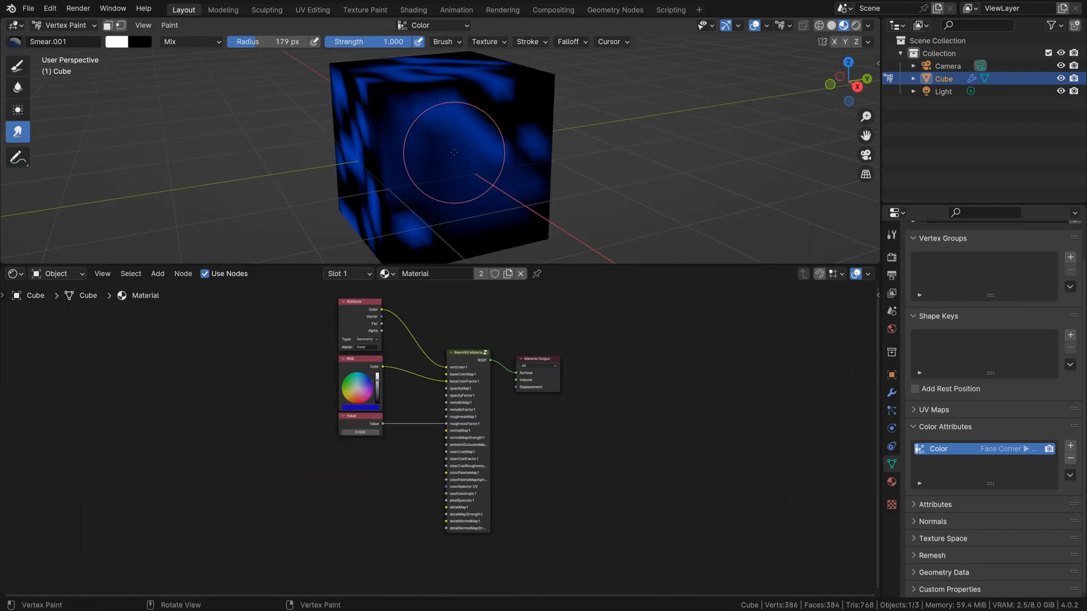
mouse_move(448, 134)
middle_mouse_down()
mouse_move(358, 182)
mouse_move(449, 146)
mouse_move(451, 203)
mouse_move(480, 117)
mouse_move(291, 212)
mouse_move(473, 187)
mouse_move(396, 93)
mouse_move(430, 181)
mouse_move(421, 238)
middle_mouse_up()
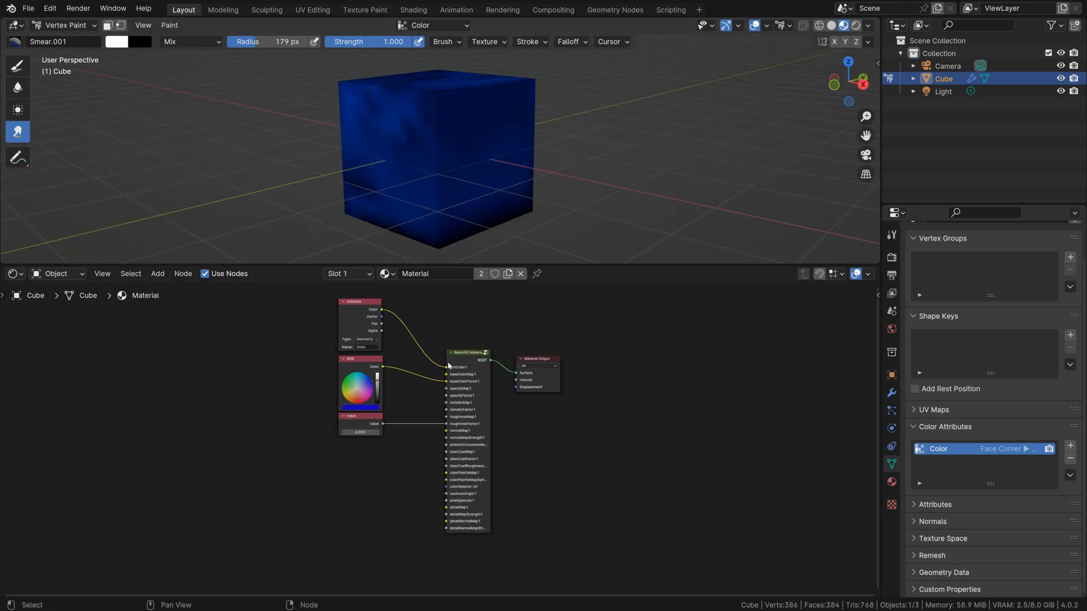
Add a BeamNG Material 2 Stage PBR node to the cube's material and place it beside the existing BeamNG node
key("F3")
key("Escape")
left_click(164, 277)
mouse_move(221, 435)
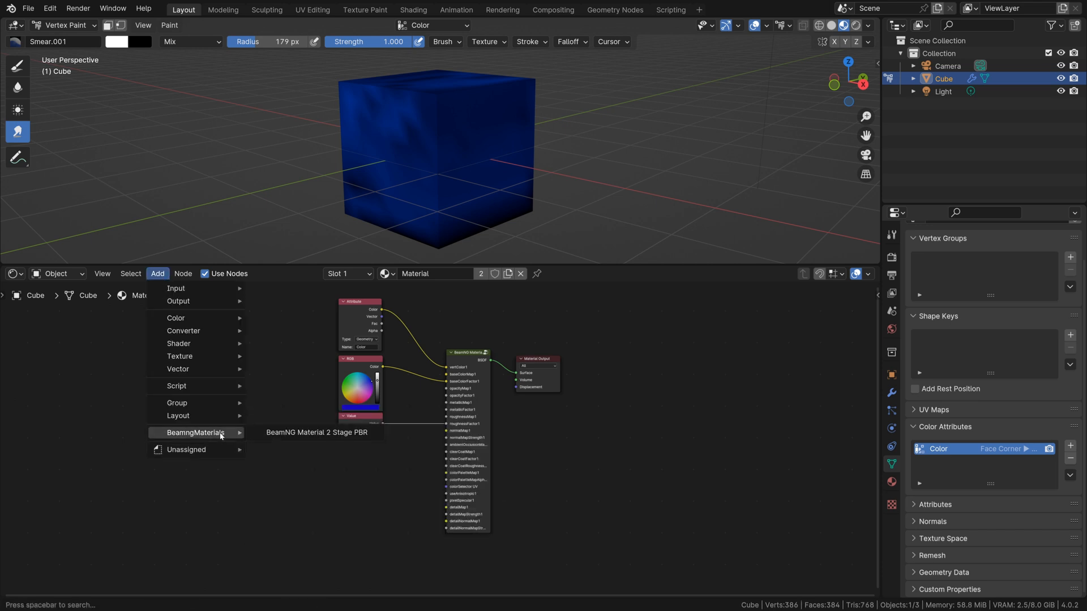
left_click(353, 435)
left_click(313, 406)
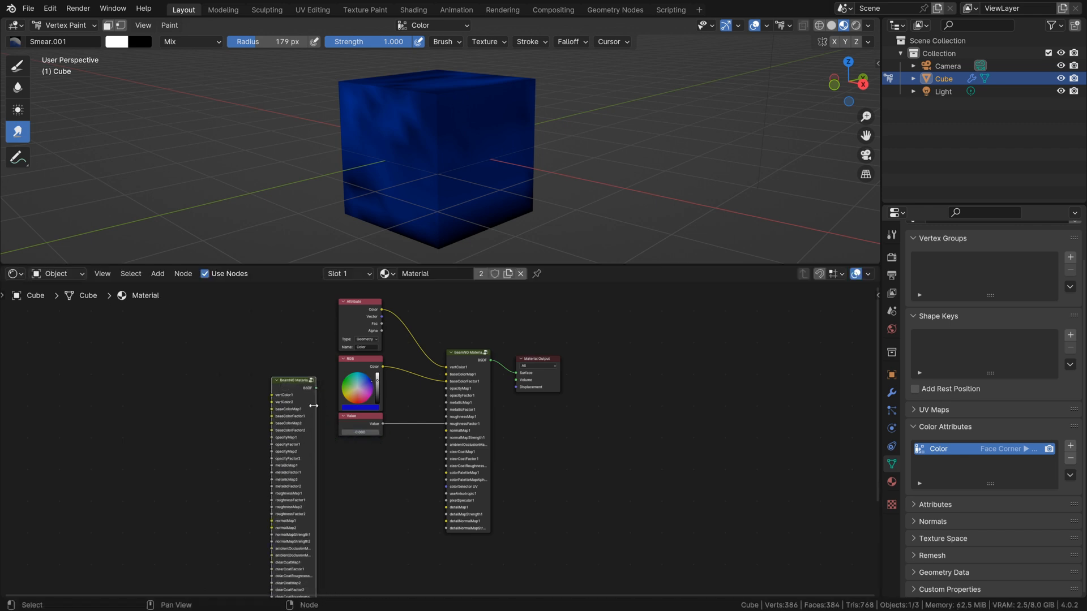
left_click_drag(287, 390, 551, 346)
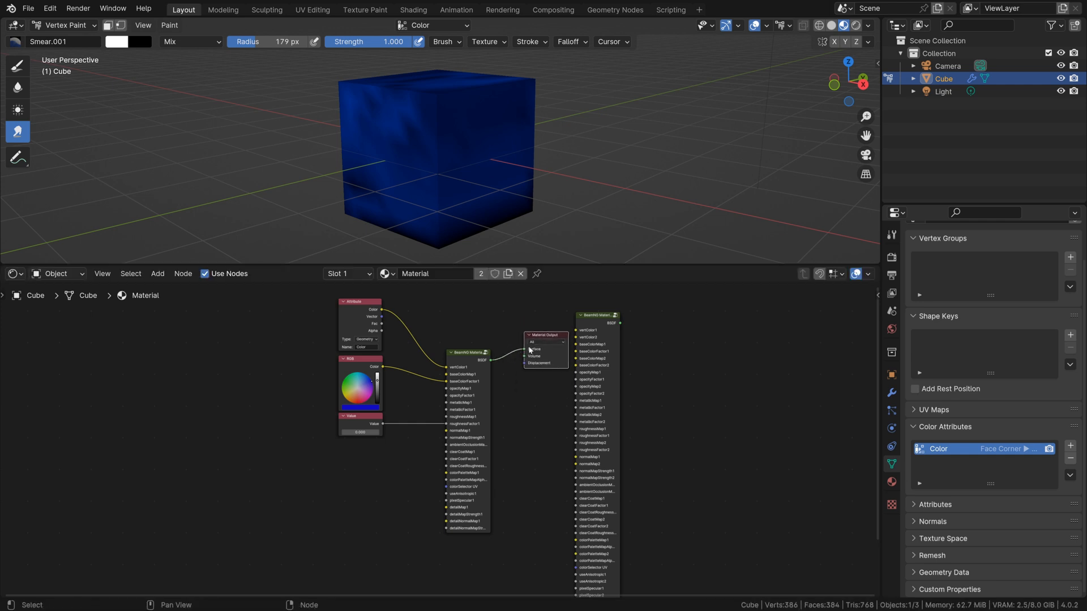
Move the Attribute, RGB and Value links to vertColor1, baseColorFactor1 and roughnessFactor1 on the 2 Stage node and delete the old BeamNG node
left_click_drag(446, 371, 576, 330)
left_click_drag(447, 383, 524, 356)
left_click_drag(446, 428, 458, 419)
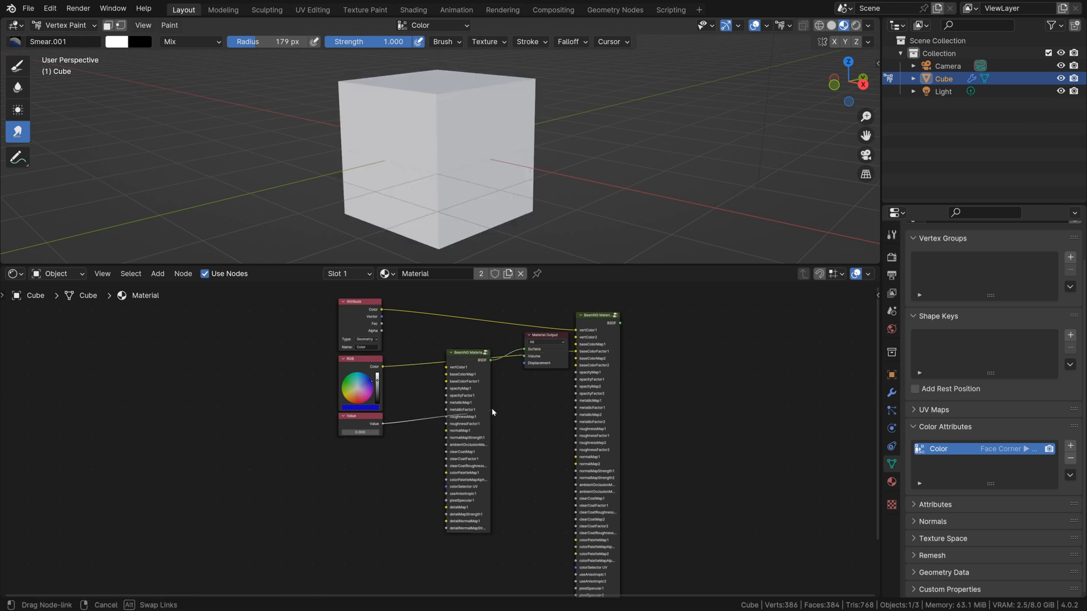
left_click_drag(547, 414, 576, 436)
key("x")
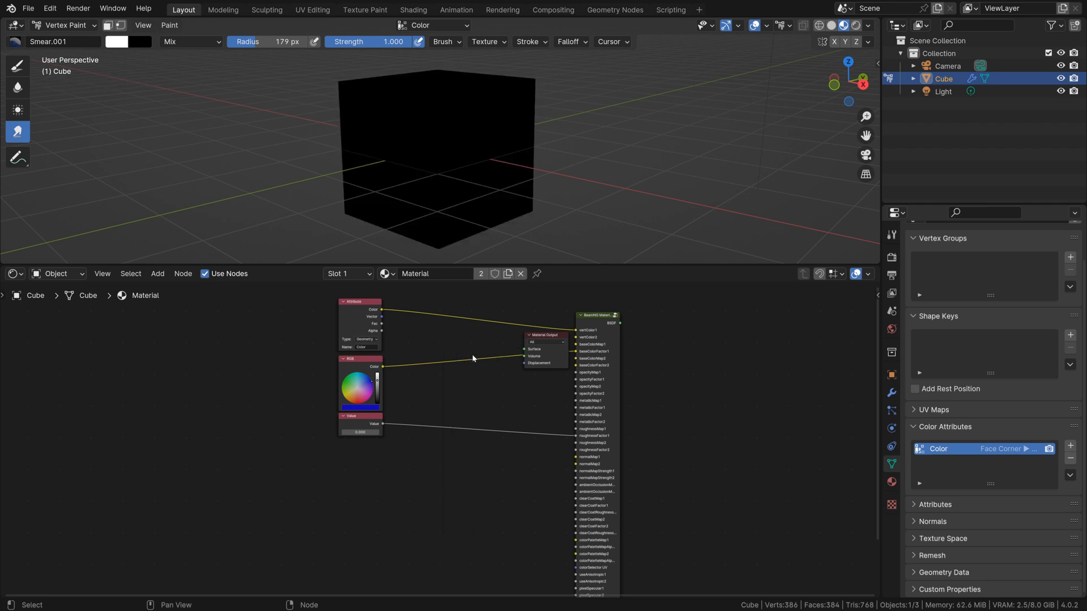
Connect the 2 Stage node's BSDF to the Material Output's Surface and return the cube to Object Mode
left_click_drag(560, 339, 525, 326)
left_click_drag(650, 328, 594, 313)
scroll(457, 355, "up", 1)
middle_click_drag(456, 356, 448, 330)
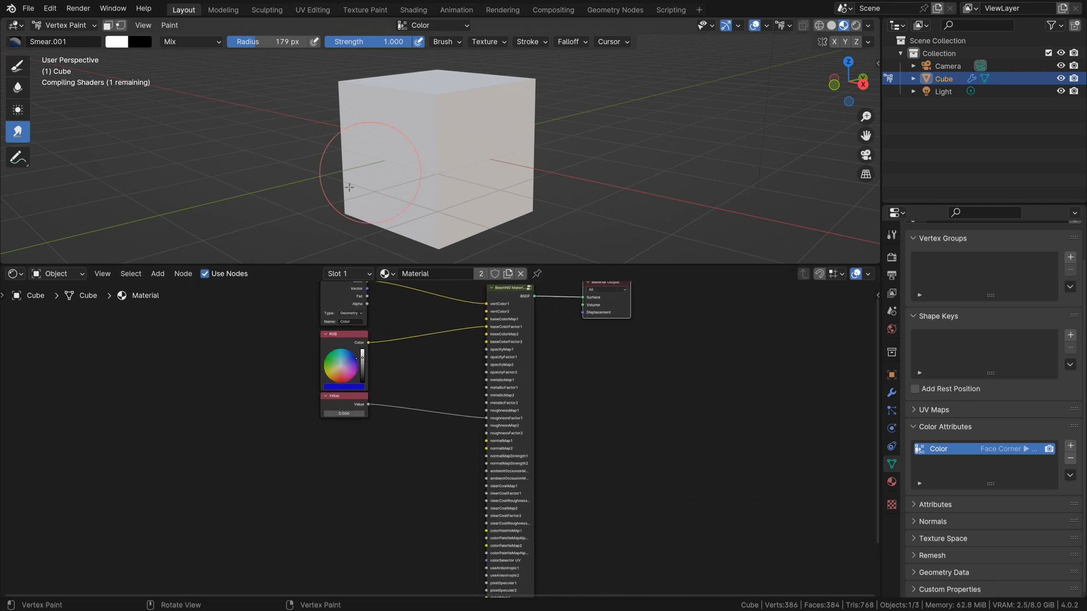
left_click(82, 27)
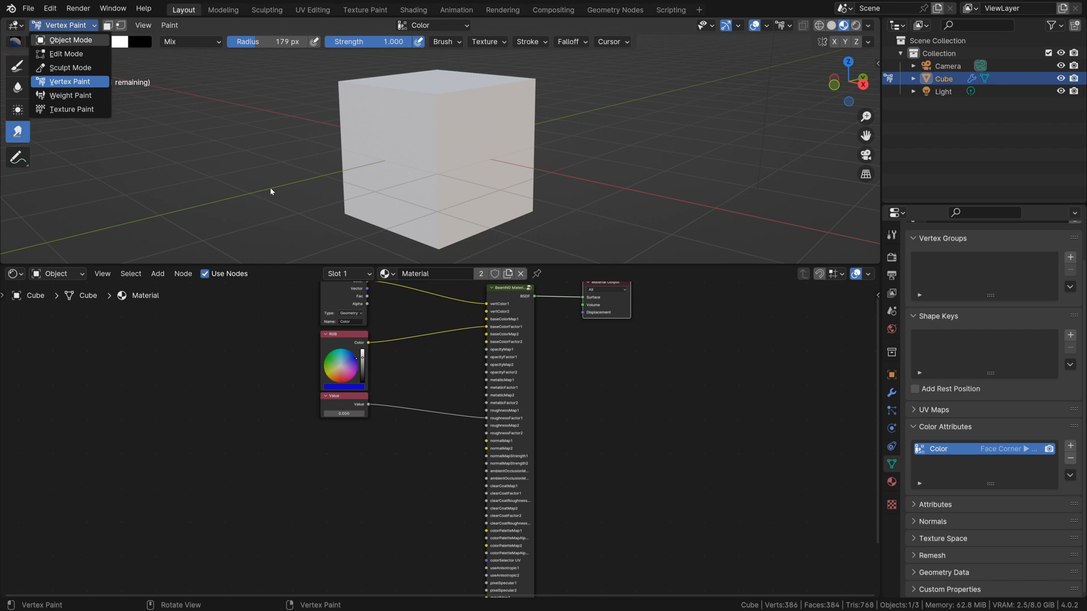
key("Return")
Add an Image Texture node holding a new blank 1024 px image named opacity
scroll(426, 328, "down", 1)
middle_click_drag(427, 328, 451, 340)
key("F3")
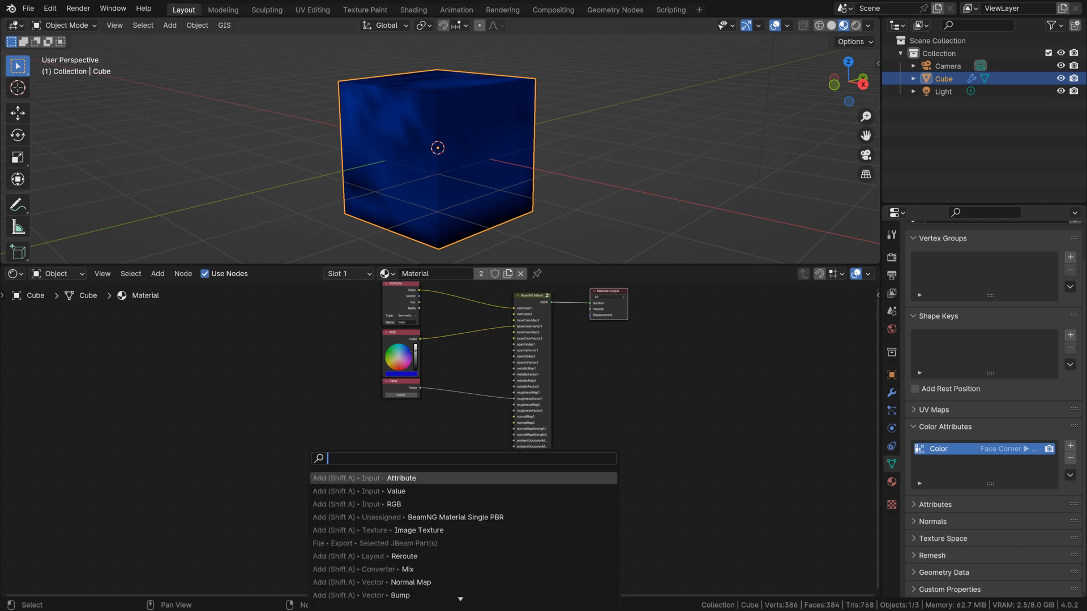
type("im")
key("Return")
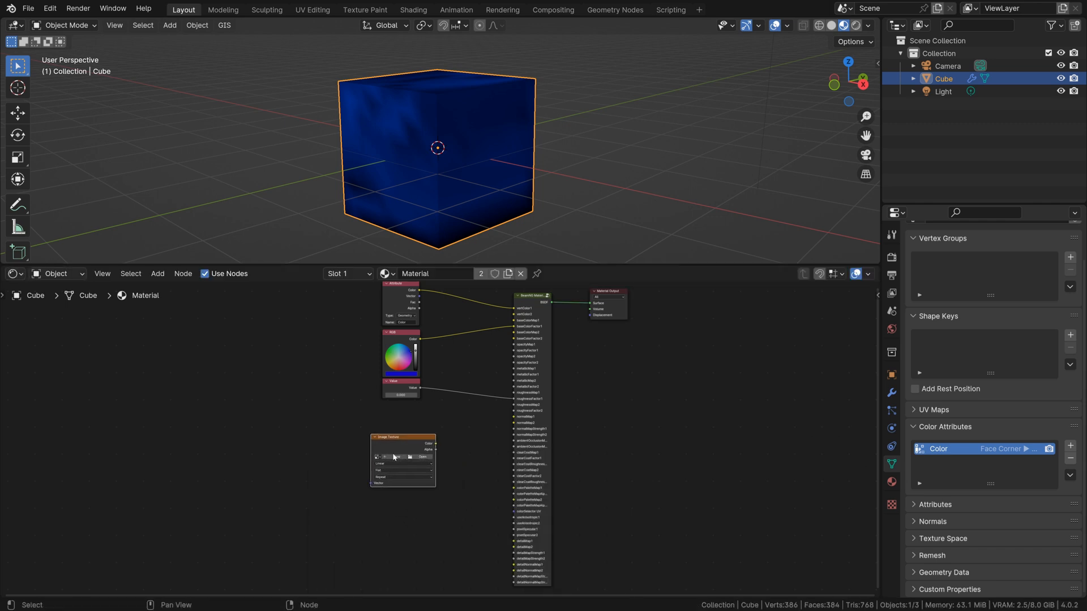
left_click(396, 448)
left_click(382, 458)
left_click(423, 481)
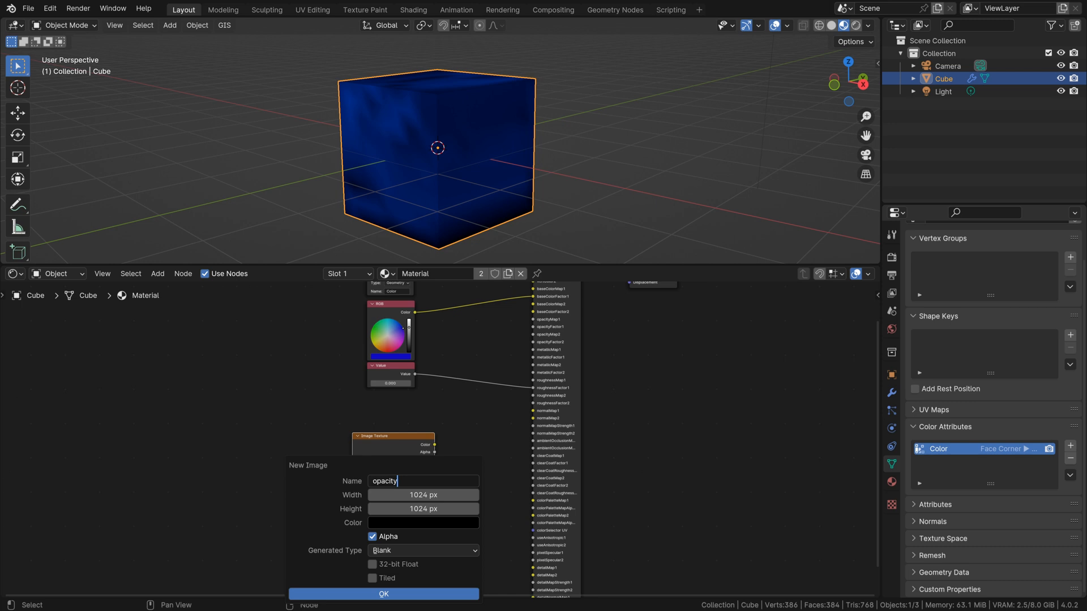
key("Return")
Set the opacity texture's color space to Non-Color and connect its Color output to opacityMap1
scroll(441, 464, "up", 2)
left_click(389, 525)
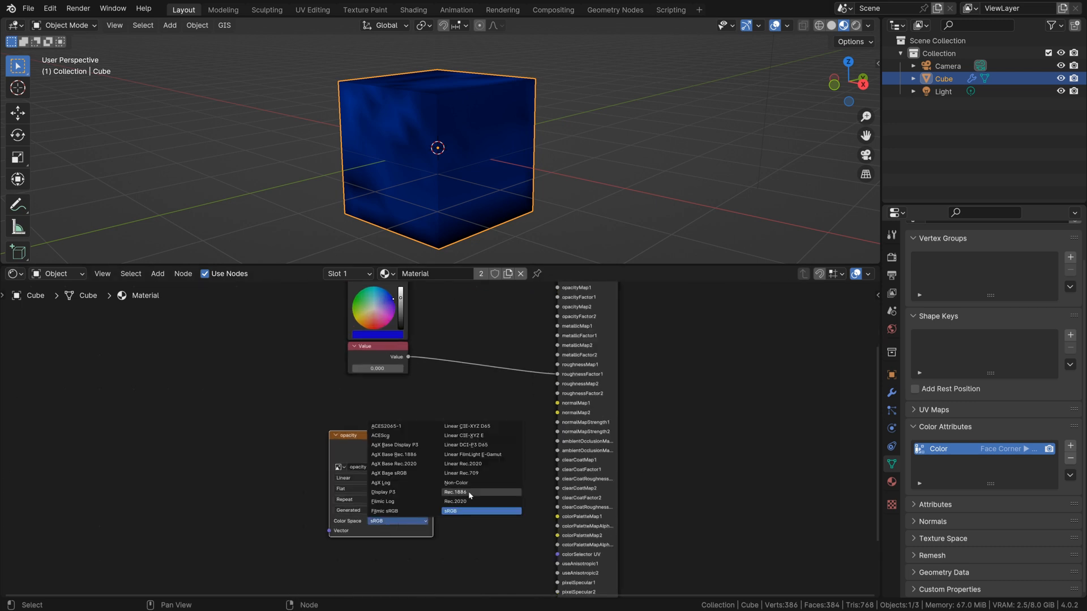
left_click(469, 481)
scroll(397, 391, "down", 1)
left_click_drag(374, 425, 369, 402)
left_click(368, 402)
middle_click_drag(441, 454, 370, 483)
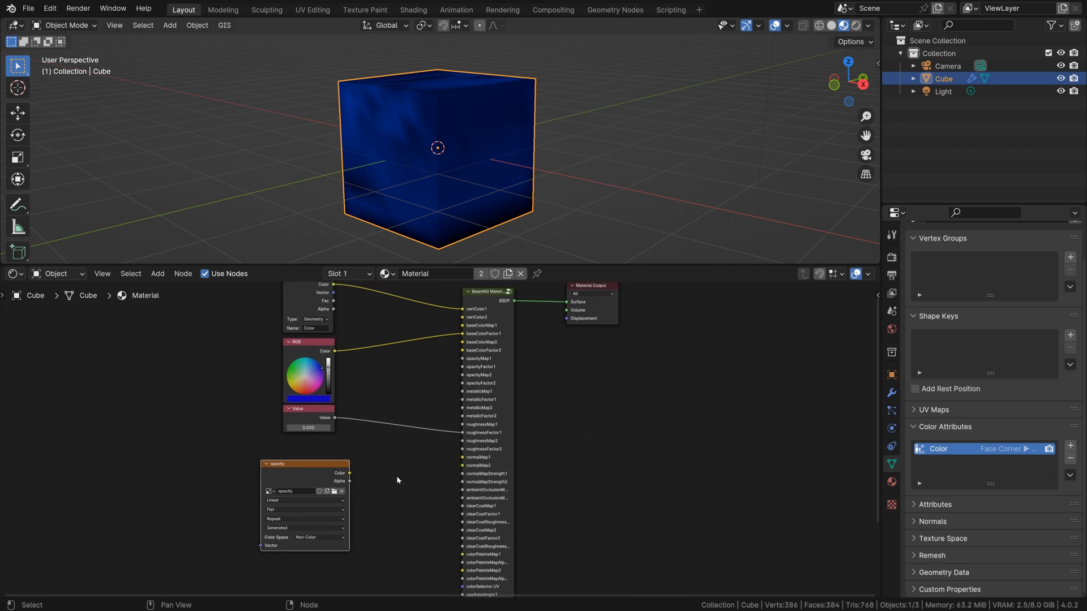
left_click_drag(349, 474, 463, 358)
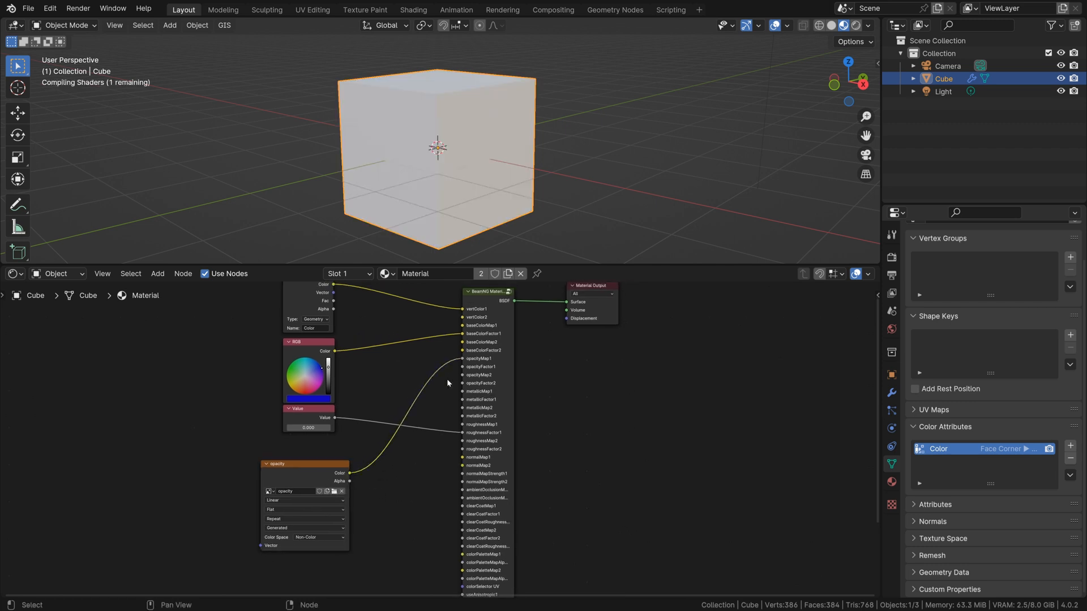
left_click_drag(326, 468, 326, 456)
middle_click_drag(426, 146, 491, 143, "shift")
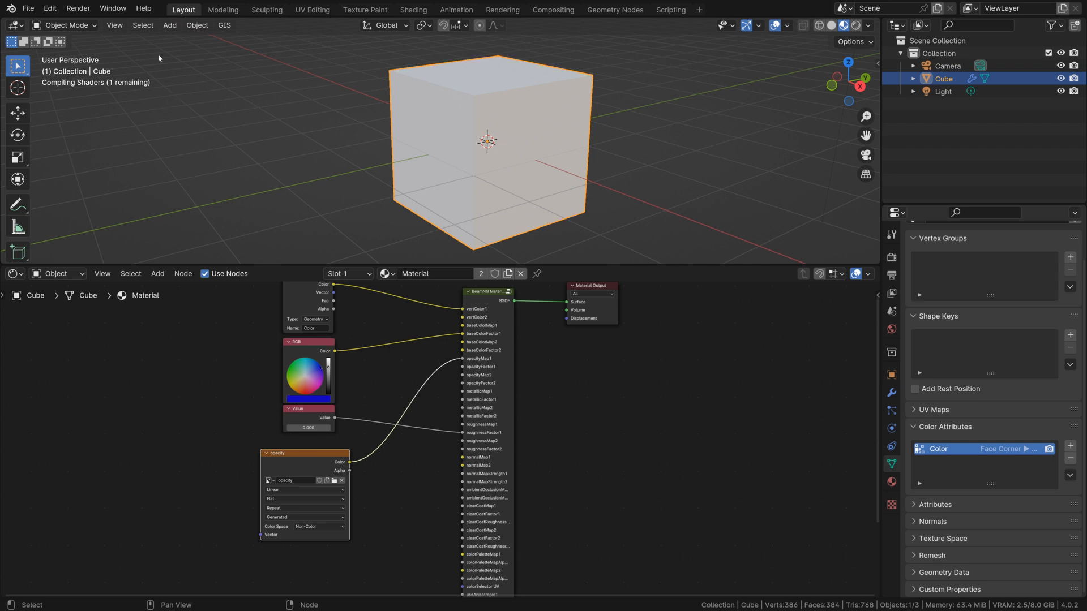
Switch to the Texture Paint workspace and show the cube in Material Preview shading
left_click(372, 11)
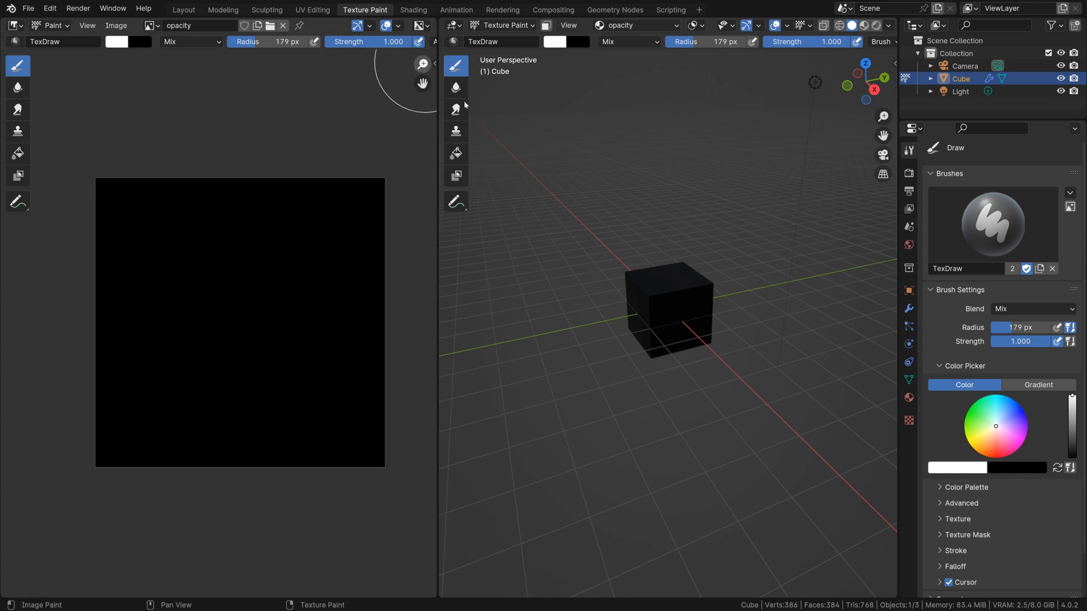
scroll(630, 255, "up", 4)
left_click(863, 25)
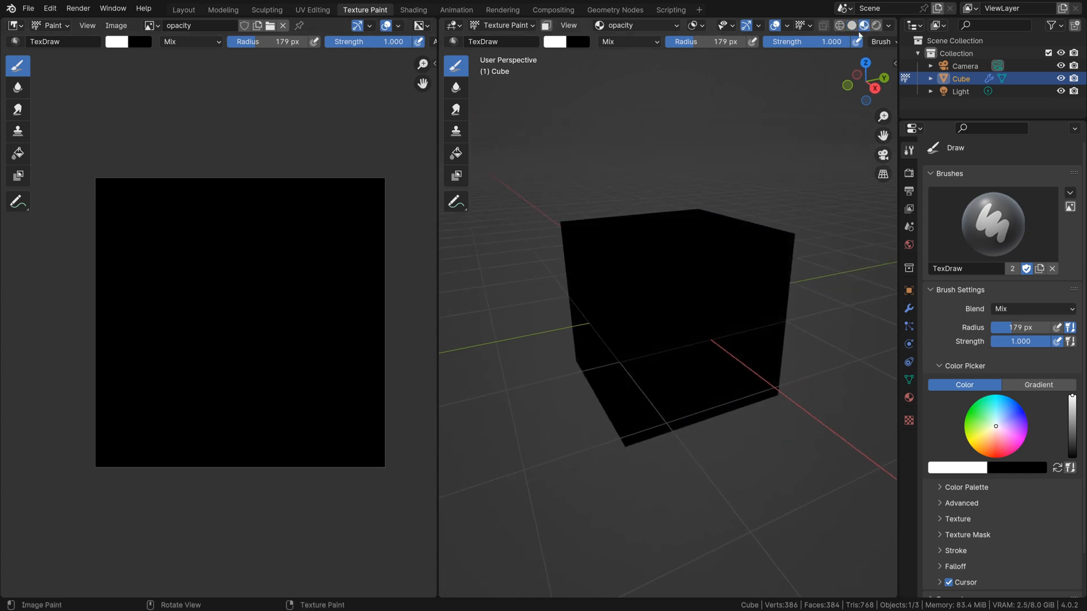
middle_click_drag(632, 240, 687, 289)
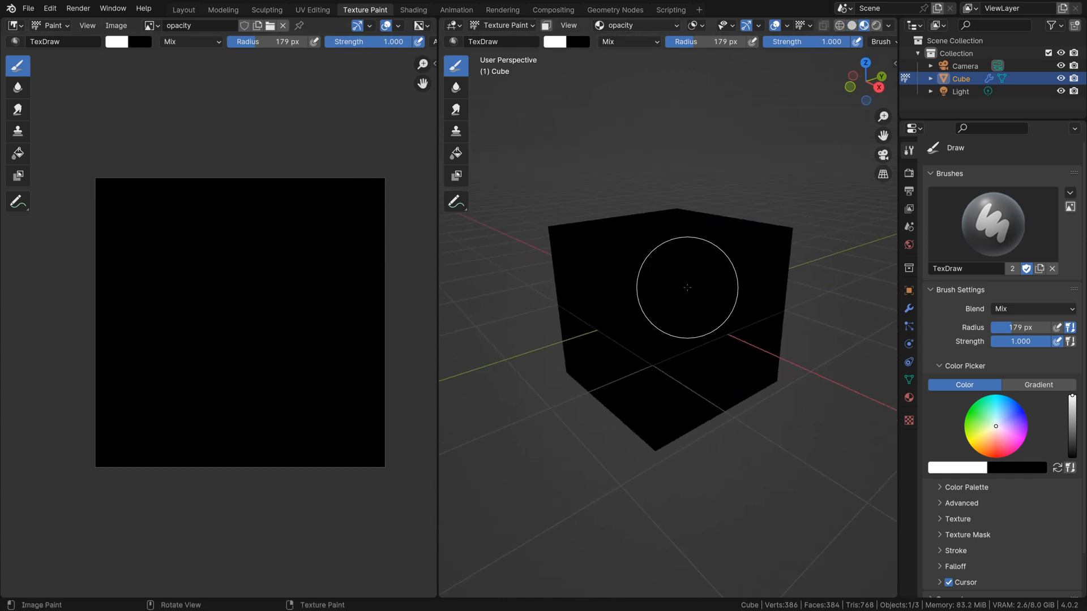
middle_click_drag(703, 114, 684, 161)
Paint most of the opacity image white, with black bands along its upper and lower edges
left_click(125, 43)
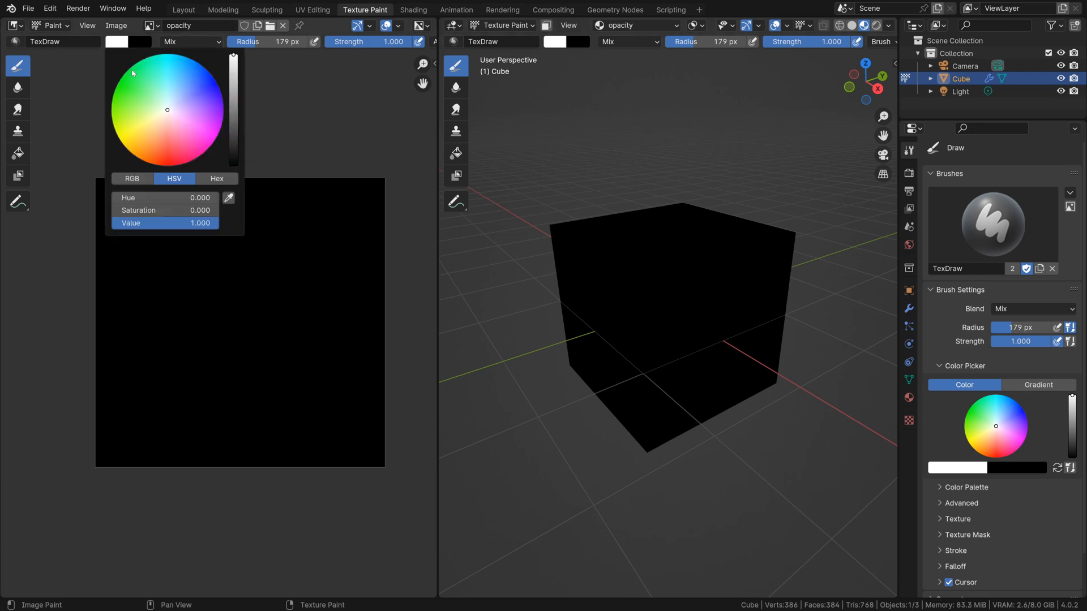
left_click(327, 165)
mouse_move(295, 272)
left_mouse_down()
mouse_move(170, 355)
mouse_move(283, 269)
left_mouse_up()
middle_click_drag(681, 388, 686, 393)
mouse_move(349, 230)
left_mouse_down()
mouse_move(160, 236)
mouse_move(306, 274)
mouse_move(336, 349)
mouse_move(131, 396)
mouse_move(305, 392)
mouse_move(369, 243)
mouse_move(107, 253)
mouse_move(102, 357)
mouse_move(195, 323)
mouse_move(229, 326)
left_mouse_up()
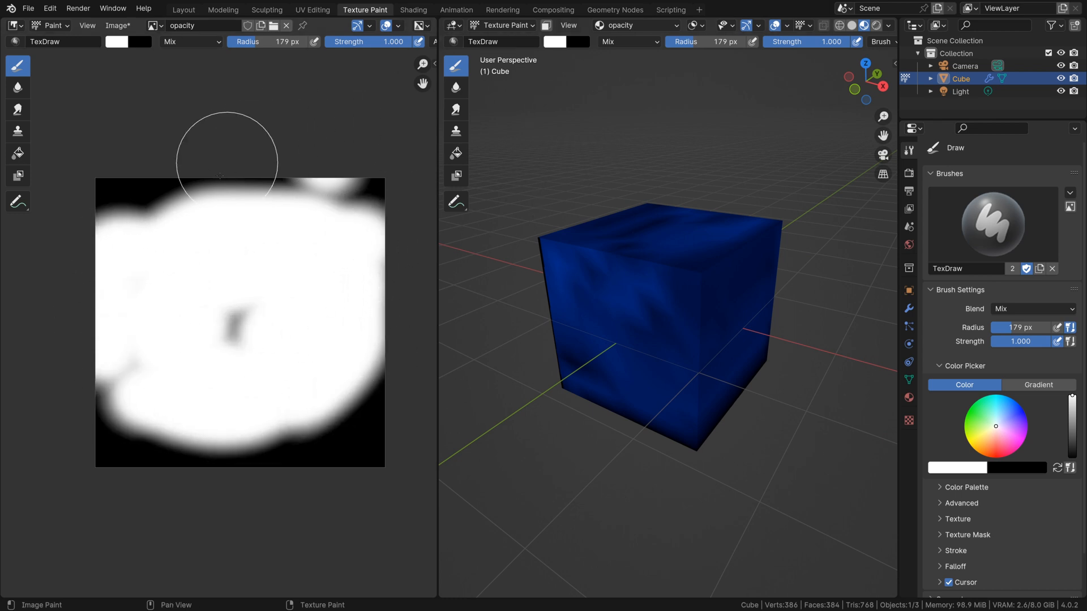
mouse_move(170, 187)
left_mouse_down("ctrl")
mouse_move(192, 182)
mouse_move(139, 220)
left_mouse_up("ctrl")
mouse_move(136, 444)
left_mouse_down("ctrl")
mouse_move(129, 453)
mouse_move(276, 449)
mouse_move(85, 430)
left_mouse_up("ctrl")
middle_click_drag(821, 359, 941, 422)
Set the render engine to Cycles with GPU Compute as the device
left_click(909, 396)
scroll(962, 367, "down", 15)
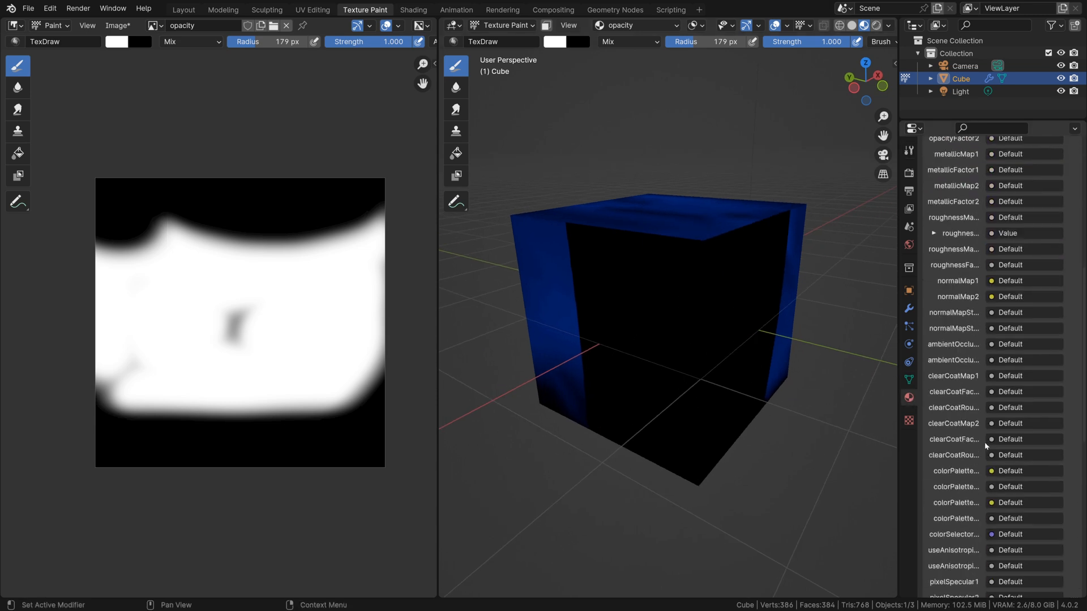
left_click(908, 152)
scroll(933, 170, "up", 3)
left_click(908, 173)
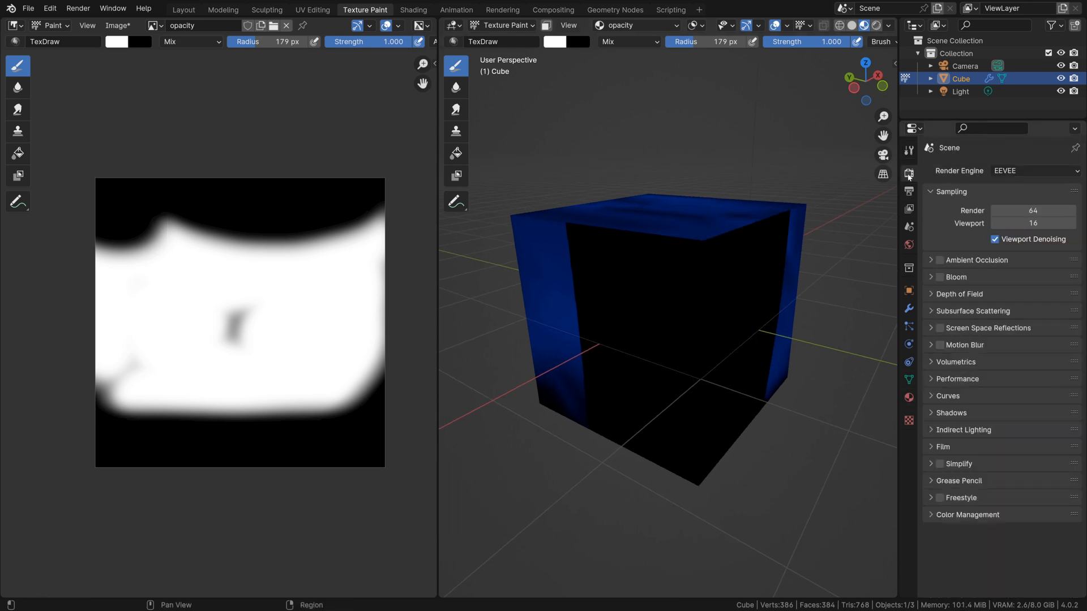
left_click(1013, 170)
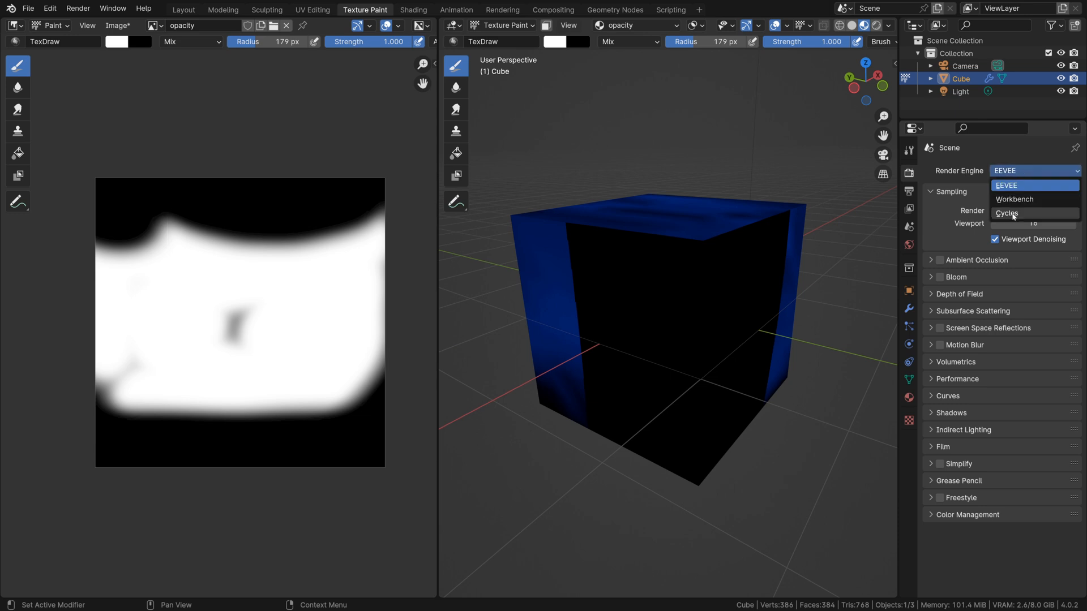
left_click(1013, 213)
scroll(991, 320, "down", 1)
left_click(1034, 177)
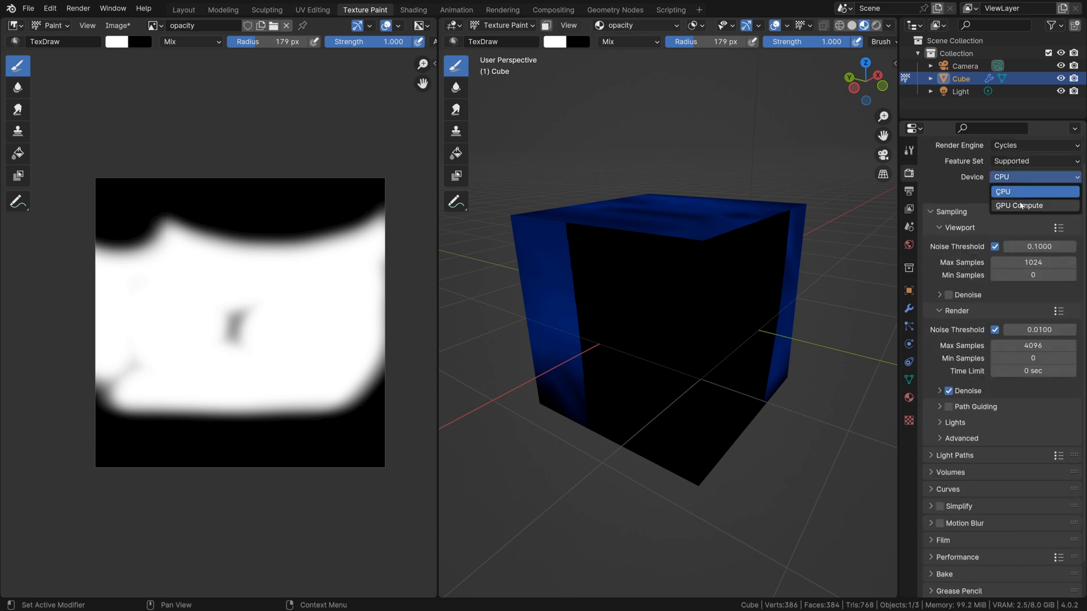
left_click(1019, 206)
Set the material's Blend Mode to Alpha Blend in its Viewport Display settings
left_click(910, 397)
scroll(1040, 374, "down", 10)
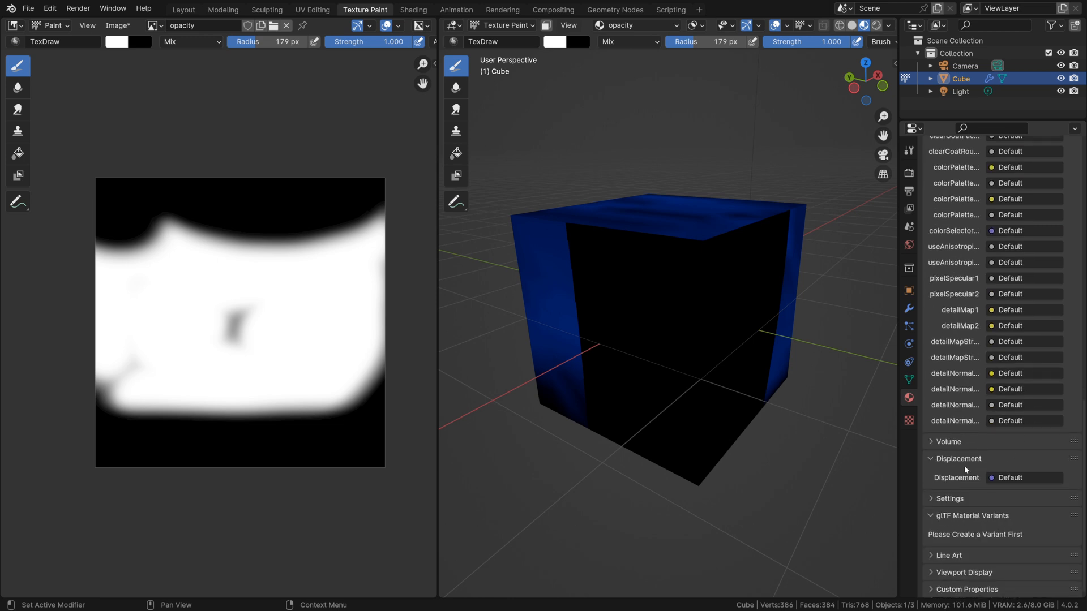
left_click(964, 572)
scroll(974, 538, "down", 8)
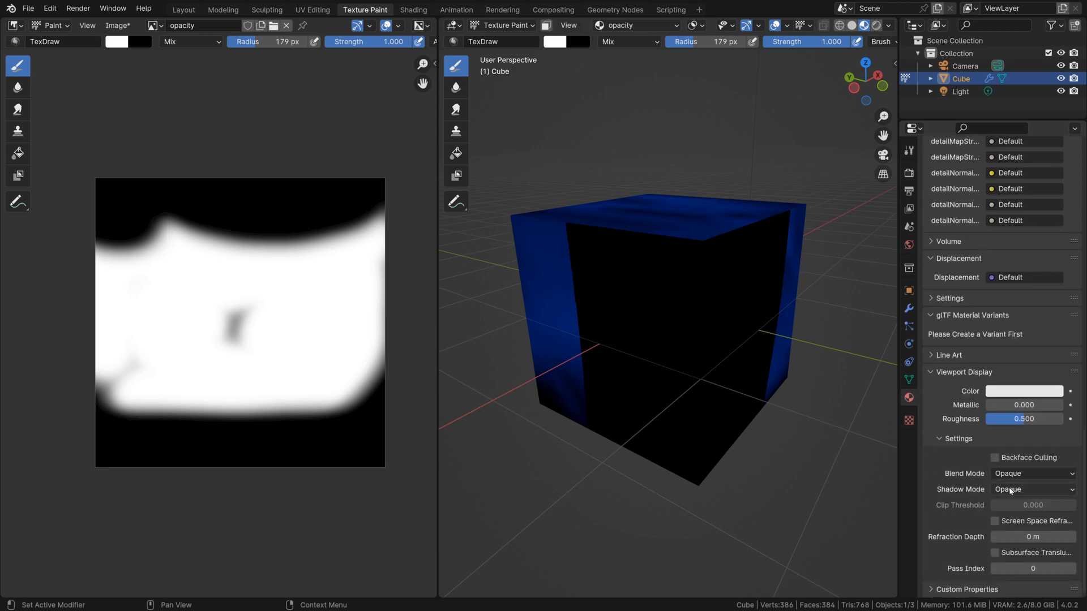
left_click(1006, 474)
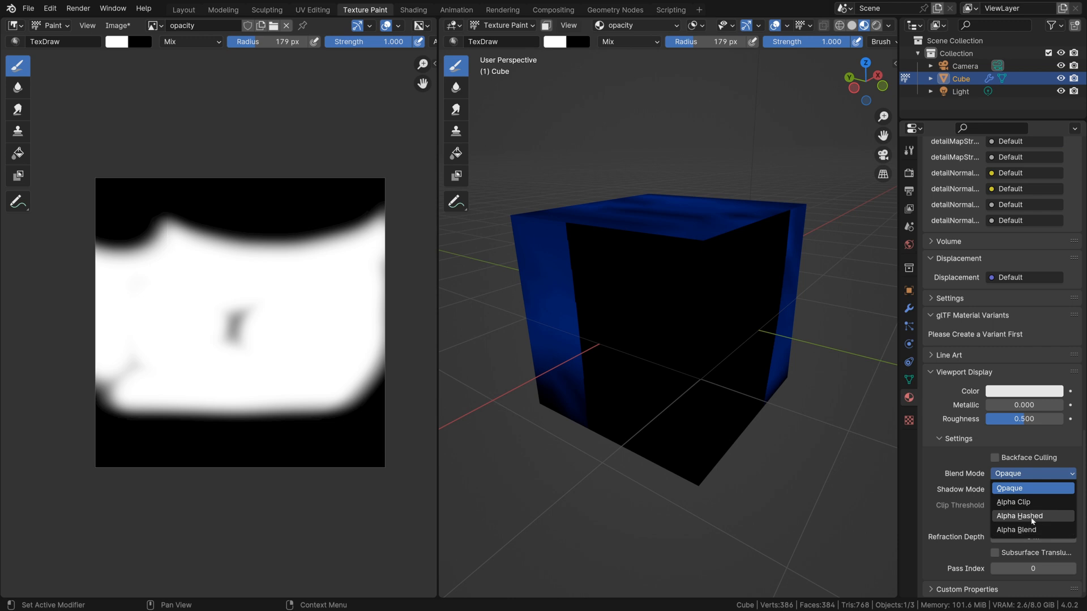
left_click(1025, 529)
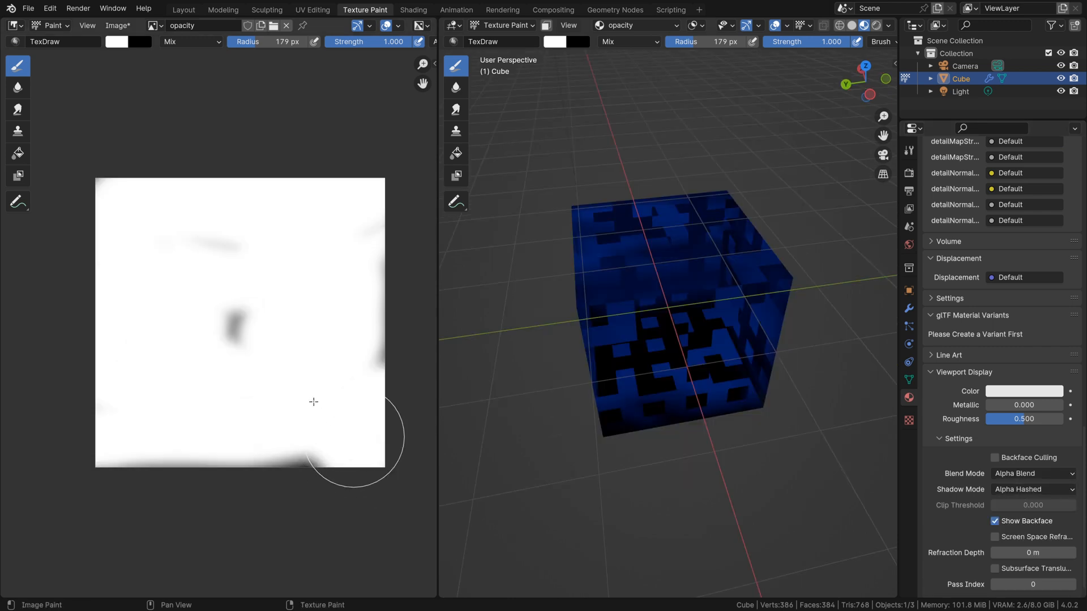
Paint the dark borders of the opacity image white and turn off the material's Show Backface option
mouse_move(352, 444)
left_mouse_down()
mouse_move(347, 425)
mouse_move(388, 333)
left_mouse_up()
middle_click_drag(773, 498, 688, 465)
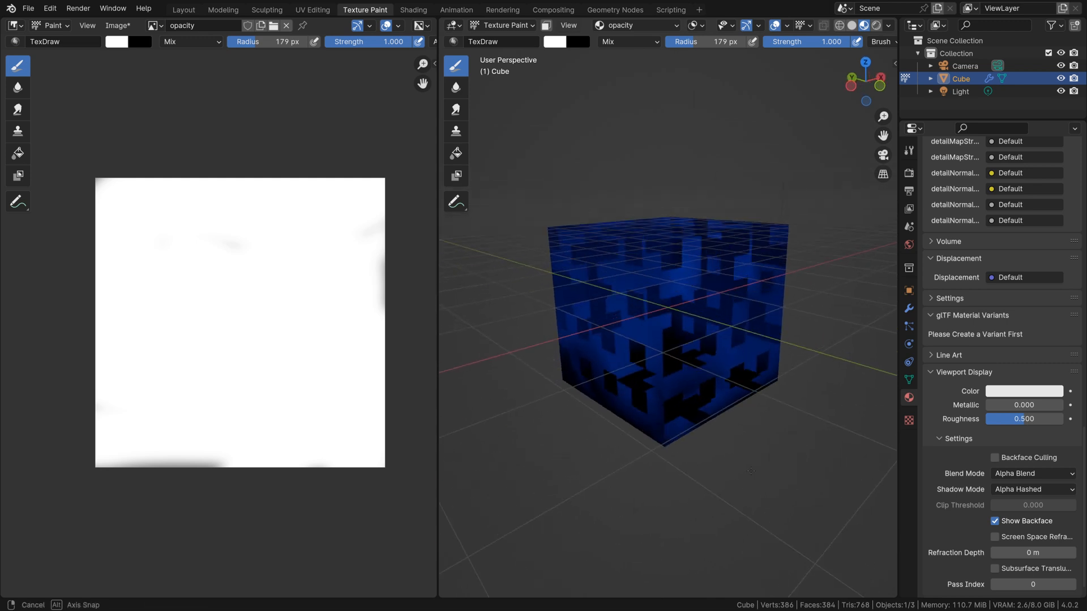
left_click(1000, 525)
Paint two wide black strokes across the opacity image, one through its middle and one along its upper edge
middle_click_drag(832, 473, 609, 388)
left_click_drag(381, 276, 150, 314)
mouse_move(707, 396)
middle_mouse_down()
mouse_move(764, 423)
mouse_move(553, 388)
middle_mouse_up()
mouse_move(340, 225)
left_mouse_down()
mouse_move(175, 189)
mouse_move(133, 191)
left_mouse_up()
middle_click_drag(439, 342, 606, 393)
middle_click_drag(783, 413, 746, 439)
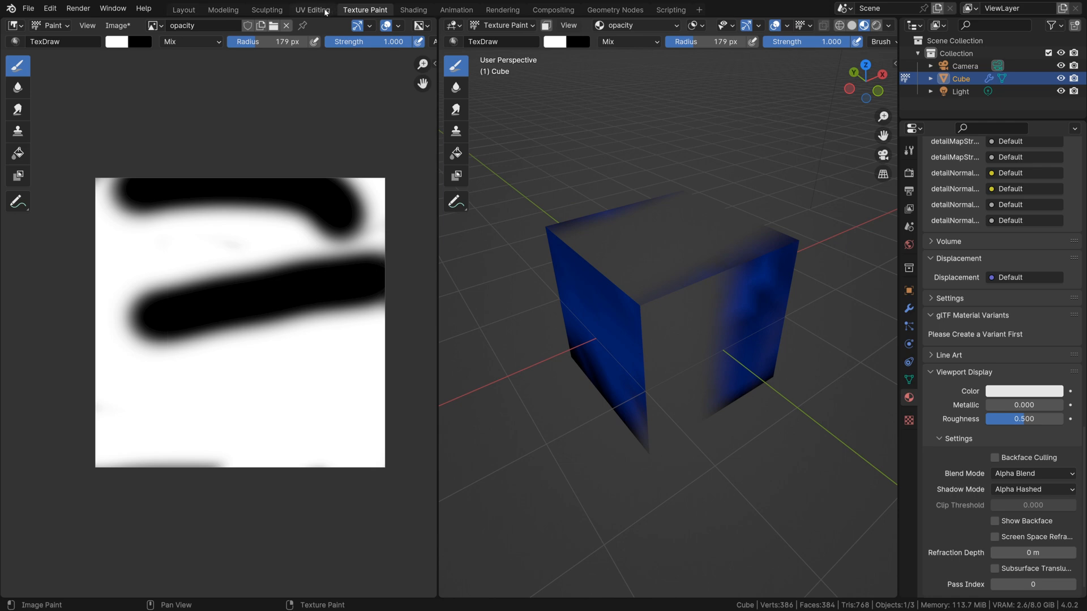
Return to the Layout workspace and move the opacity texture's link from opacityMap1 to opacityMap2
left_click(416, 10)
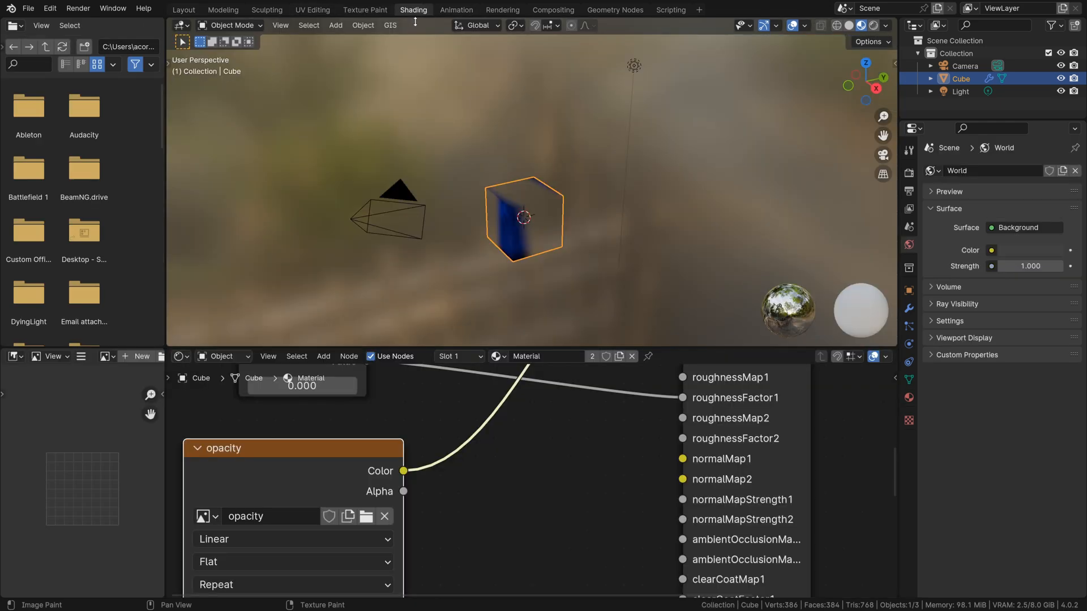
left_click(183, 10)
scroll(438, 350, "down", 2)
left_click_drag(441, 352, 440, 366)
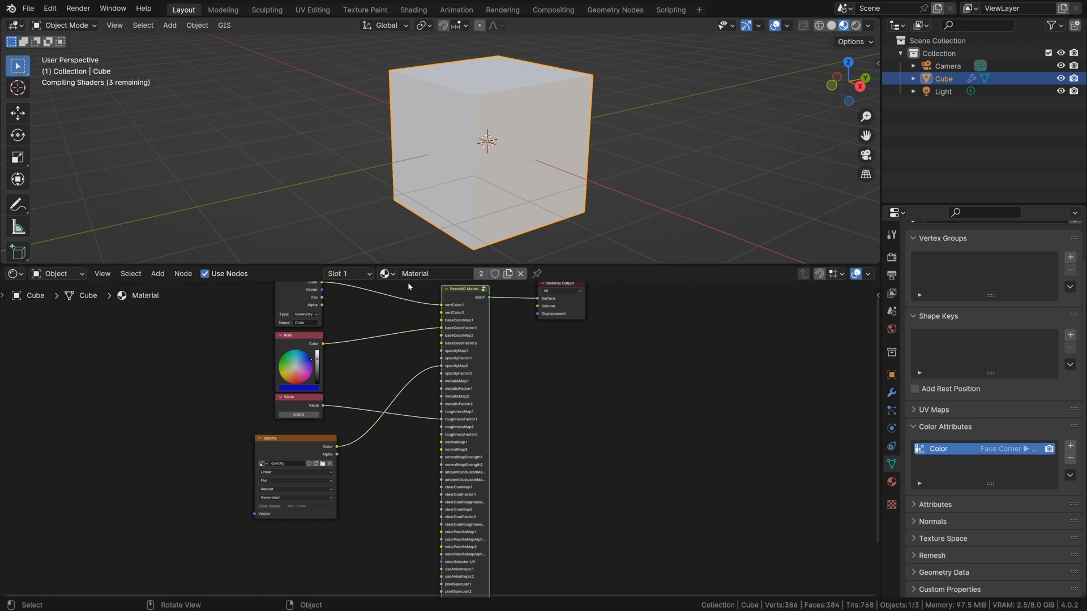
scroll(458, 396, "up", 3)
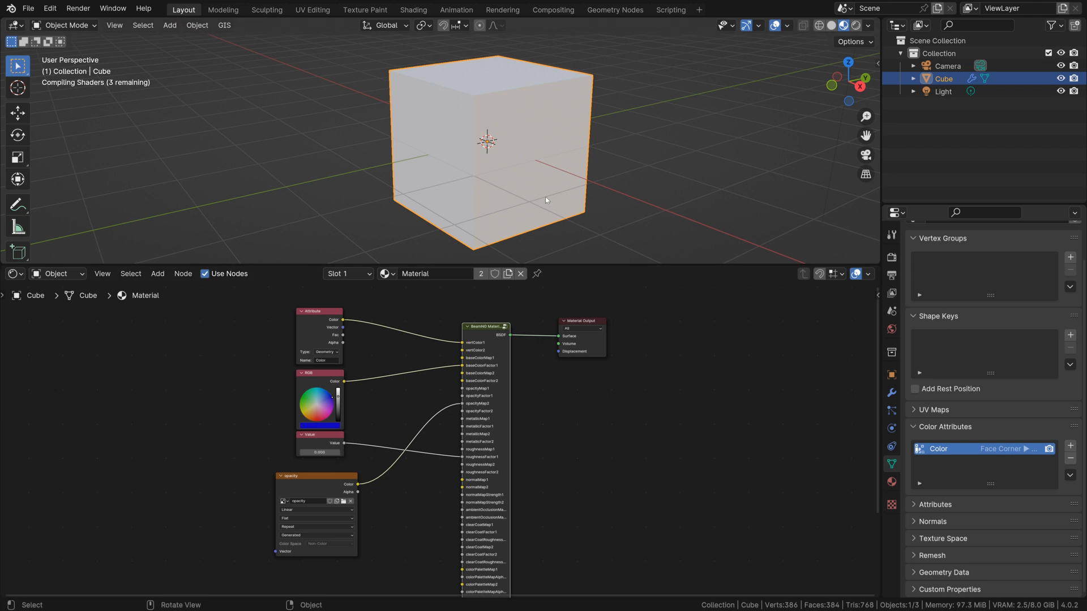
middle_click_drag(464, 193, 490, 232)
scroll(252, 442, "down", 3)
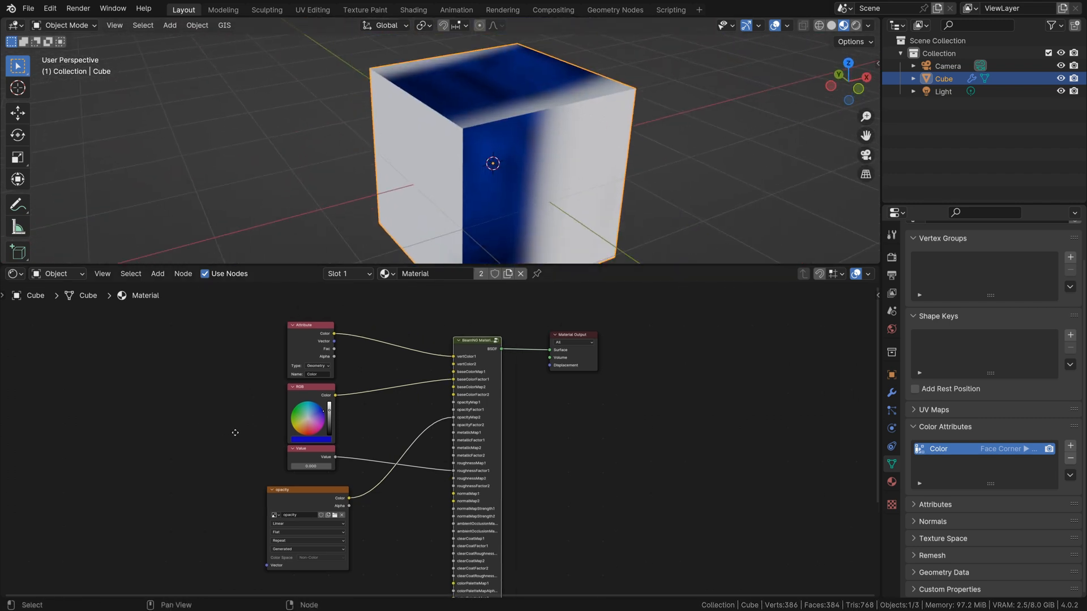
Duplicate the blue RGB node and place the copy above the Attribute node
left_click_drag(250, 451, 334, 370)
left_click(331, 425)
key("ctrl+v")
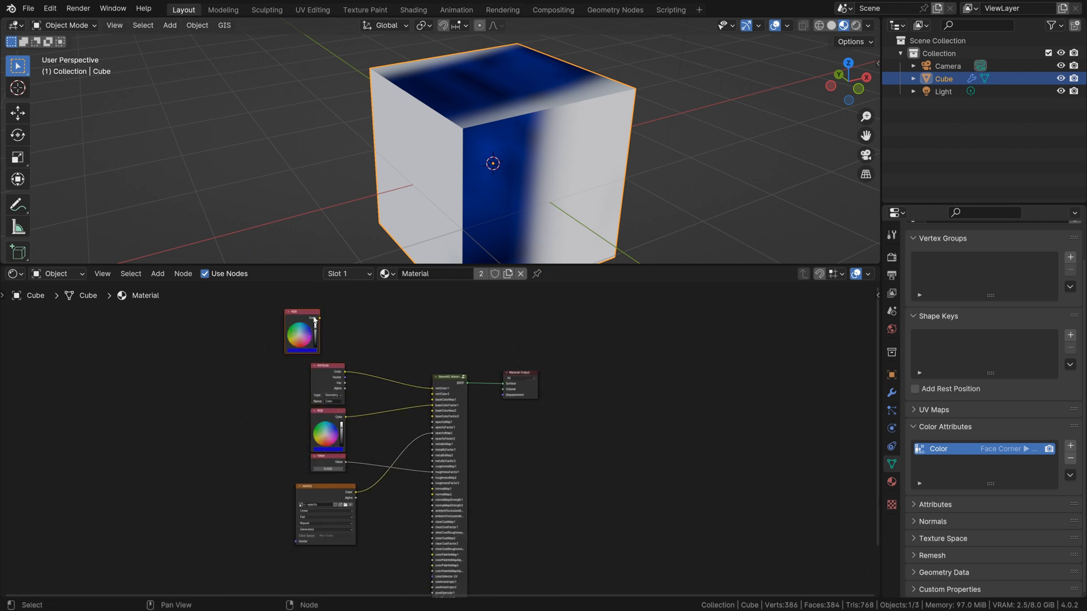
key("g")
left_click(350, 331)
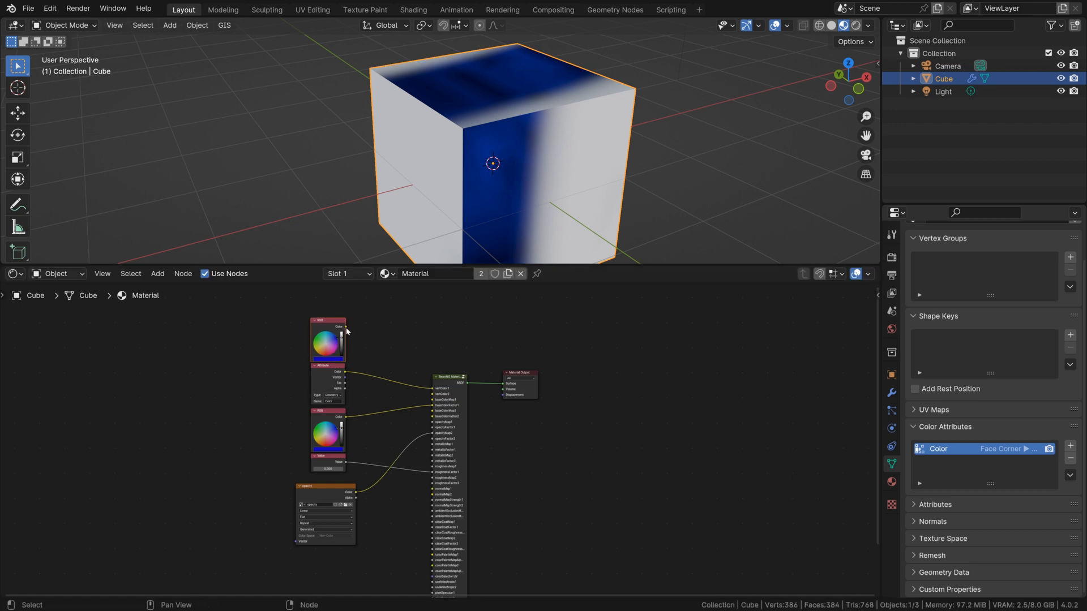
Connect the copied RGB node to baseColorFactor2 with its color set to green, and paint more strokes on the opacity image
left_click_drag(345, 326, 433, 415)
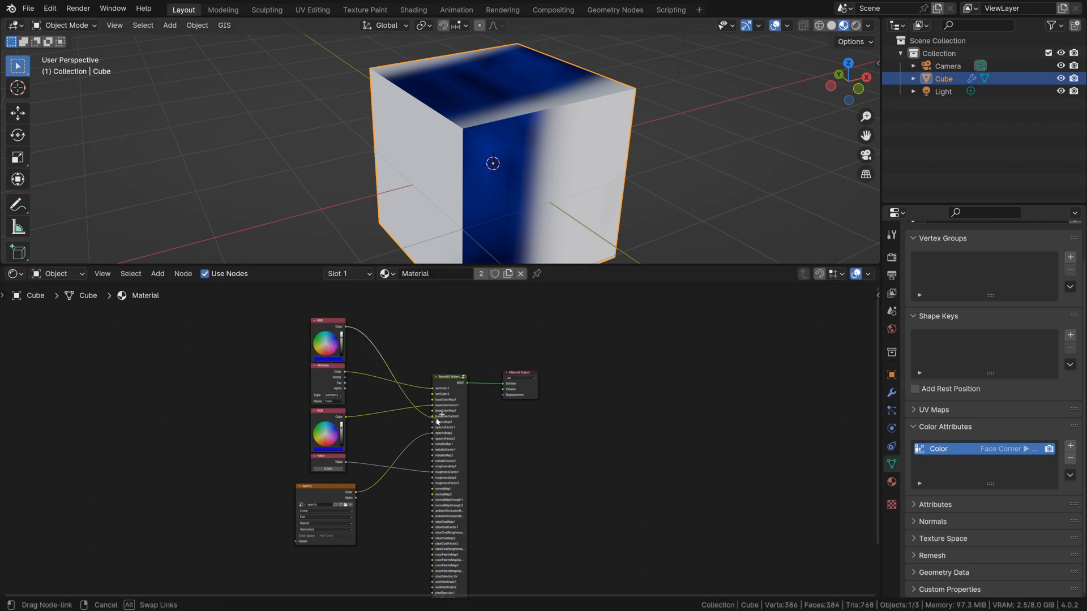
scroll(337, 353, "up", 3)
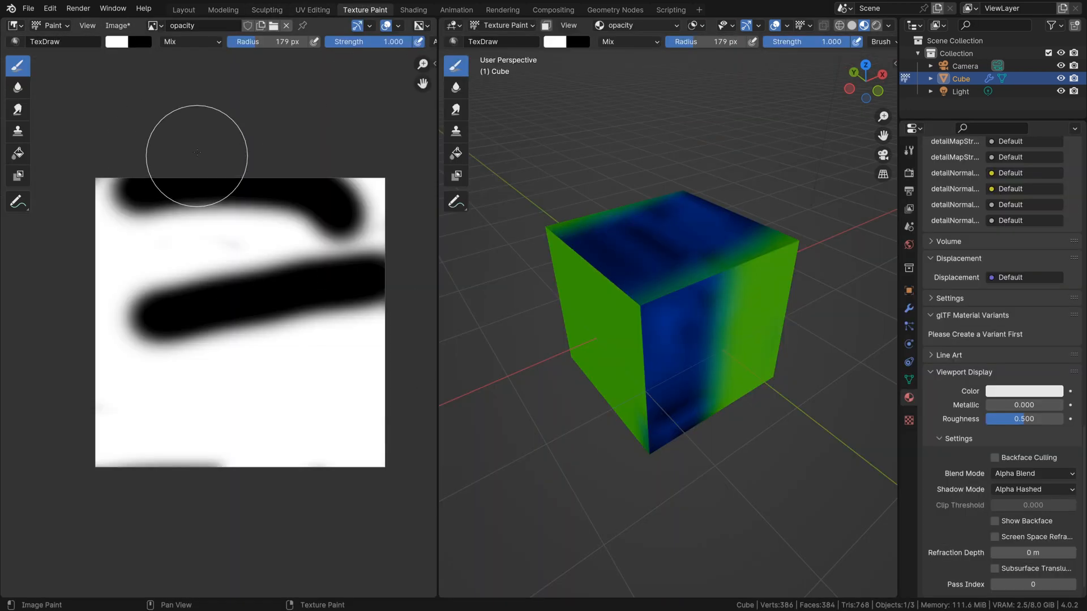
mouse_move(251, 249)
left_mouse_down()
mouse_move(384, 303)
mouse_move(165, 194)
mouse_move(237, 227)
mouse_move(344, 399)
mouse_move(254, 294)
left_mouse_up()
left_click_drag(622, 283, 497, 206)
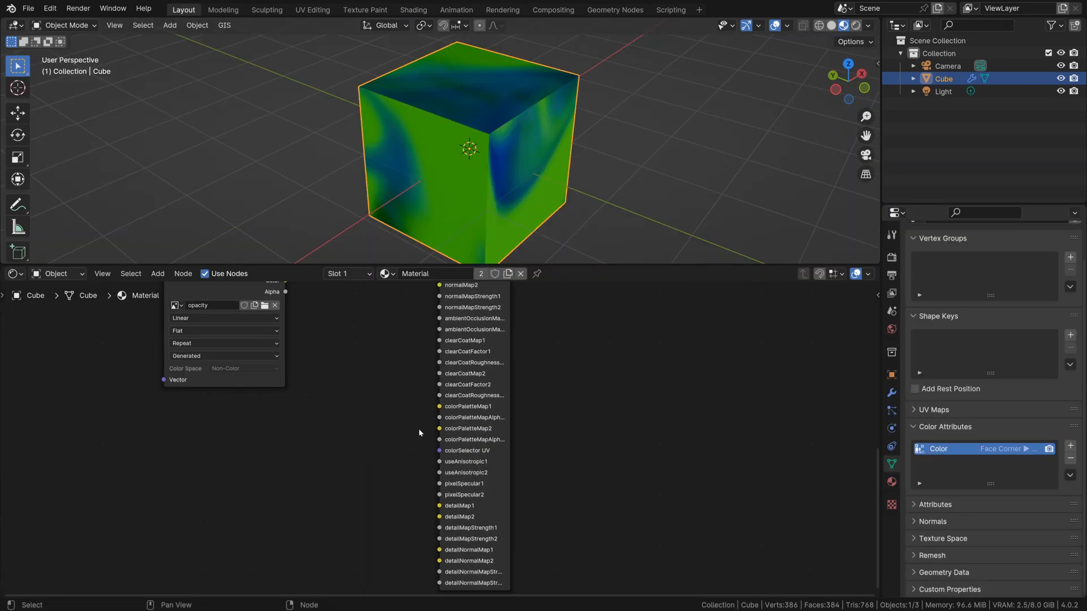
Add a UV Map node set to UVMap, connect its output to colorSelector UV, and place it below the opacity texture
middle_click_drag(467, 446, 465, 438)
middle_click_drag(385, 452, 426, 480)
key("F3")
type("uv")
key("Return")
left_click(326, 450)
left_click(327, 475)
left_click(340, 488)
left_click_drag(371, 444, 515, 426)
left_click_drag(328, 433, 248, 427)
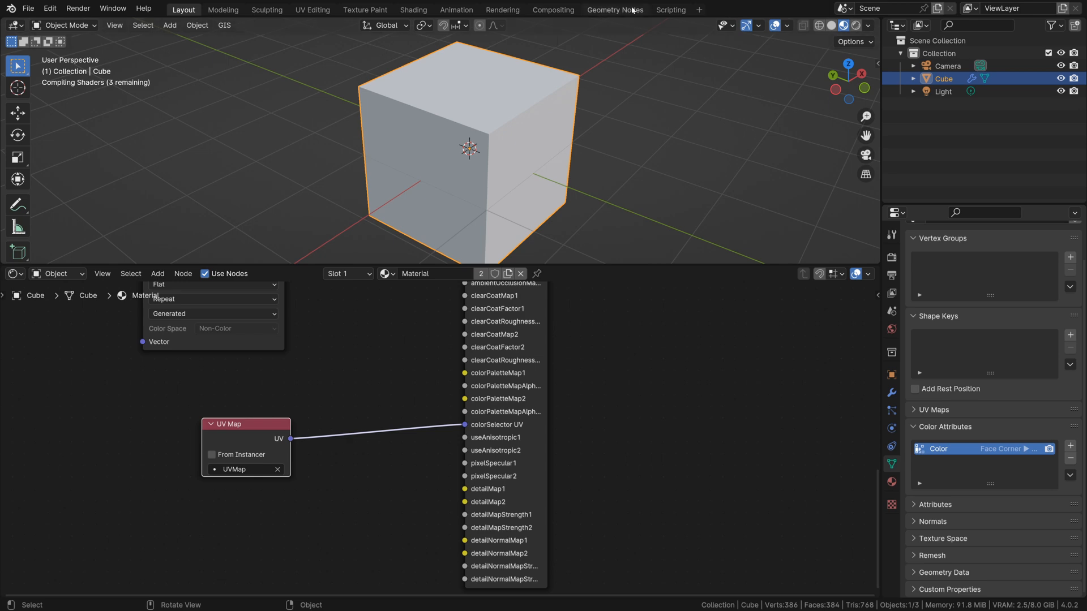
In the Geometry Nodes workspace, insert a BeamNG Color Selector node between the Group Input and BeamNG Material Data nodes
left_click(615, 9)
scroll(510, 413, "down", 8)
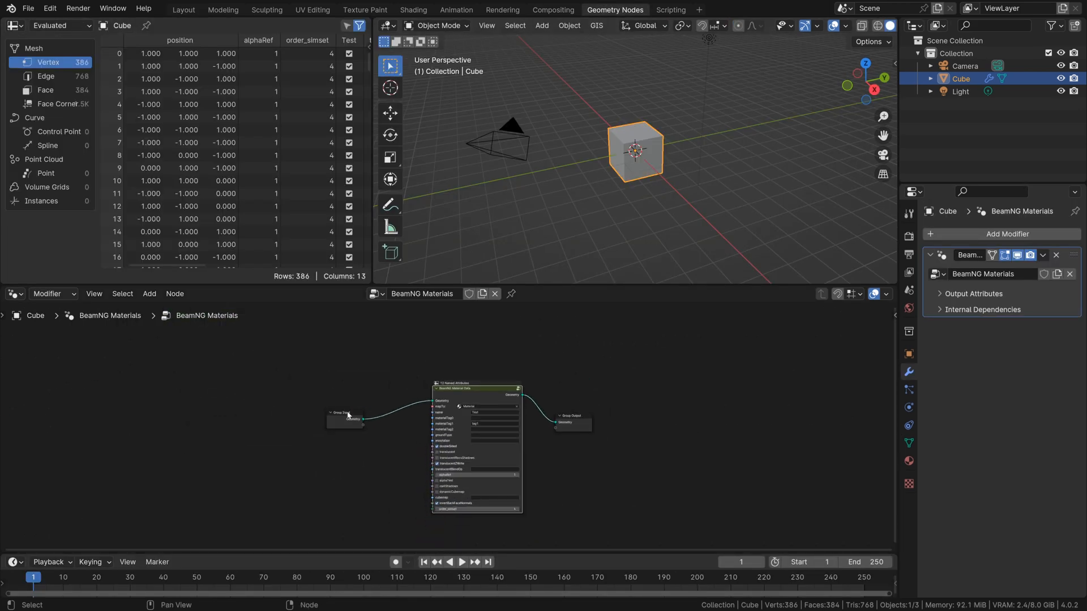
left_click_drag(348, 415, 201, 415)
key("F3")
type("color")
left_click(479, 472)
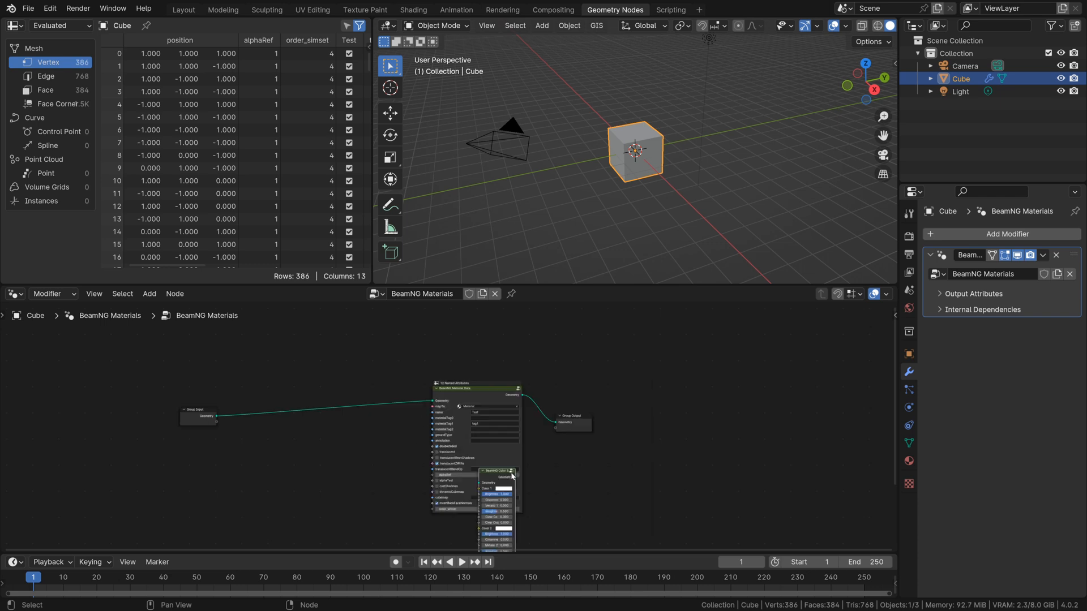
left_click(334, 378)
left_click_drag(334, 369, 353, 382)
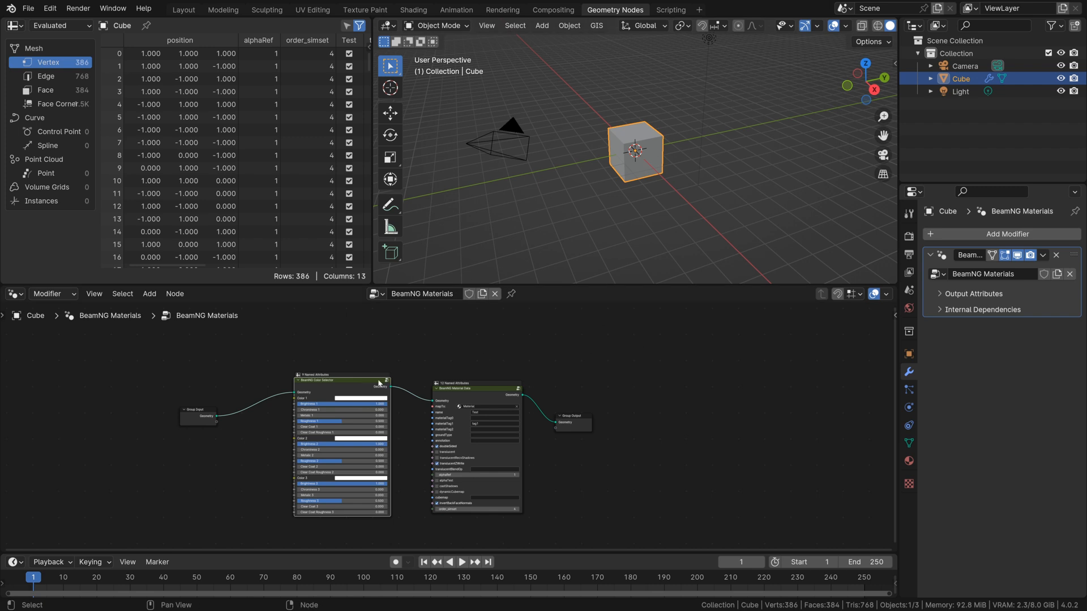
Set Brightness 1 of the BeamNG Color Selector node to 0.5
left_click(369, 403)
type(".5")
key("Return")
left_click(369, 440)
key("Escape")
left_click(362, 479)
key("Escape")
scroll(342, 388, "up", 6)
scroll(494, 338, "up", 5)
middle_click_drag(342, 388, 493, 344)
scroll(493, 345, "down", 4)
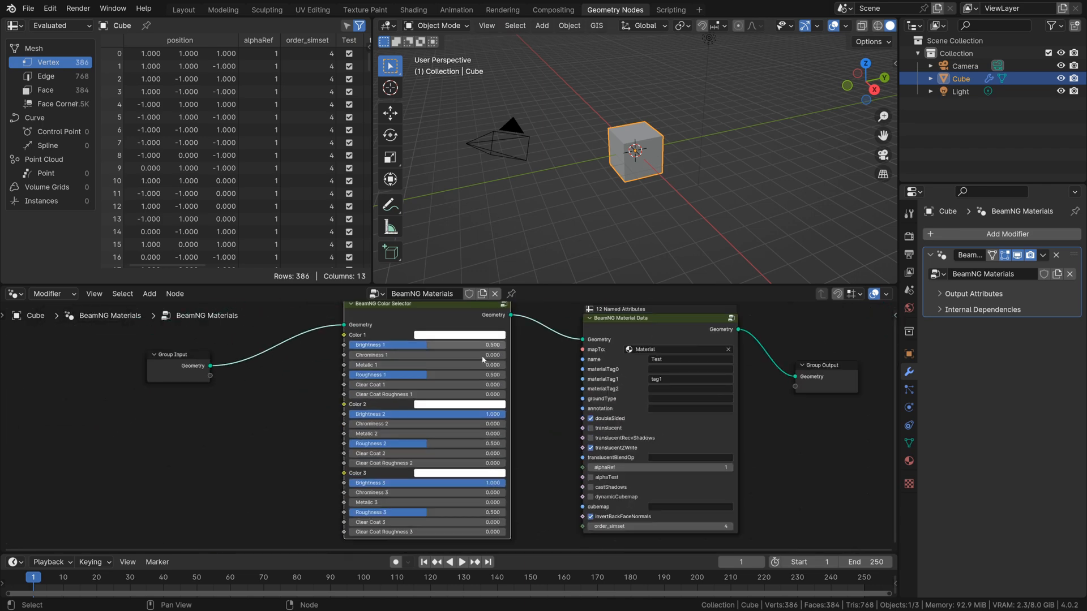
Make the node editor area taller and shift the BeamNG Color Selector node toward the Group Input node
left_click_drag(556, 284, 555, 210)
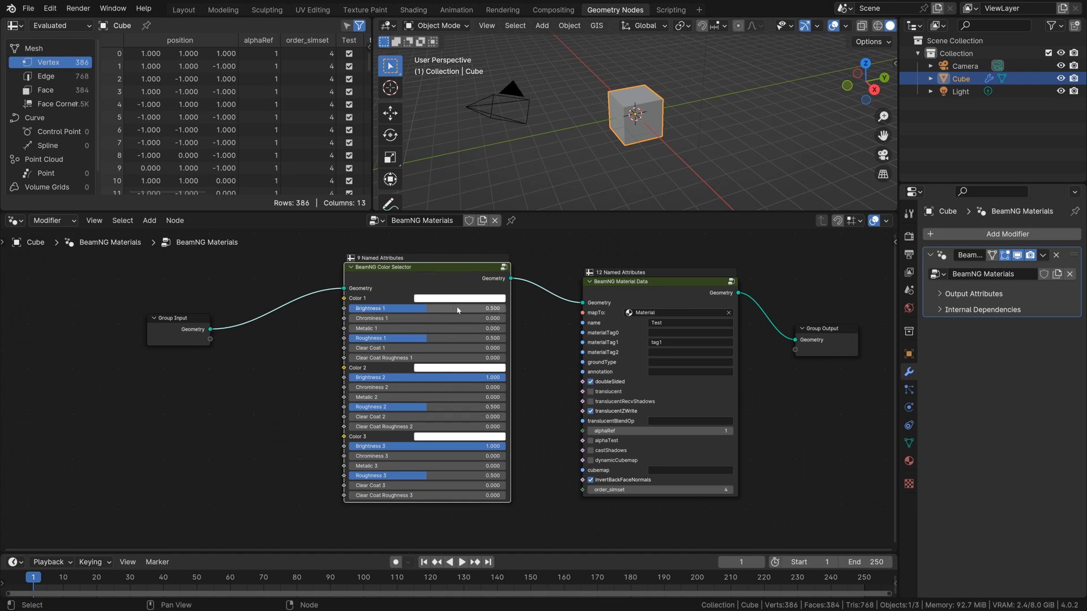
left_click_drag(470, 269, 458, 295)
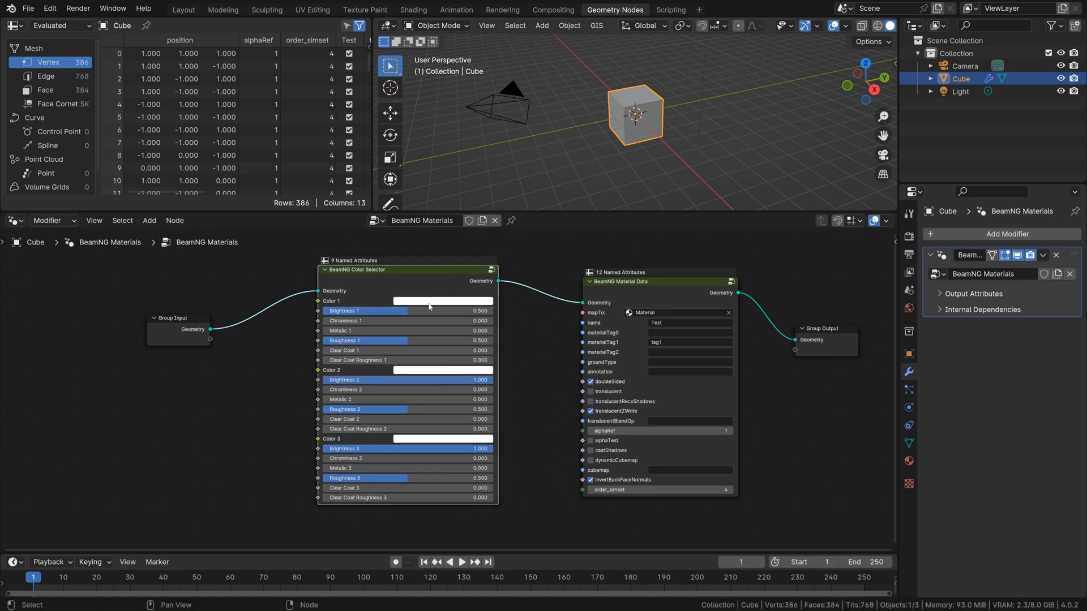
scroll(599, 129, "up", 5)
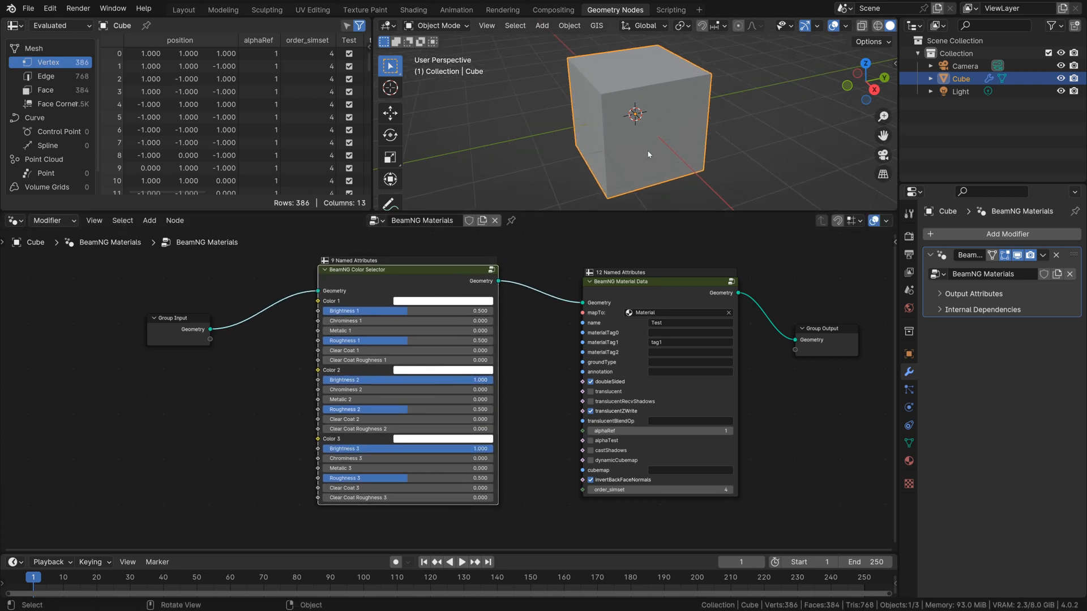
Set the Color Selector's Color 1 to blue, Color 2 to yellow-green, Color 3 to yellow and Clear Coat 2 to 0.025
left_click(452, 301)
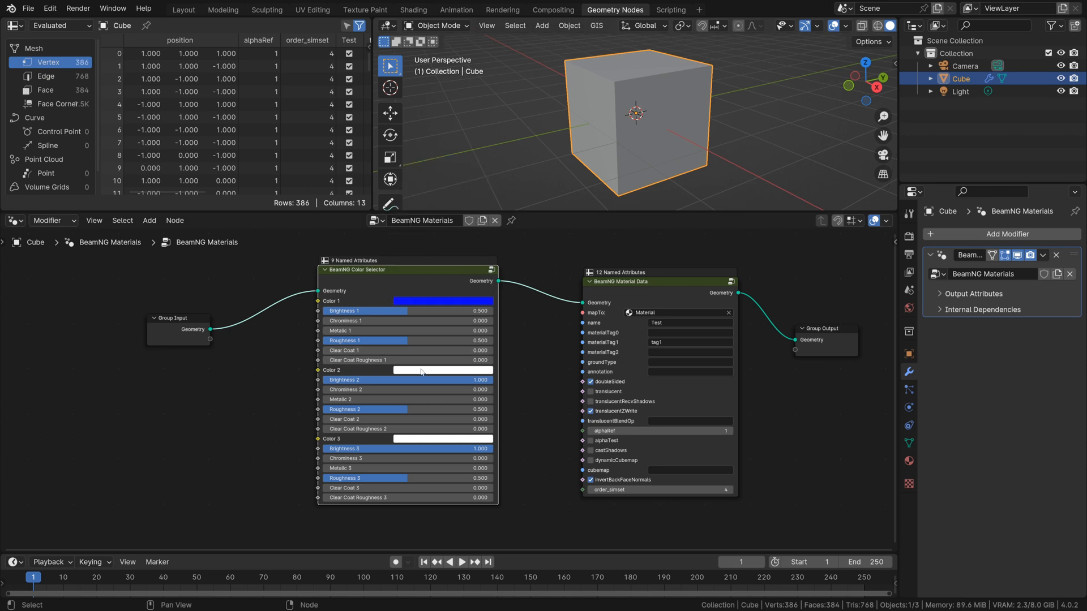
left_click(442, 370)
left_click(405, 281)
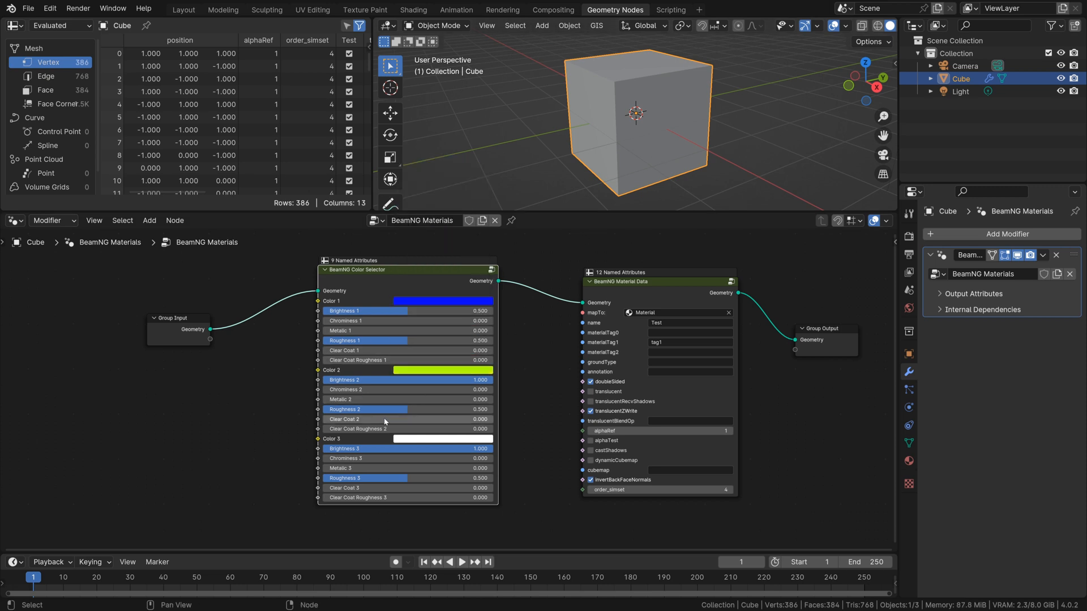
left_click(413, 439)
left_click_drag(466, 366, 470, 362)
left_click_drag(362, 419, 367, 419)
Set Brightness 3 and Brightness 2 of the Color Selector node to 0.5
left_click(347, 449)
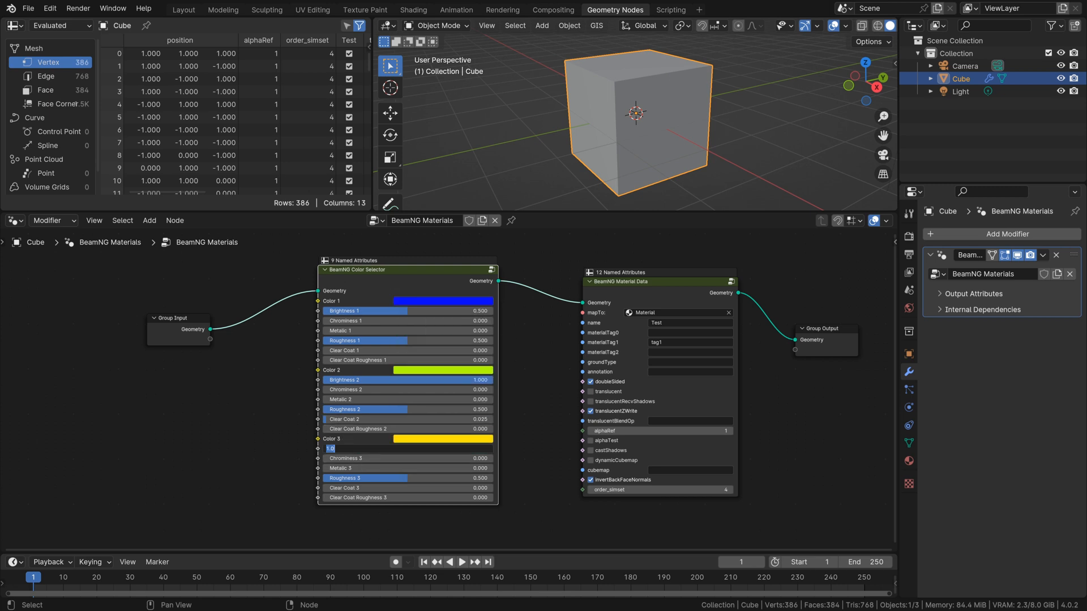
type("0.5")
key("Return")
left_click(347, 380)
type("0.5")
key("Return")
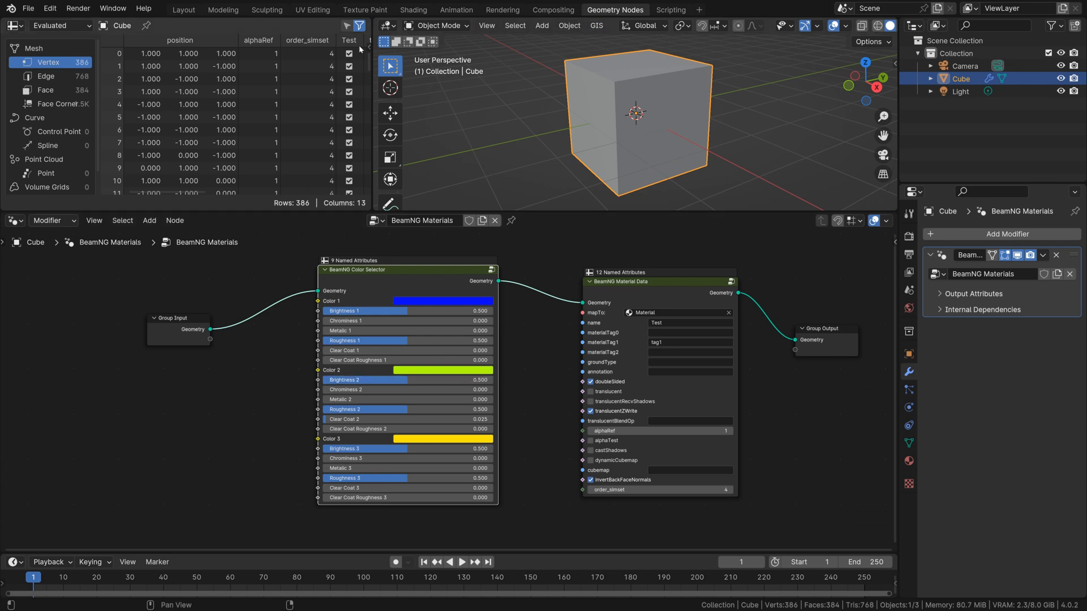
In the Shading workspace, move the UV Map node lower and add an Image Texture node beside it
left_click(413, 10)
scroll(493, 453, "down", 5)
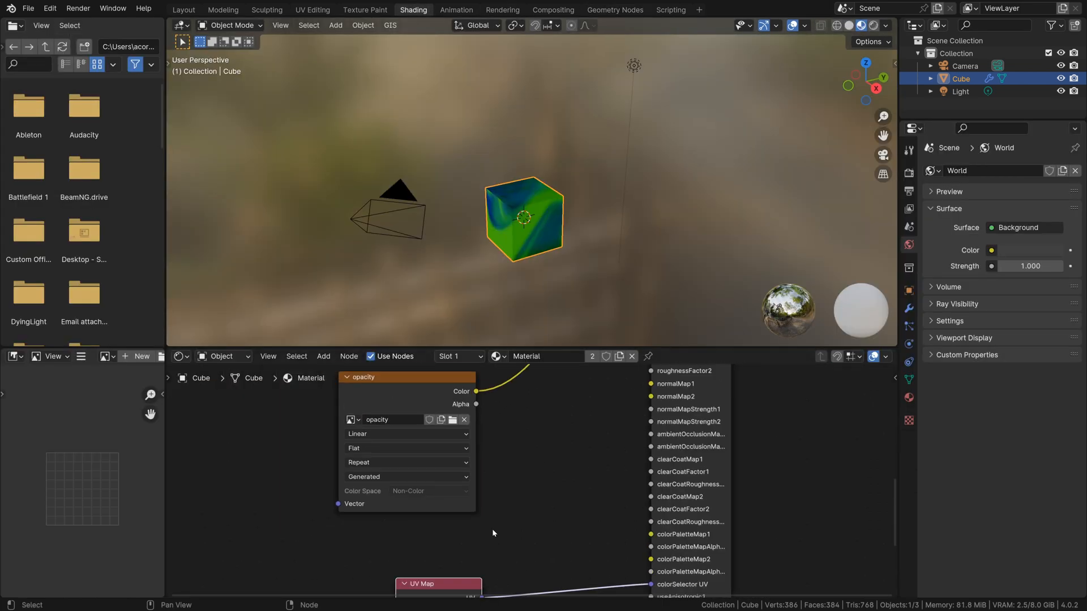
middle_click_drag(480, 466, 454, 394)
key("g")
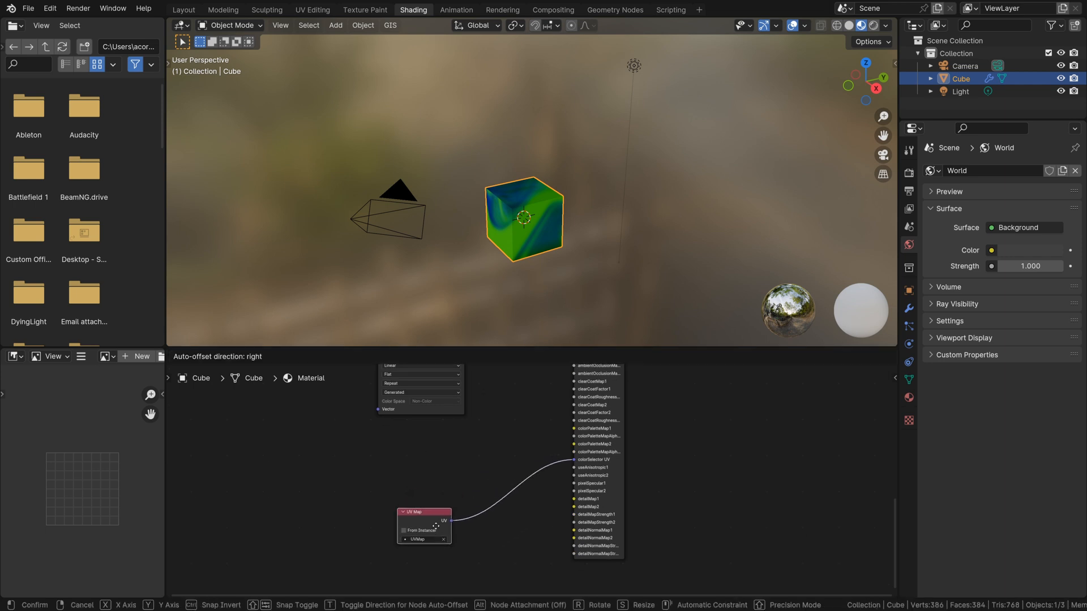
left_click(439, 530)
key("F3")
type("imag")
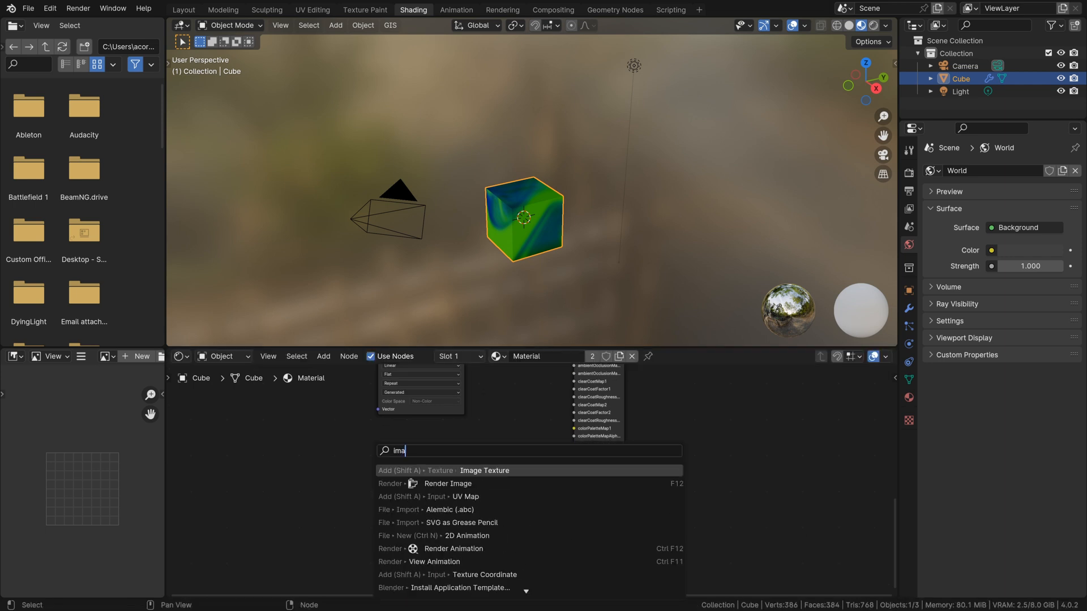
key("Return")
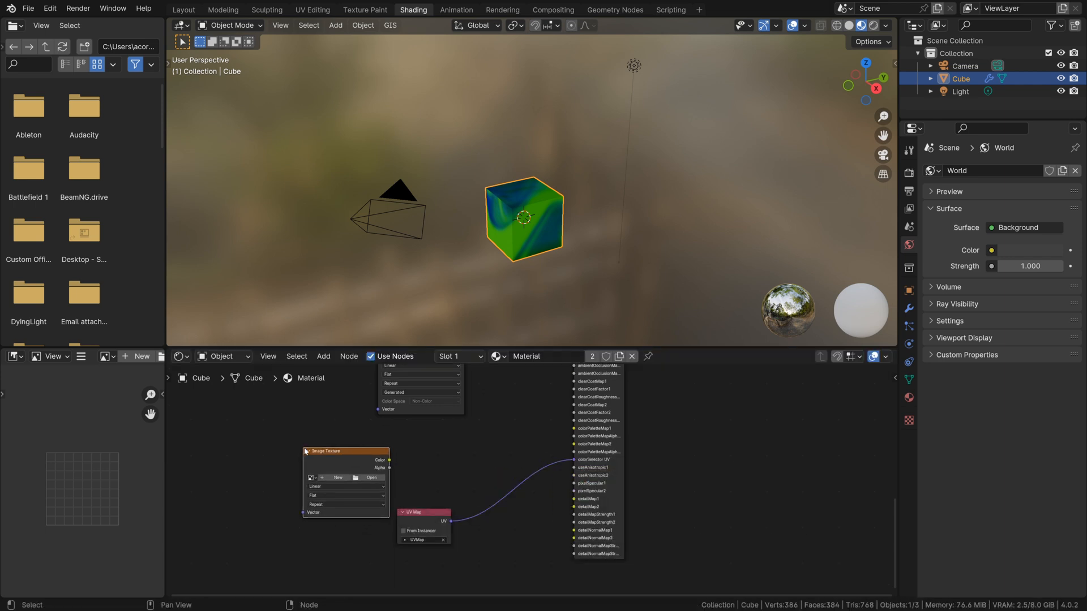
Create a new image named colpal in the Image Texture node and connect its Color output to colorPaletteMap2
left_click(344, 479)
type("colpal")
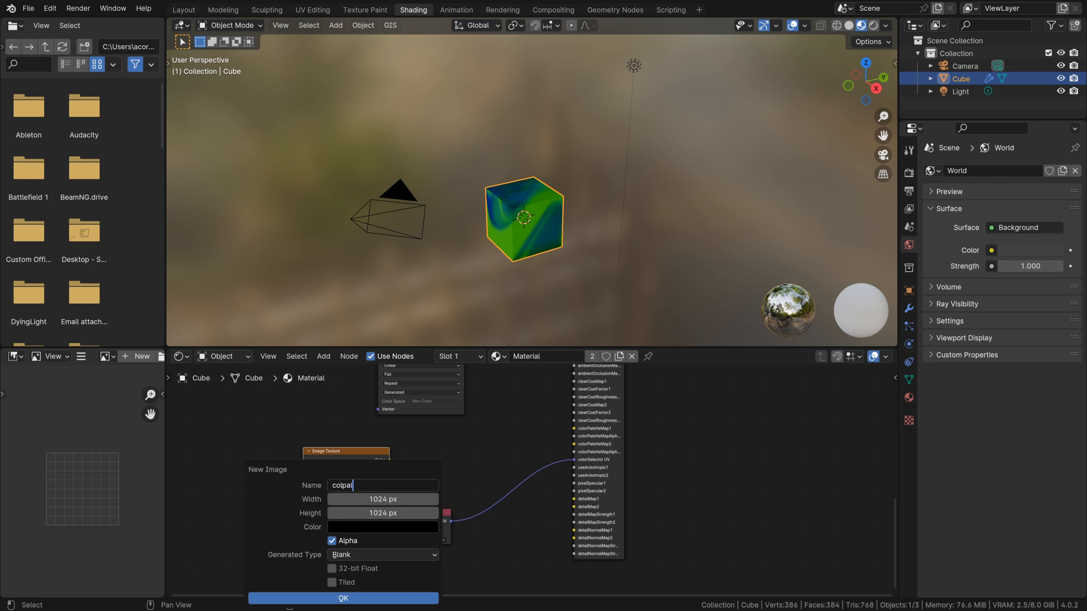
key("Return")
key("Return")
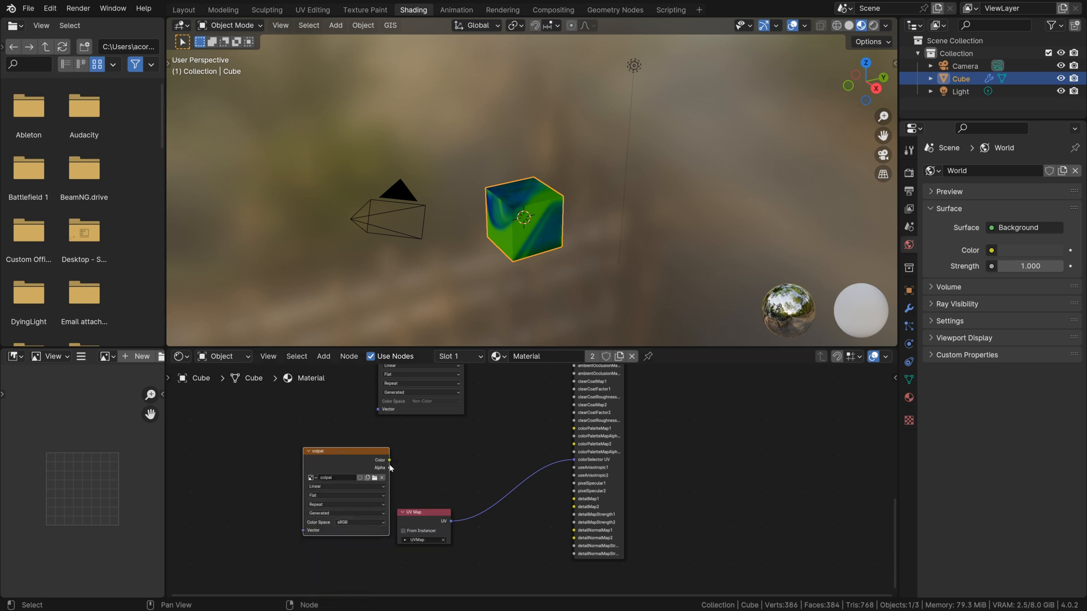
left_click_drag(388, 461, 575, 446)
left_click_drag(352, 454, 350, 440)
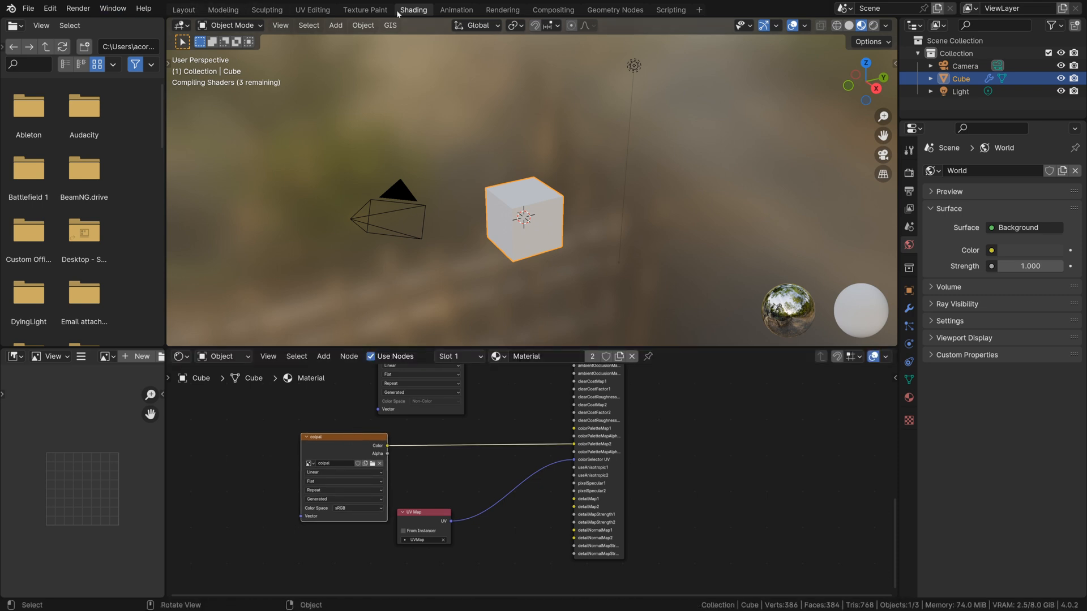
In the Texture Paint workspace, fill the whole colpal image with red using the Fill tool
left_click(371, 10)
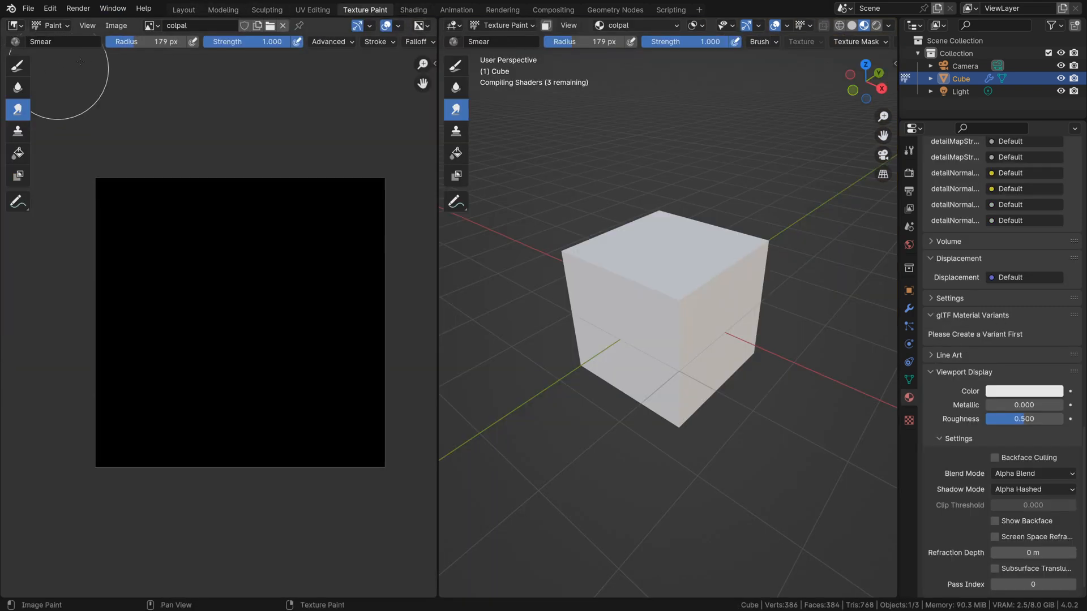
left_click(18, 66)
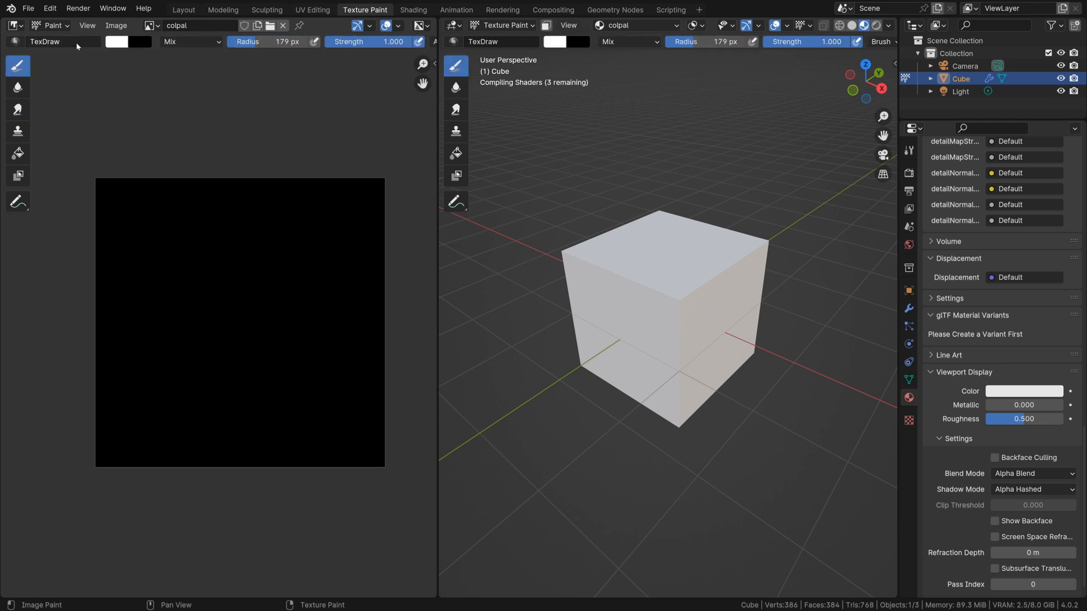
left_click(115, 42)
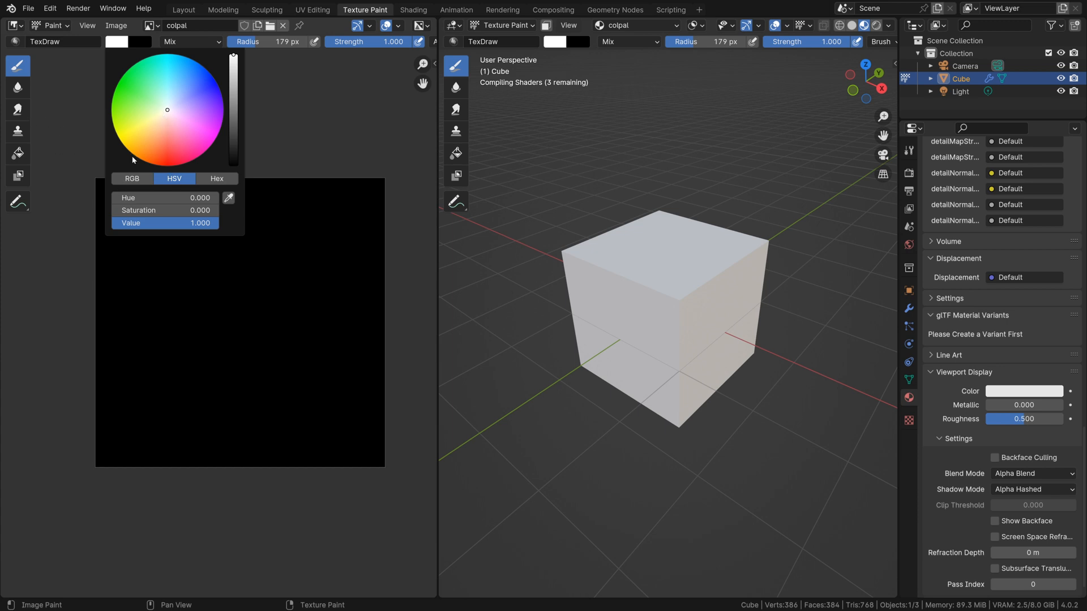
left_click(17, 153)
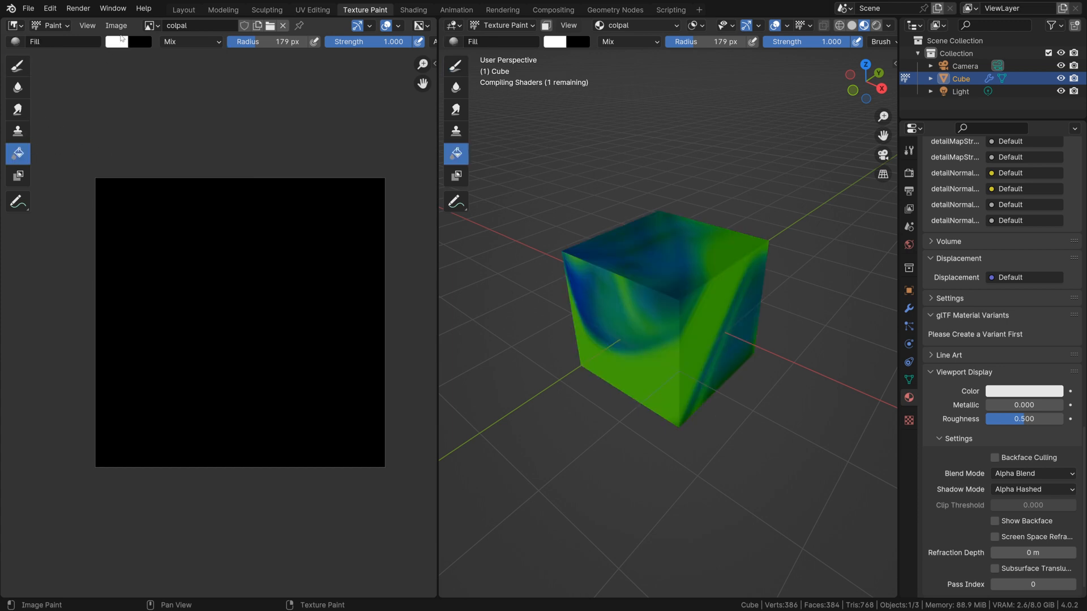
left_click(123, 46)
left_click_drag(169, 135, 170, 176)
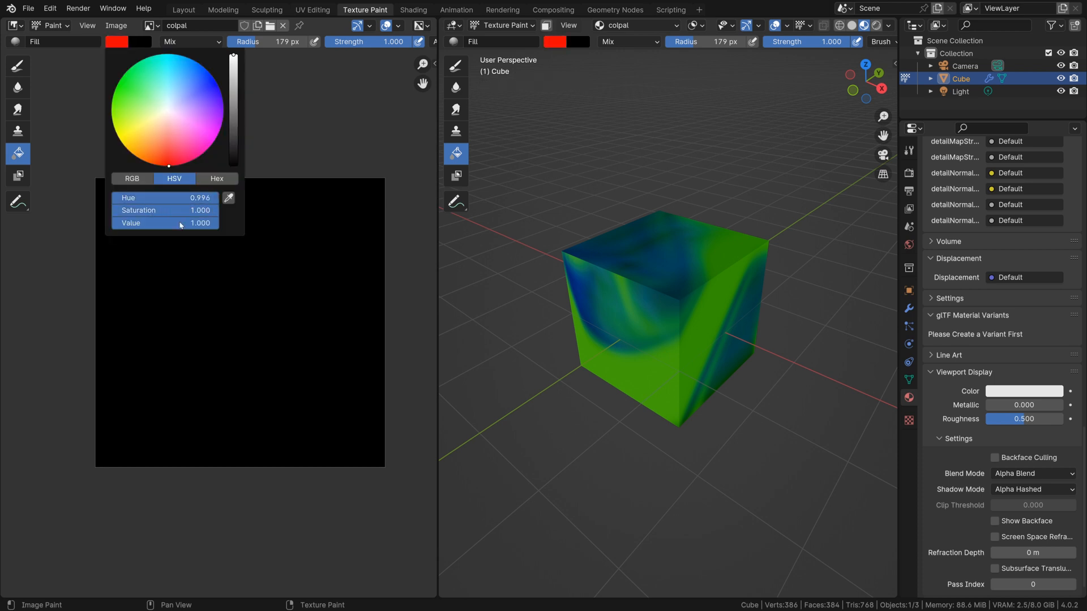
left_click(246, 301)
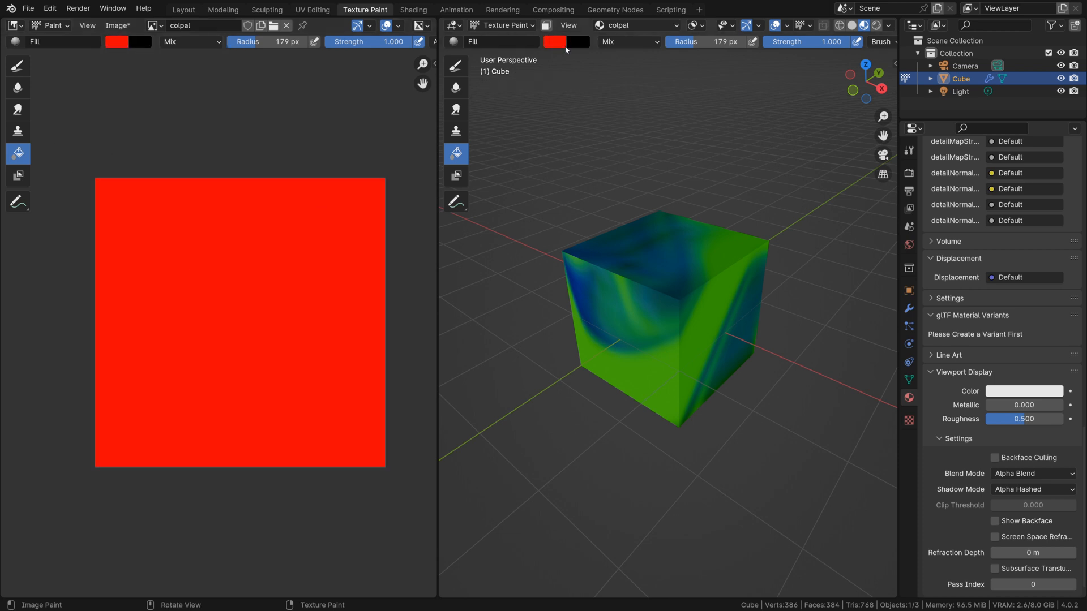
scroll(255, 283, "up", 2)
scroll(665, 317, "down", 3)
scroll(319, 240, "down", 1)
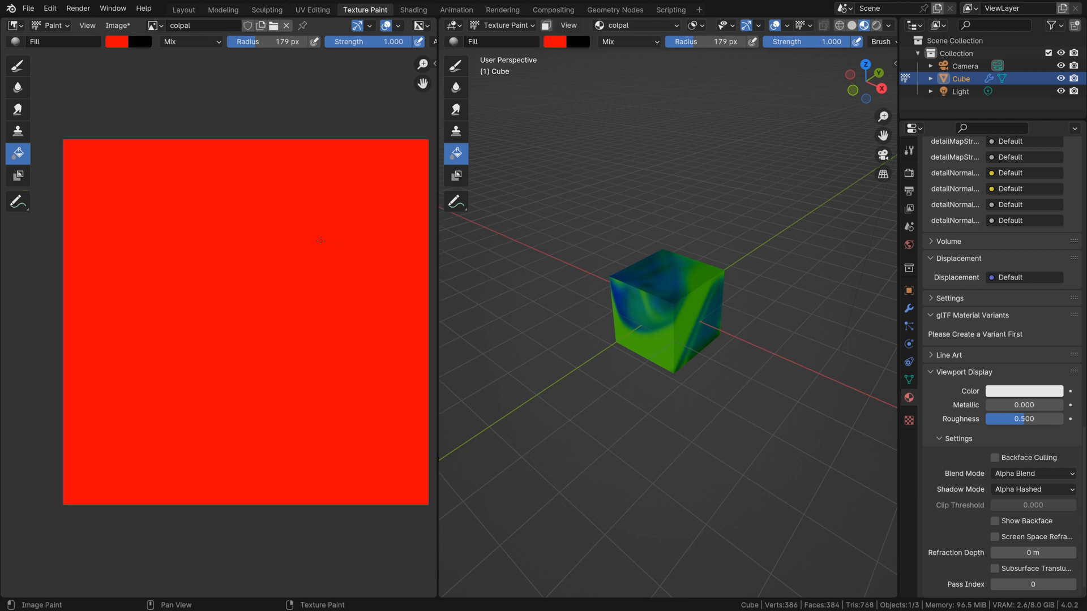
middle_click_drag(340, 252, 324, 252)
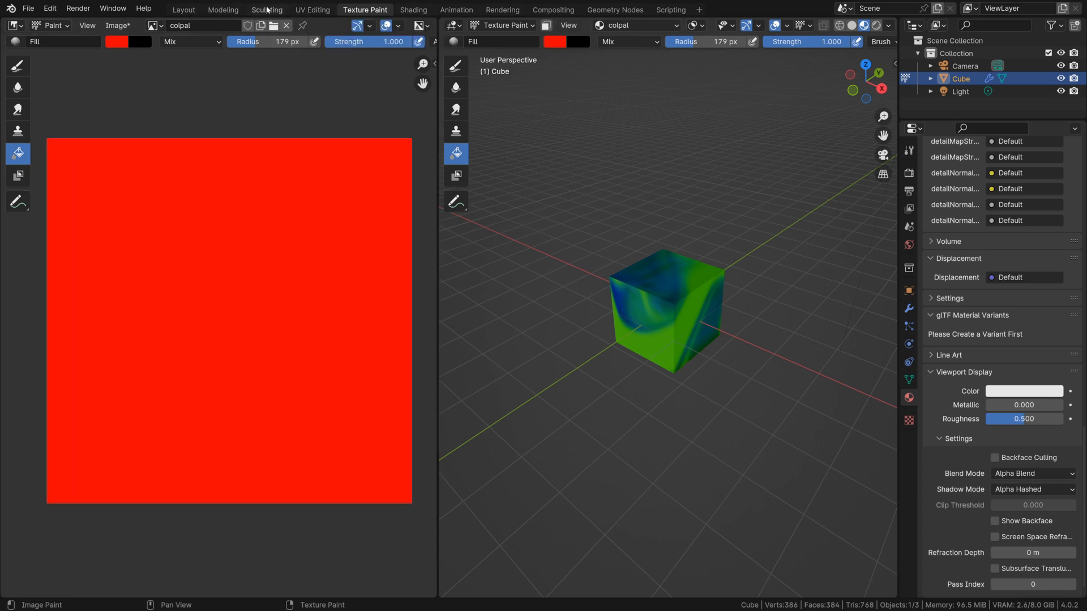
Back in the Layout workspace, connect colpal's Alpha output to colorPaletteMapAlpha2 and widen the BeamNG group node to show full socket names
left_click(189, 12)
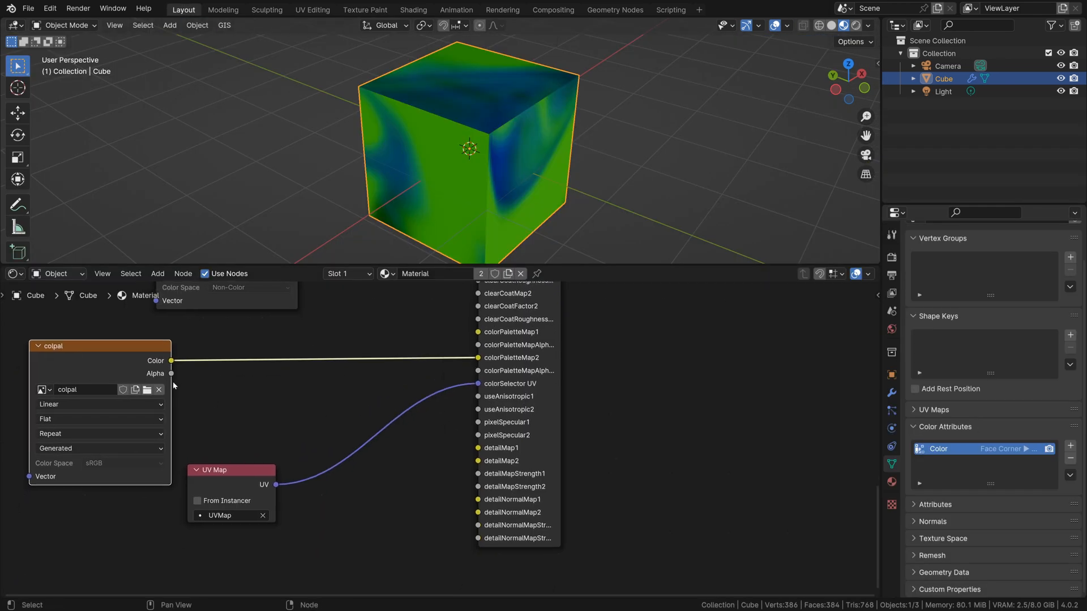
left_click_drag(172, 374, 475, 374)
left_click_drag(562, 378, 610, 378)
middle_click_drag(352, 366, 424, 390)
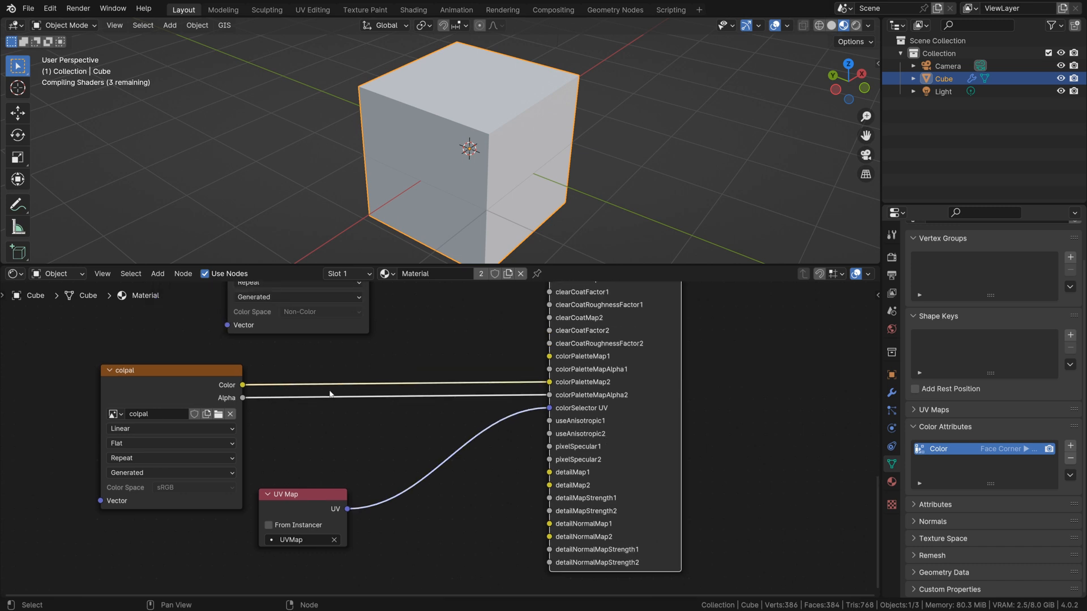
left_click_drag(184, 380, 202, 399)
mouse_move(443, 184)
middle_mouse_down()
mouse_move(422, 206)
mouse_move(473, 184)
mouse_move(443, 181)
middle_mouse_up()
scroll(442, 182, "up", 1)
middle_click_drag(297, 412, 288, 431)
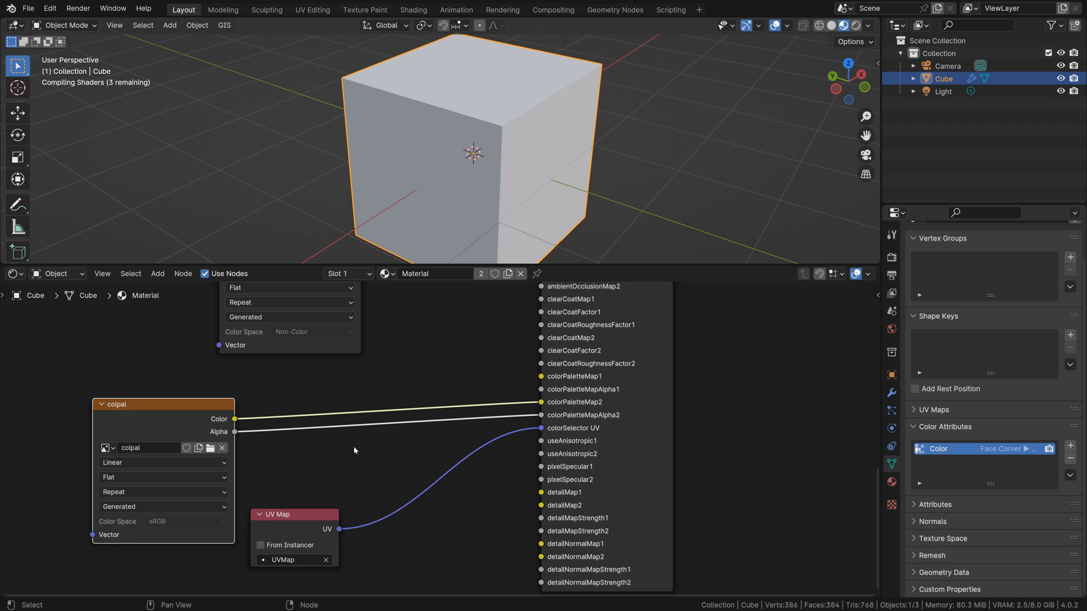
Move the UV Map node to the far side of the colpal texture, link its UV output to colpal's Vector input, and tidy the texture nodes
left_click(286, 510)
scroll(286, 505, "down", 1)
middle_click_drag(288, 502, 350, 443)
scroll(357, 432, "down", 2)
mouse_move(372, 460)
left_mouse_down()
mouse_move(156, 511)
mouse_move(160, 500)
mouse_move(202, 499)
mouse_move(219, 466)
left_mouse_up()
mouse_move(168, 491)
left_mouse_down()
mouse_move(164, 479)
mouse_move(174, 494)
left_mouse_up()
left_click_drag(295, 377, 328, 358)
middle_click_drag(399, 402, 391, 447)
scroll(342, 427, "up", 1)
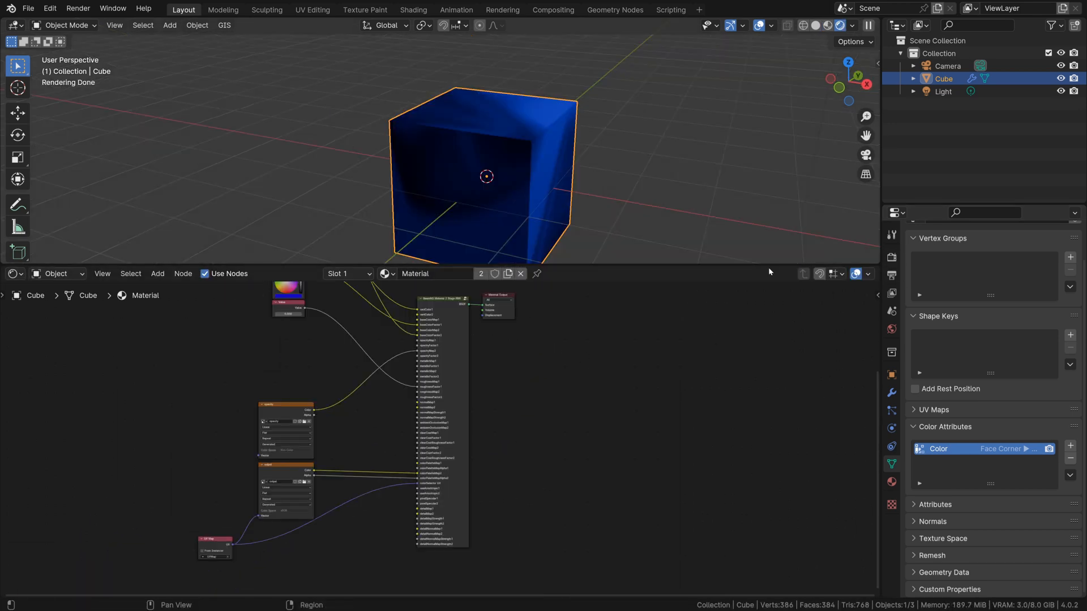
Split the shader editor area vertically into two side-by-side areas and turn the new one into a Geometry Node Editor
right_click(770, 266)
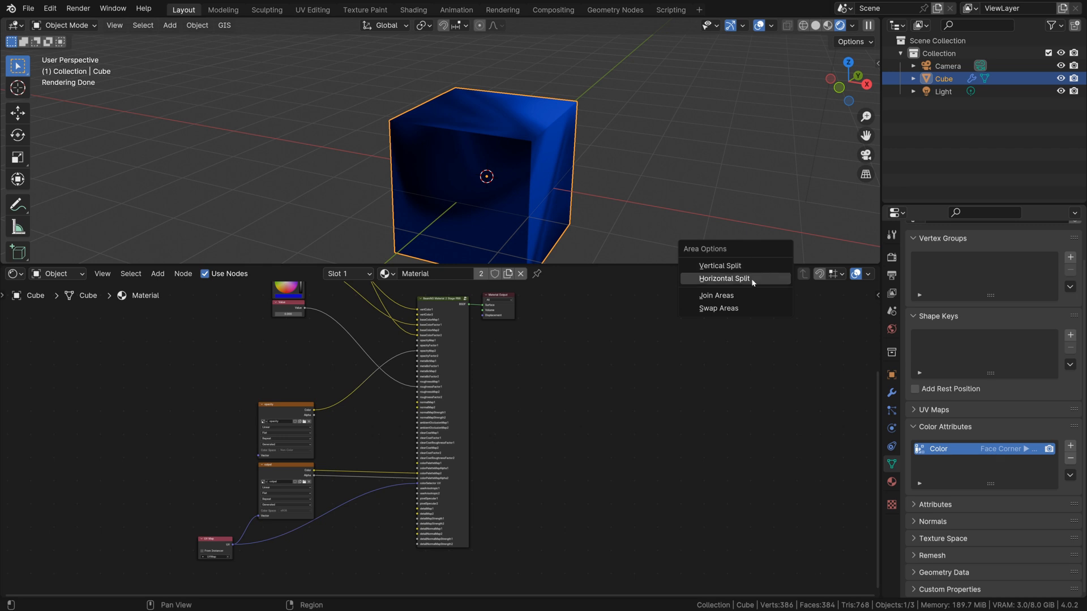
left_click(754, 266)
left_click(596, 368)
left_click(611, 273)
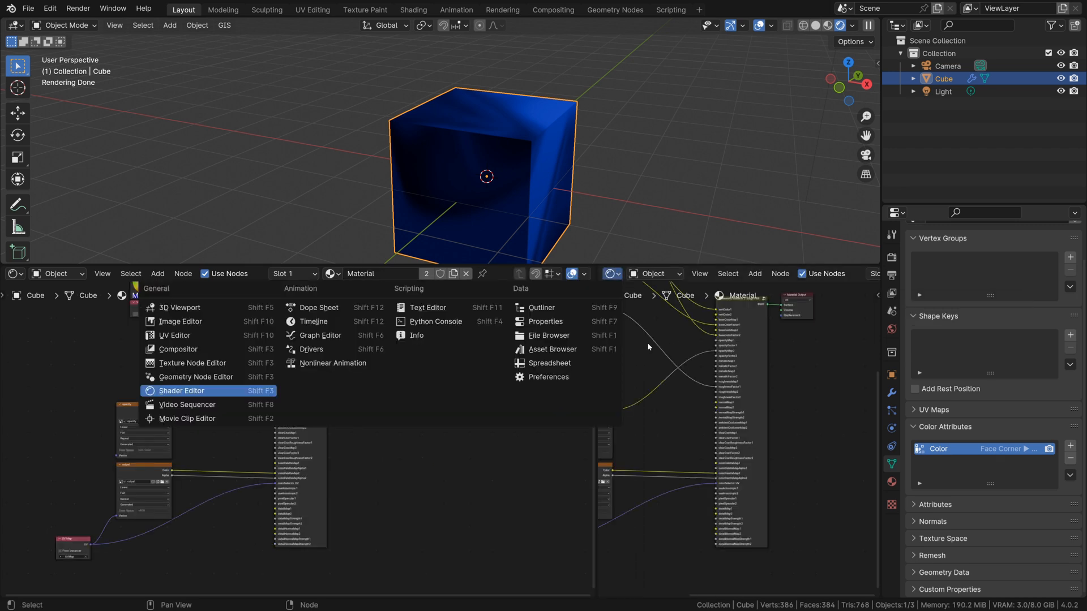
left_click(196, 377)
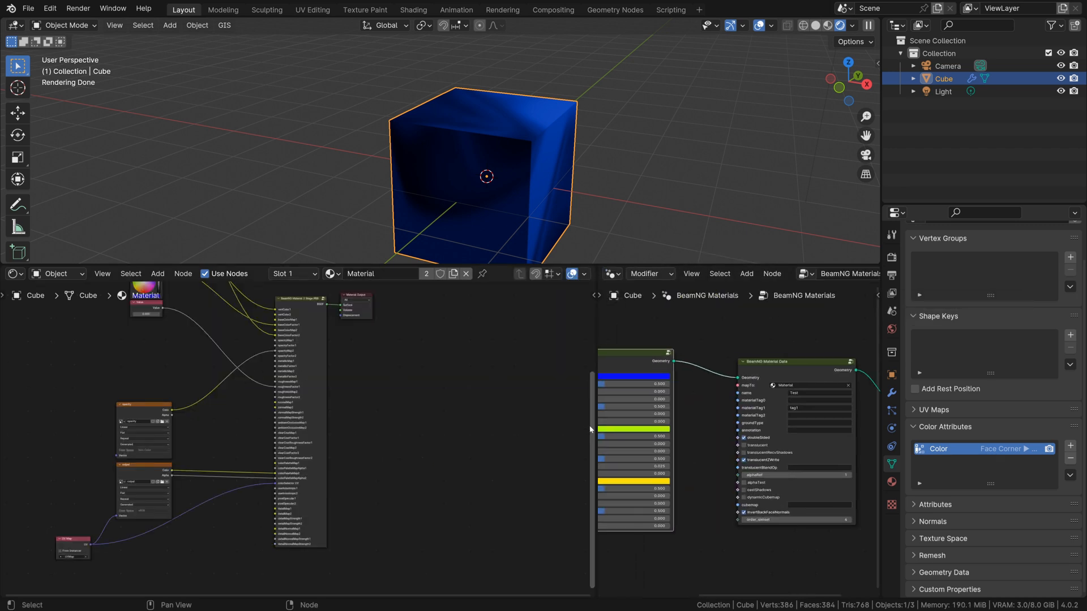
Change Color 1 in the BeamNG Color Selector node to light green
scroll(595, 428, "down", 6)
middle_click_drag(682, 425, 754, 424)
scroll(730, 453, "up", 7)
middle_click_drag(676, 459, 775, 459)
scroll(354, 430, "up", 3)
left_click(770, 322)
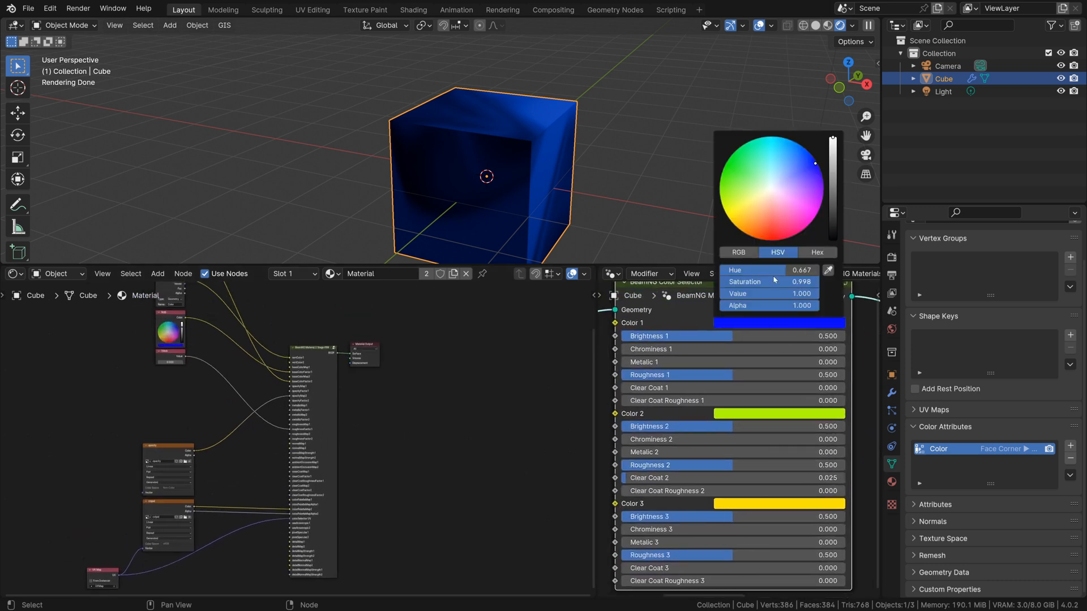
left_click(743, 176)
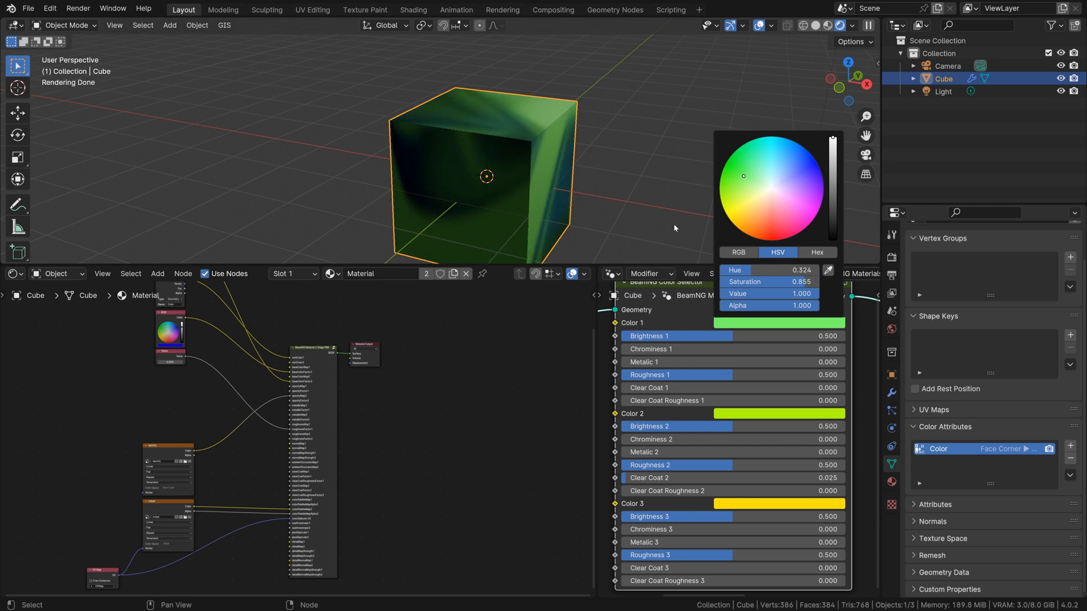
scroll(673, 337, "down", 1)
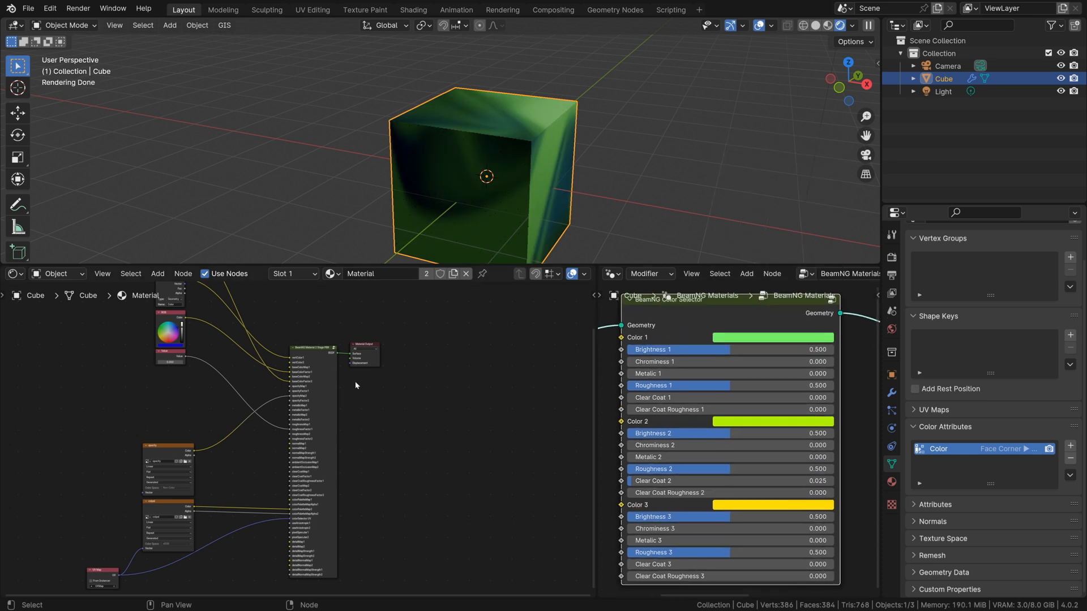
Set Color 1 in the BeamNG Color Selector node to magenta and view the cube from another side
left_click(740, 337)
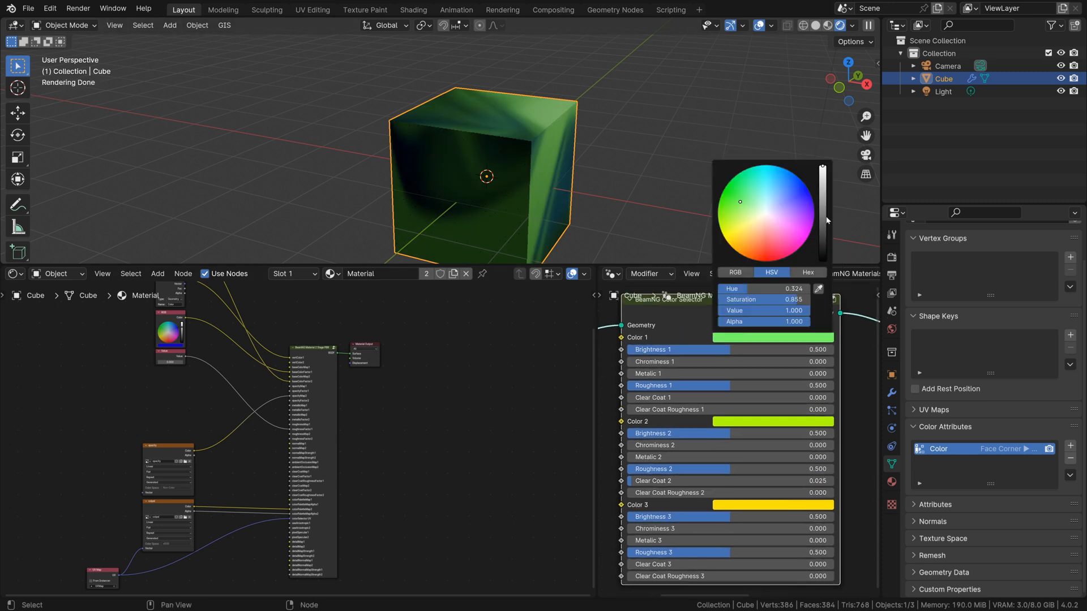
left_click(800, 205)
middle_click_drag(486, 209, 507, 169)
middle_click_drag(567, 151, 533, 173)
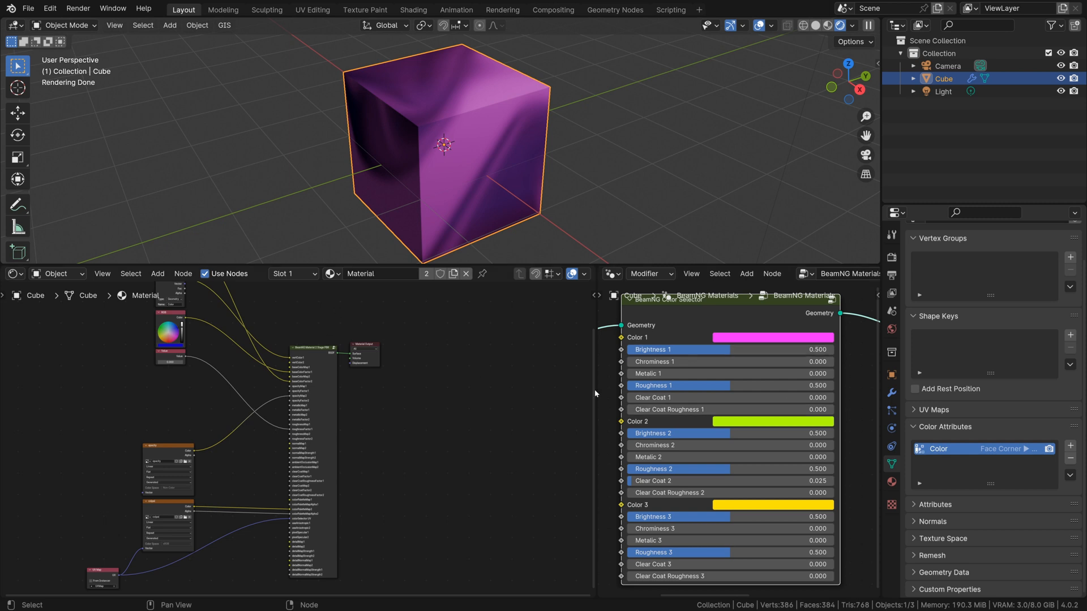
In the Texture Paint workspace, set the brush color to bright green for painting on the colpal image
middle_click_drag(168, 504, 269, 495)
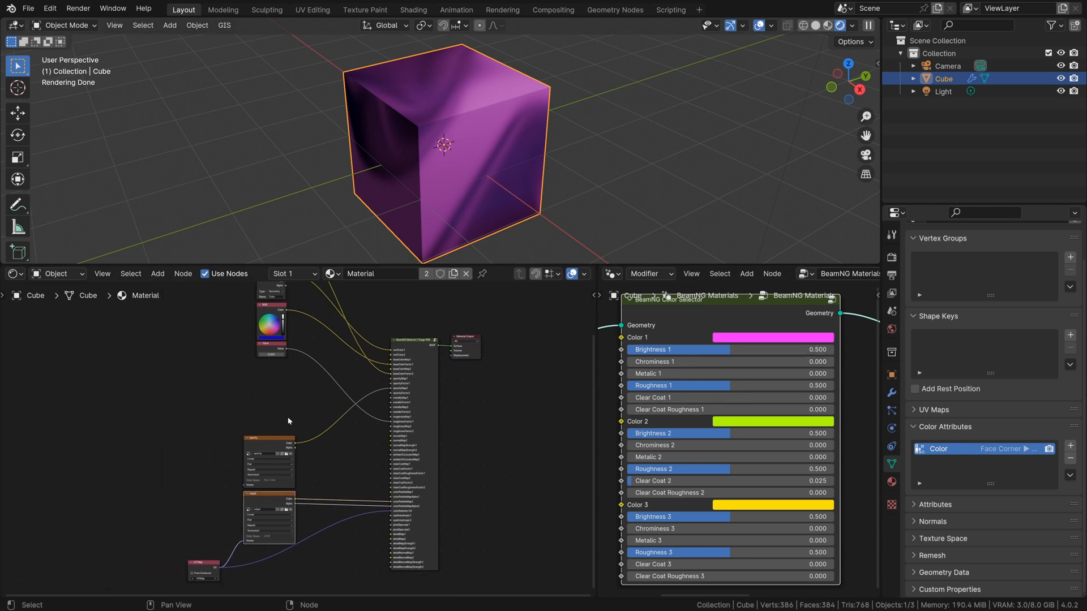
middle_click_drag(360, 519, 352, 497)
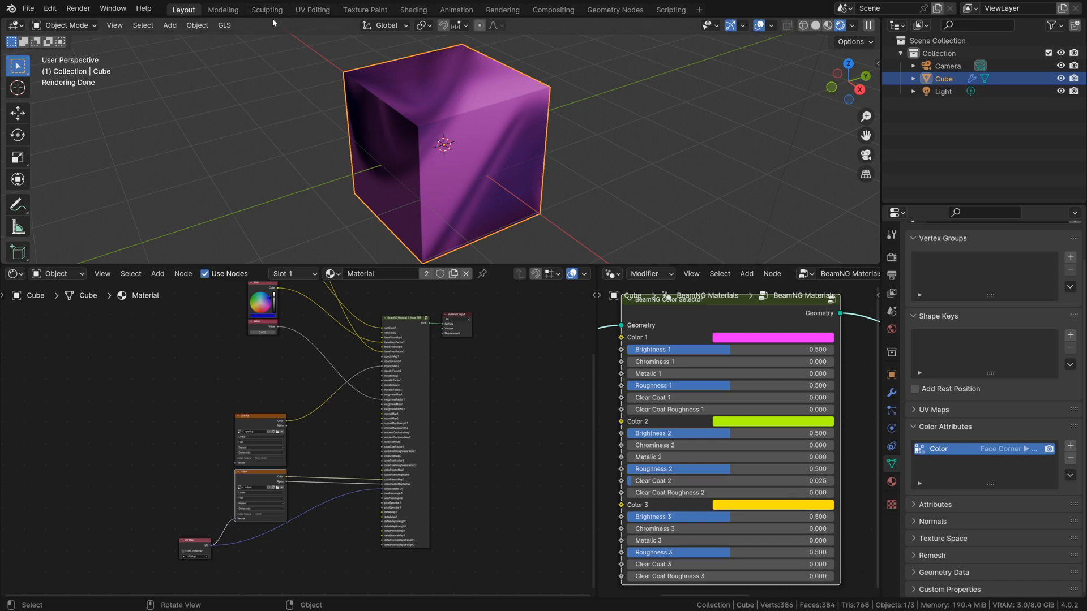
left_click(365, 10)
left_click(117, 42)
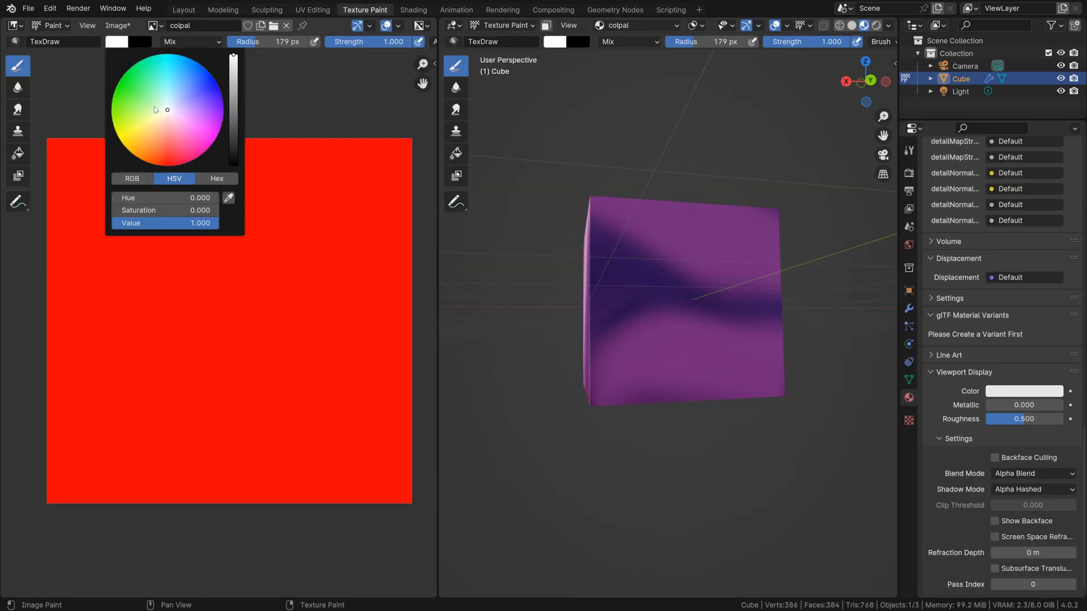
left_click(123, 97)
Paint a short green stroke on each of the cube's faces to add green areas to the colpal image
left_click_drag(707, 335, 665, 335)
mouse_move(661, 377)
middle_mouse_down()
mouse_move(709, 376)
mouse_move(683, 361)
middle_mouse_up()
left_click_drag(644, 313, 592, 324)
middle_click_drag(668, 360, 472, 365)
left_click_drag(652, 340, 706, 318)
middle_click_drag(662, 347, 577, 354)
left_click_drag(700, 329, 719, 305)
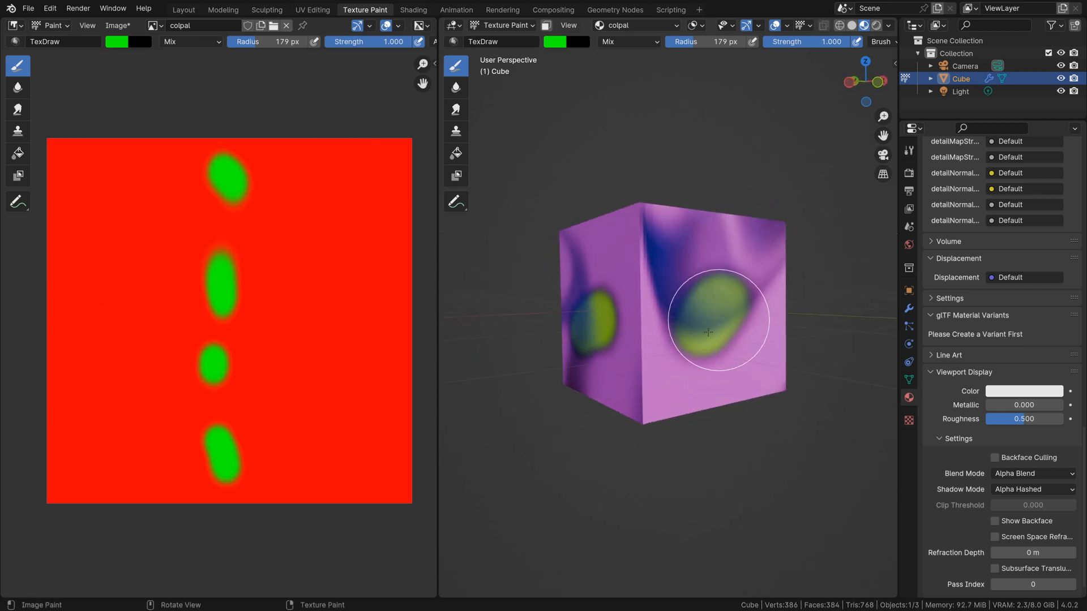
middle_click_drag(698, 377, 739, 309)
left_click_drag(698, 355, 682, 363)
middle_click_drag(667, 371, 623, 440)
middle_click_drag(677, 367, 682, 257)
left_click_drag(681, 257, 662, 243)
middle_click_drag(662, 242, 679, 266)
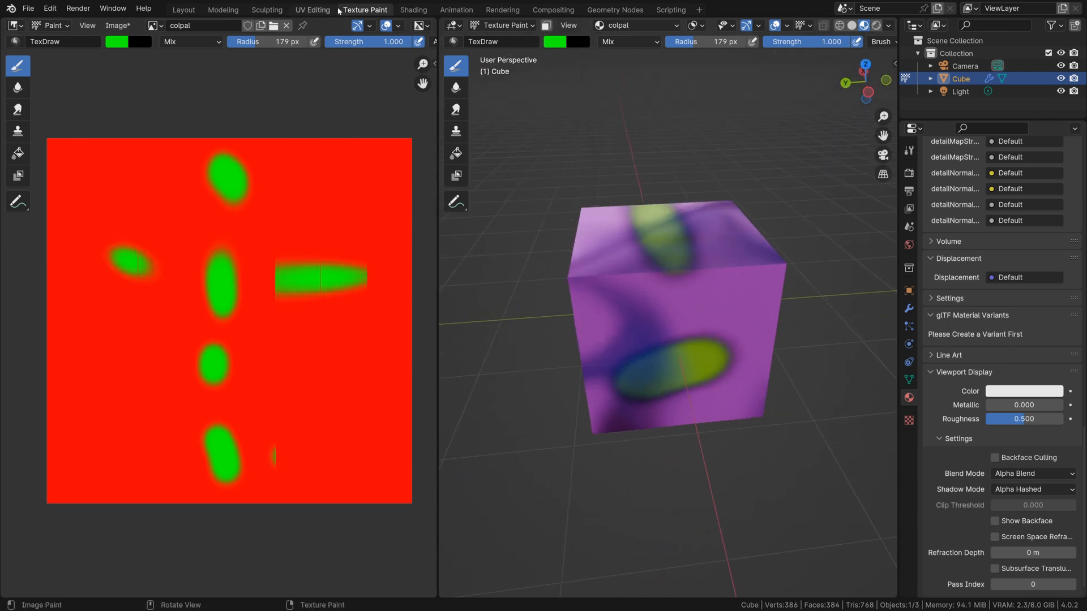
Back in the Layout workspace, set Color 2 in the BeamNG Color Selector node to light violet-blue
left_click(184, 9)
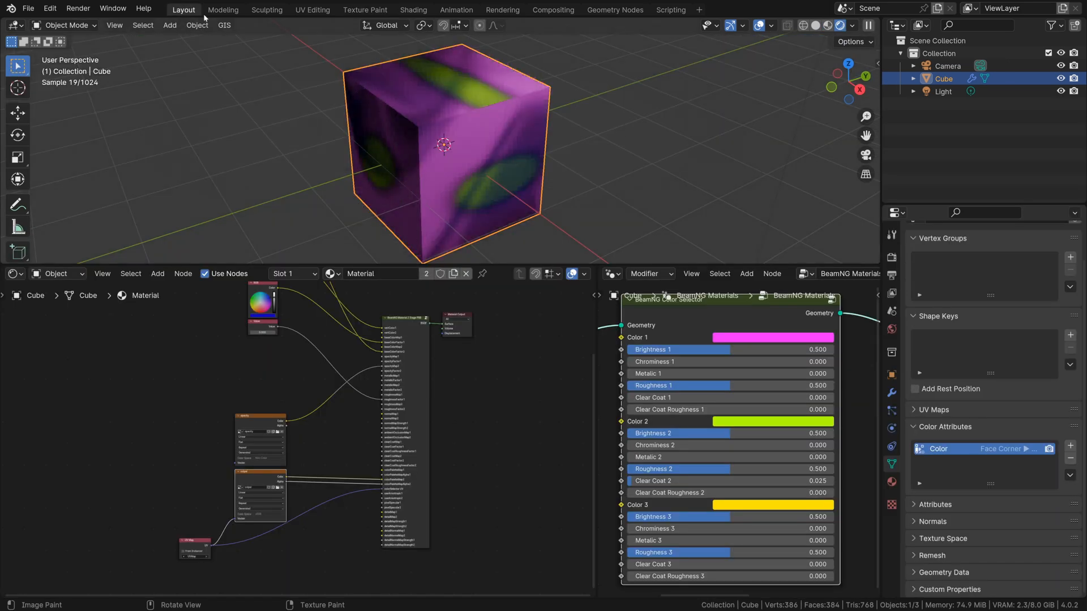
left_click(779, 421)
mouse_move(780, 307)
left_mouse_down()
mouse_move(775, 296)
mouse_move(777, 305)
left_mouse_up()
middle_click_drag(565, 201, 451, 171)
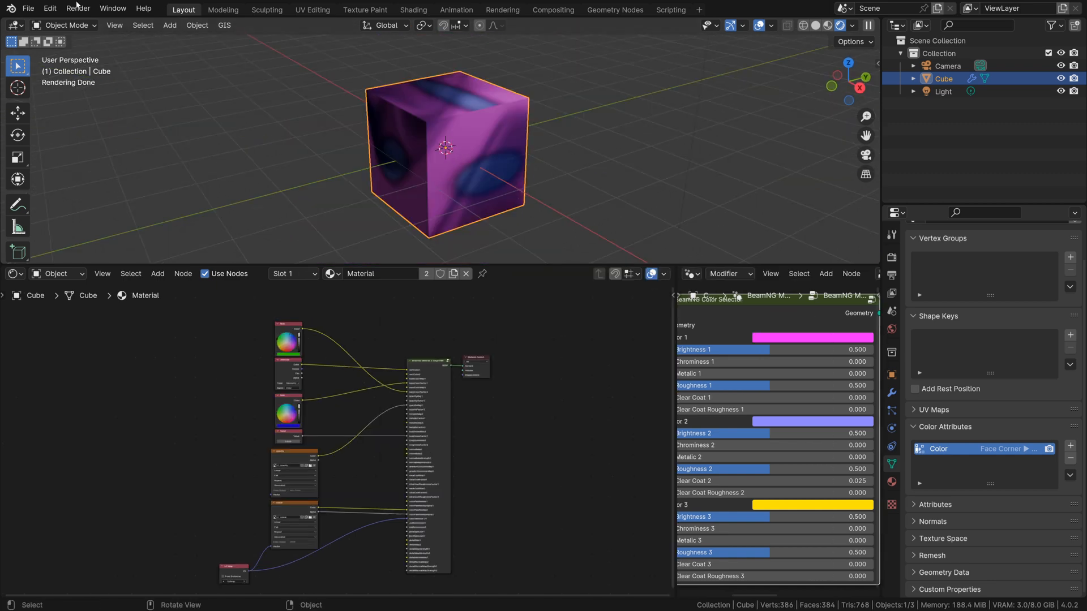
Export the BeamNG materials over main.materials.json in D:\Temp\eastcoast building
left_click(27, 8)
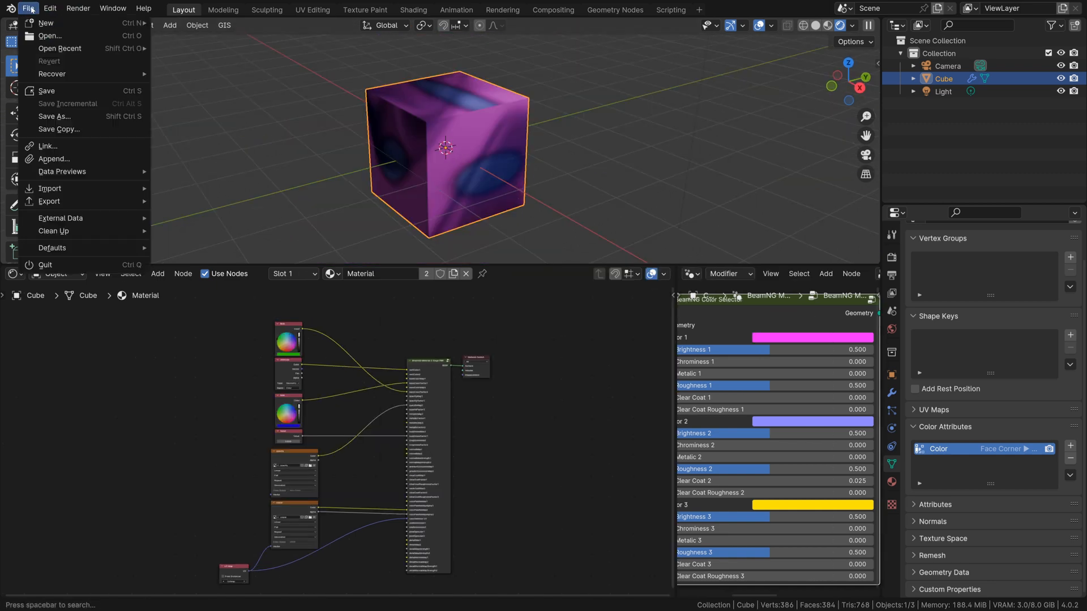
mouse_move(74, 201)
left_click(233, 392)
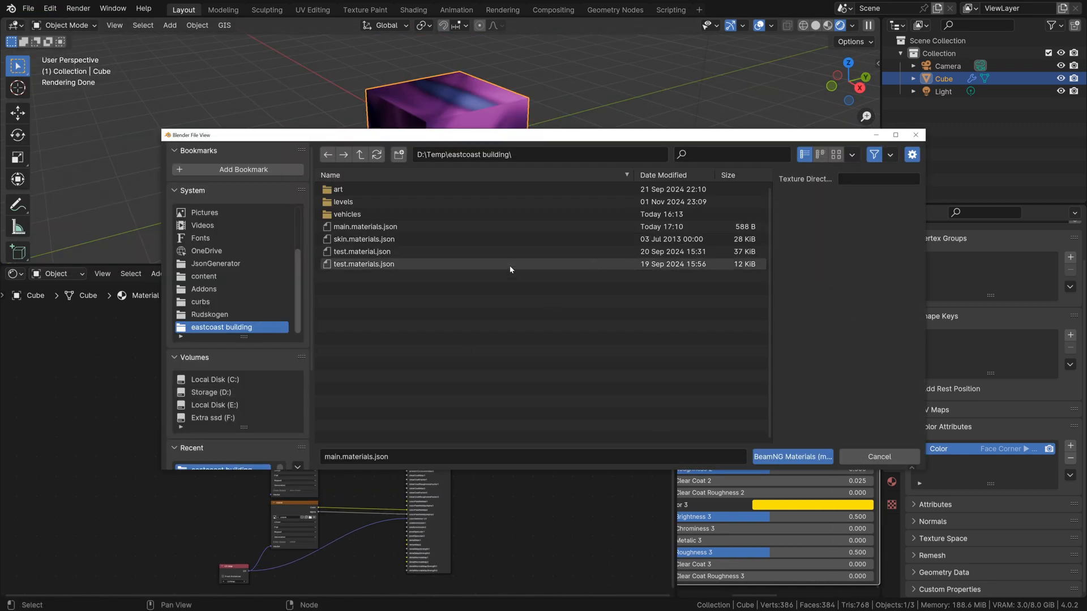
left_click(397, 228)
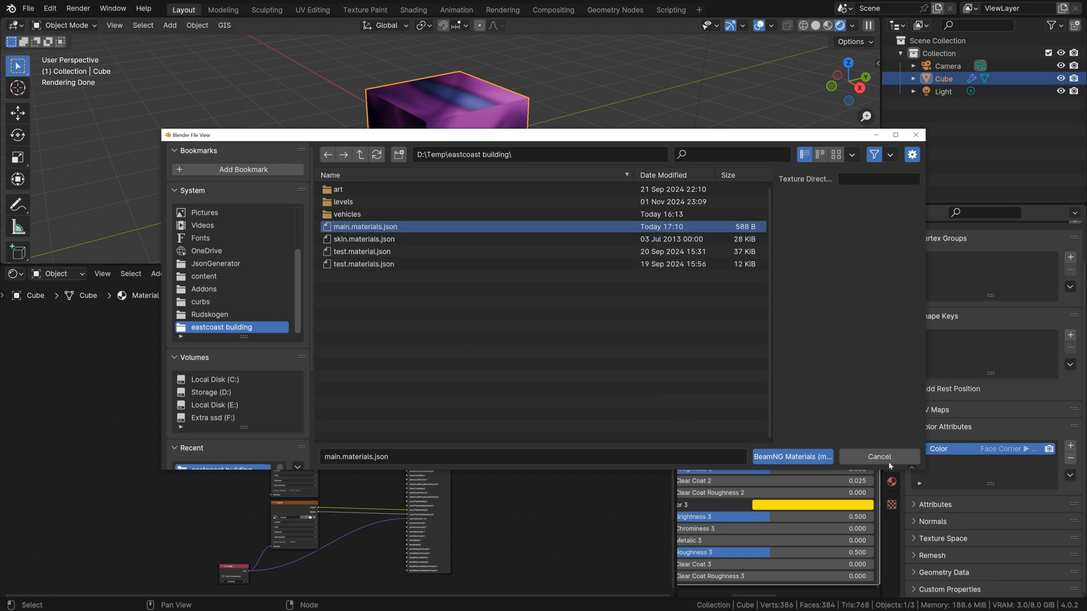
left_click(792, 456)
Switch to Notepad++ and reload the modified main.materials.json file
key("super")
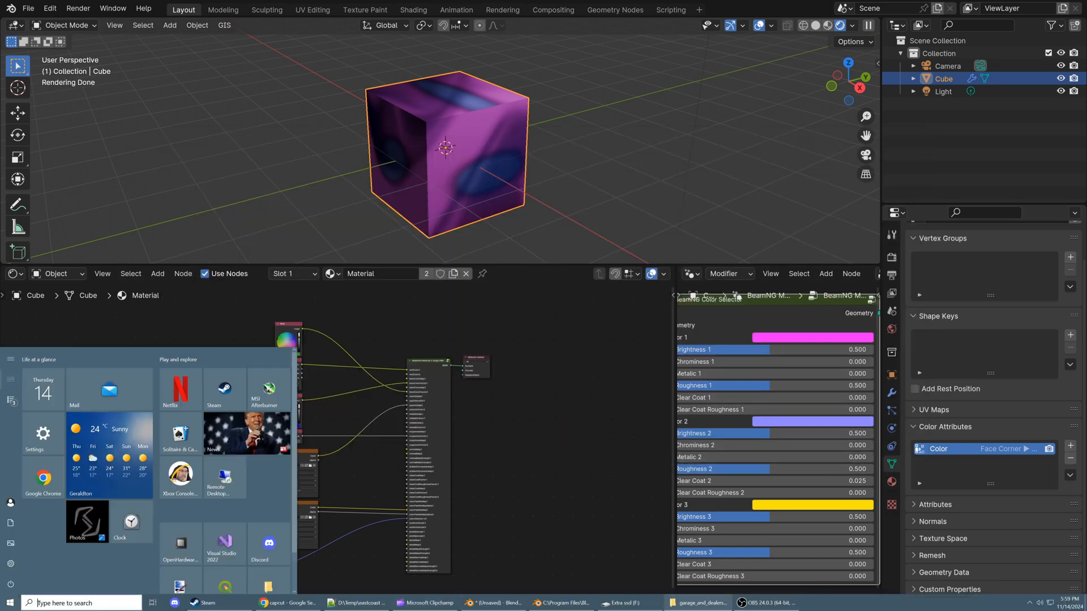
left_click(342, 604)
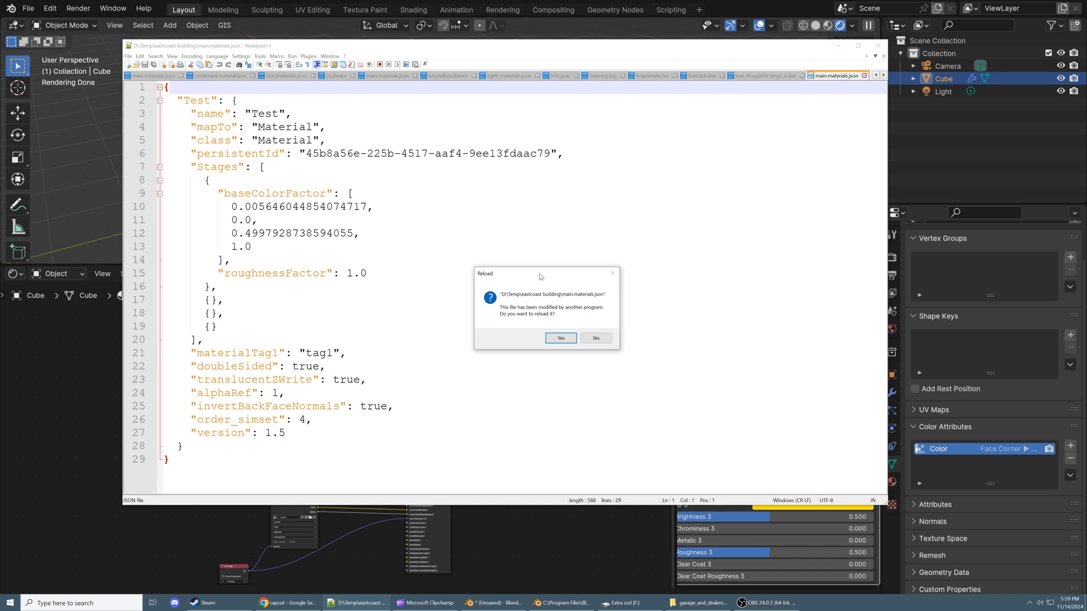
left_click(565, 339)
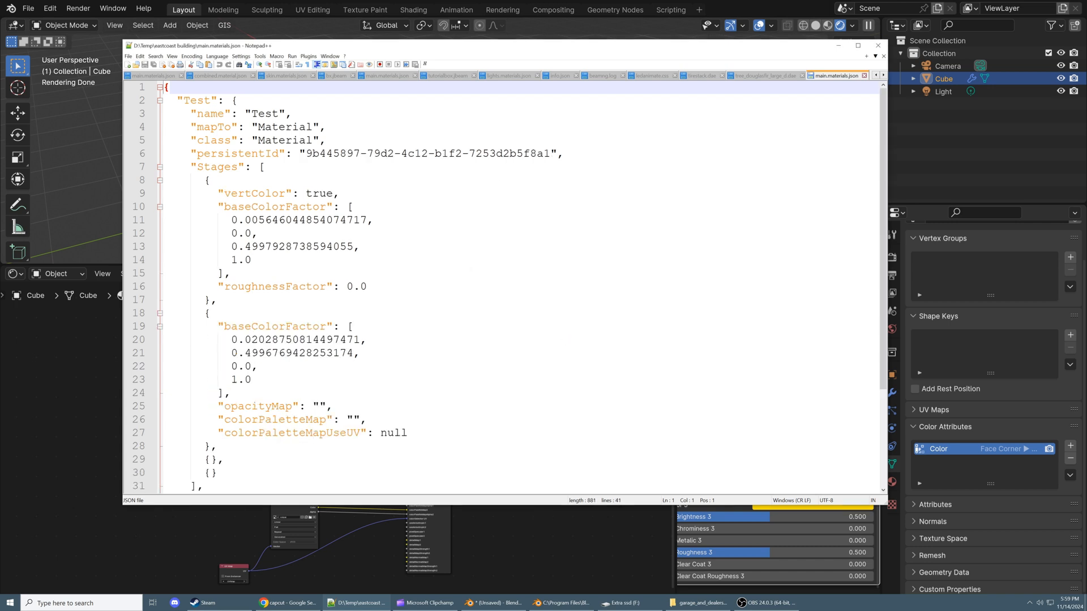
Examine the vertColor, baseColorFactor, opacityMap and colorPaletteMap entries in the exported material's stages
left_click_drag(341, 194, 184, 194)
left_click_drag(253, 260, 191, 207)
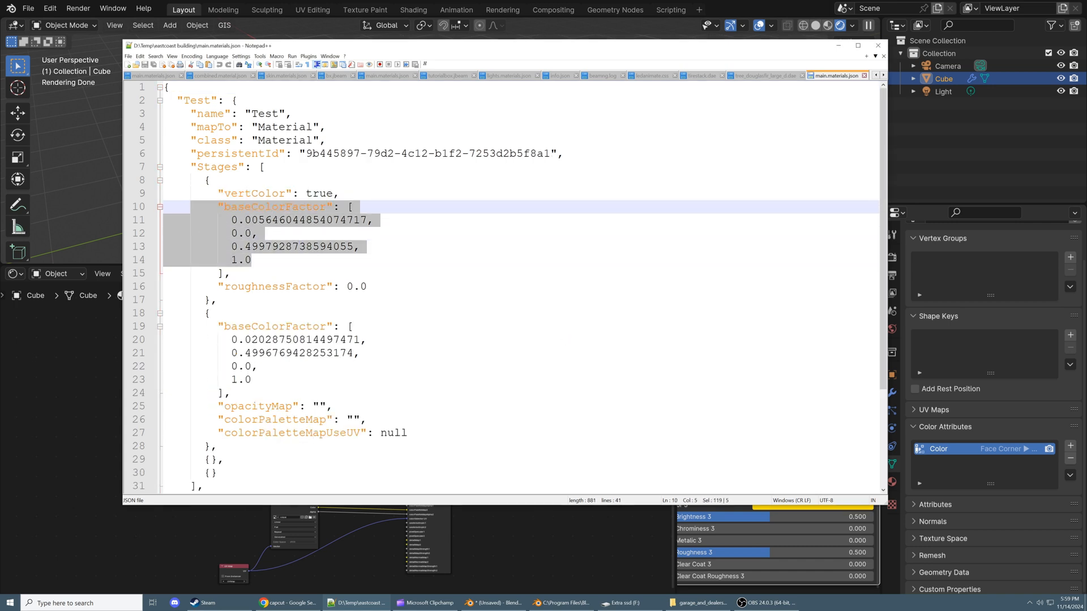
left_click_drag(231, 393, 177, 340)
scroll(322, 374, "down", 2)
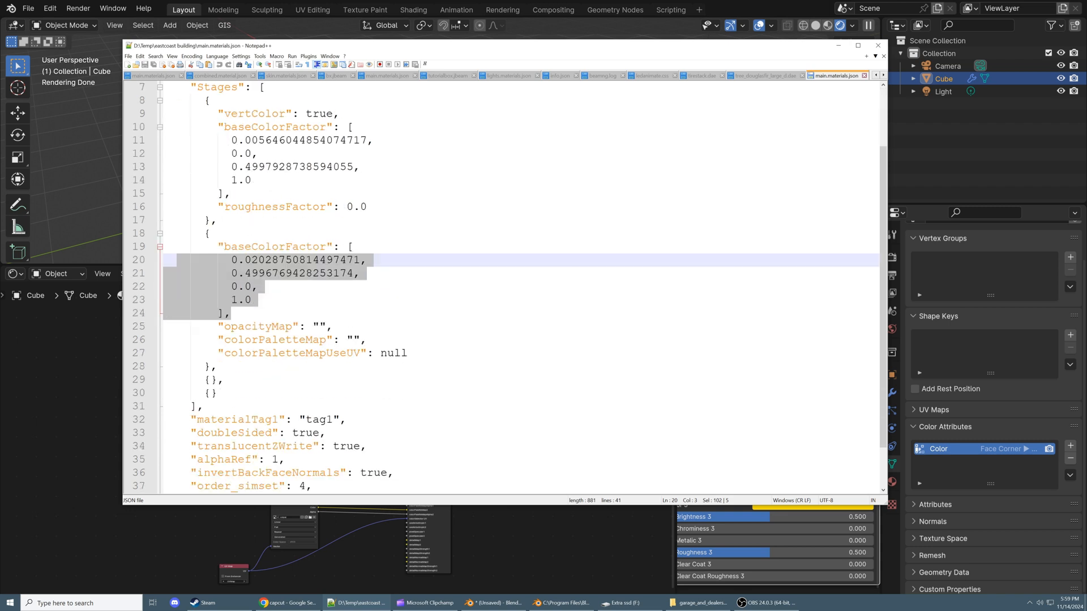
left_click_drag(333, 327, 218, 327)
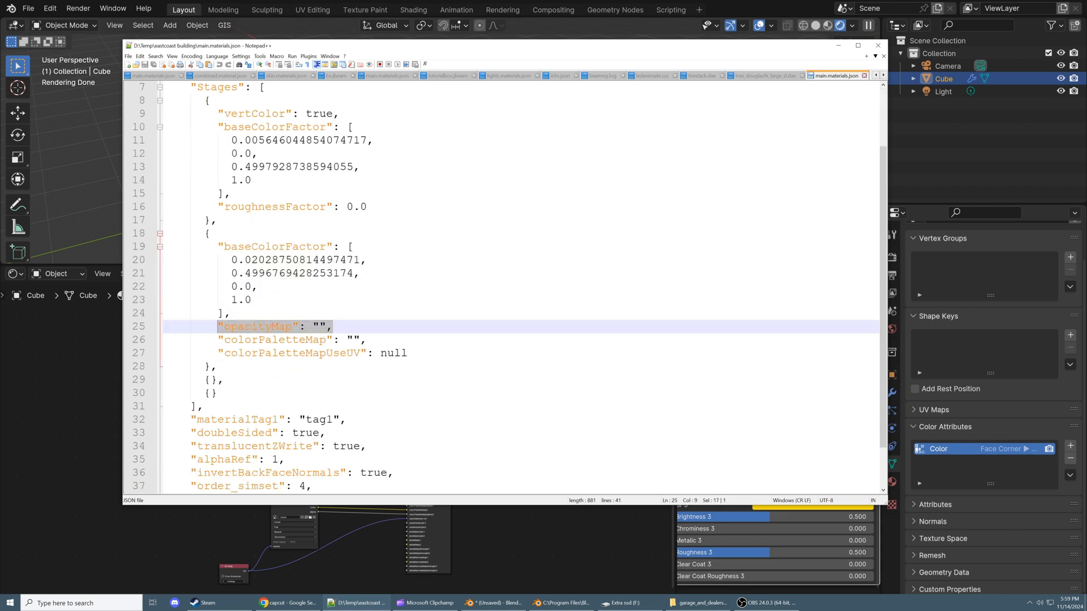
left_click(239, 327)
left_click_drag(334, 326, 306, 326)
left_click_drag(367, 340, 204, 338)
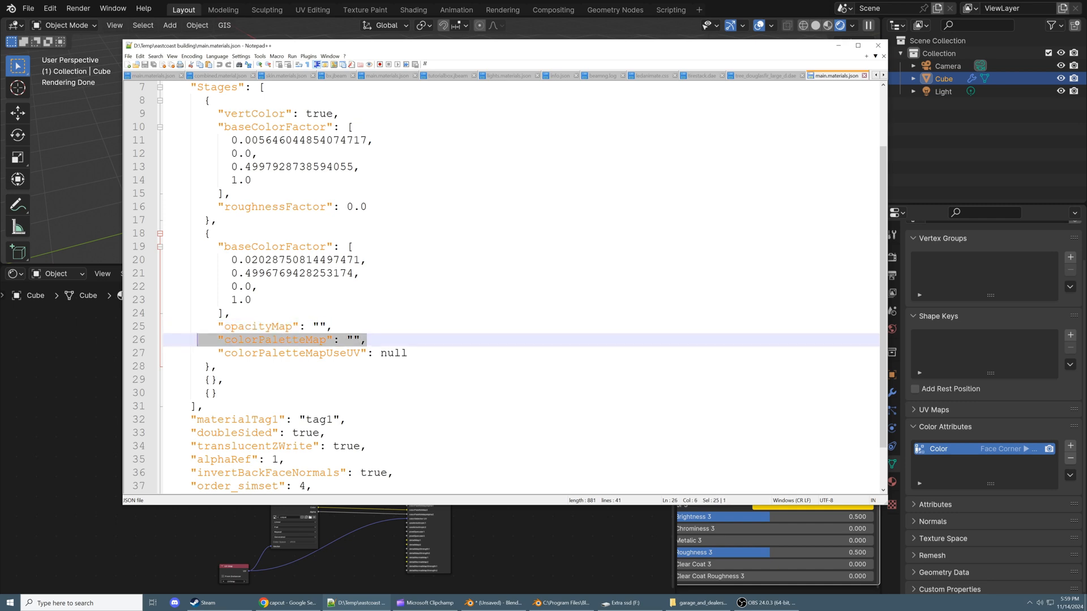
Return to Blender and, in the Texture Paint workspace, save the opacity image as a BW PNG, opacity.png, in D:\Temp\eastcoast building
key("alt+Tab")
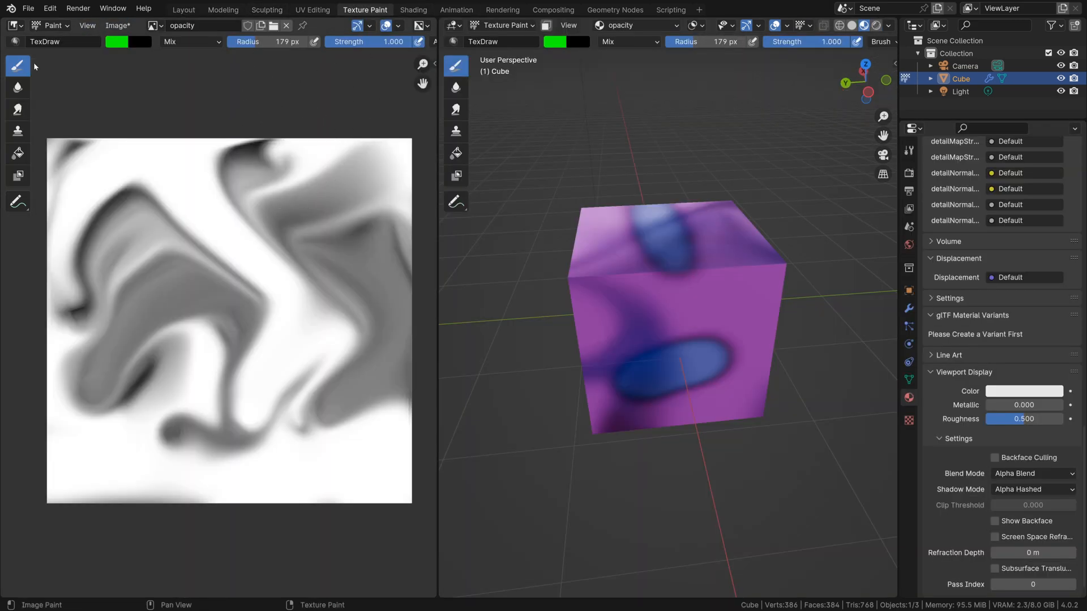
left_click(117, 25)
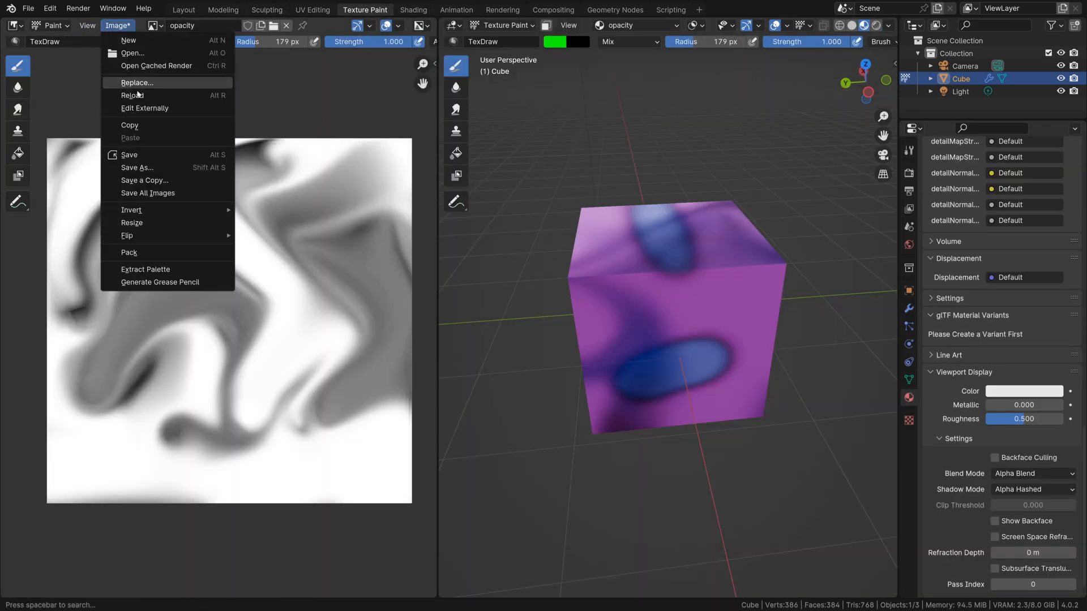
left_click(141, 167)
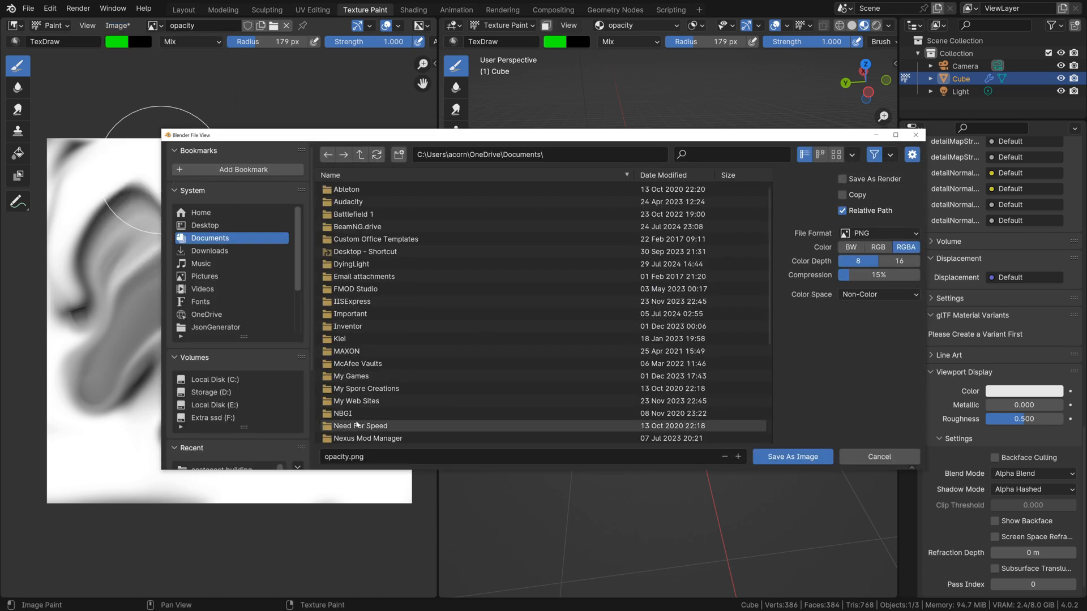
scroll(209, 415, "down", 3)
left_click(230, 420)
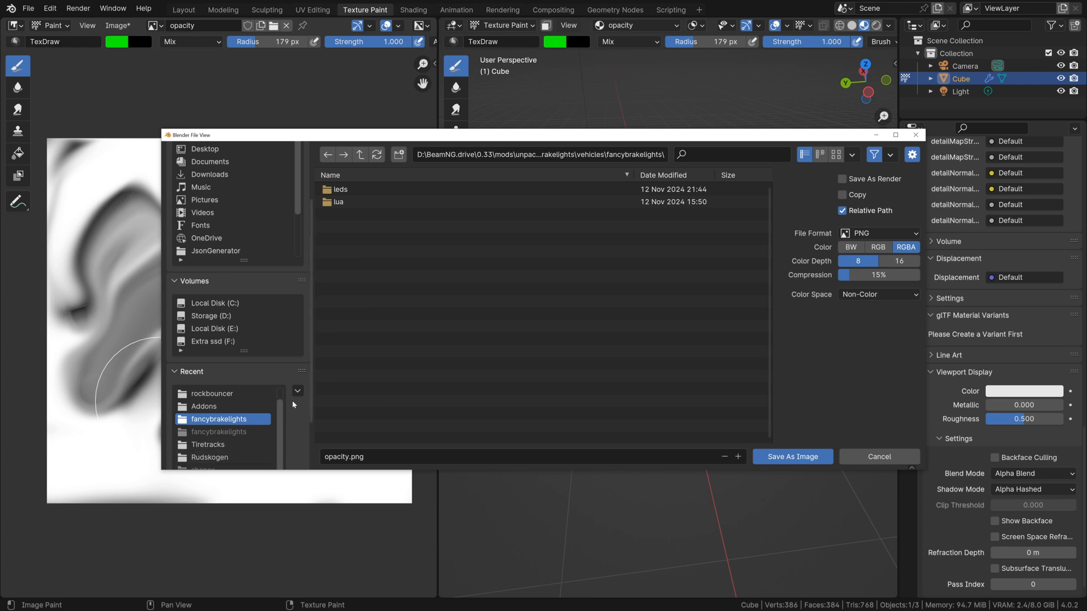
scroll(226, 430, "up", 1)
left_click(245, 397)
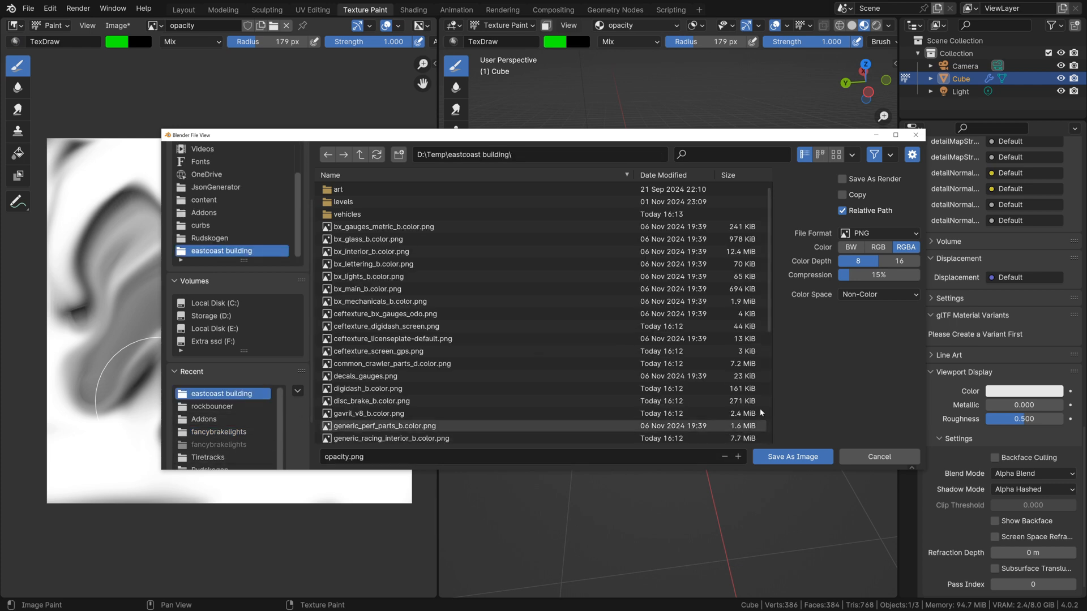
left_click(841, 249)
left_click(791, 457)
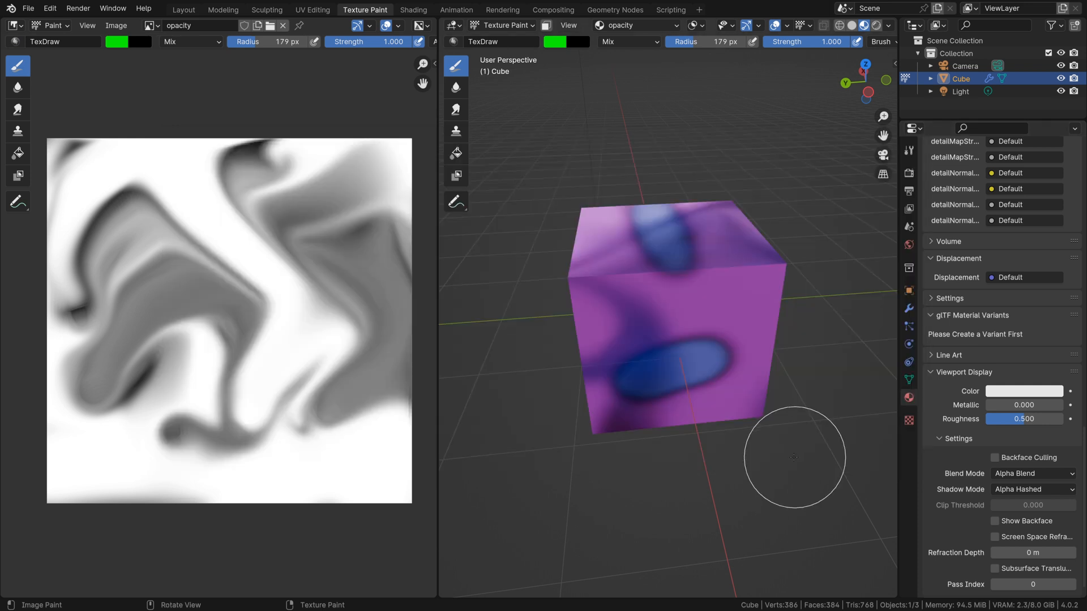
Switch the painted image to colpal and save it as colpal.png in D:\Temp\eastcoast building
left_click(636, 22)
left_click(606, 73)
left_click(117, 26)
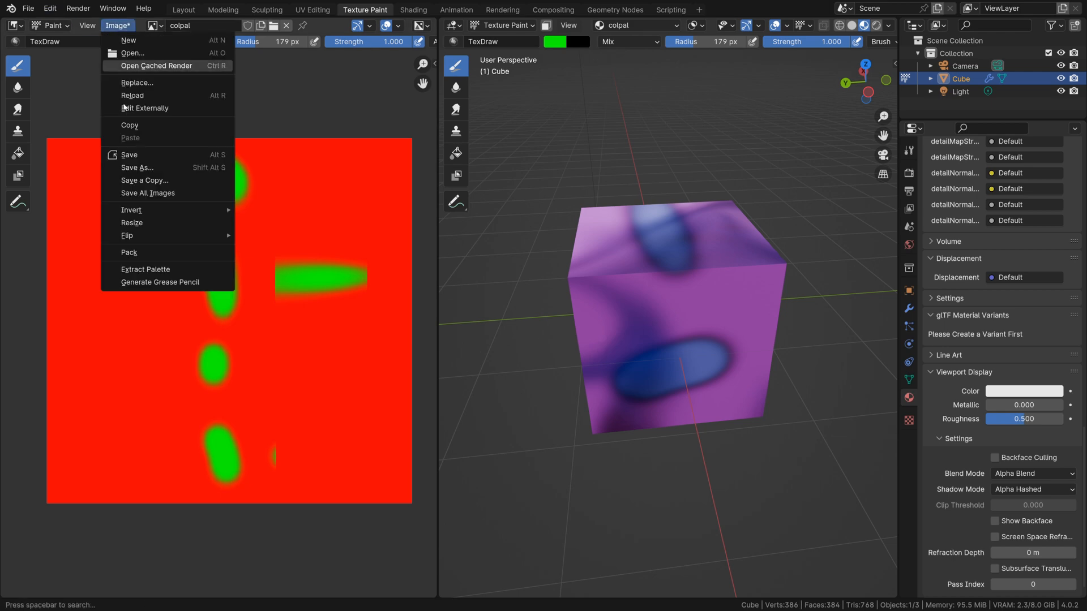
left_click(155, 156)
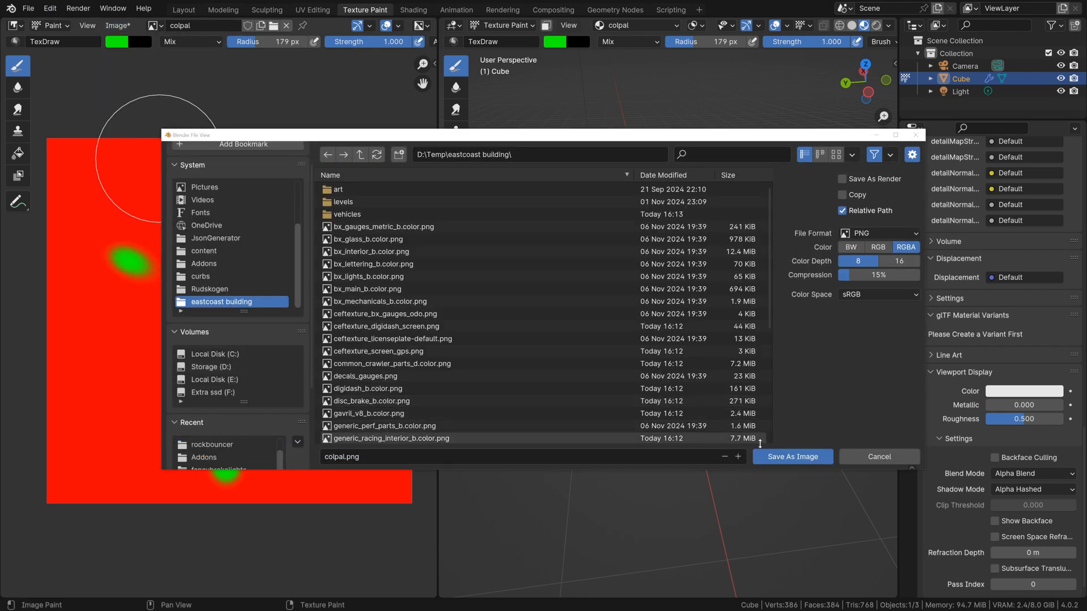
left_click(798, 462)
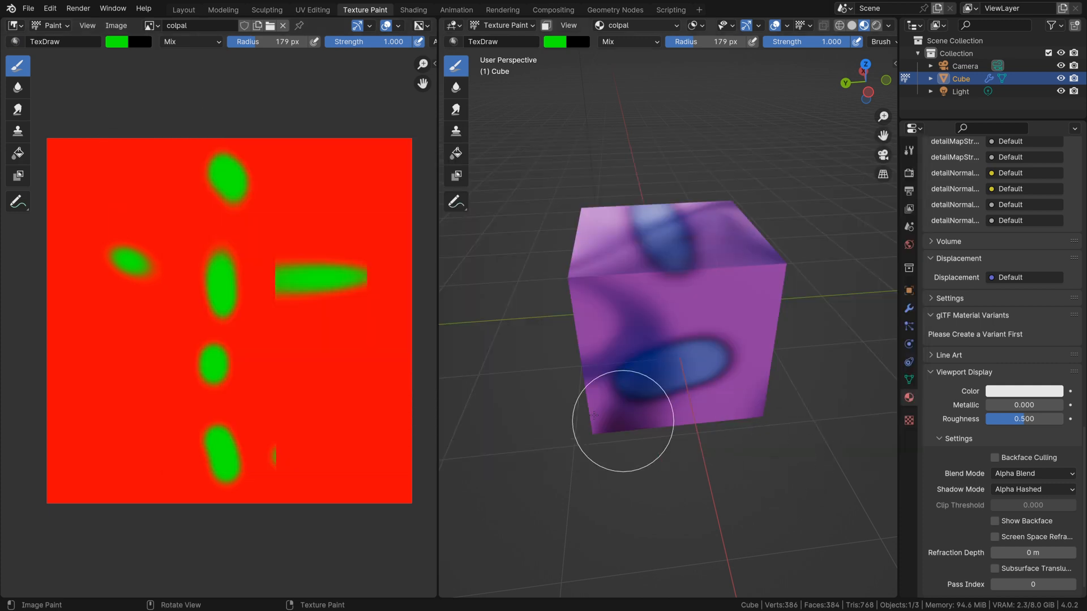
Export the BeamNG materials to main.materials.json in D:\Temp\eastcoast building with the texture directory set to test/
left_click(28, 8)
mouse_move(79, 201)
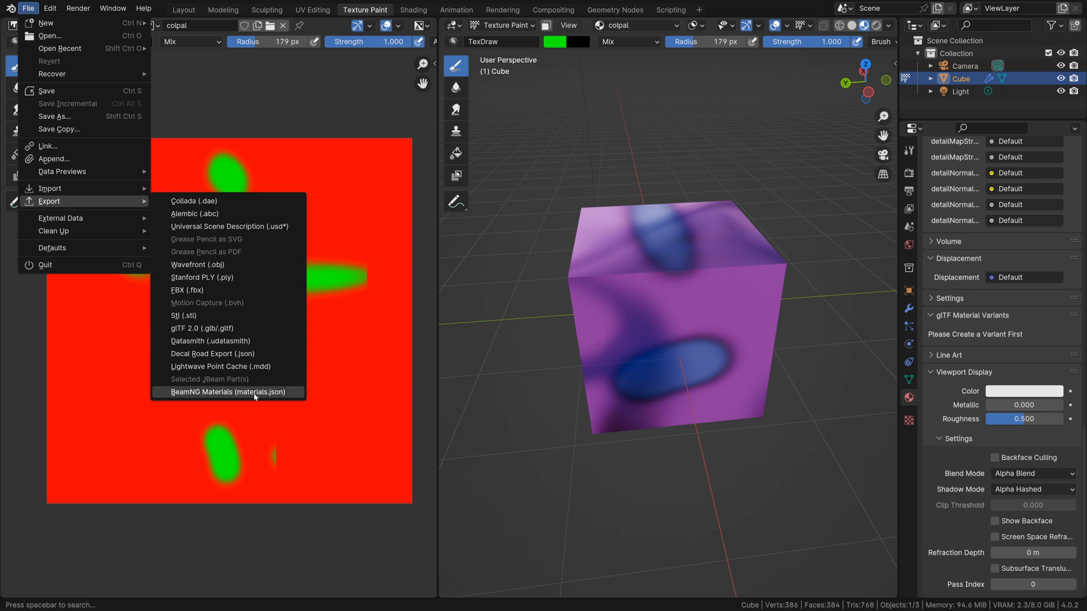
left_click(255, 393)
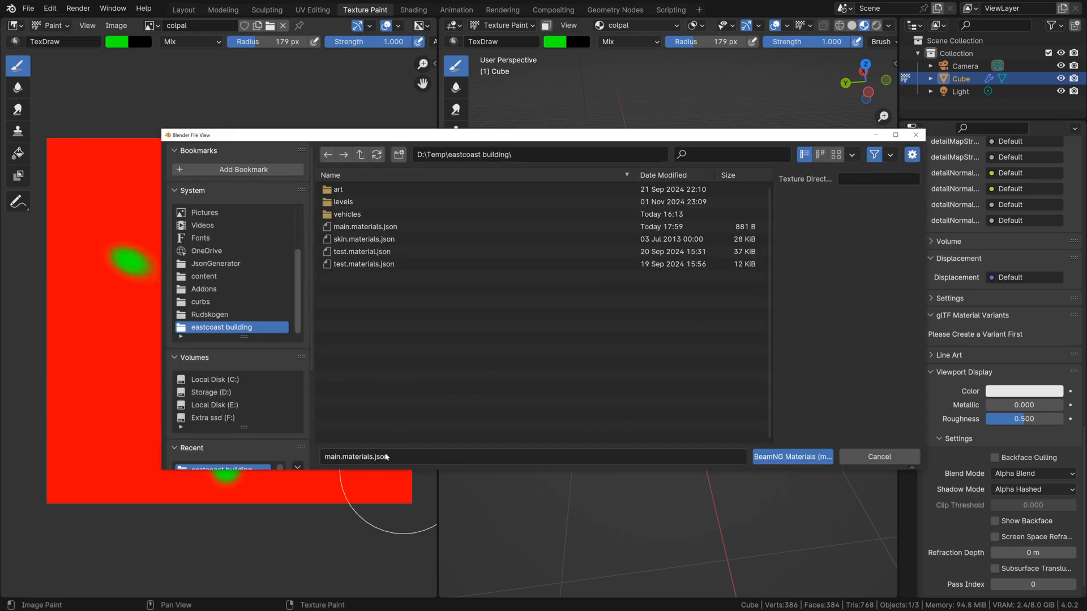
left_click(900, 179)
type("test/")
left_click(781, 457)
Switch to Notepad++, reload main.materials.json and check the texture paths of the opacityMap and colorPaletteMap entries
key("super")
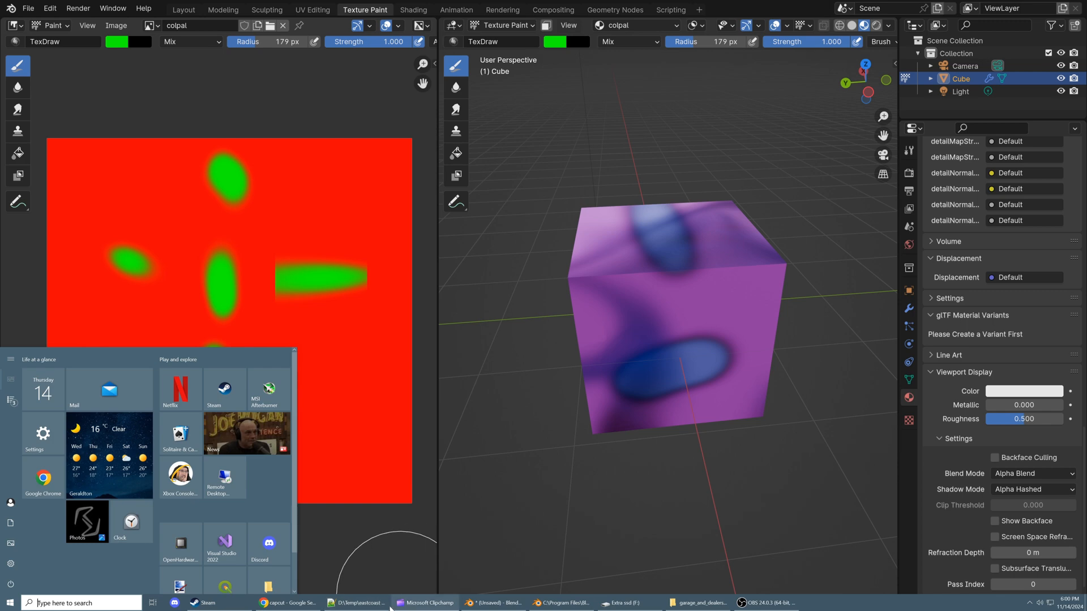
left_click(356, 603)
left_click(560, 338)
left_click_drag(170, 313, 254, 300)
scroll(253, 300, "down", 1)
left_click(444, 287)
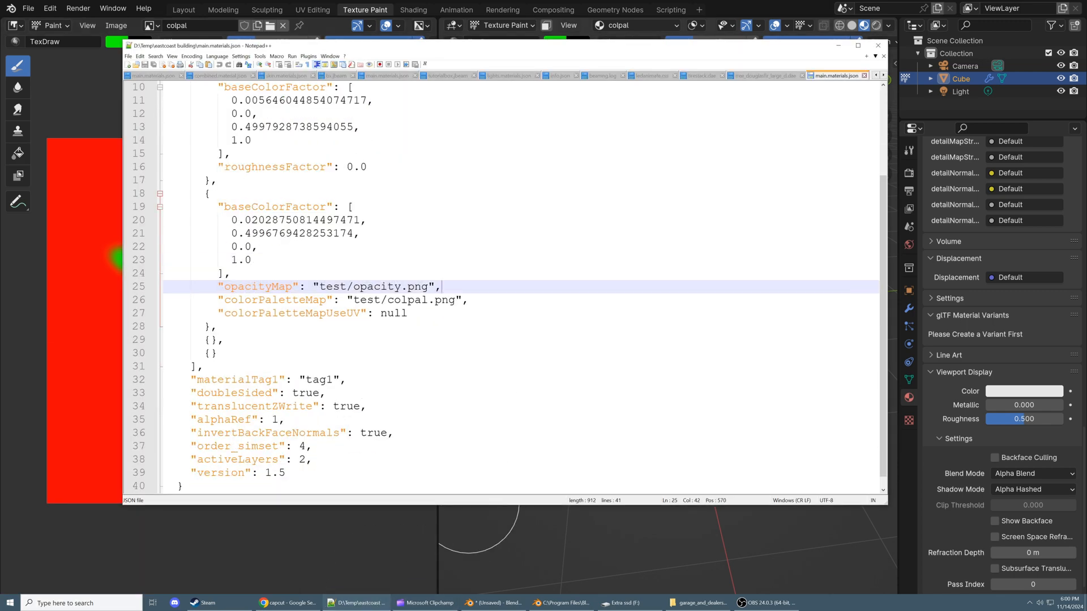
Examine the remaining stage and material settings in main.materials.json, including the Test material name
scroll(444, 287, "up", 3)
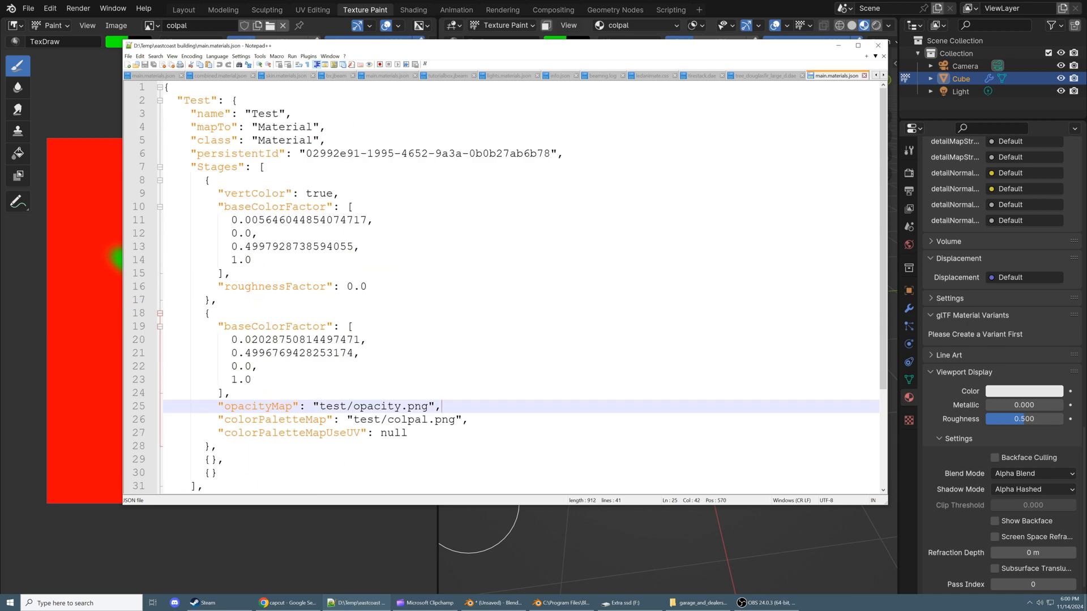
left_click(353, 208)
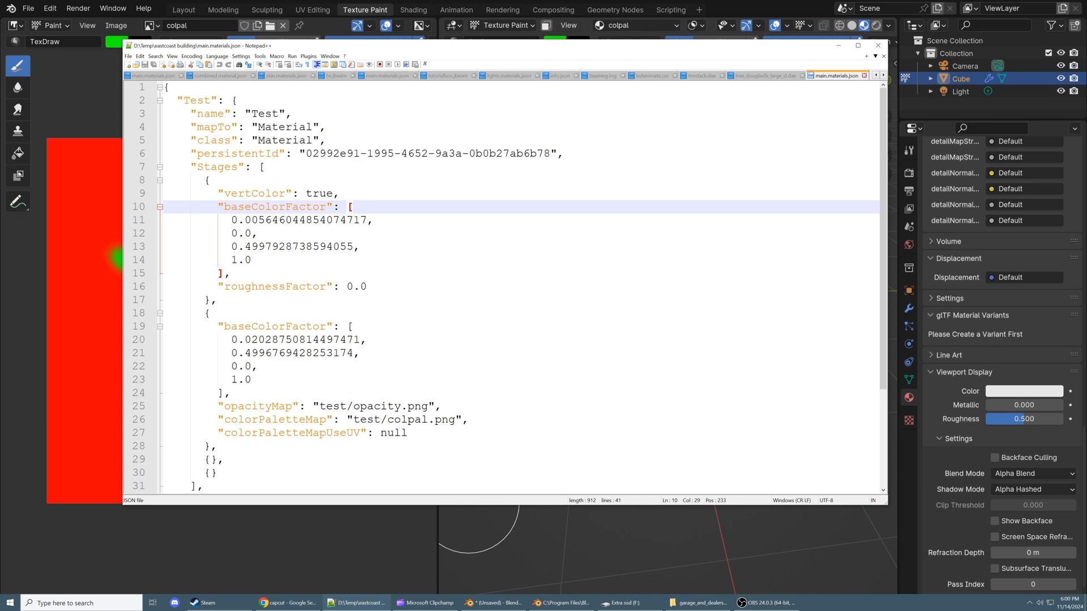
scroll(353, 207, "down", 1)
scroll(353, 207, "down", 2)
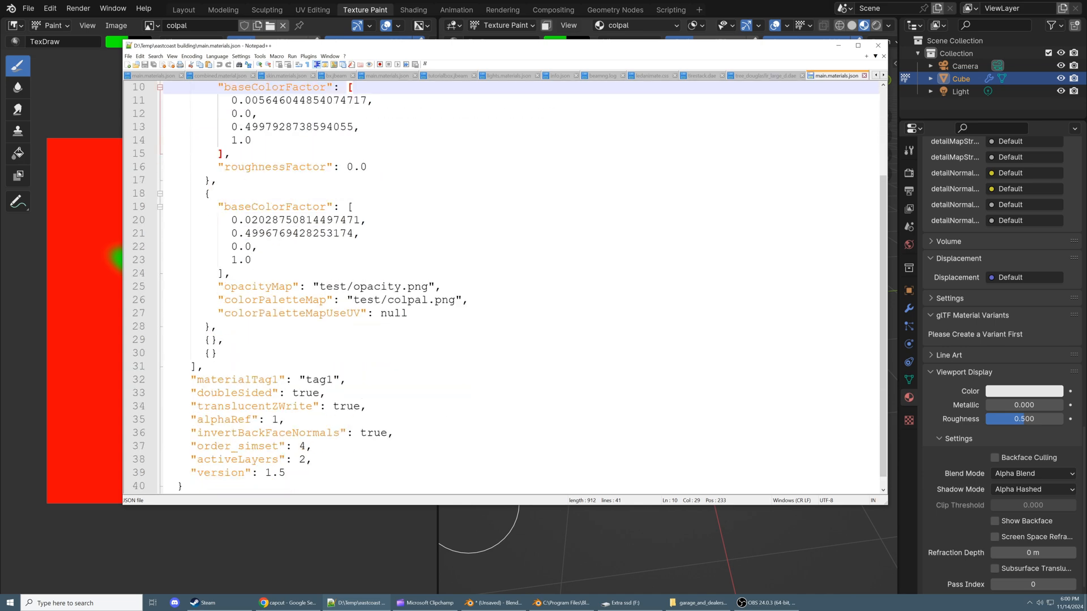
scroll(504, 283, "up", 3)
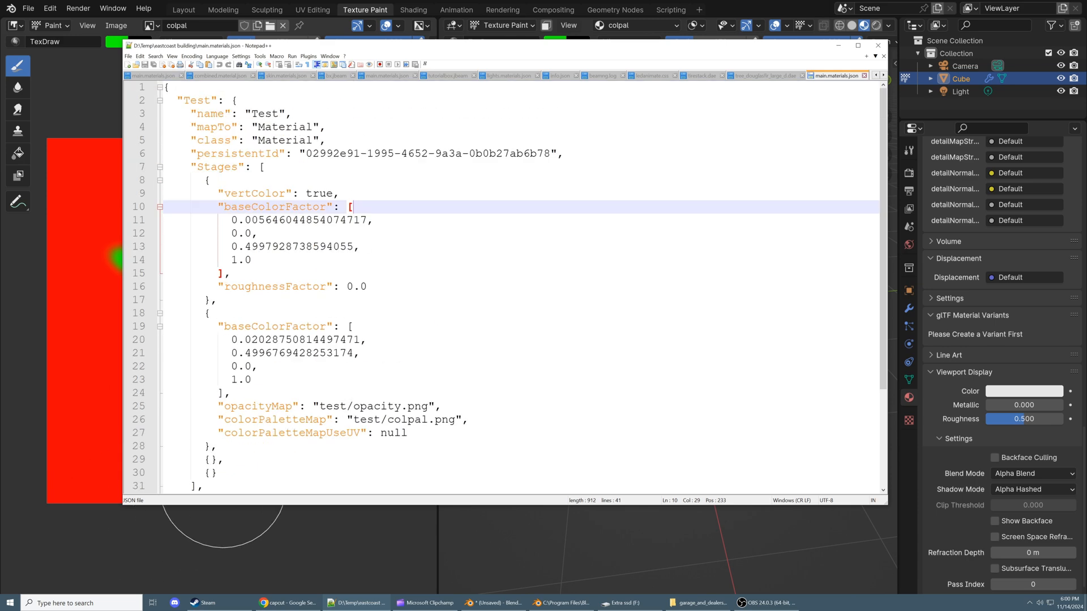
left_click_drag(218, 101, 190, 101)
left_click(184, 101)
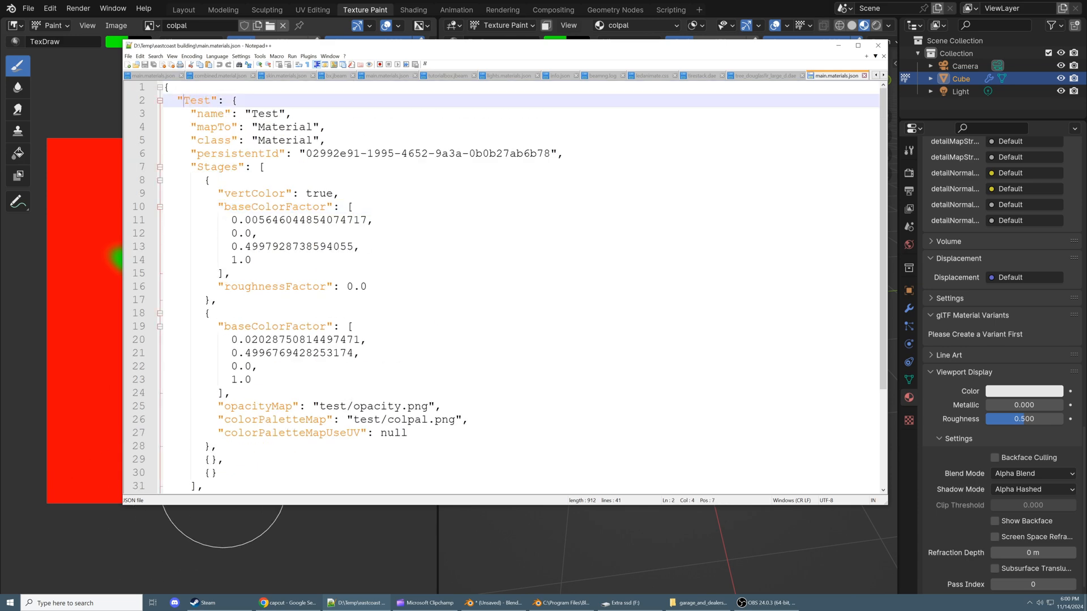
double_click(192, 101)
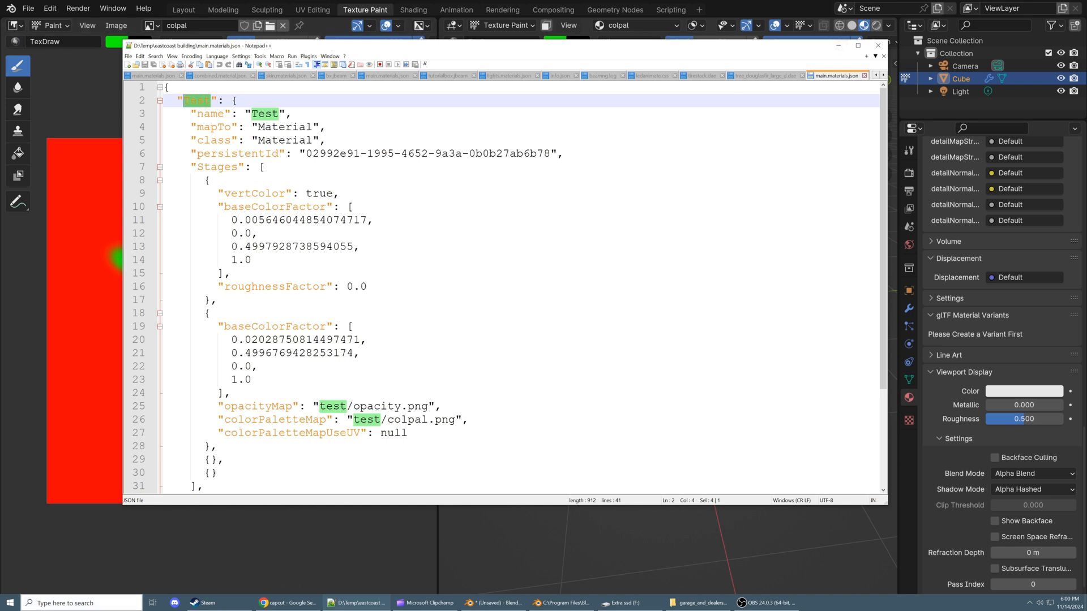
Open a File Explorer window and go to the %appdata% folder
left_click(80, 603)
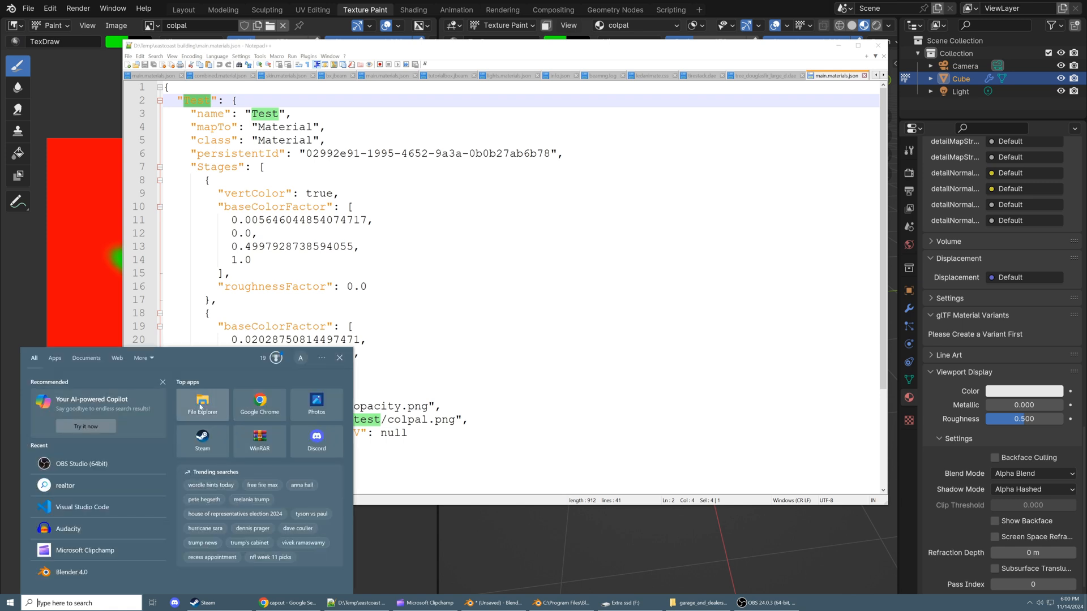
left_click(203, 405)
left_click_drag(772, 191, 487, 189)
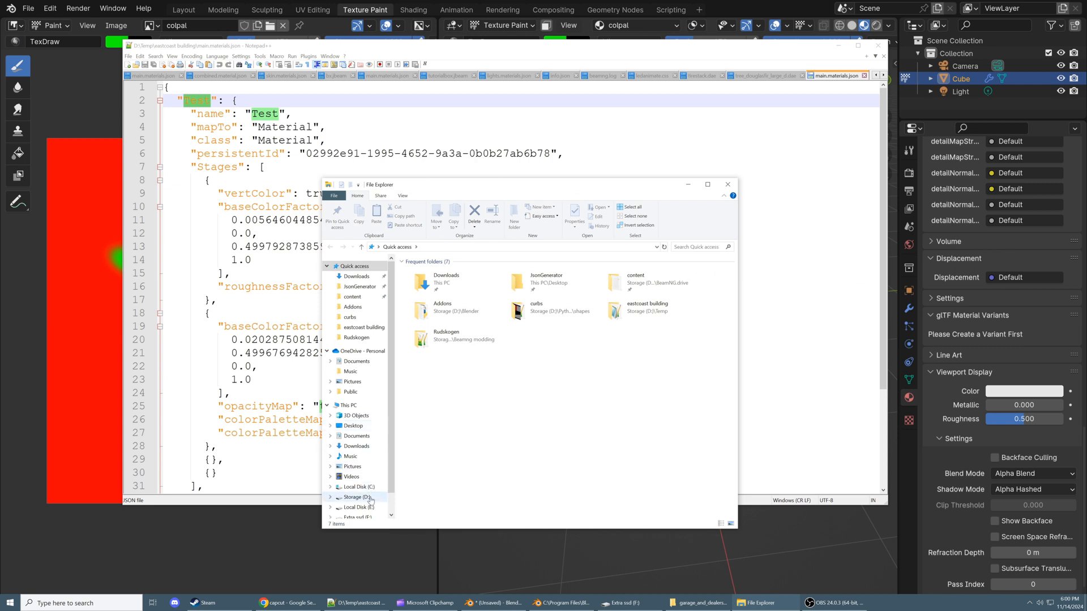
left_click(434, 248)
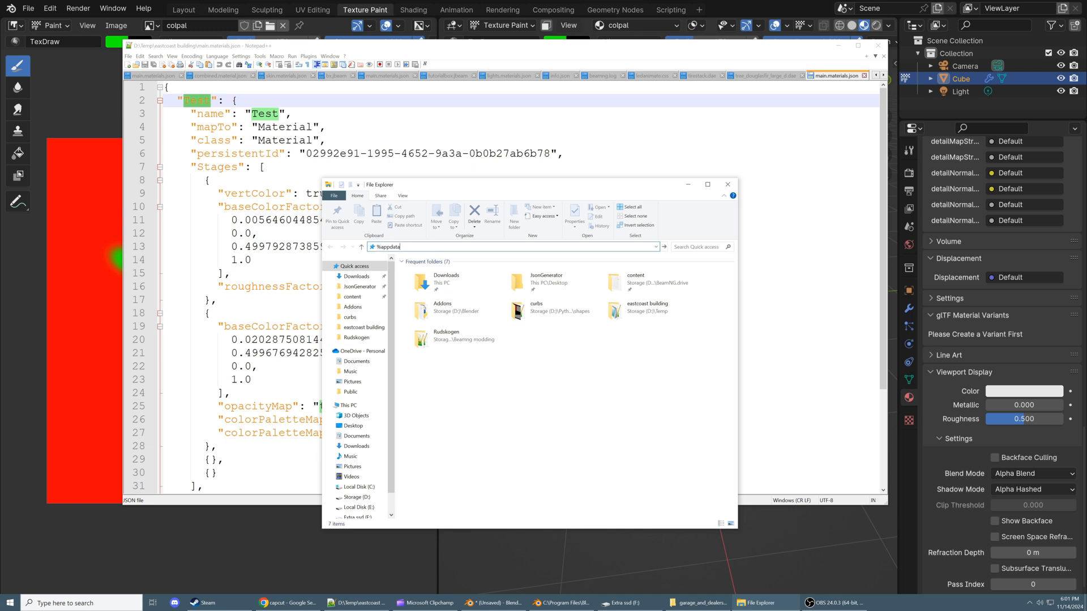
key("Return")
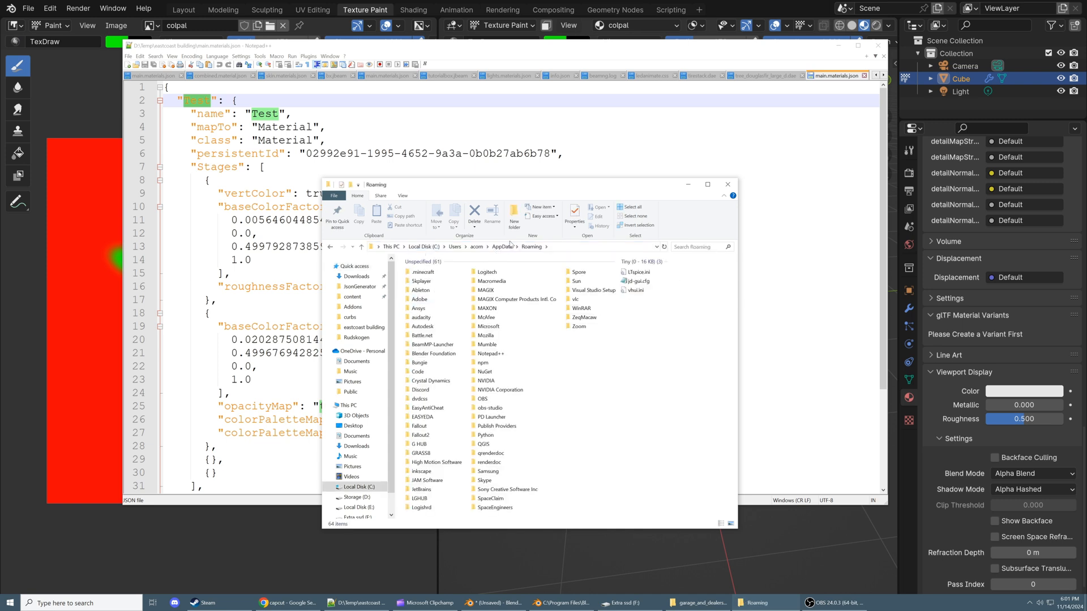
Go from AppData to Local\Temp and open the tmpiw14lncy folder there
left_click(509, 246)
double_click(421, 280)
scroll(436, 451, "down", 5)
scroll(438, 464, "down", 11)
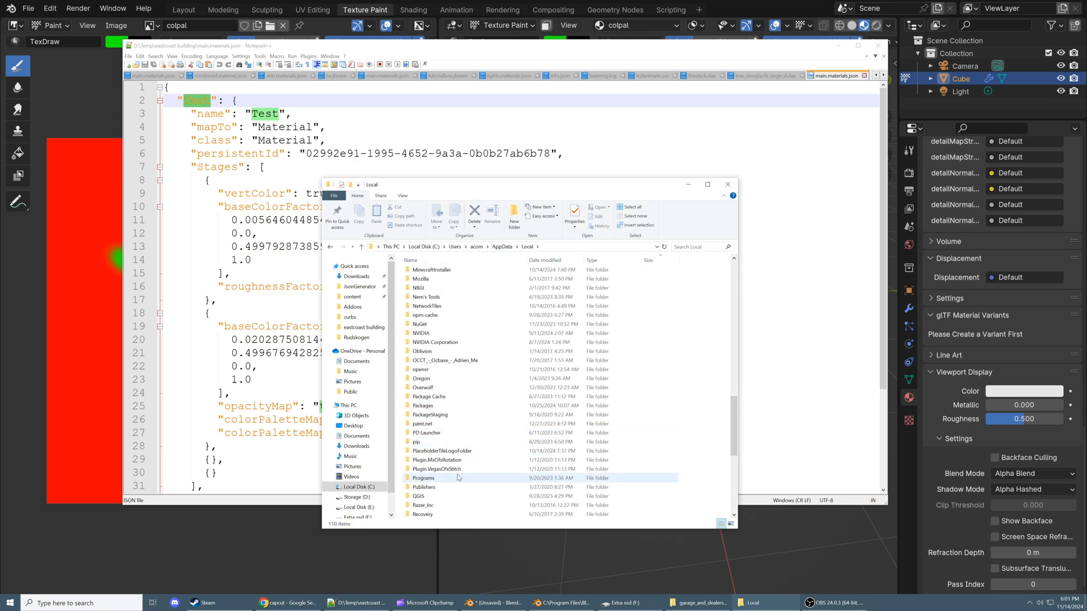
double_click(442, 478)
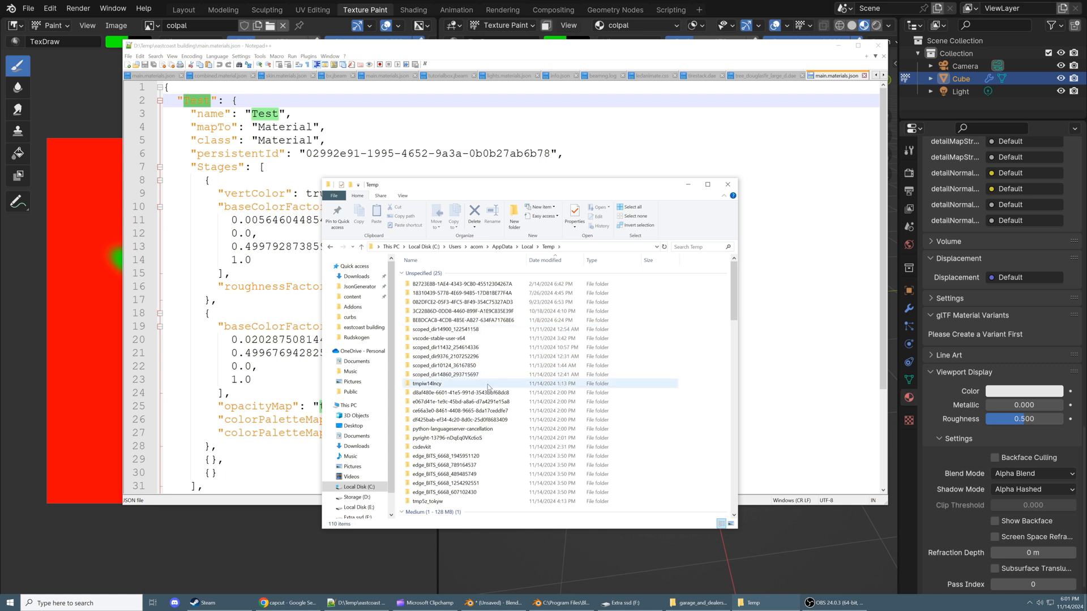
scroll(439, 422, "down", 1)
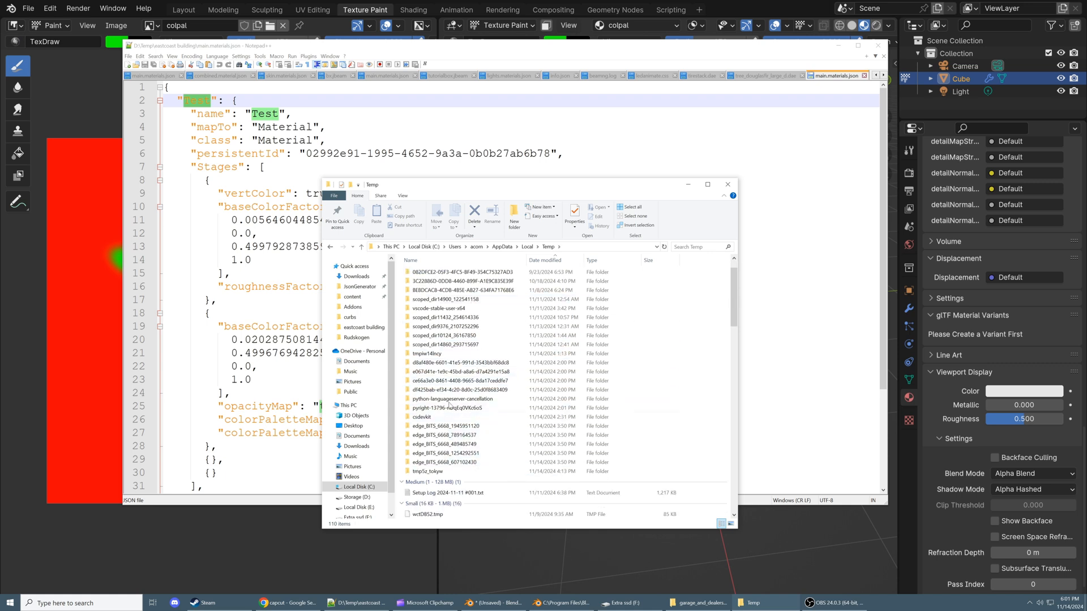
double_click(446, 354)
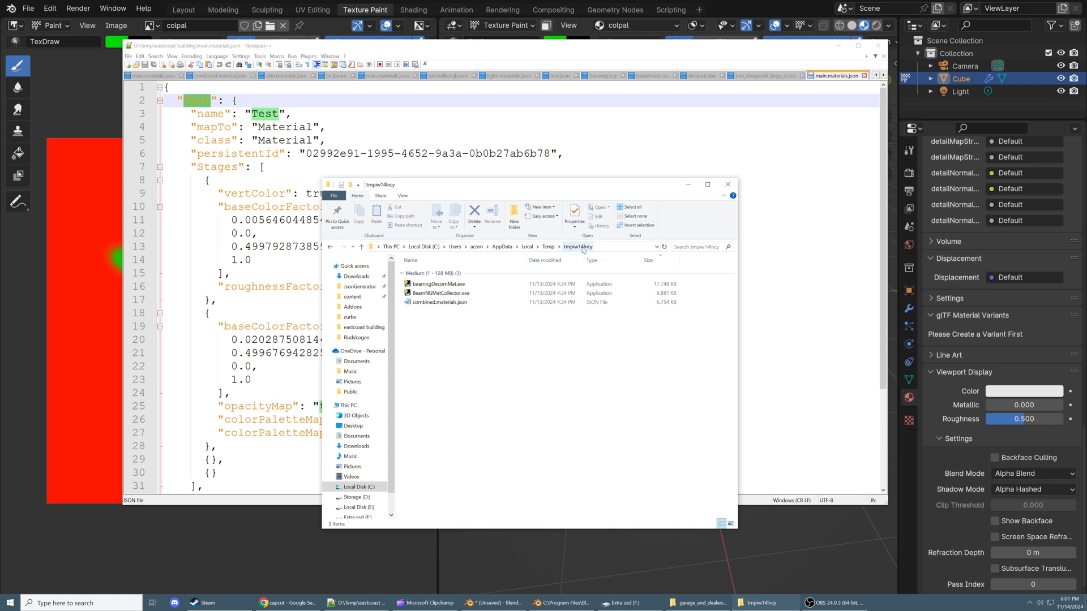
Open combined.materials.json in Notepad++ and reduce the text size
left_click(432, 304)
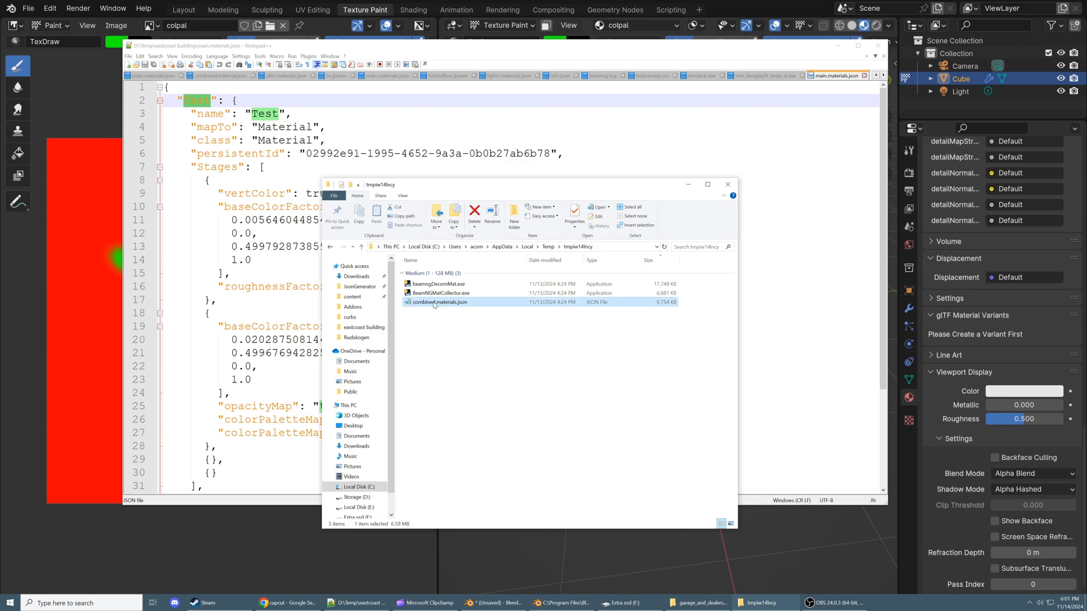
right_click(434, 303)
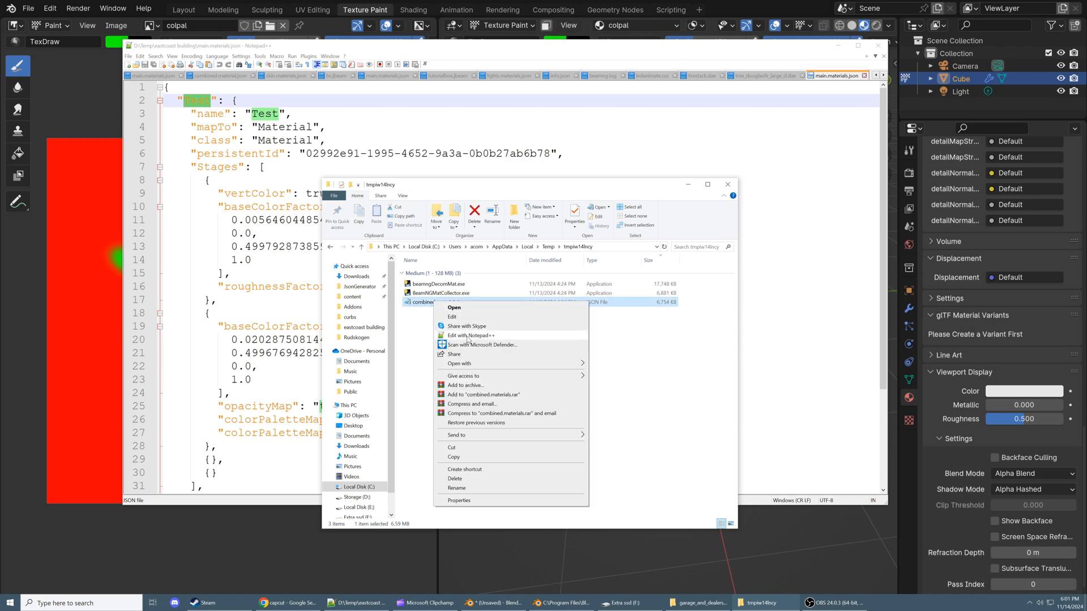
left_click(472, 338)
scroll(502, 288, "down", 2, "ctrl")
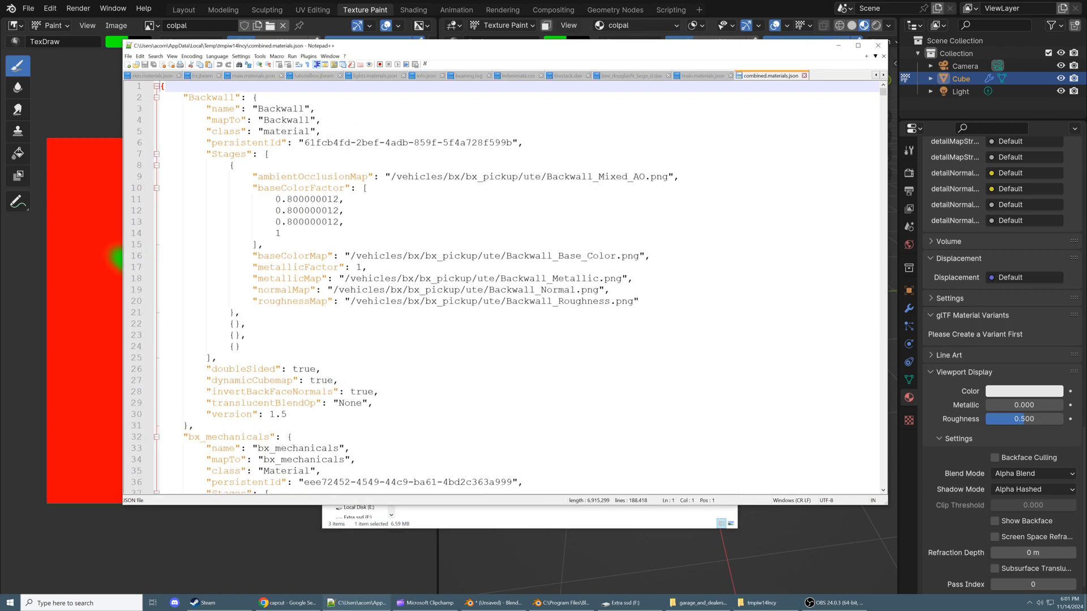
scroll(501, 287, "down", 2, "ctrl")
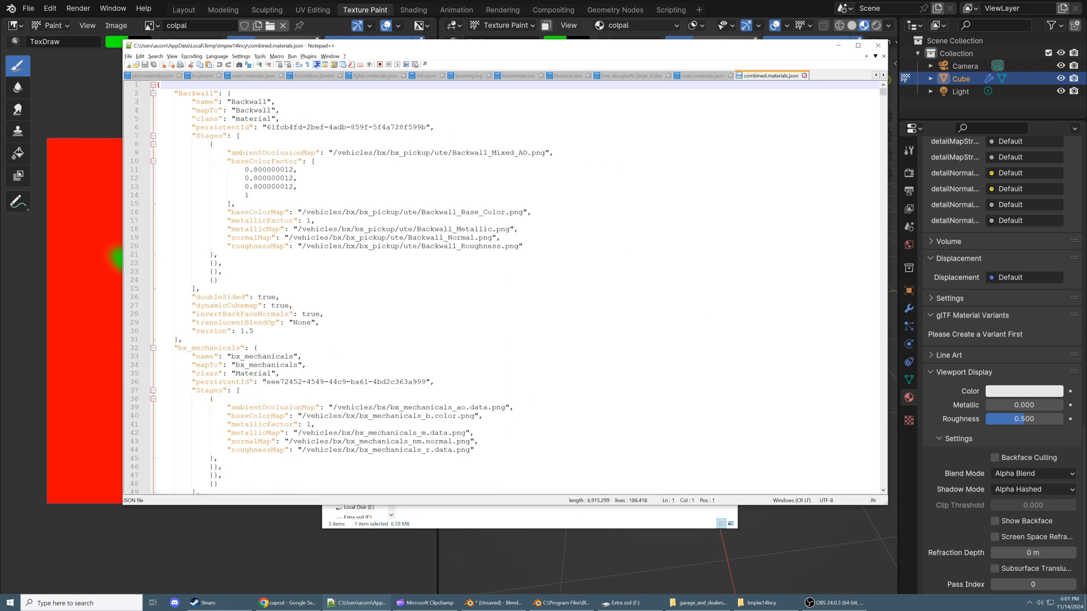
Collapse the material entries in combined.materials.json and look through the list of material names
left_click(153, 85)
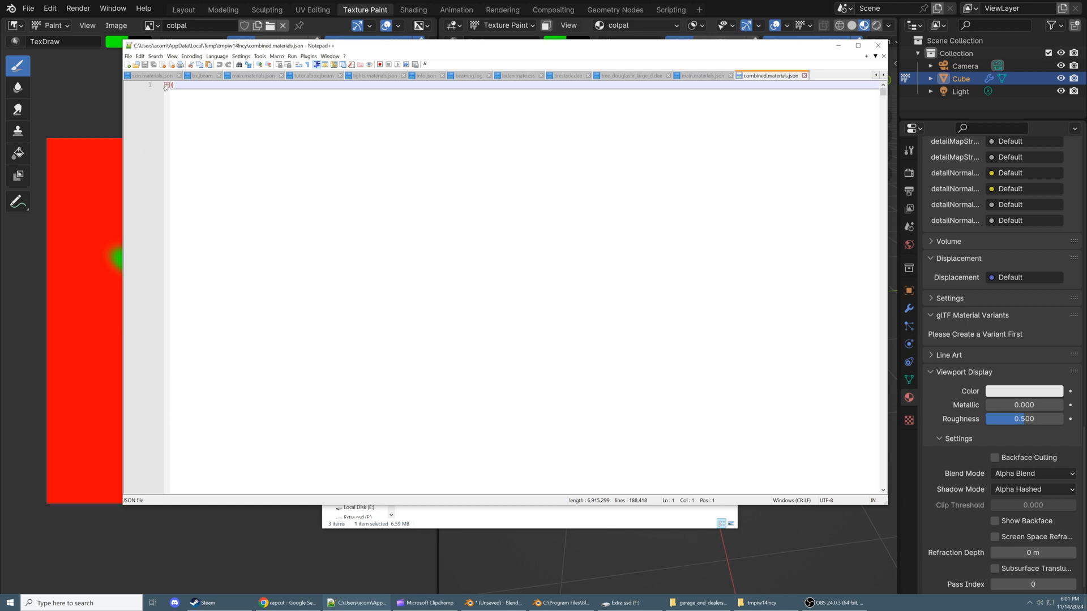
left_click(166, 84)
scroll(501, 288, "down", 1)
scroll(501, 288, "down", 12)
left_click_drag(883, 97, 854, 130)
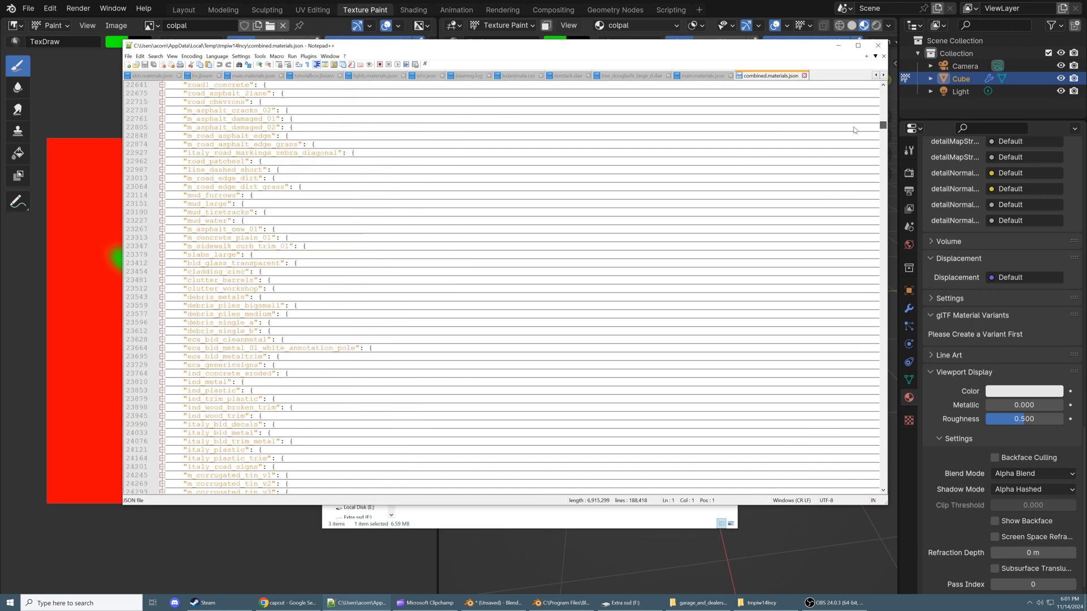
scroll(132, 196, "down", 4)
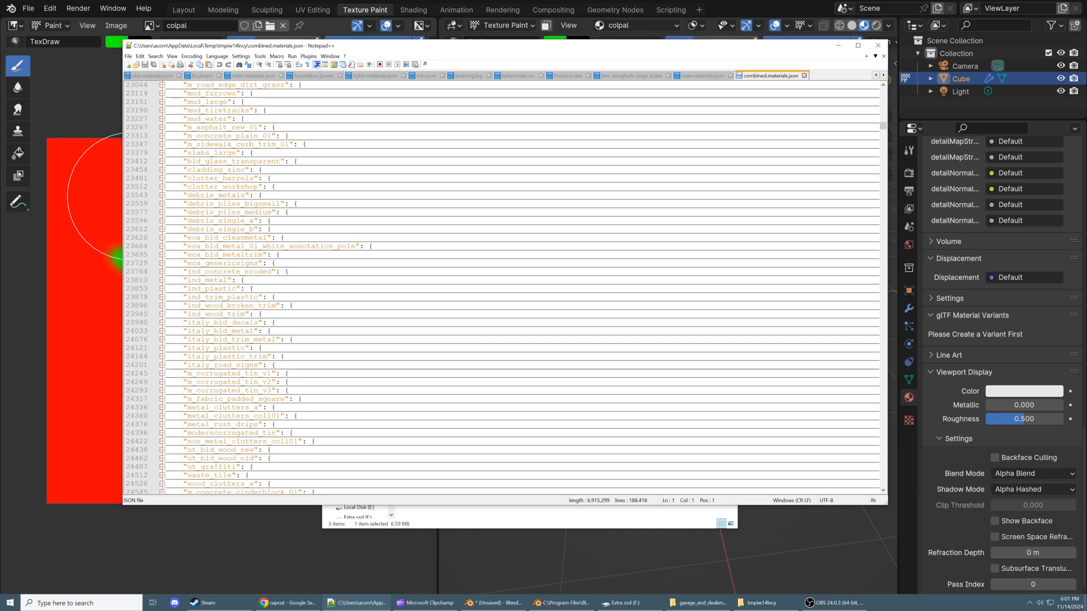
Copy the name italy_bld_metal from combined.materials.json and, back in Blender, rename the cube's material to it
left_click_drag(189, 331, 254, 330)
key("ctrl+c")
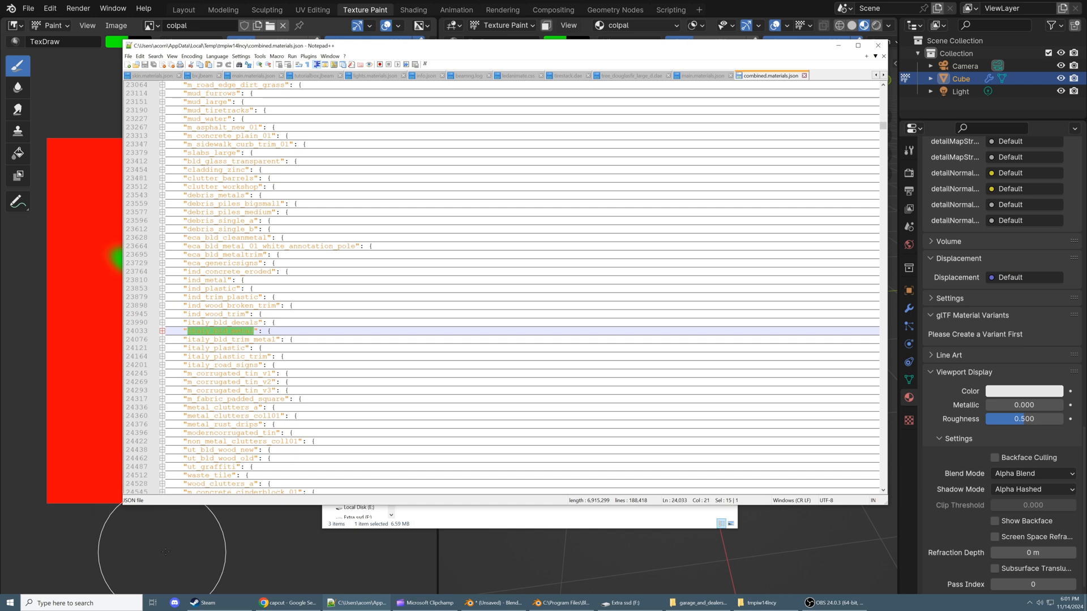
left_click(151, 567)
left_click(908, 319)
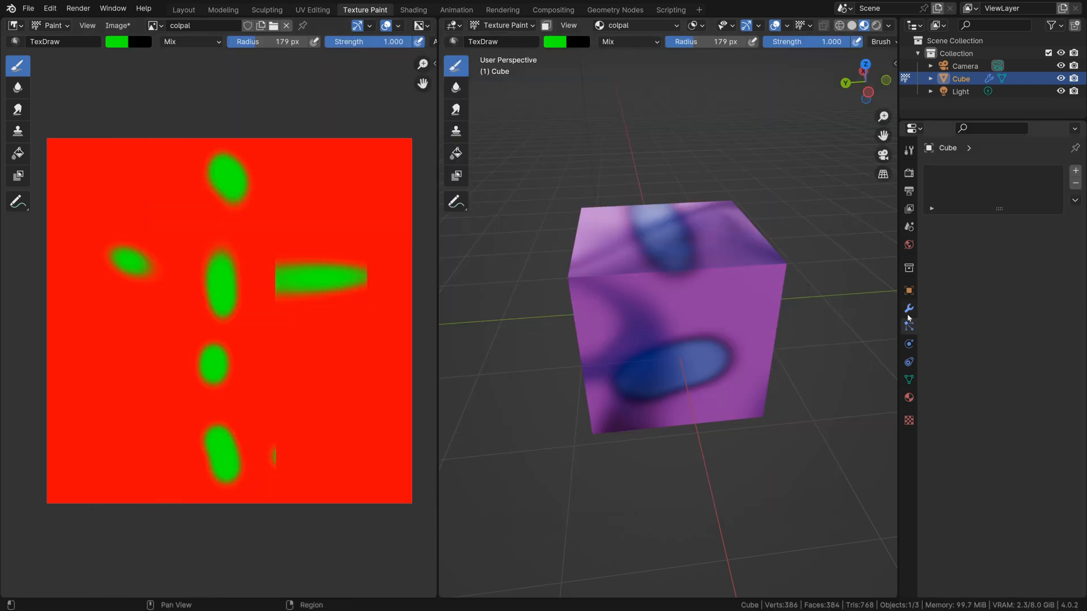
left_click(909, 398)
double_click(956, 180)
key("ctrl+v")
key("Return")
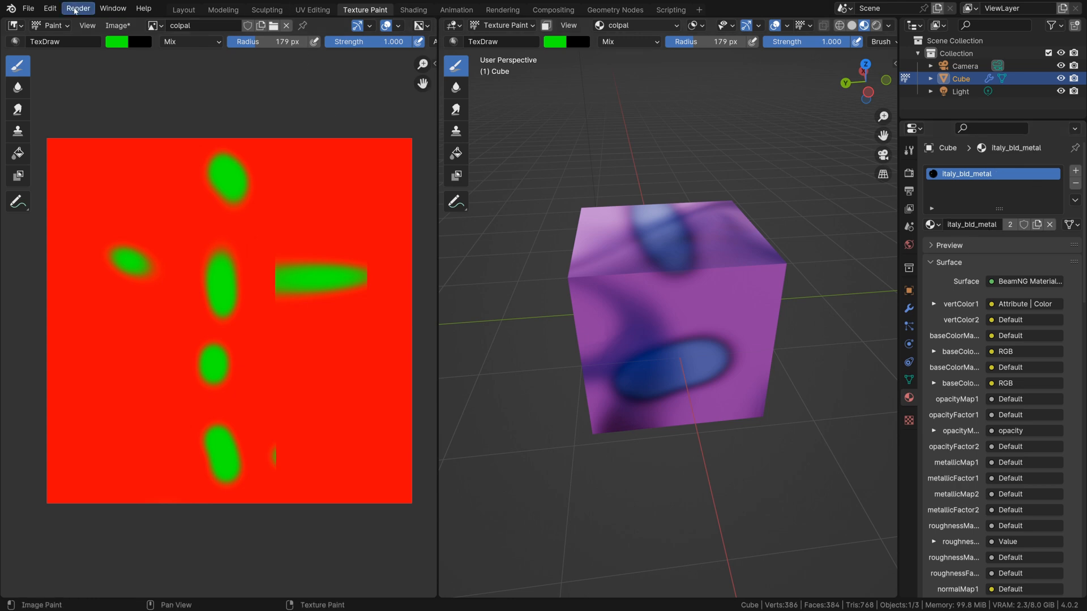
Export the selected cube only as Collada file testcube.dae in D:\Temp\eastcoast building, with texture copying off
left_click(28, 8)
mouse_move(68, 206)
left_click(181, 203)
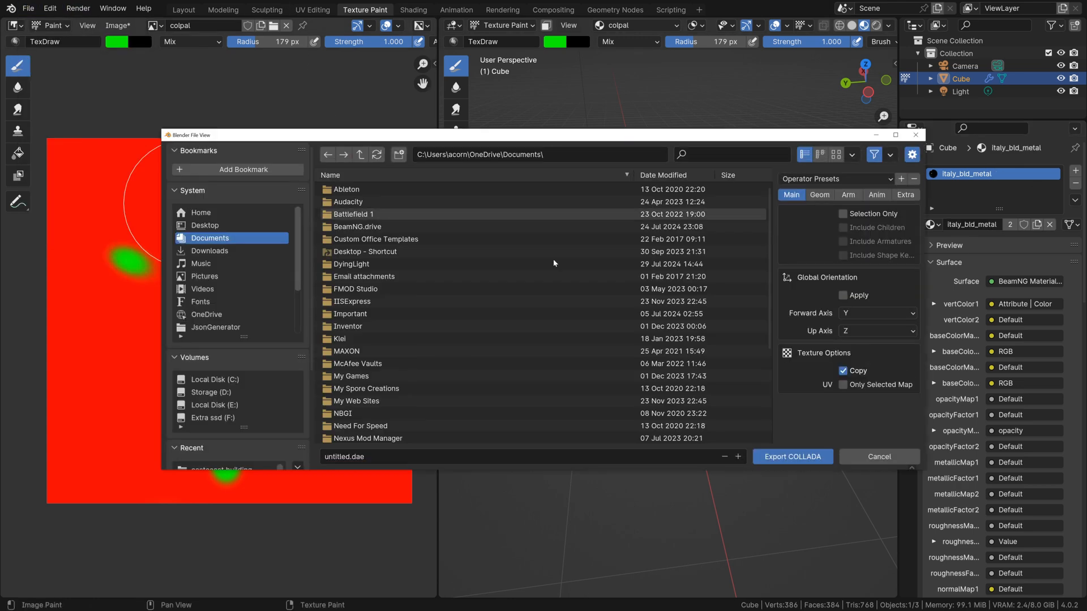
scroll(240, 417, "down", 3)
scroll(228, 423, "up", 1)
left_click(228, 420)
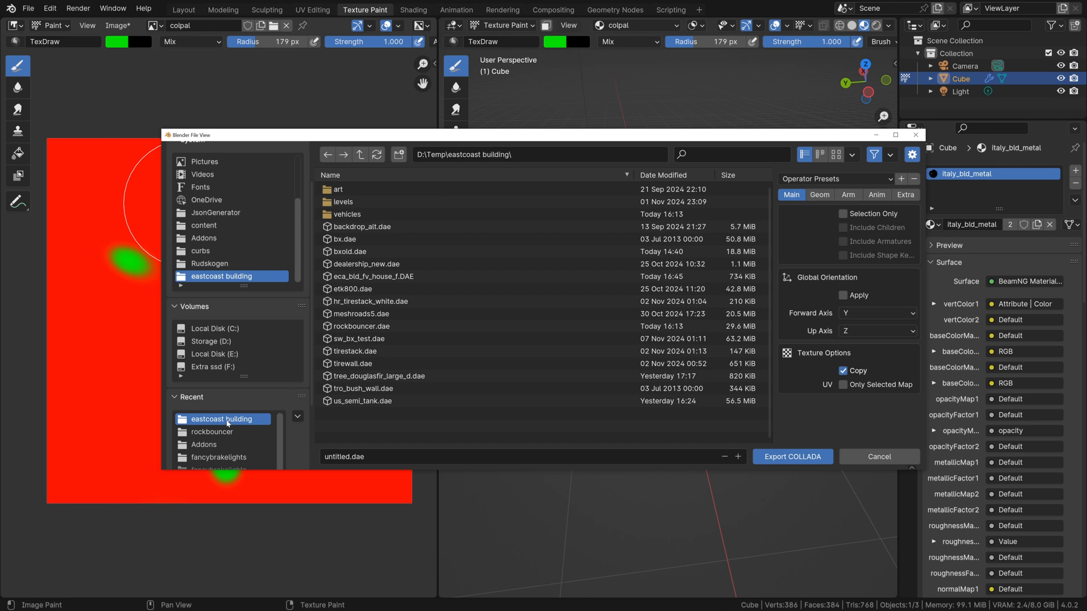
left_click(327, 457)
type("t")
left_click(843, 214)
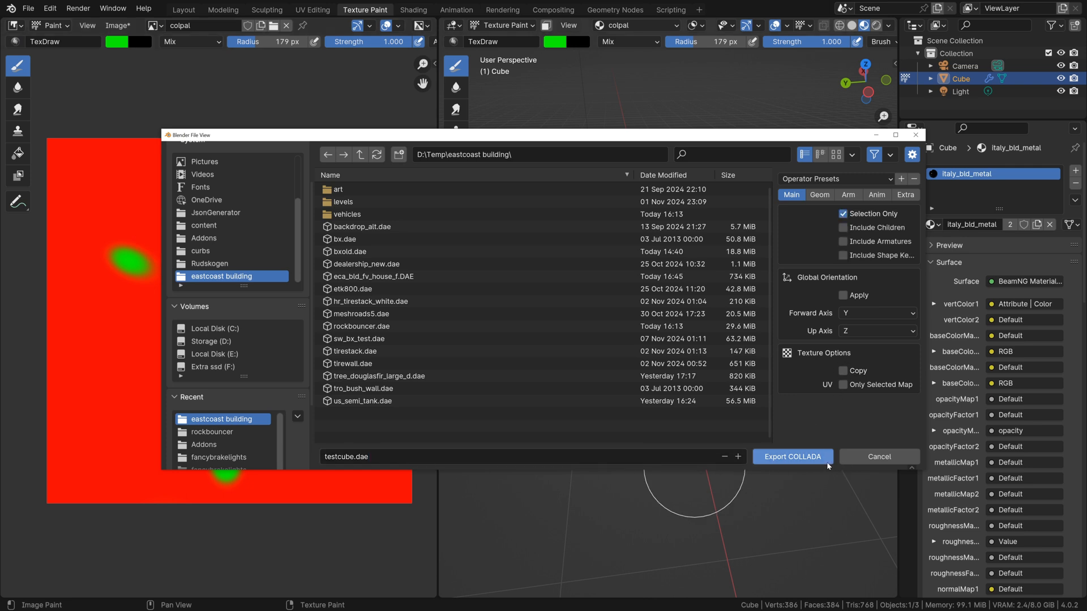
left_click(804, 456)
Start a new General file, discarding the unsaved changes
left_click(27, 8)
mouse_move(35, 22)
left_click(176, 23)
left_click(550, 332)
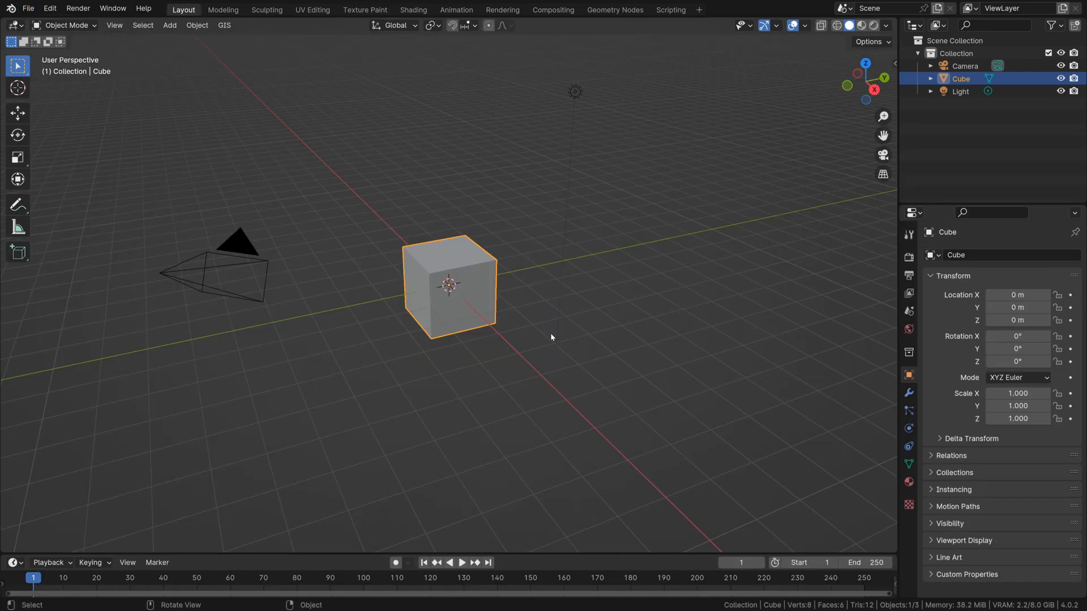
Import testcube.dae from the eastcoast building folder with the BeamNG Materials Collada importer and select the default Cube
left_click(27, 8)
mouse_move(57, 190)
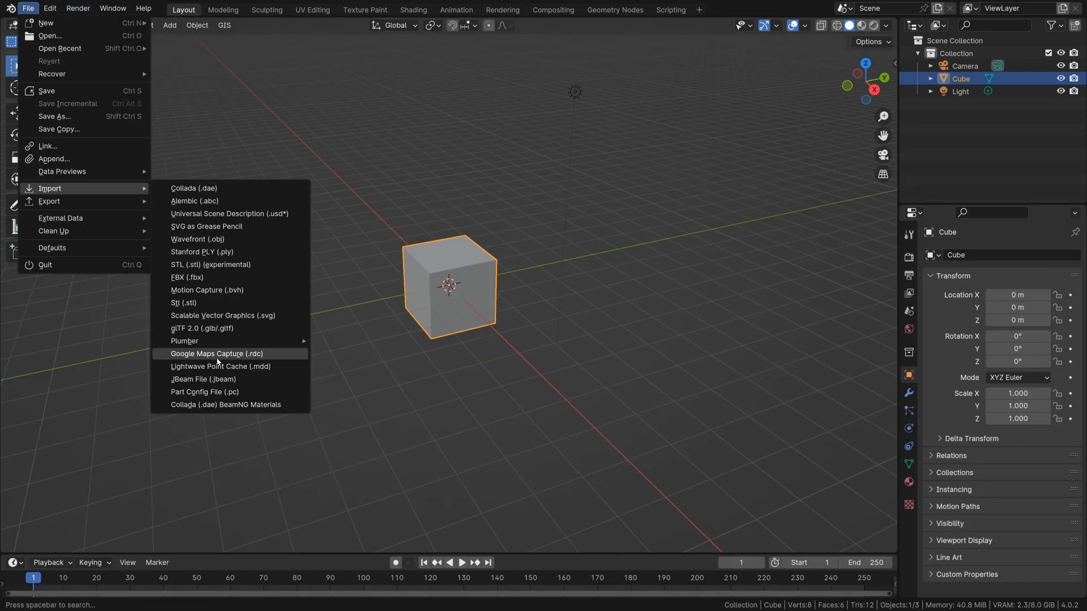
left_click(226, 406)
scroll(219, 388, "down", 2)
left_click(240, 420)
left_click(356, 351)
left_click(785, 458)
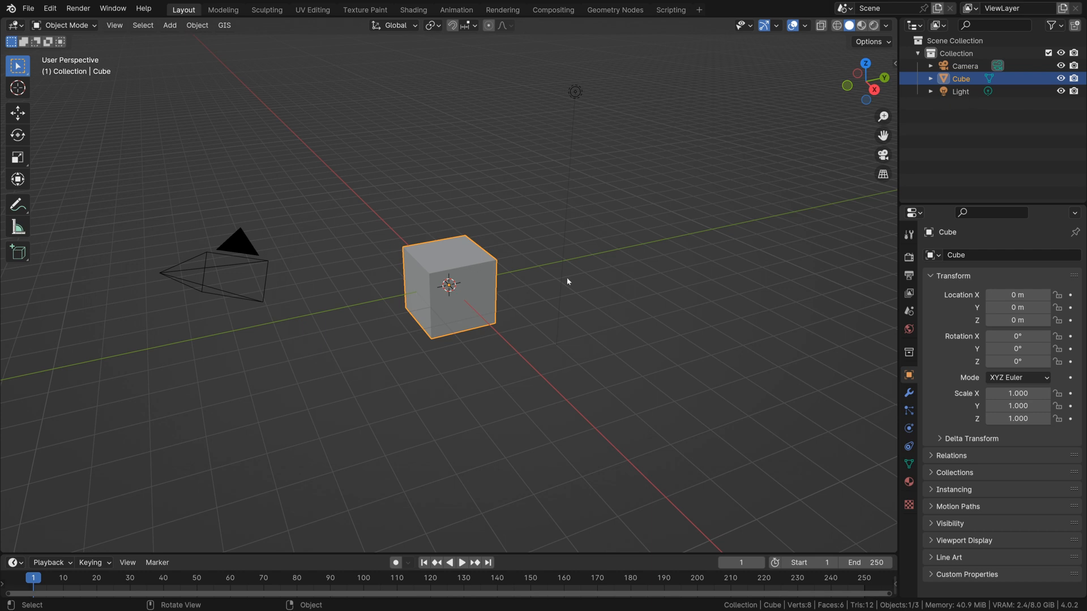
left_click(965, 80)
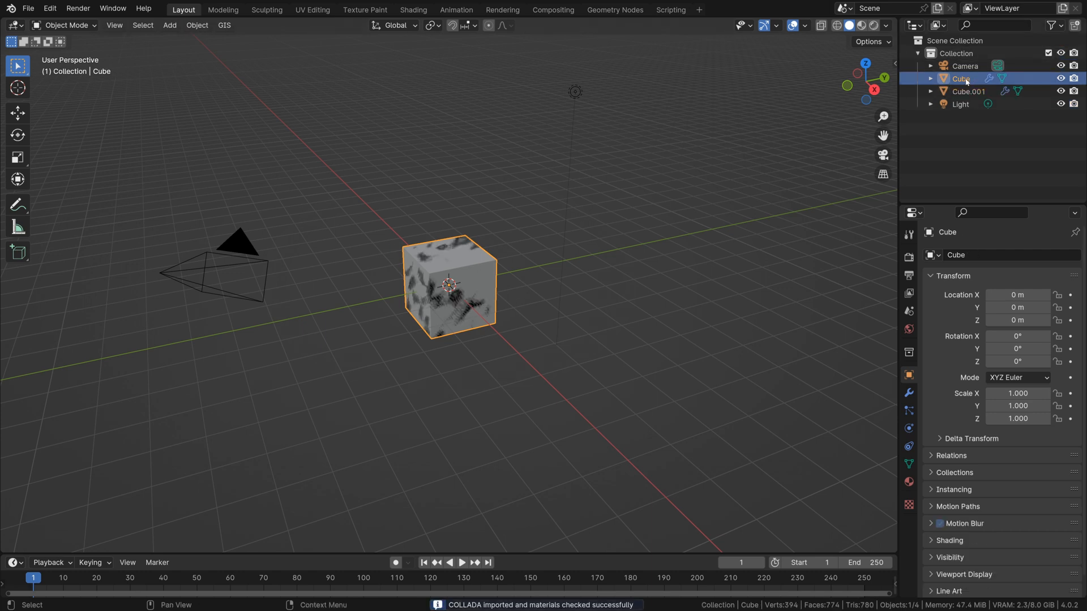
Delete the default Cube and display the imported Cube.001 in Material Preview shading
key("x")
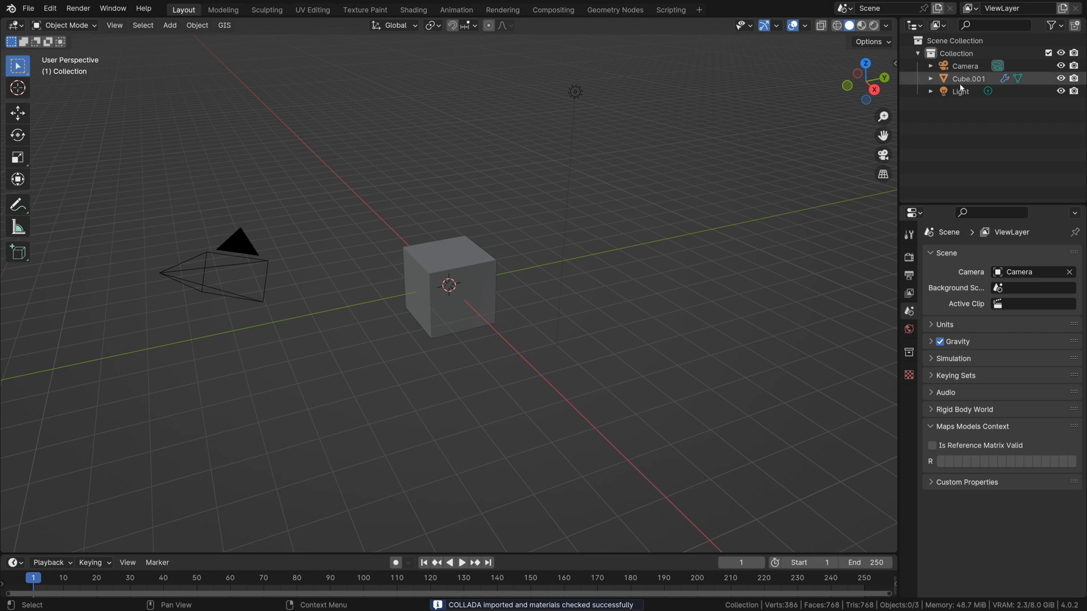
left_click(966, 80)
scroll(587, 236, "up", 3)
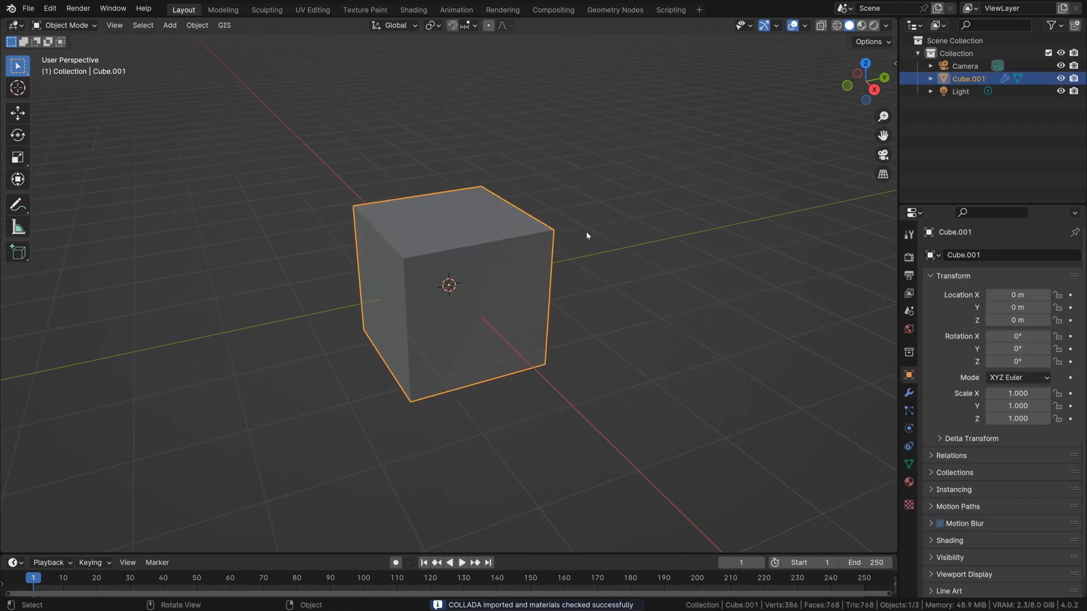
left_click(861, 24)
scroll(404, 274, "up", 2)
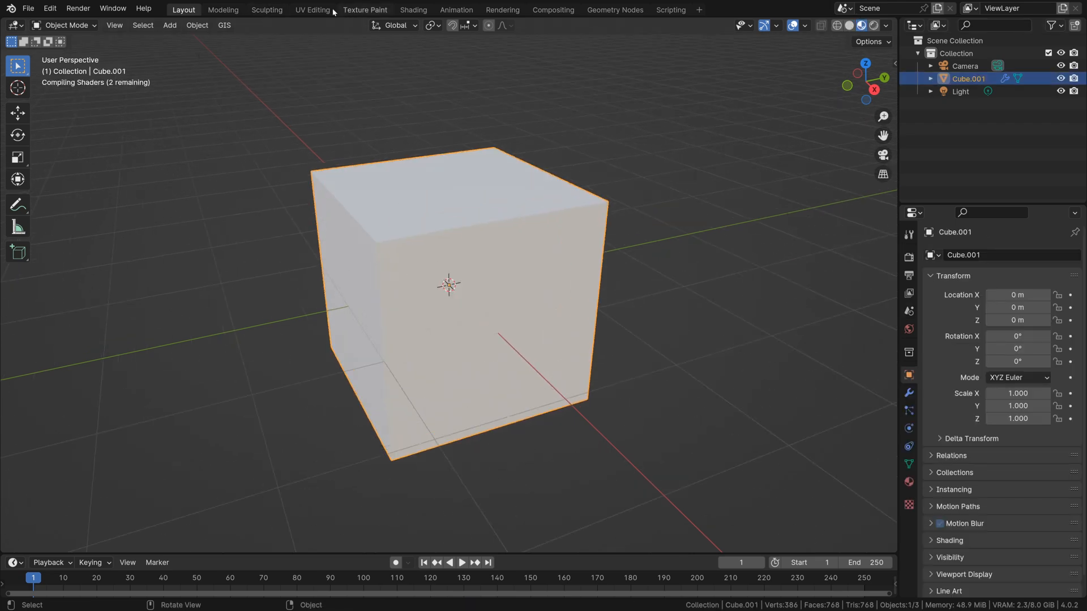
middle_click_drag(453, 123, 391, 277)
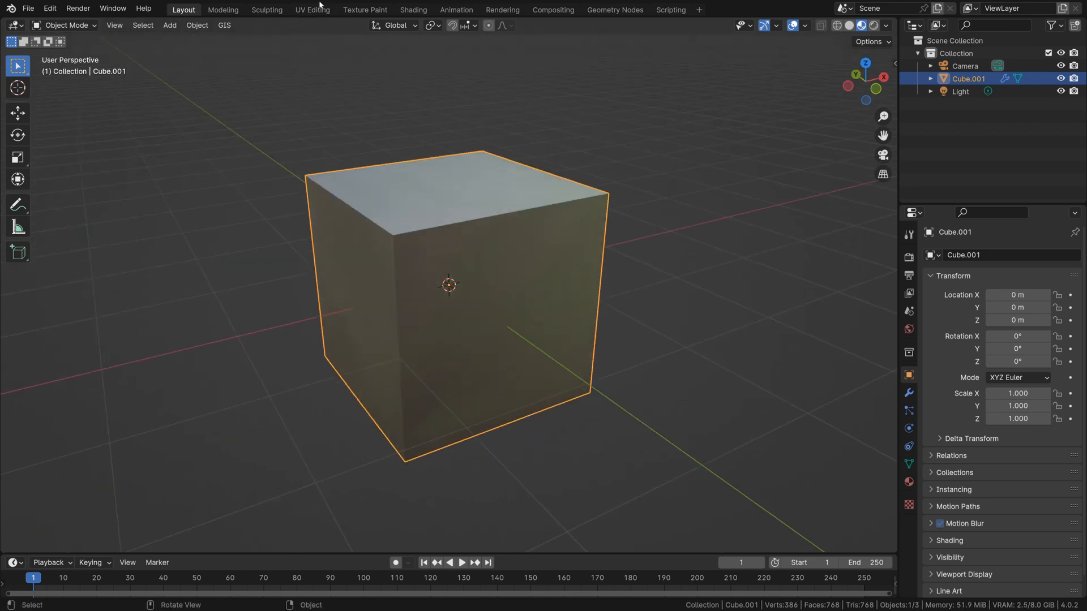
In the Shading workspace, spread out the stacked texture, Attribute, Mapping, UV Map and Value nodes of the italy_bld_metal material
left_click(413, 10)
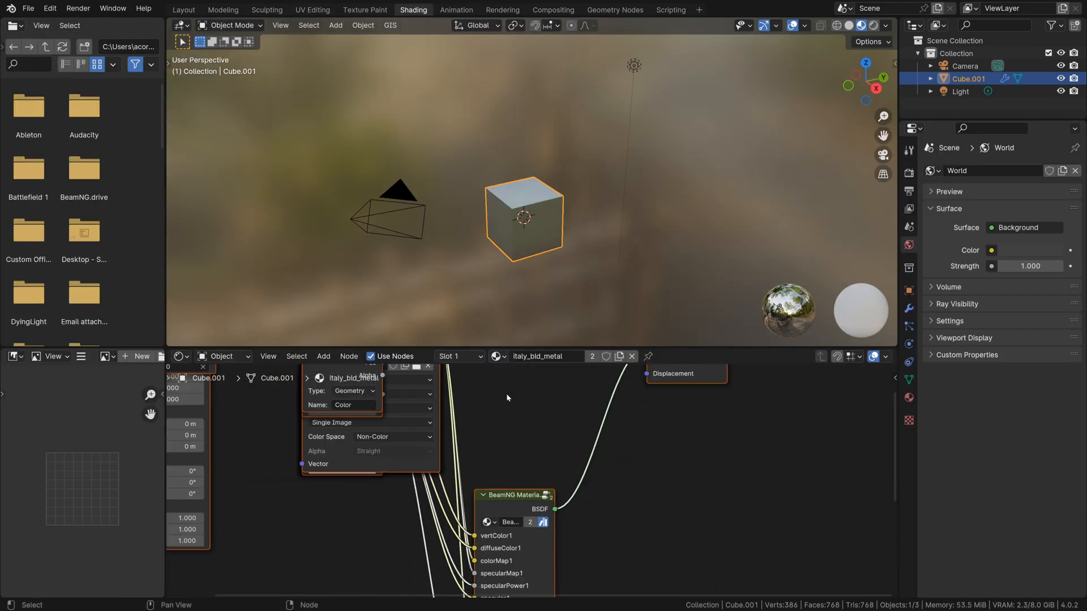
scroll(491, 436, "down", 6)
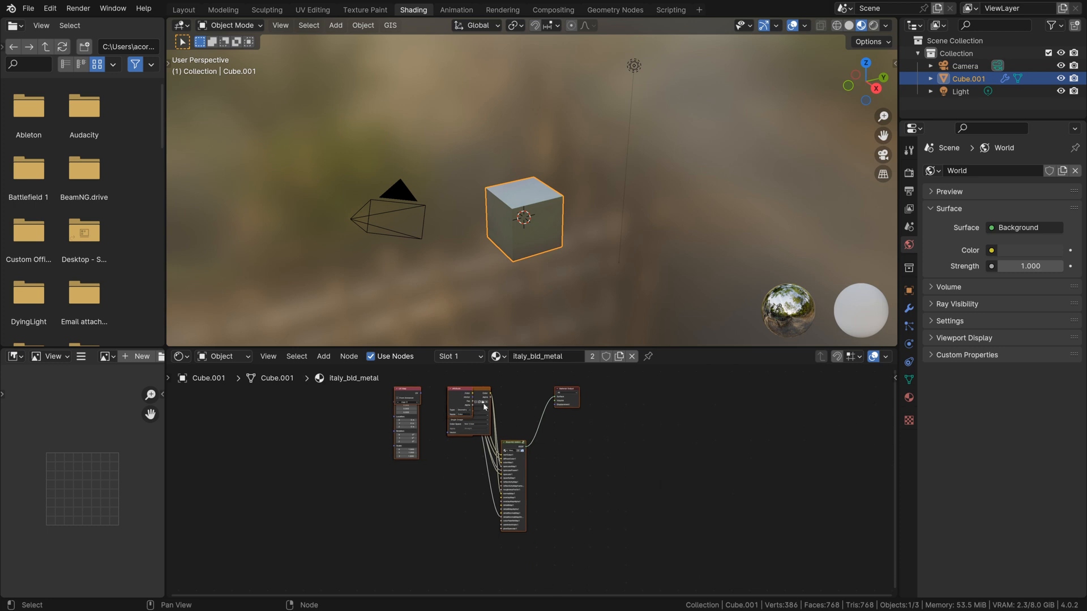
left_click(482, 394)
key("shift+d")
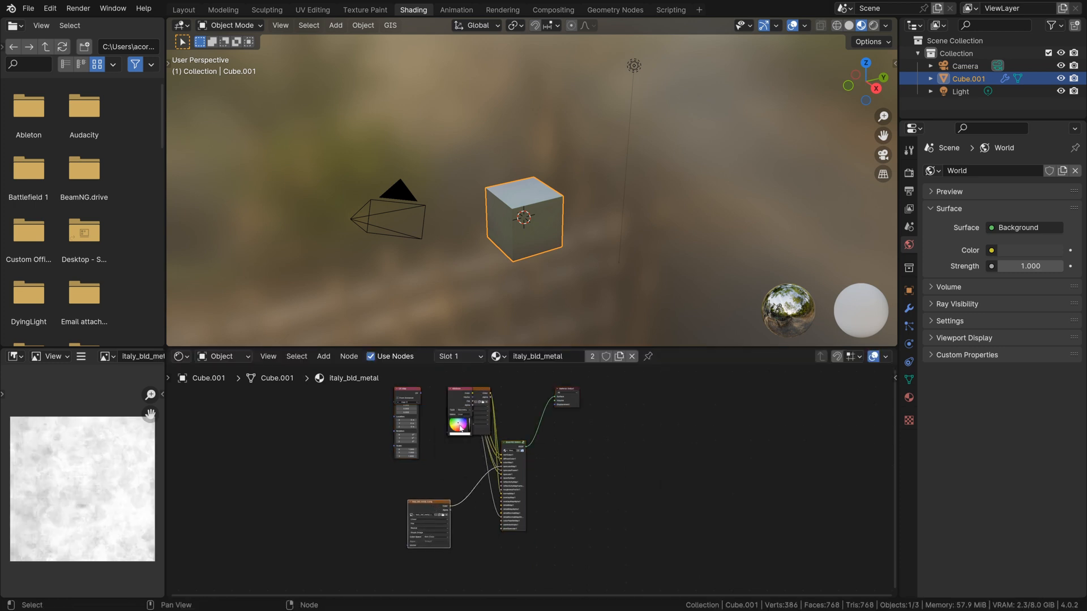
left_click(428, 512)
left_click_drag(478, 394, 313, 485)
left_click_drag(456, 394, 339, 404)
left_click_drag(405, 398, 219, 439)
Show the system console and review the Collada import log for the italy_bld_metal textures and nodes
left_click(113, 9)
left_click(114, 10)
left_click(114, 15)
left_click(140, 142)
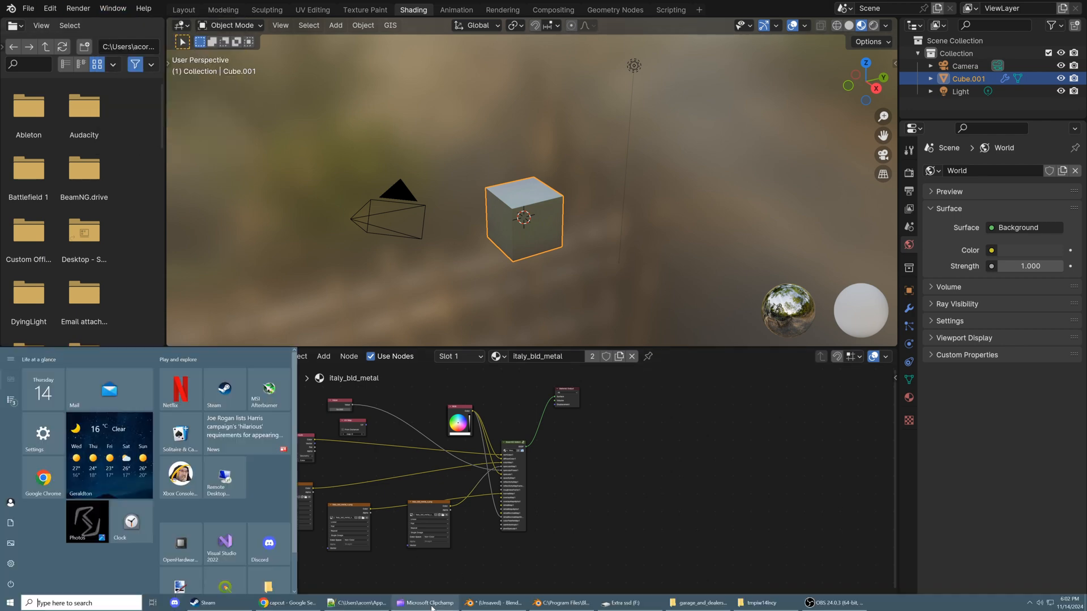
scroll(523, 357, "up", 4)
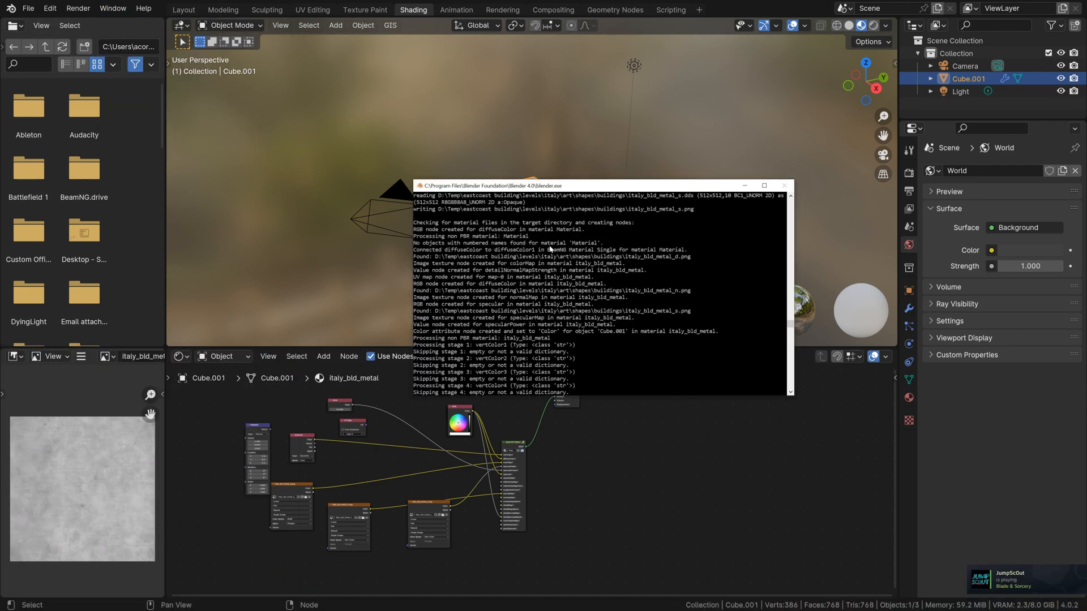
scroll(514, 291, "up", 3)
Separate the remaining stacked RGB and Value nodes in the italy_bld_metal node tree
left_click(424, 447)
scroll(424, 447, "up", 7)
middle_click_drag(423, 452, 529, 389)
scroll(424, 512, "down", 7)
left_click_drag(517, 398, 251, 467)
left_click_drag(520, 398, 488, 552)
scroll(333, 454, "up", 8)
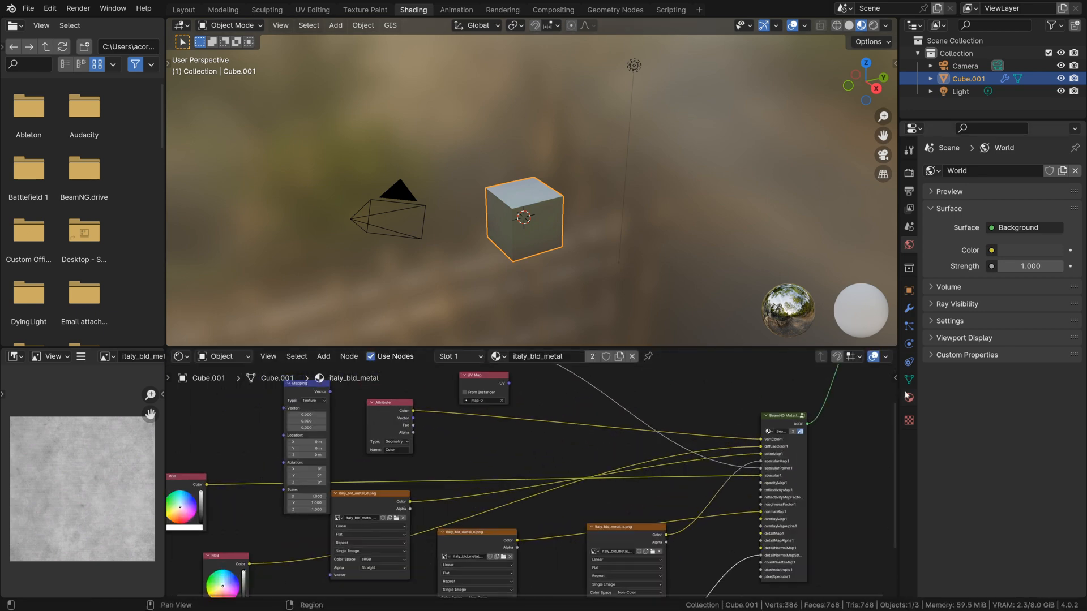
Check the color attributes in the mesh data properties of Cube.001
left_click(908, 380)
left_click(962, 380)
scroll(536, 227, "up", 7)
scroll(500, 458, "down", 4)
middle_click_drag(688, 486, 636, 427)
scroll(635, 427, "up", 2)
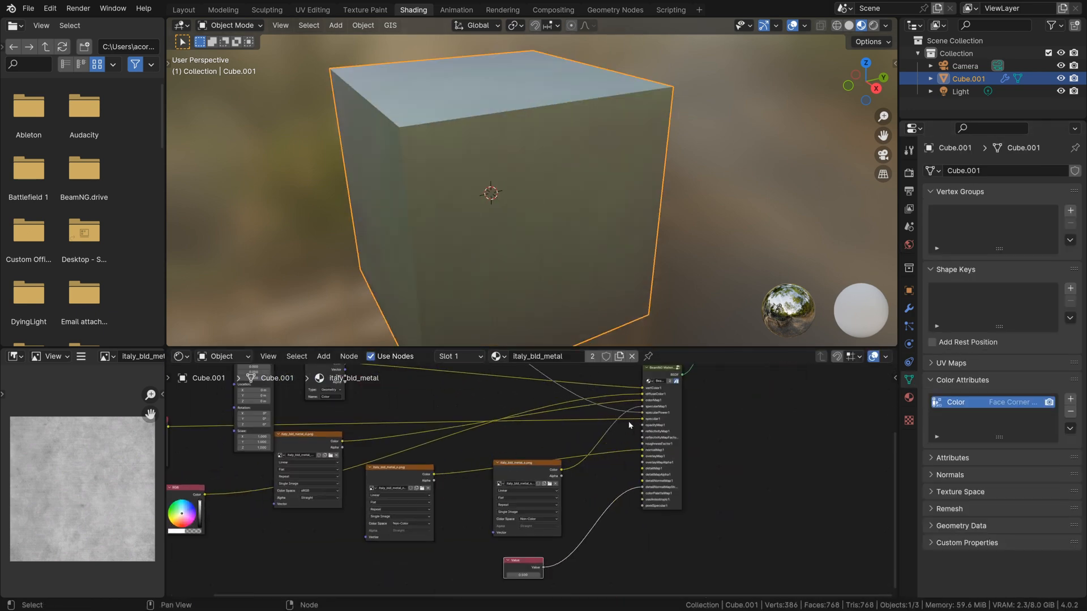
Switch to Notepad++ and expand the italy_bld_metal entry in combined.materials.json, including its first stage's detailScale and diffuseColor
key("super")
left_click(356, 603)
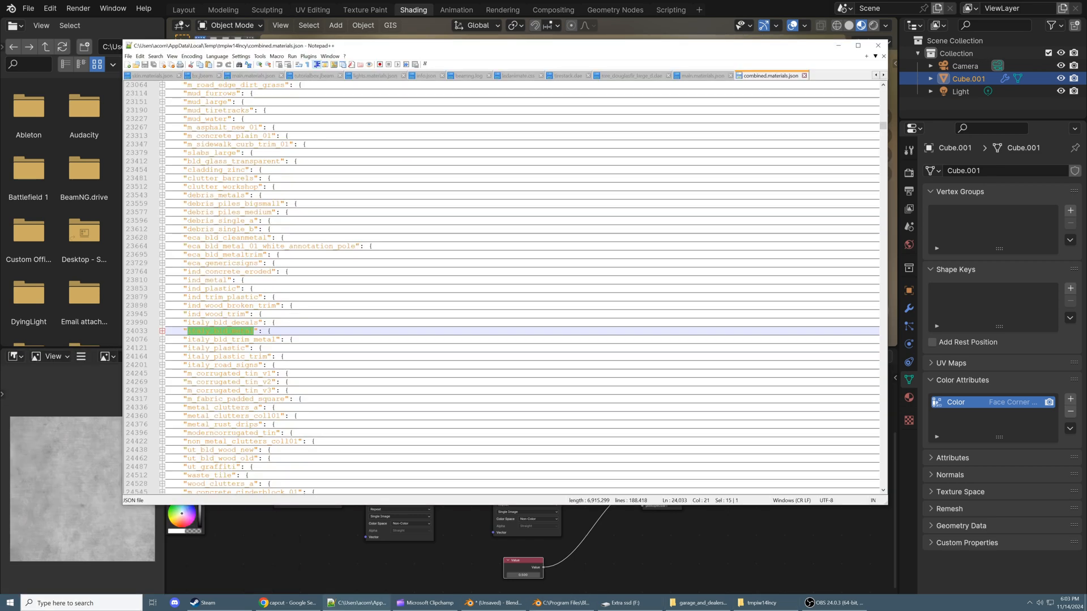
left_click(162, 331)
scroll(161, 334, "down", 1)
left_click(162, 347)
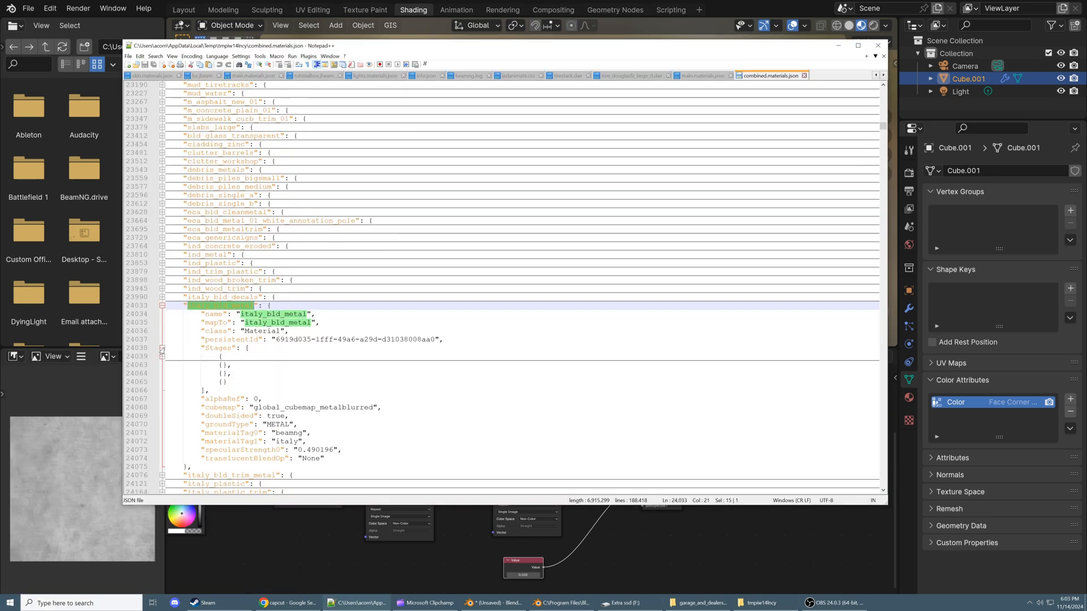
scroll(150, 306, "down", 3)
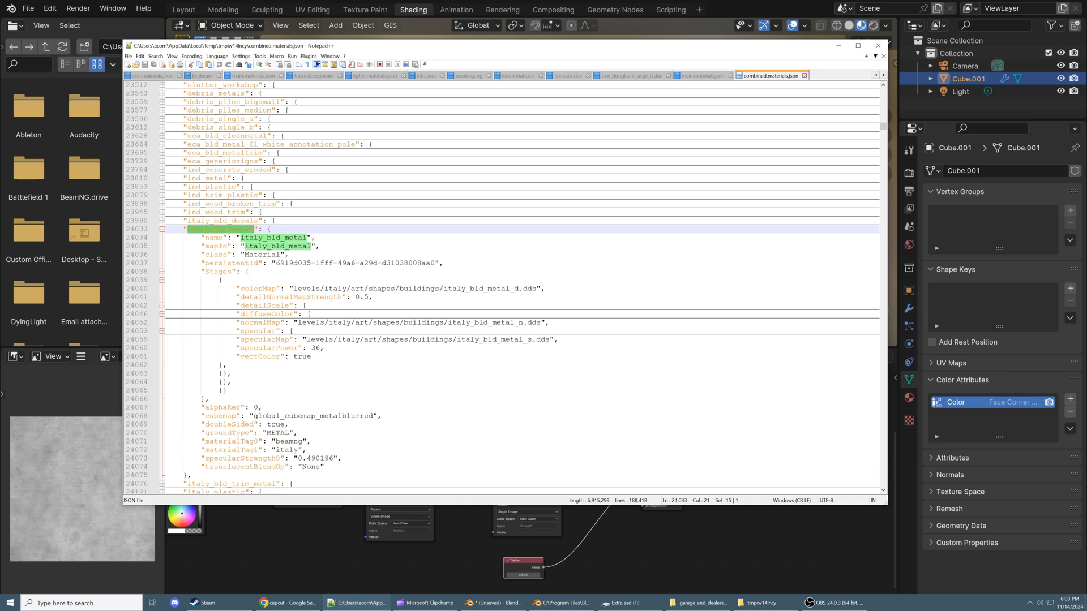
left_click(162, 306)
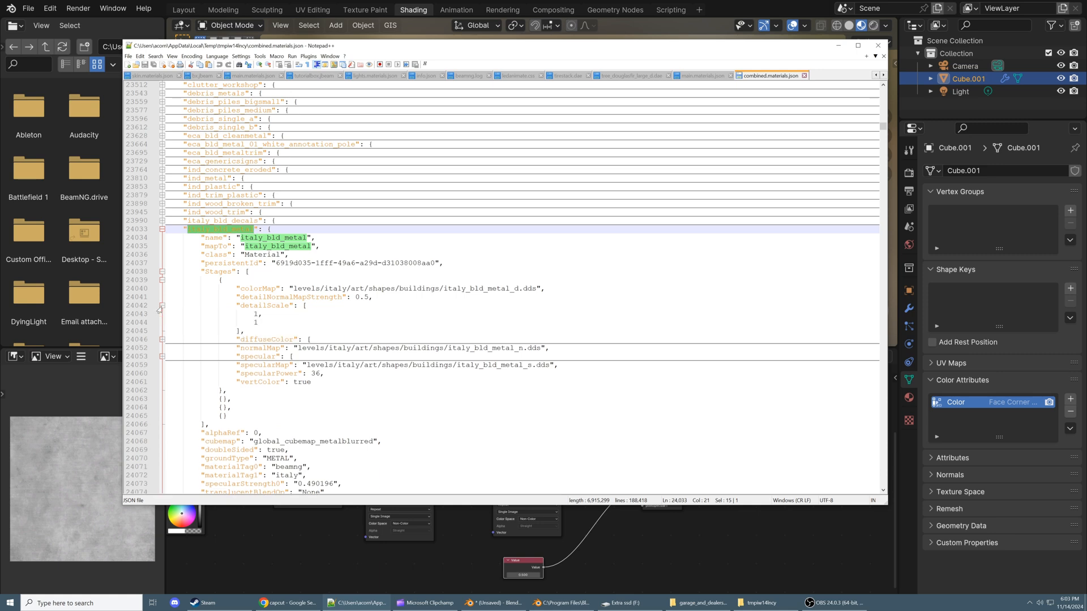
left_click(162, 339)
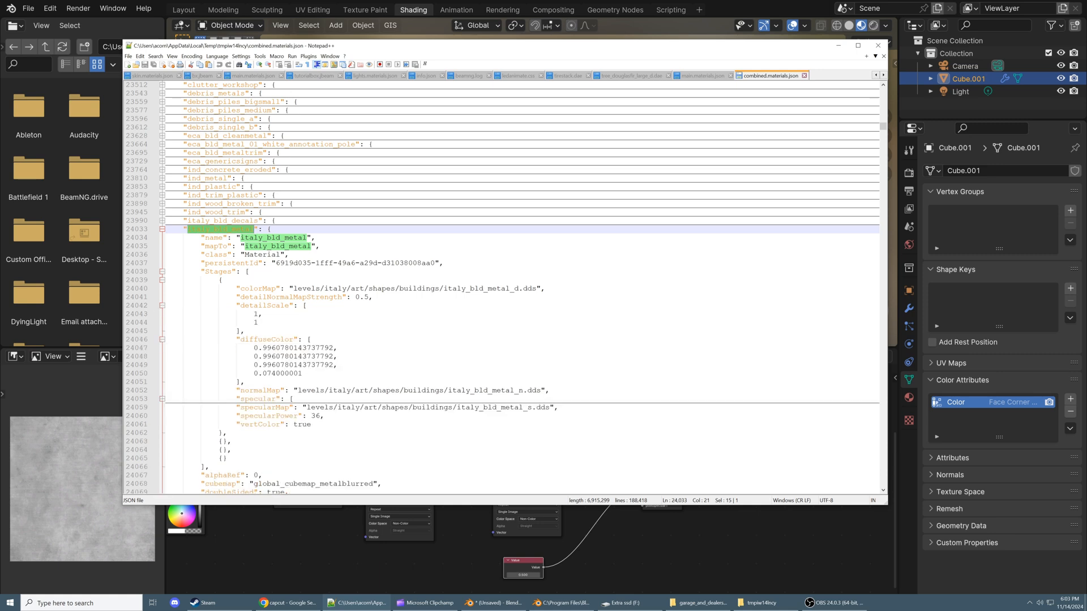
scroll(519, 288, "down", 1)
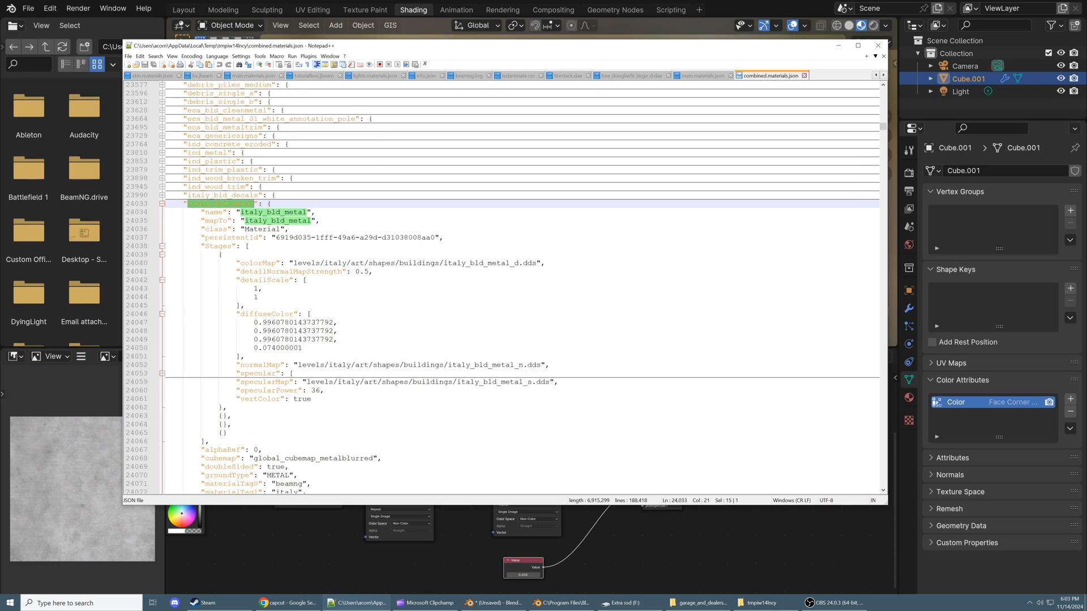
Highlight the detailNormalMapStrength, detailScale, diffuseColor and colorMap properties in the first stage of italy_bld_metal
left_click_drag(306, 280, 161, 277)
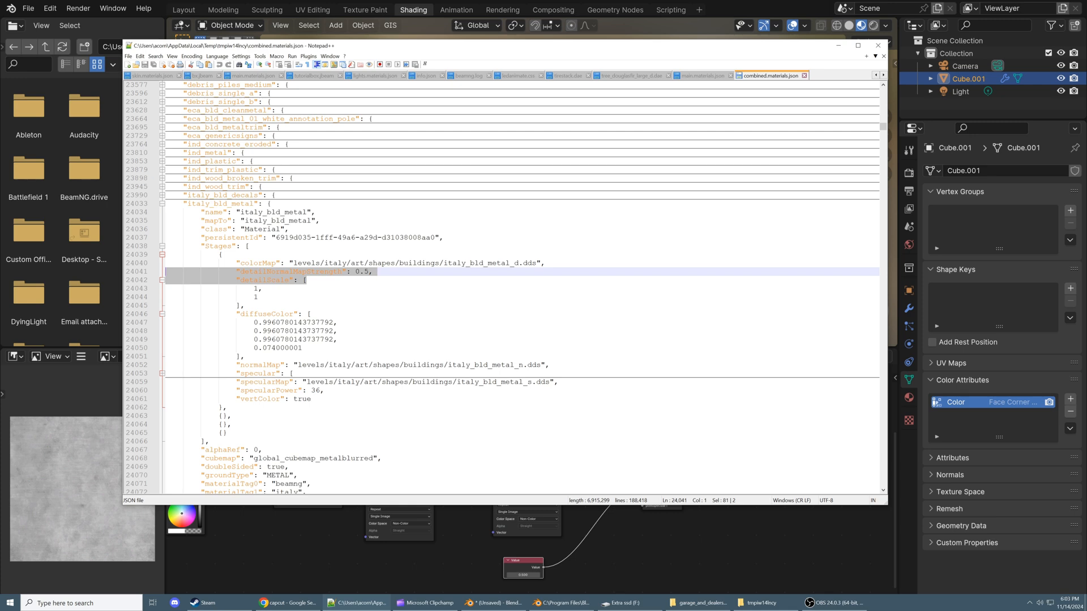
left_click_drag(310, 346, 183, 280)
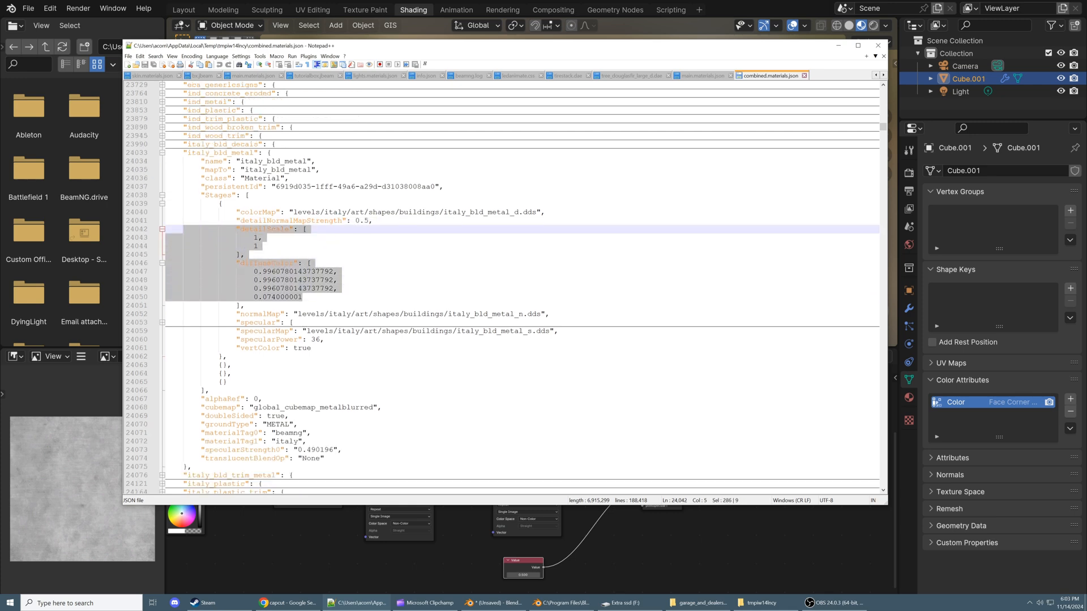
left_click(166, 374)
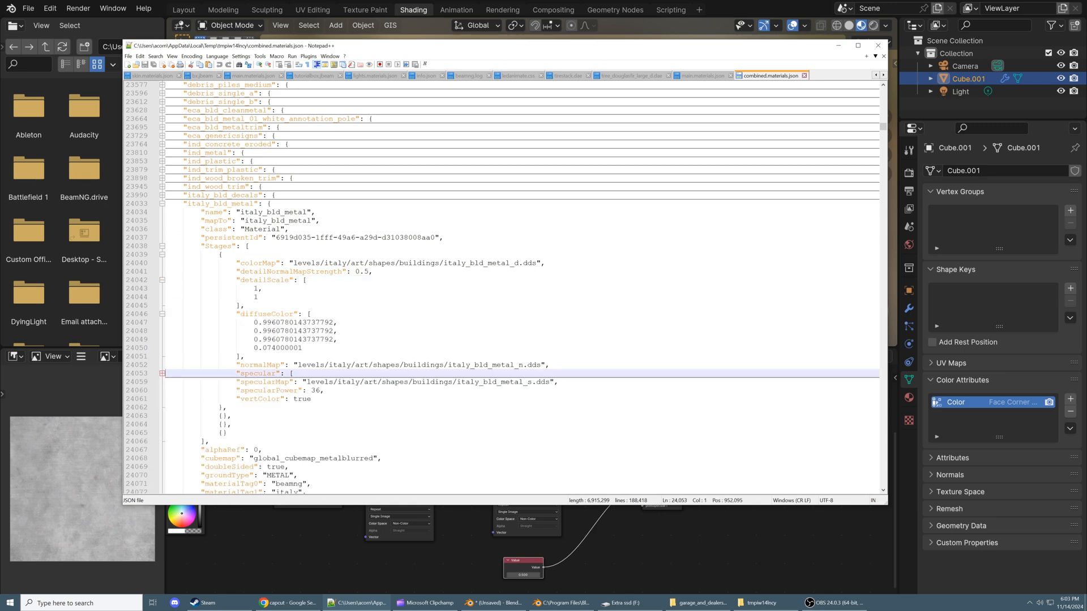
left_click_drag(246, 305, 166, 272)
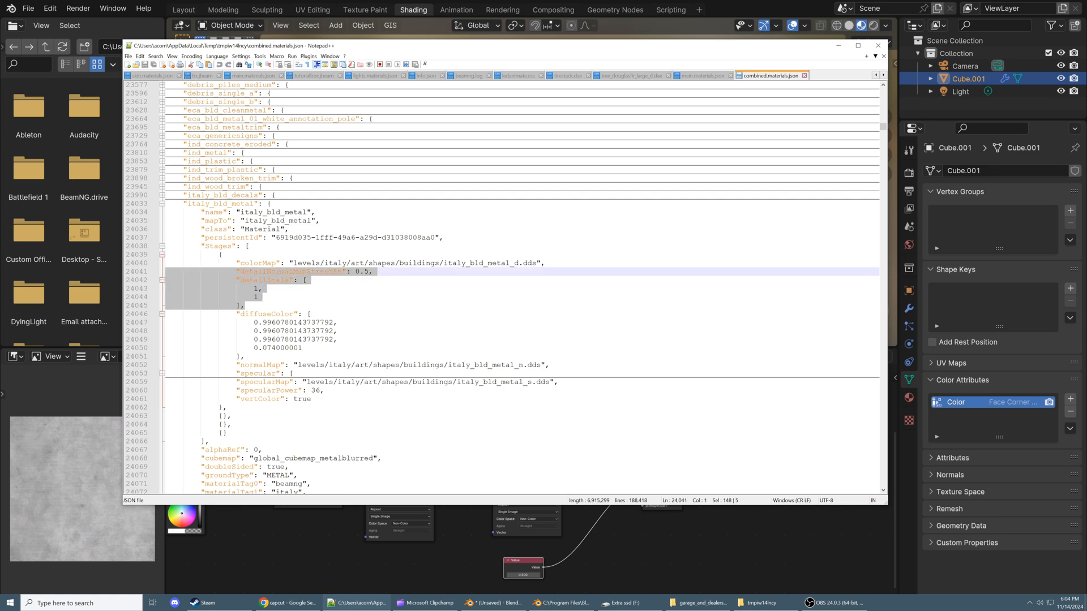
double_click(258, 264)
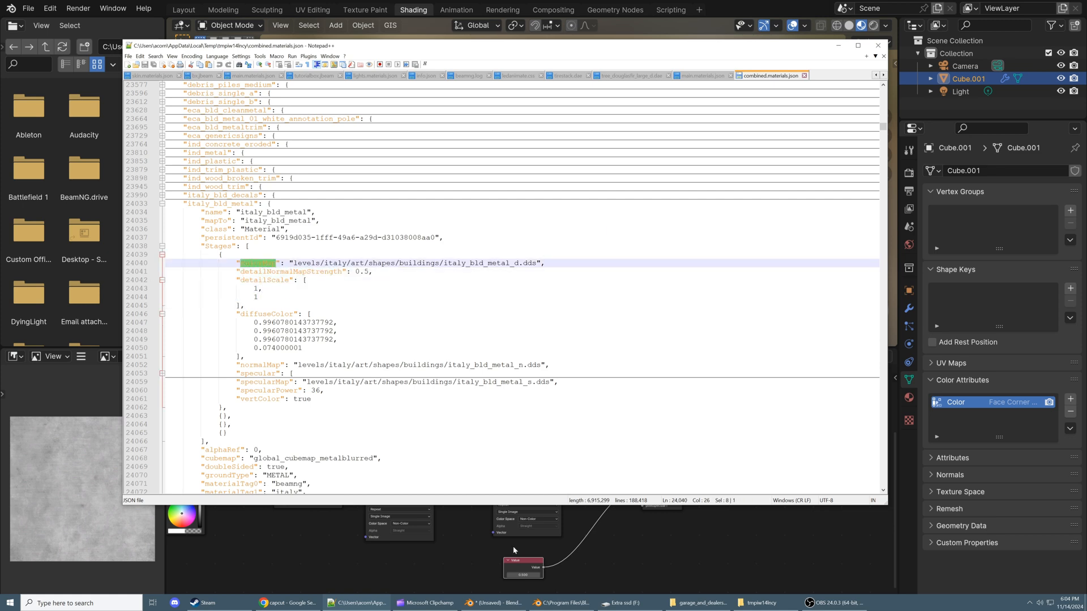
Return to Blender and delete the unconnected Mapping and UV Map nodes from the italy_bld_metal material
left_click(334, 526)
scroll(334, 525, "down", 3)
middle_click_drag(269, 483, 419, 500)
middle_click_drag(384, 439, 396, 406)
left_click(403, 469)
key("x")
scroll(425, 481, "up", 1)
middle_click_drag(425, 481, 282, 529)
scroll(356, 492, "down", 1)
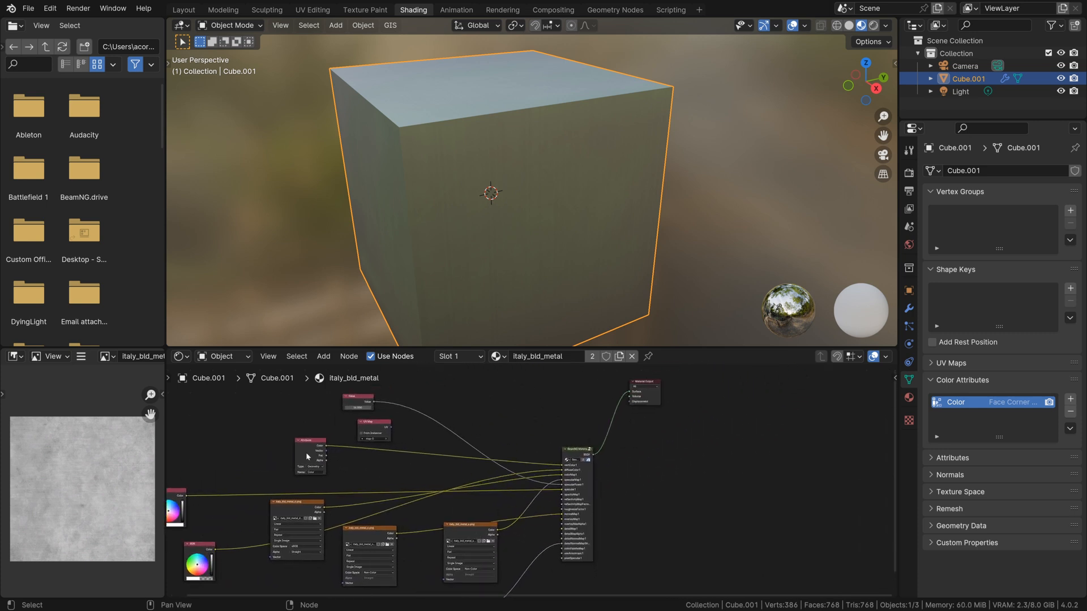
left_click(370, 423)
key("x")
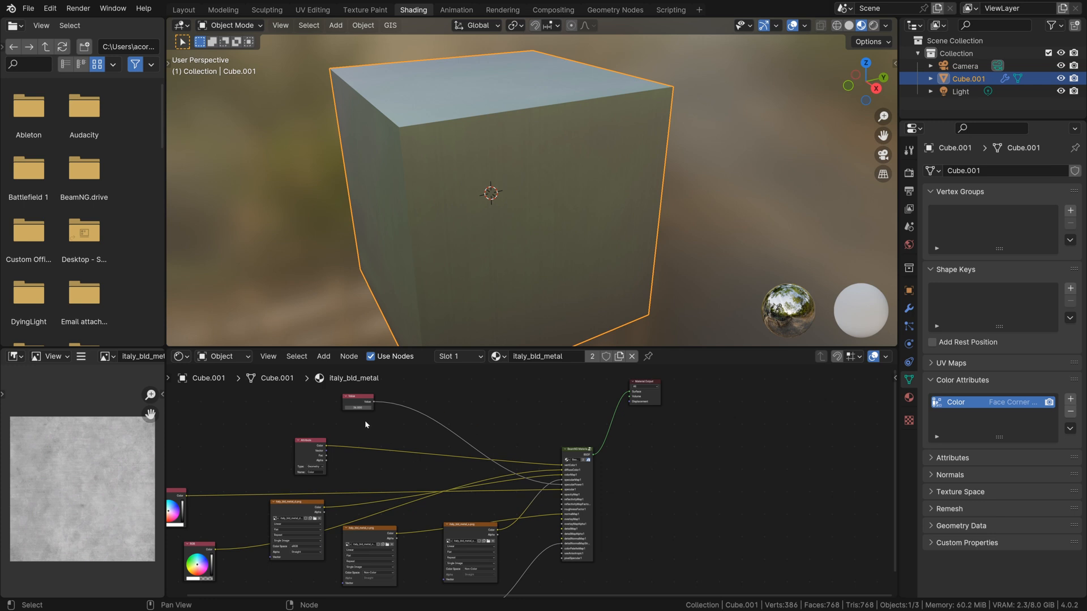
Rearrange the Value, Attribute and Material Output nodes closer to the BeamNG Material node
left_click_drag(354, 400, 398, 468)
left_click_drag(317, 445, 372, 445)
scroll(510, 470, "down", 1)
middle_click_drag(566, 487, 602, 432)
left_click_drag(219, 576, 628, 428)
key("g")
left_click(566, 430)
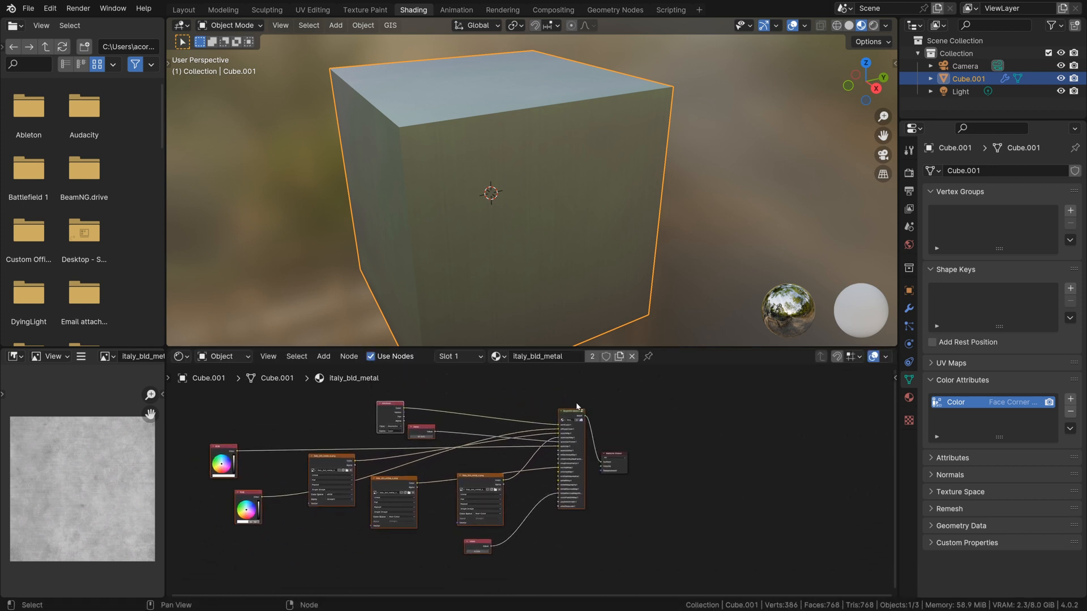
middle_click_drag(566, 430, 736, 430)
scroll(633, 396, "up", 2)
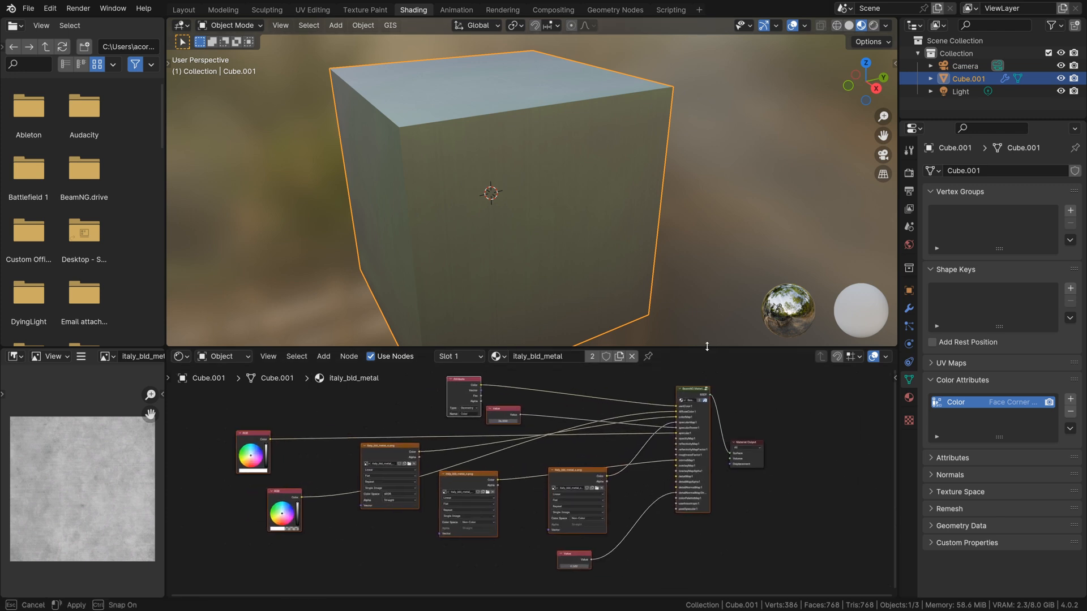
Enlarge the node editor and the material slot list in the cube's material properties
left_click_drag(632, 347, 632, 287)
left_click(909, 397)
scroll(999, 195, "down", 1)
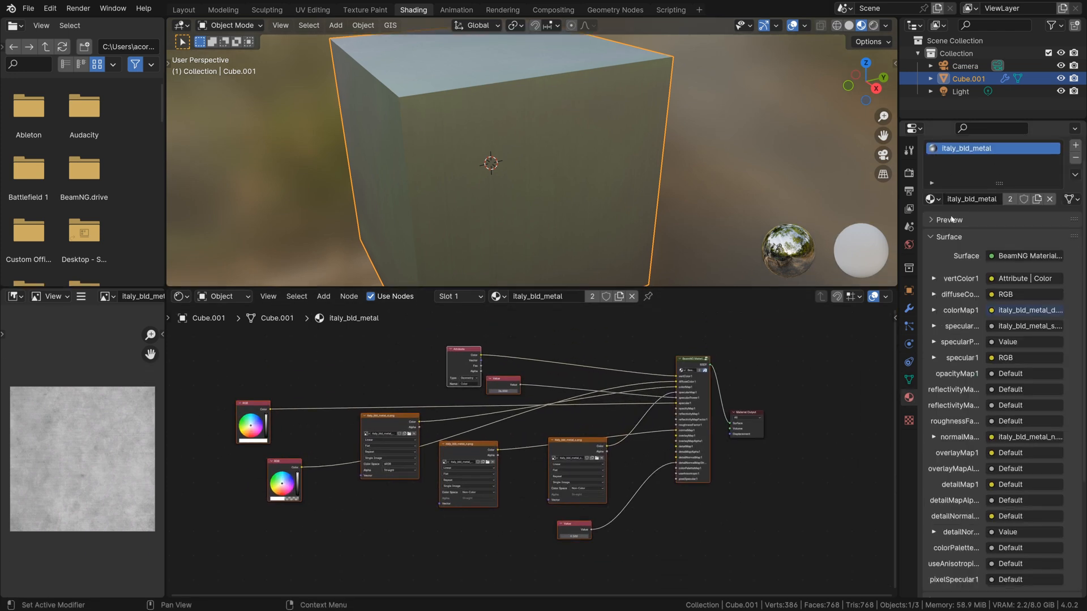
left_click_drag(999, 190, 999, 266)
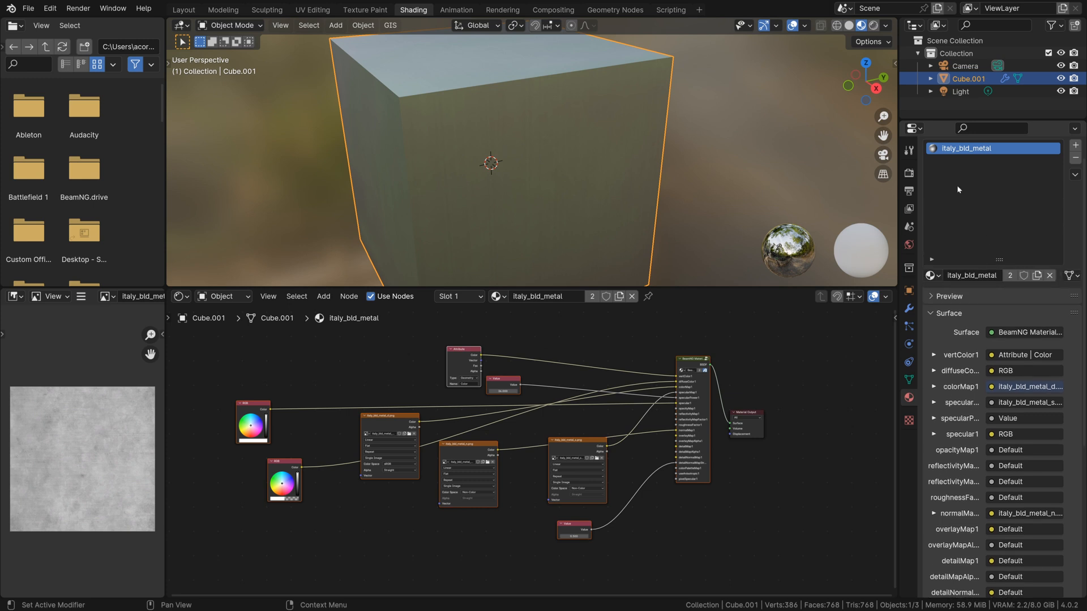
scroll(961, 185, "up", 1)
middle_click_drag(503, 472, 436, 485)
key("Home")
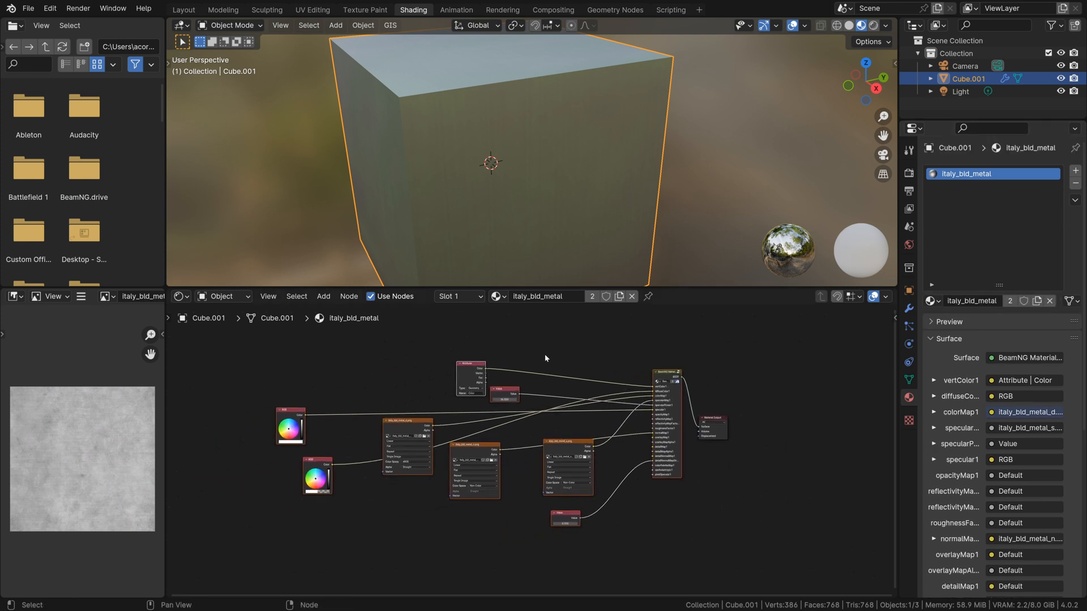
Change the shader editor to the Geometry Node Editor and examine the italy_bld_metal BeamNG Material Data node, including its cubemap
left_click(180, 296)
left_click(205, 400)
scroll(491, 455, "up", 5)
scroll(582, 406, "down", 3)
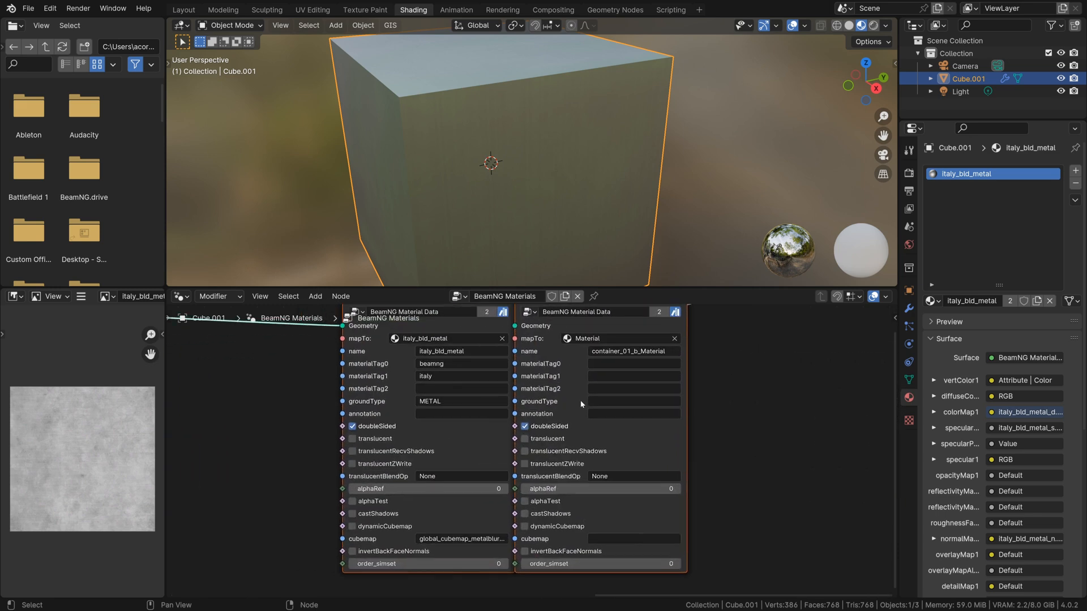
scroll(451, 432, "up", 1)
left_click(468, 532)
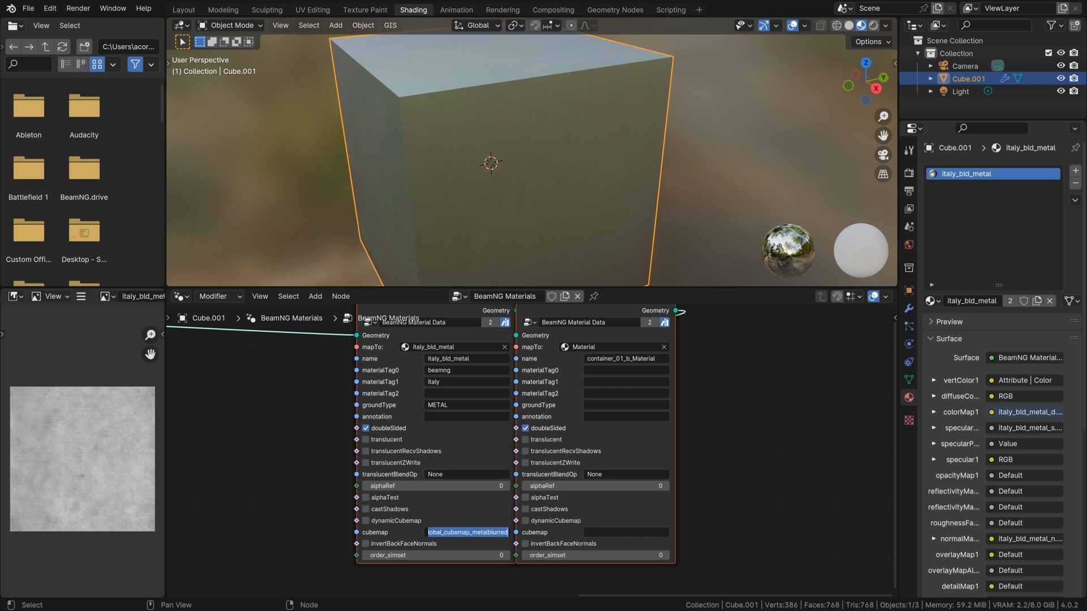
left_click(698, 430)
scroll(688, 432, "down", 5)
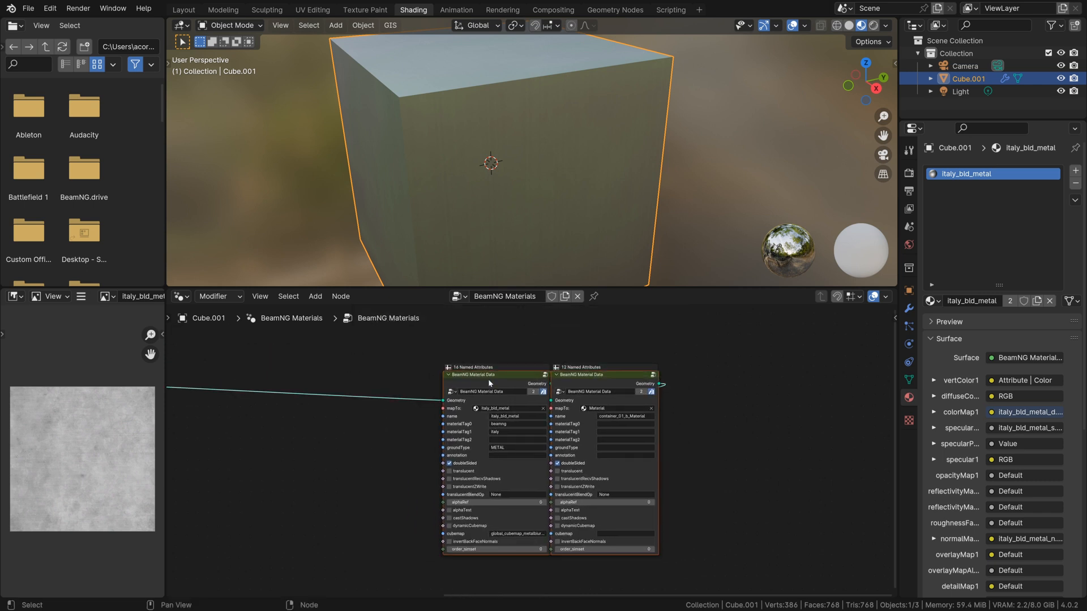
Space out the BeamNG Color Selector and BeamNG Material Data nodes evenly between the Group Input and Group Output
middle_click_drag(496, 387, 448, 391)
scroll(293, 463, "down", 3)
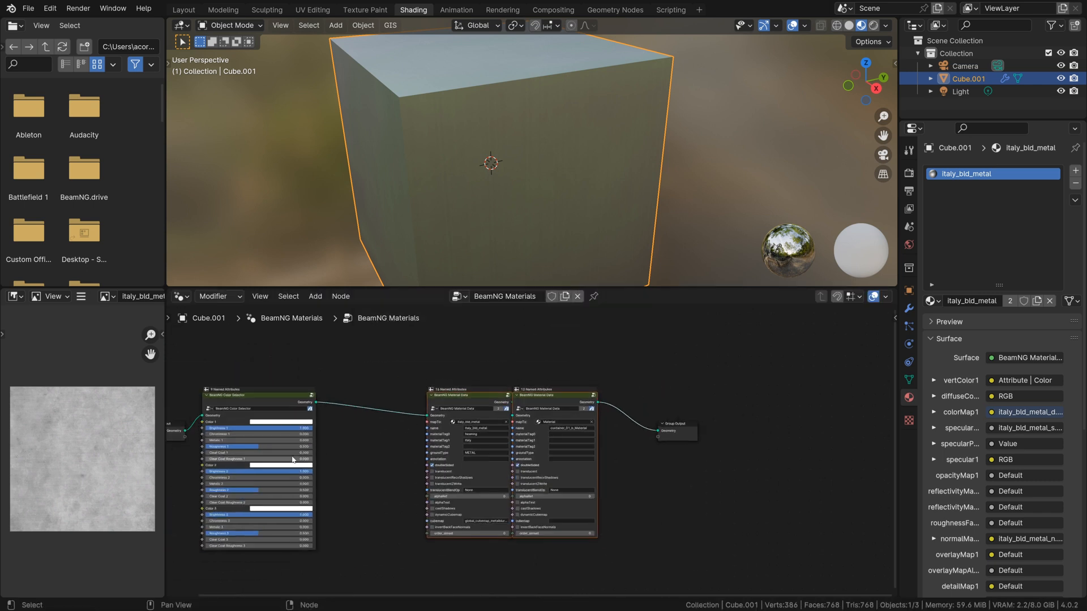
left_click_drag(266, 401, 323, 401)
left_click_drag(435, 401, 408, 402)
scroll(520, 418, "up", 2)
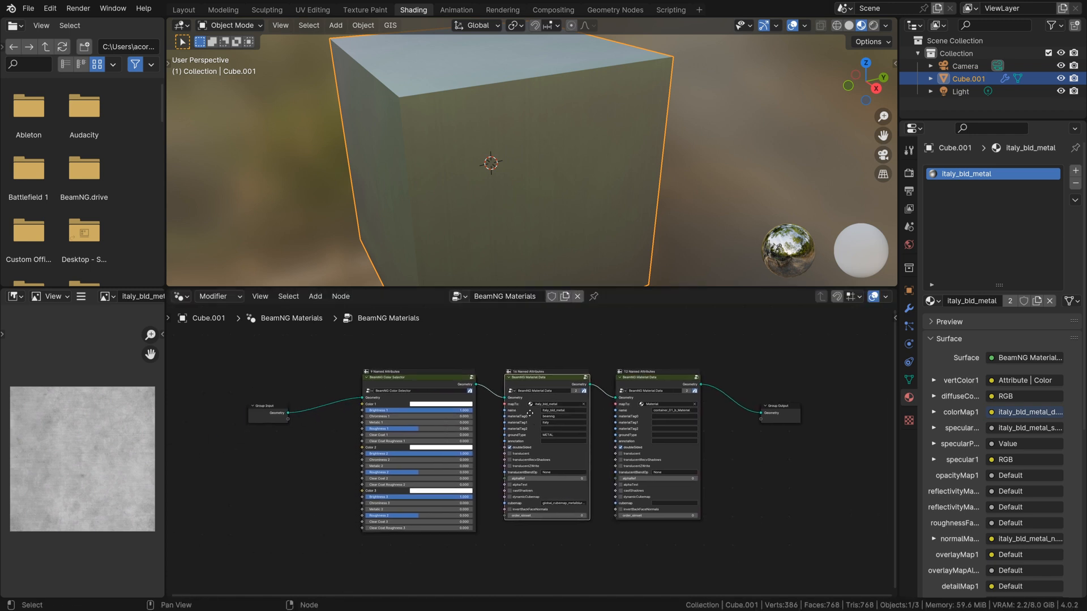
middle_click_drag(520, 417, 543, 436)
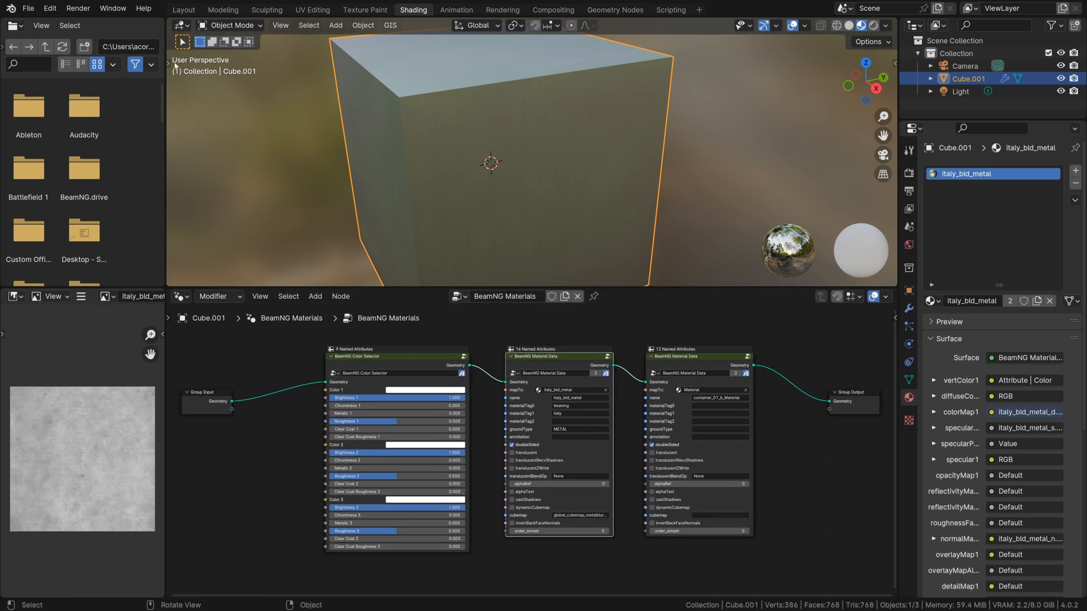